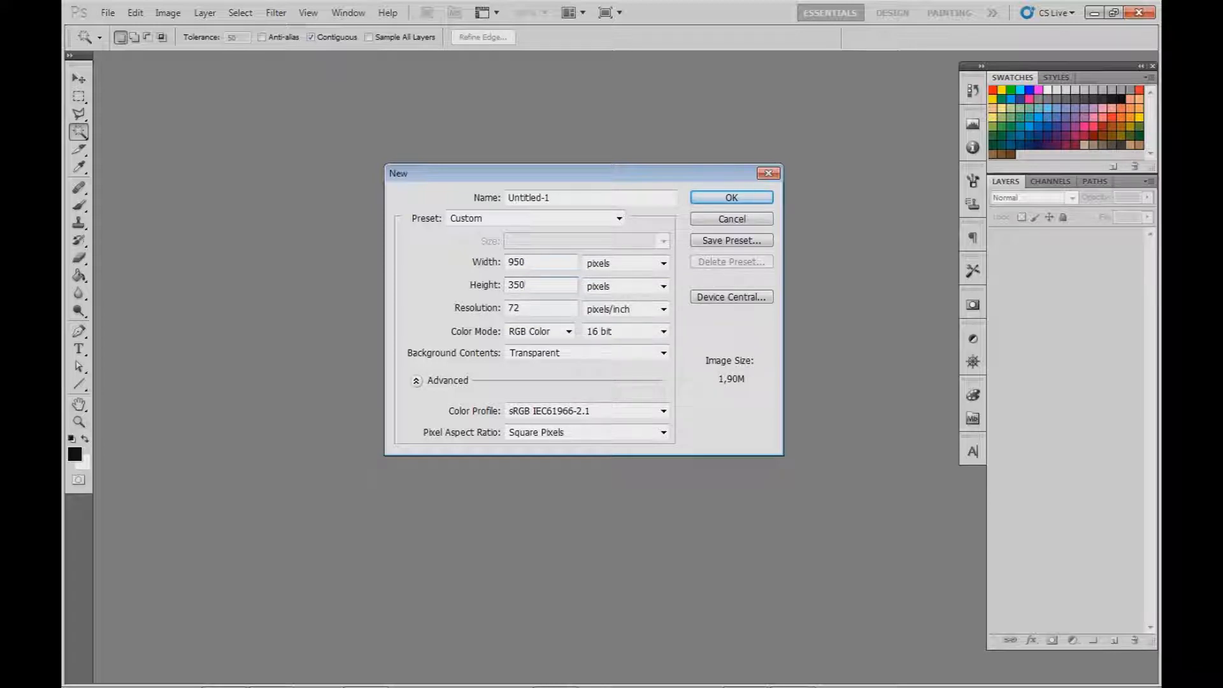
- Review the new document's size units, resolution, color mode, bit depth and background contents settings
double_click(517, 285)
click(664, 353)
click(664, 353)
click(569, 331)
click(569, 332)
click(663, 332)
click(664, 331)
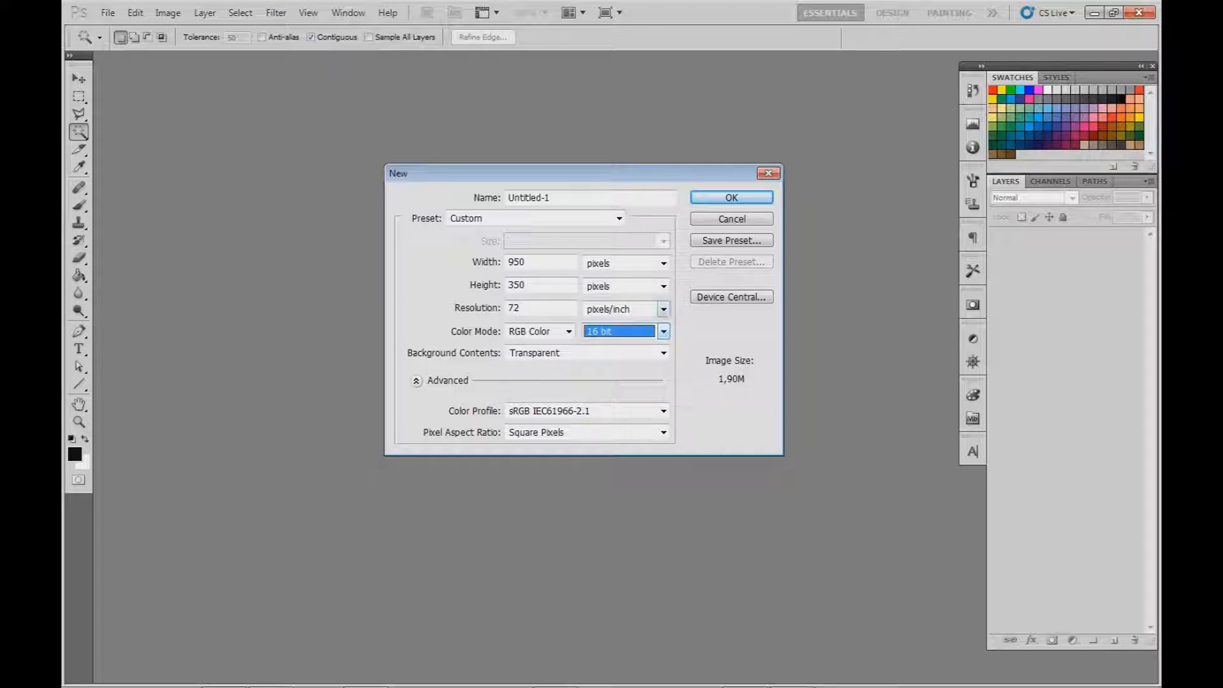
double_click(663, 309)
click(663, 286)
click(664, 286)
click(663, 263)
click(664, 263)
key(Tab)
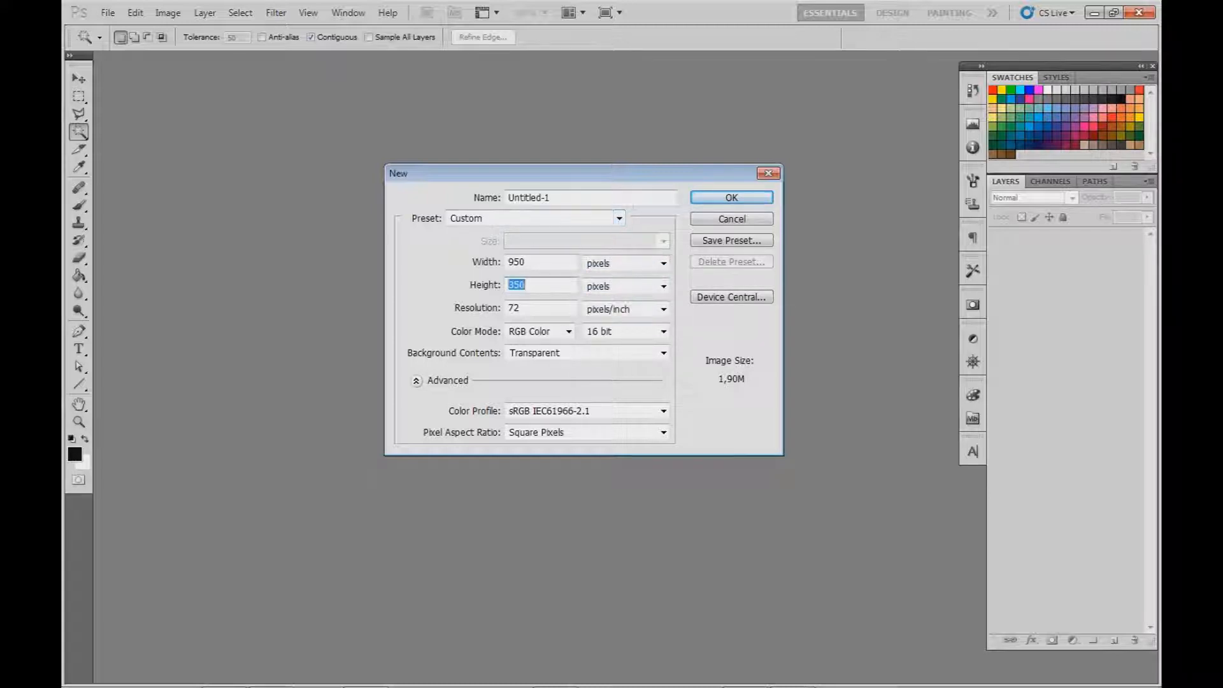
- Name the new document Website Banner
drag(633, 203, 512, 204)
text(Website Banner)
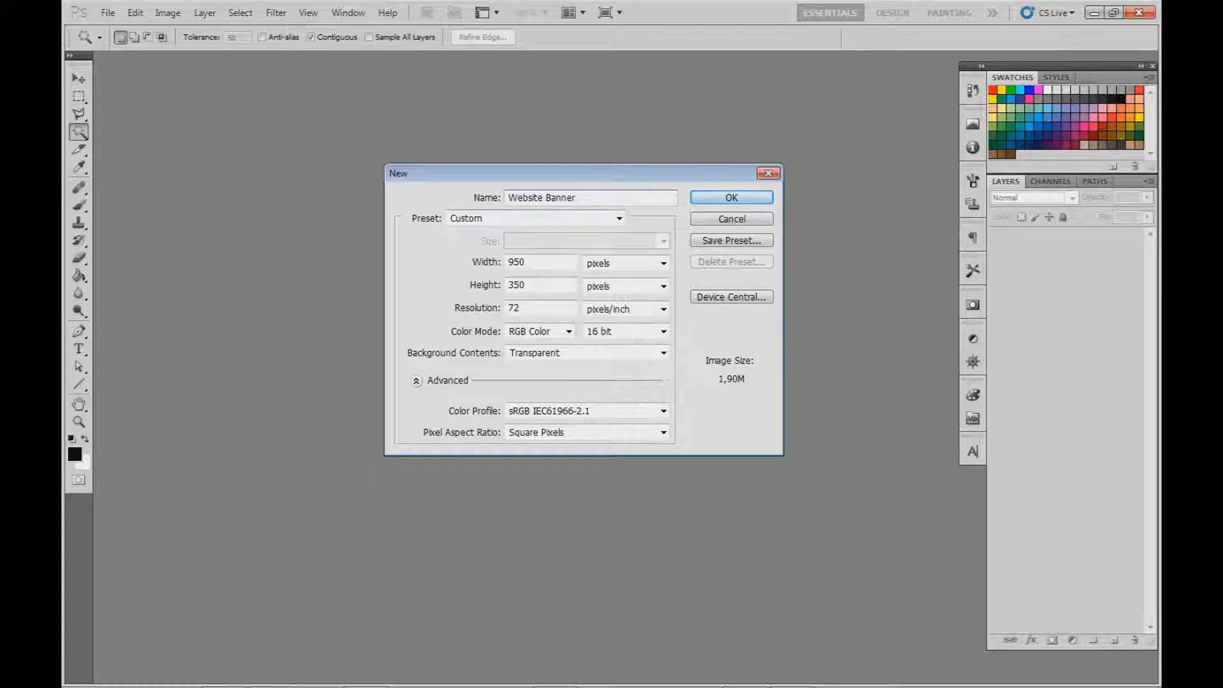
click(619, 219)
click(620, 218)
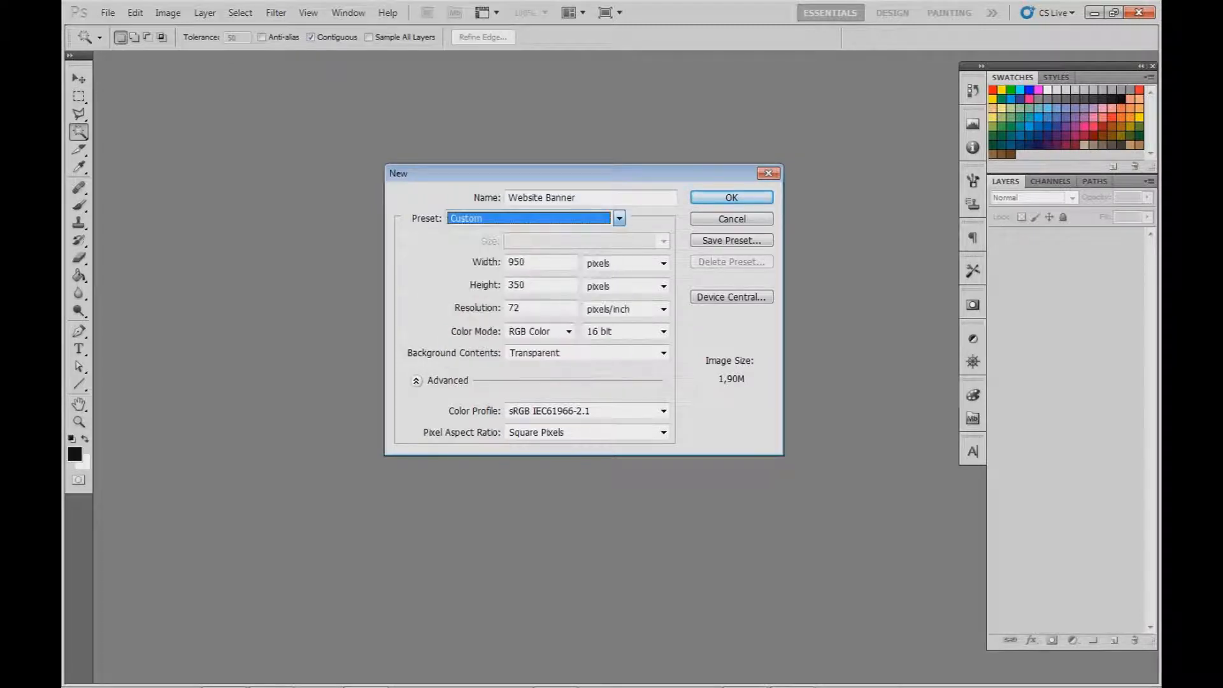
- Save the current document settings as a preset named Website_Banner
click(731, 198)
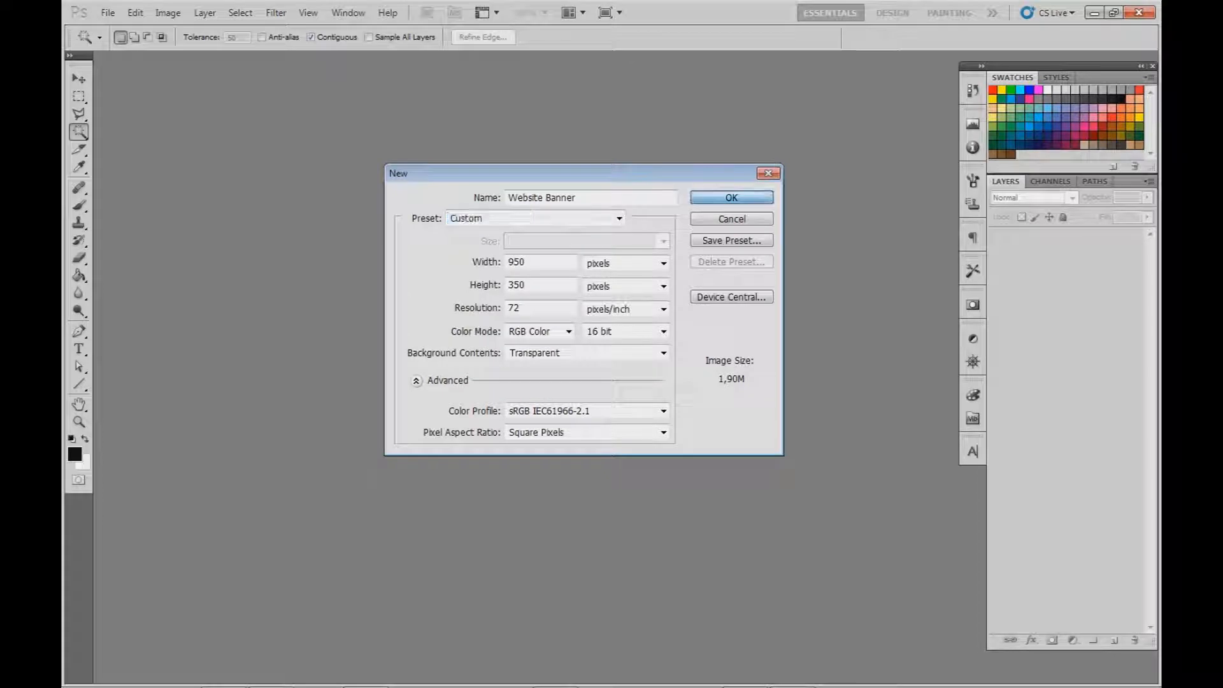
click(732, 240)
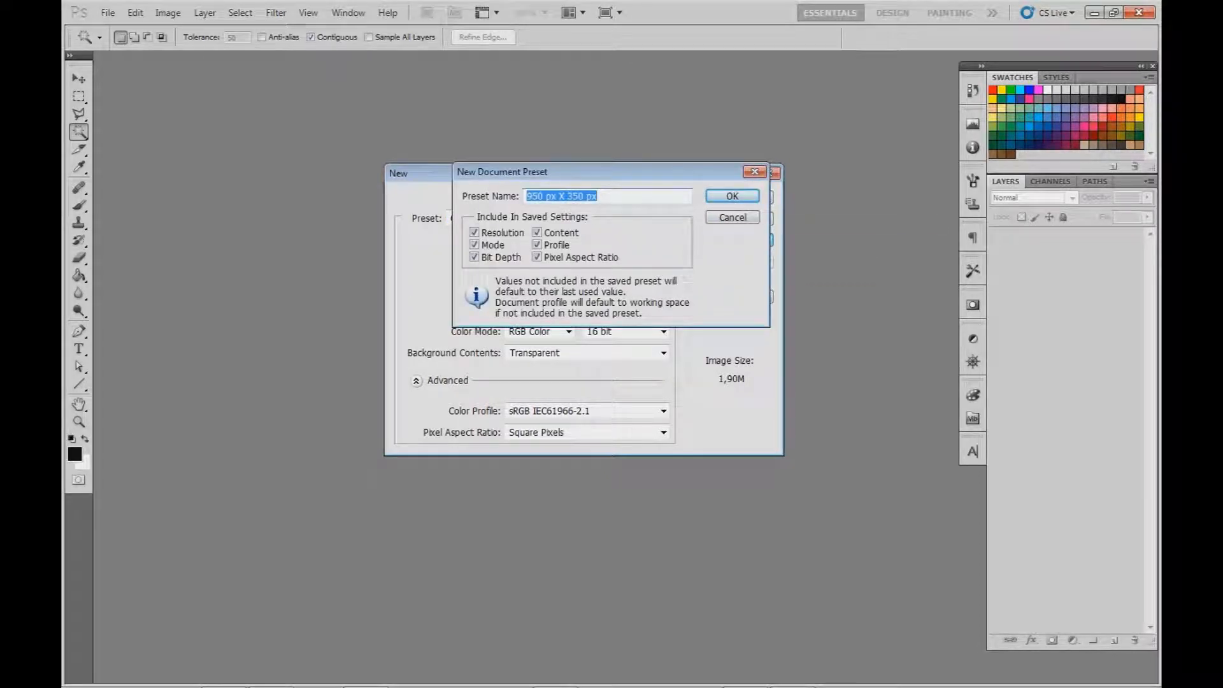
text(Website_Banner)
key(Return)
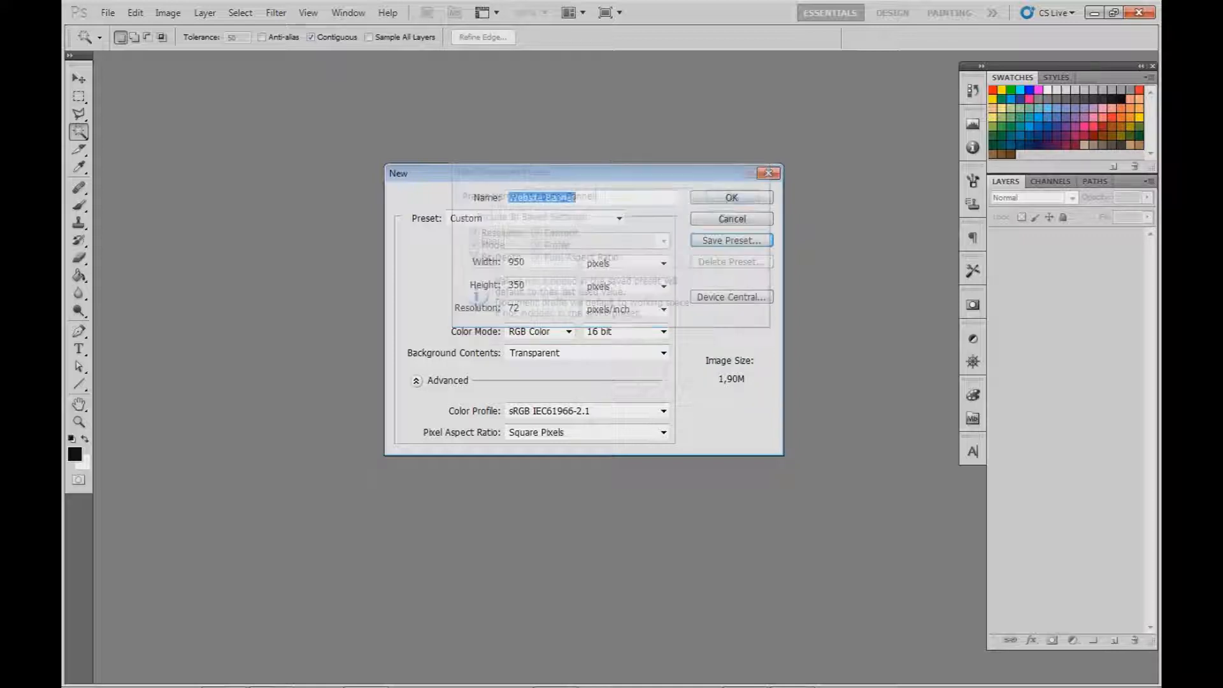
- Create the new document from the Website_Banner preset
click(619, 219)
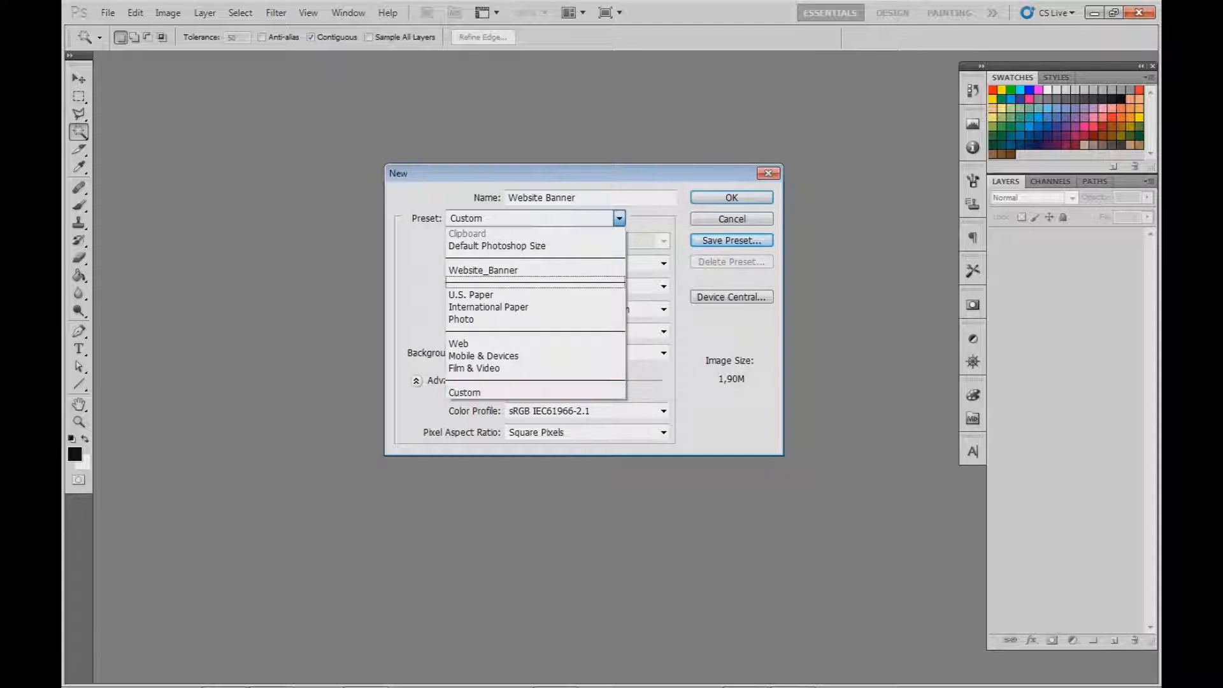
click(494, 270)
click(731, 197)
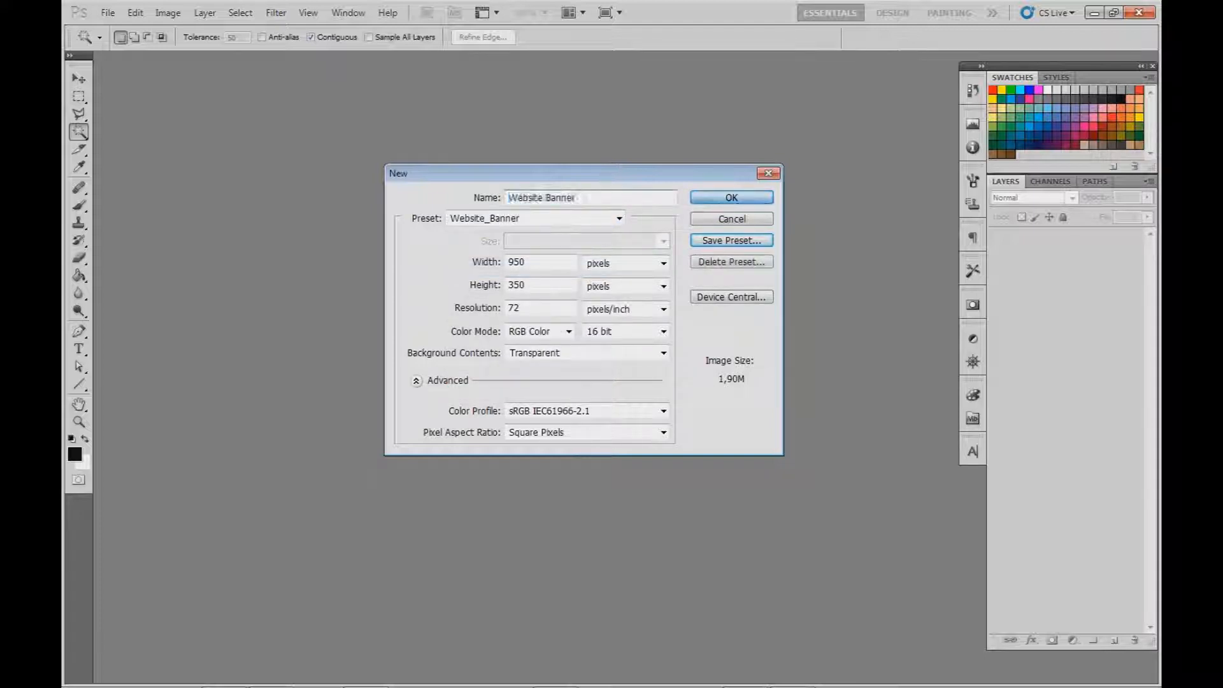
- Enlarge the document window and fit the canvas with free space on all sides
click(79, 422)
drag(617, 298, 541, 300)
mouse_move(210, 58)
mouse_down()
mouse_move(210, 92)
mouse_move(222, 71)
mouse_up()
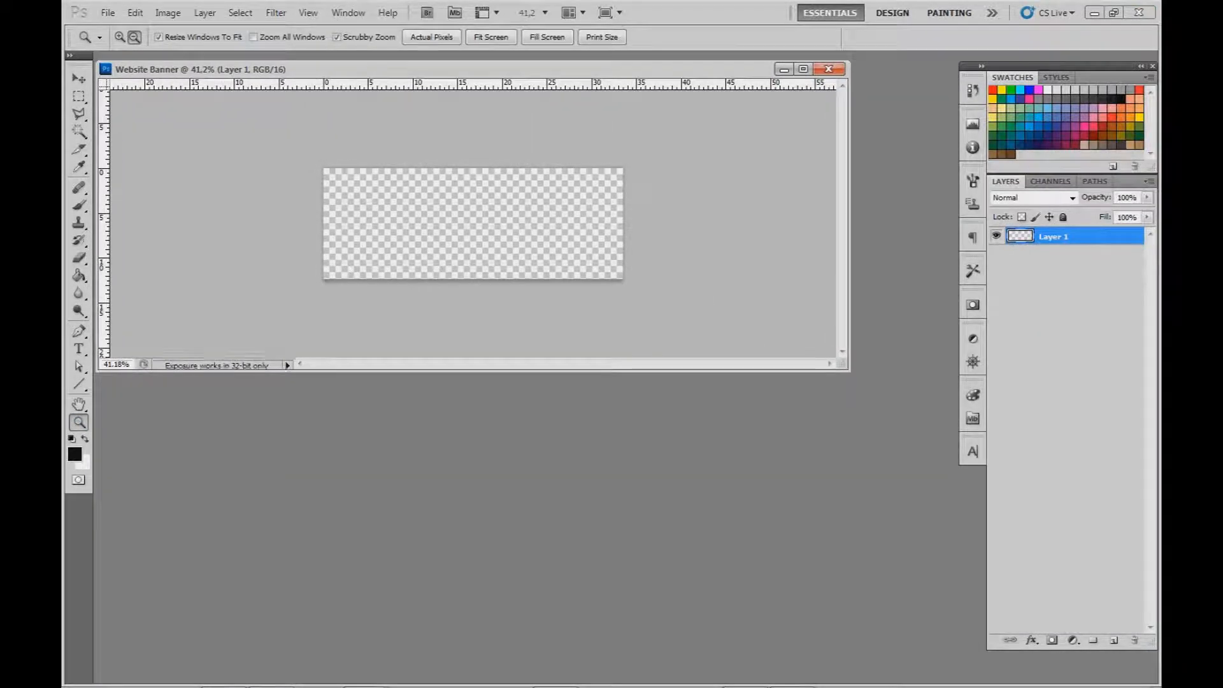
double_click(358, 70)
drag(547, 361, 600, 375)
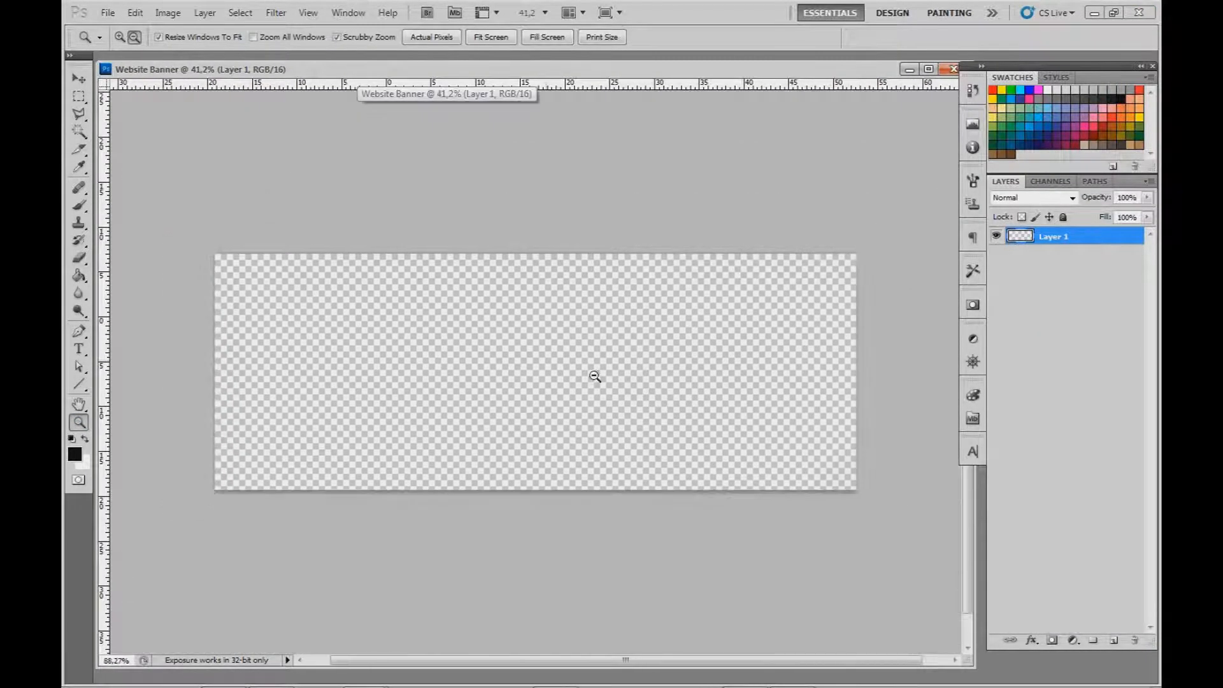
alt+click(452, 322)
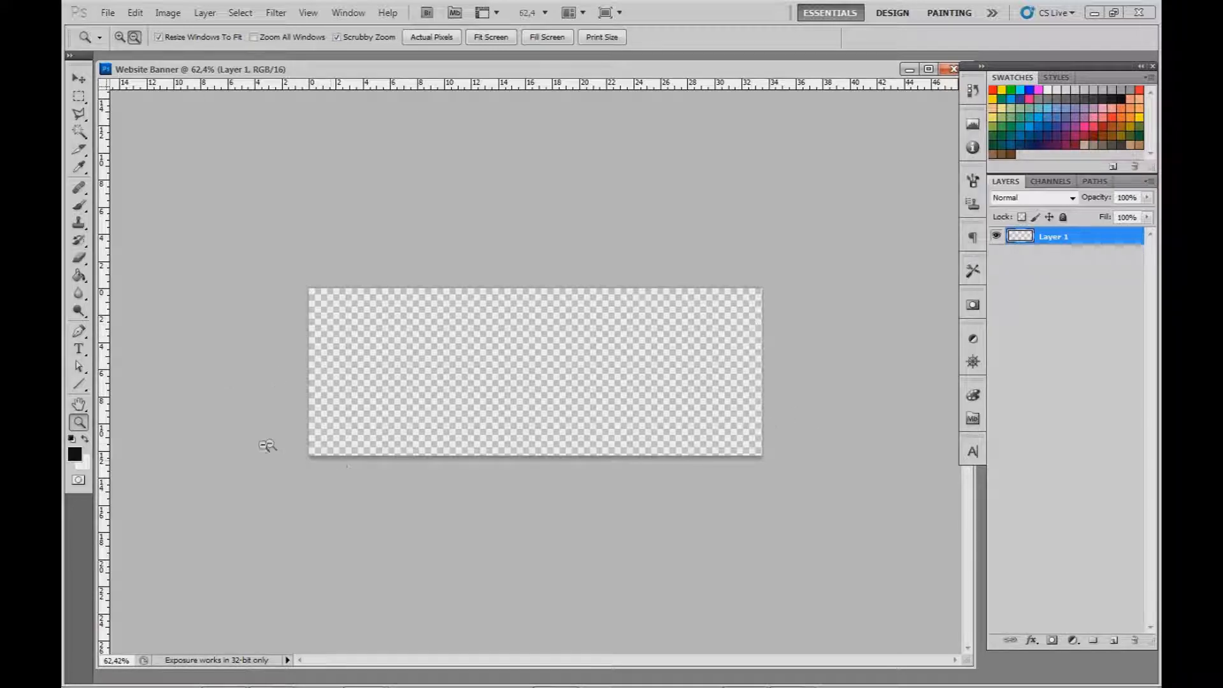
drag(509, 407, 450, 210)
right_click(600, 417)
click(548, 382)
mouse_move(596, 354)
mouse_down()
mouse_move(579, 360)
mouse_move(592, 349)
mouse_up()
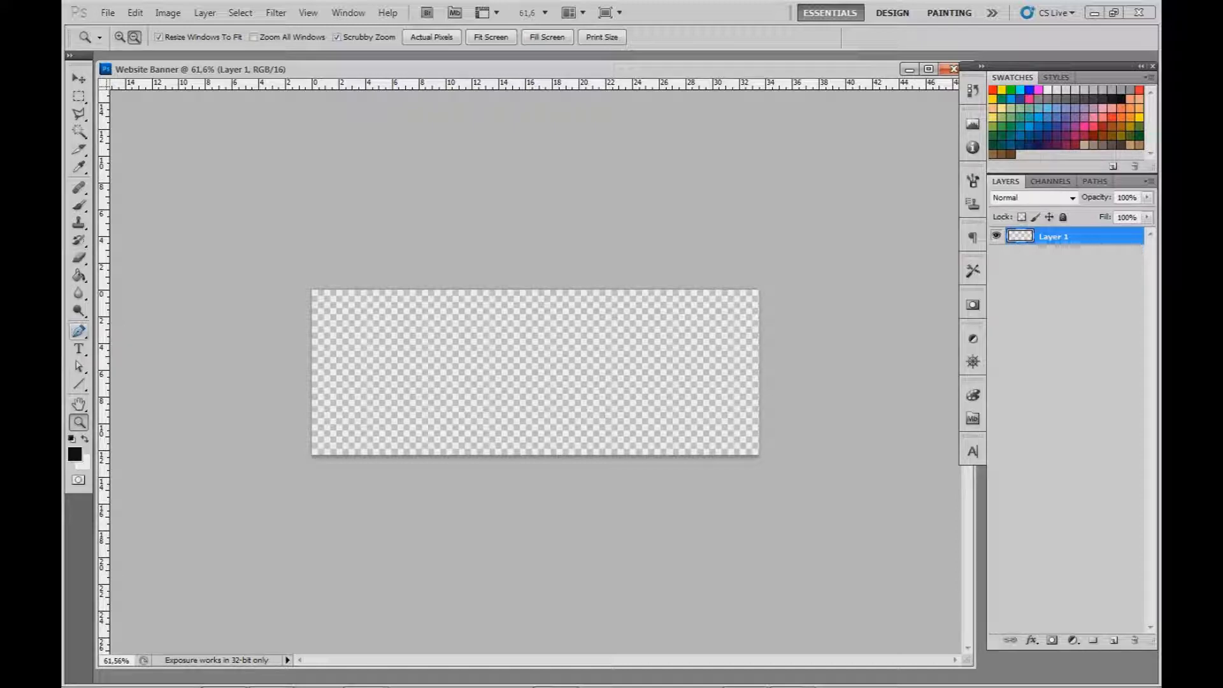
- Draw a closed rectangular Pen path covering the canvas's upper part and extending beyond its top and side edges
click(79, 331)
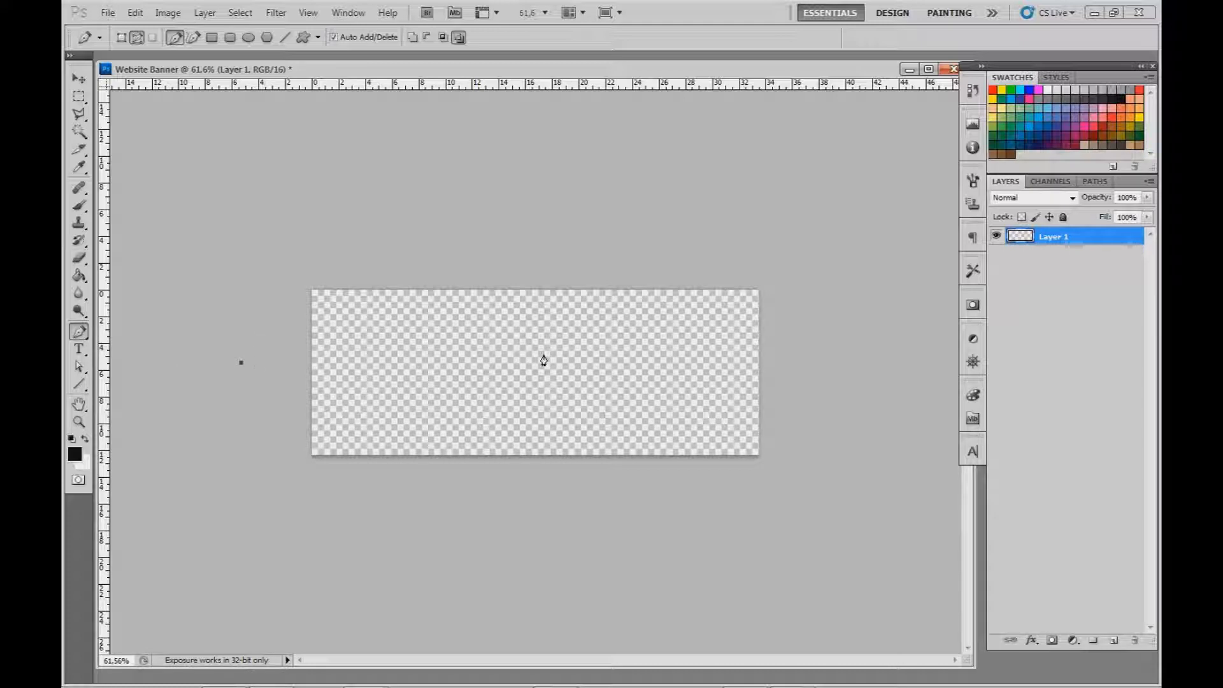
click(819, 362)
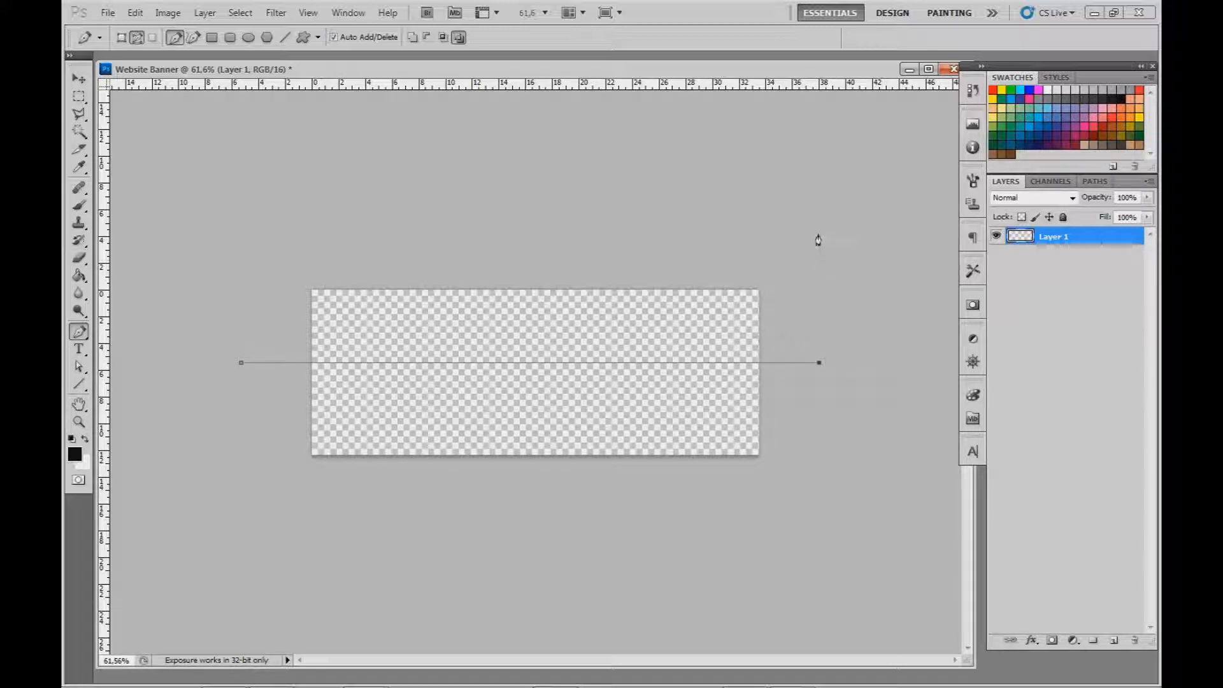
click(240, 234)
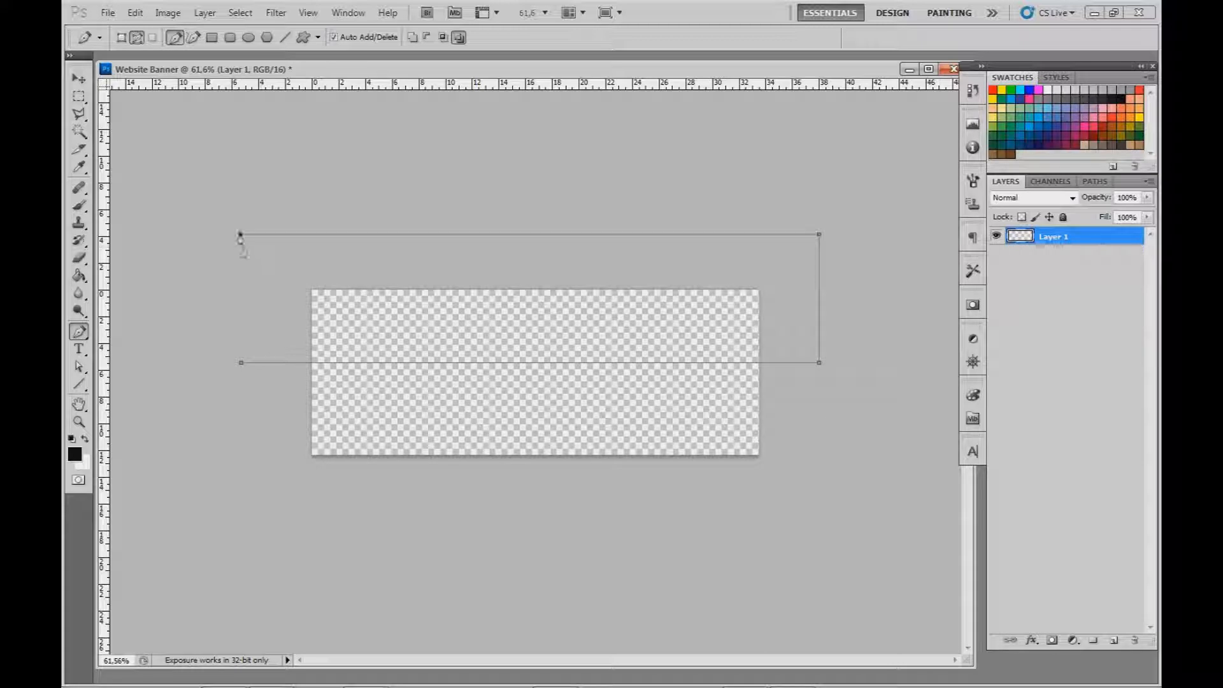
click(240, 363)
key(ctrl+z)
click(240, 363)
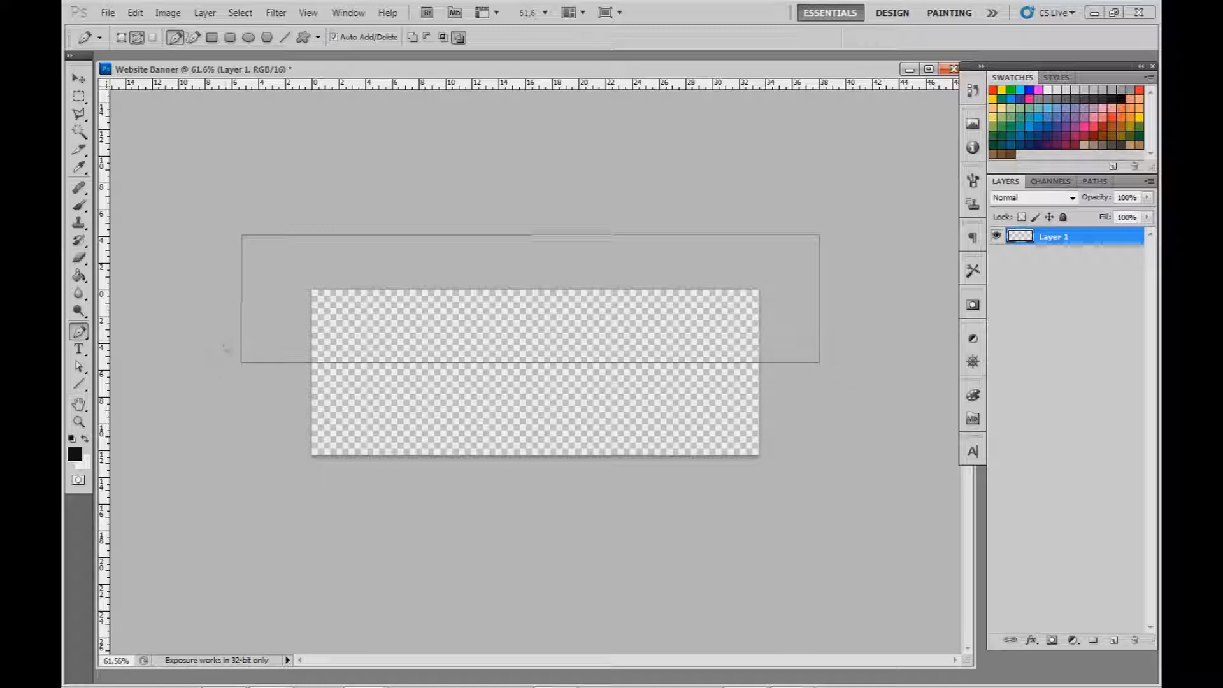
- Add an anchor point near the middle of the path's lower edge and bend that edge into a gentle wave
right_click(80, 334)
click(80, 334)
right_click(79, 334)
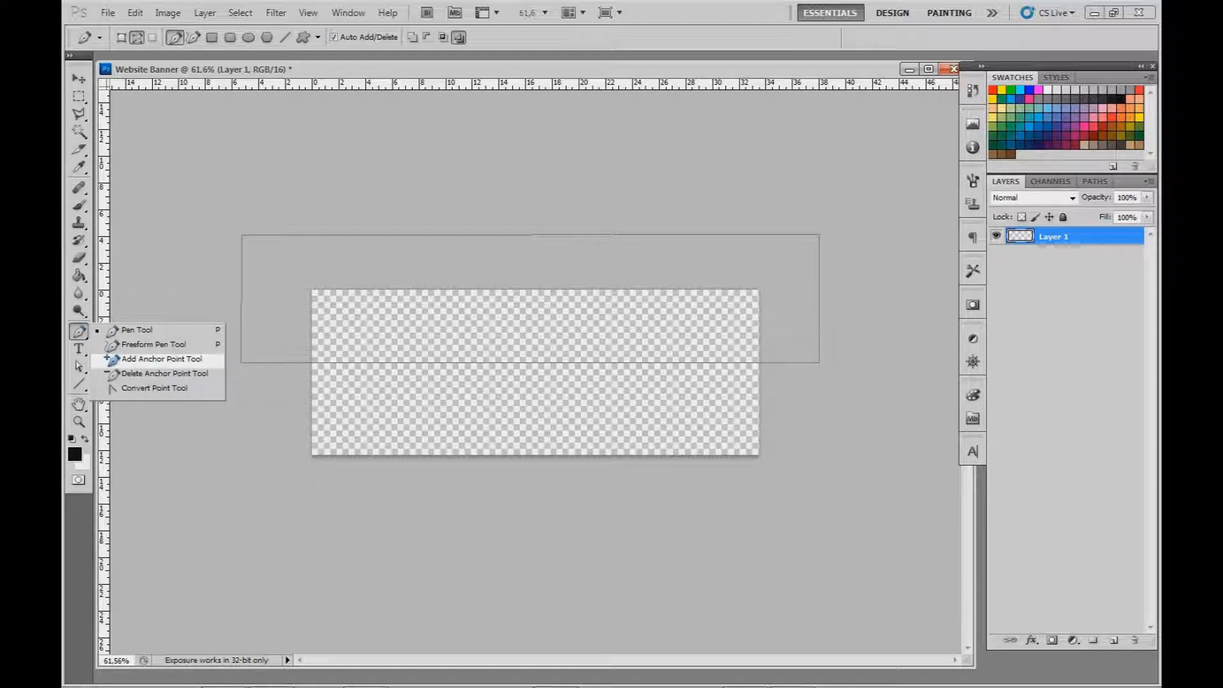
click(162, 358)
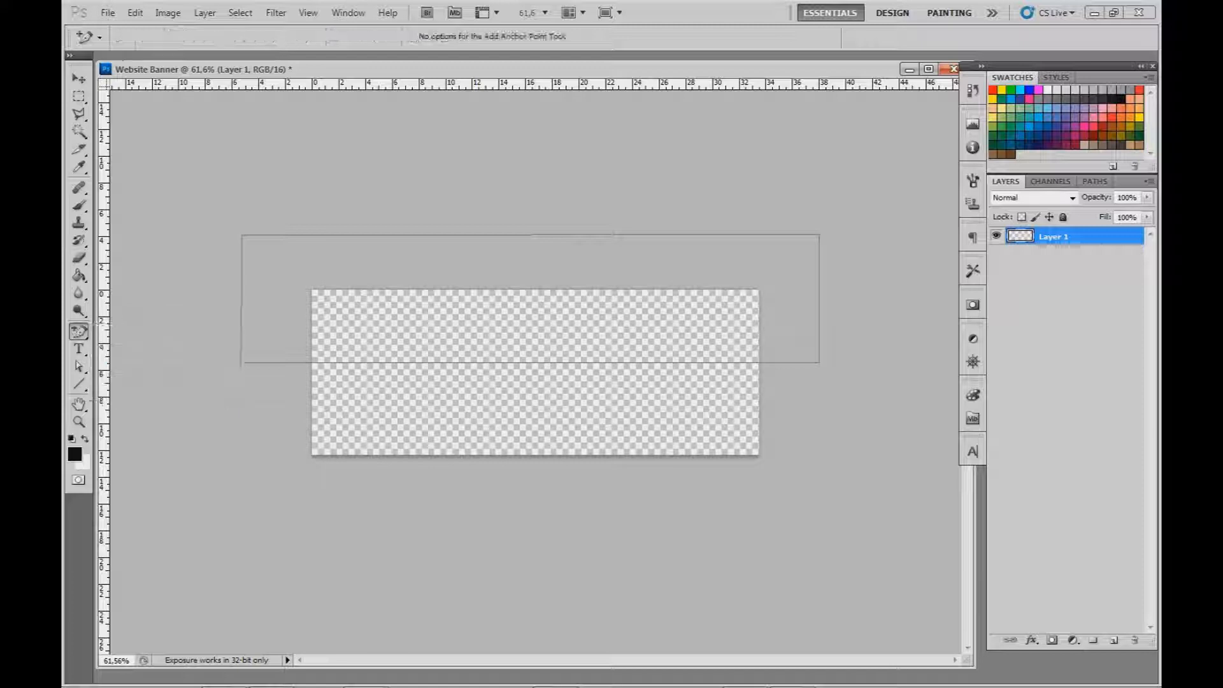
click(534, 367)
mouse_move(533, 366)
mouse_down()
mouse_move(519, 309)
mouse_move(623, 395)
mouse_move(505, 380)
mouse_move(380, 327)
mouse_move(570, 382)
mouse_move(483, 288)
mouse_move(519, 341)
mouse_move(512, 363)
mouse_up()
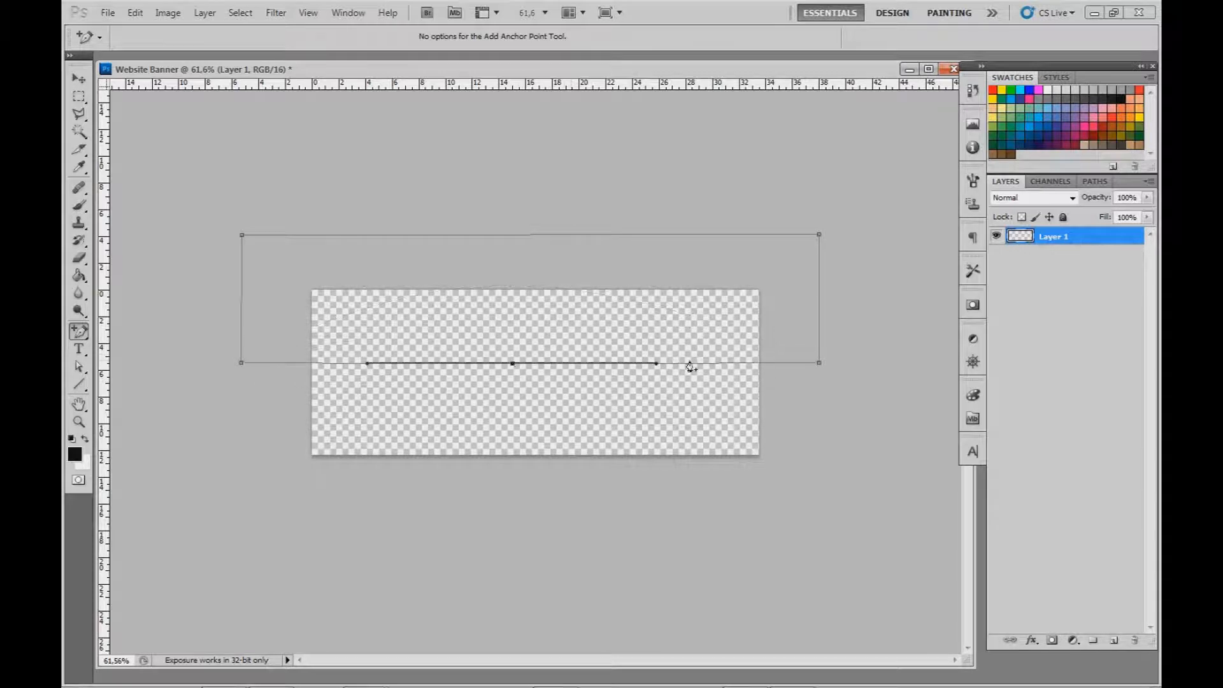
drag(656, 363, 710, 328)
drag(512, 363, 487, 371)
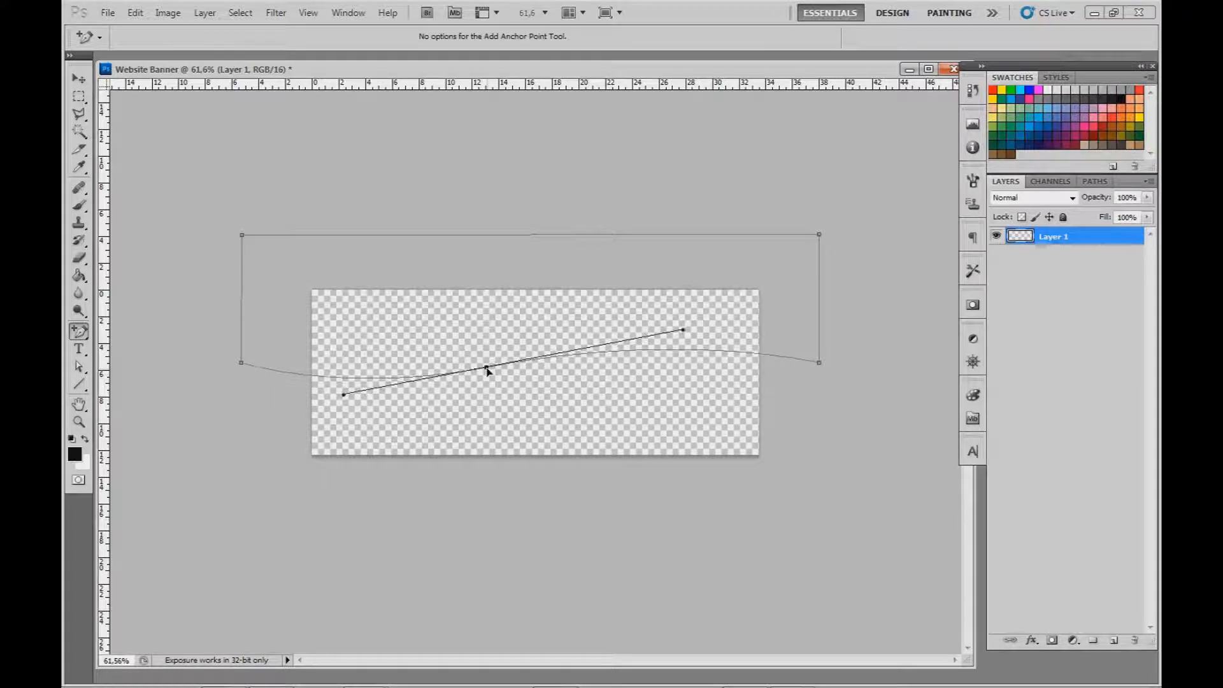
click(692, 297)
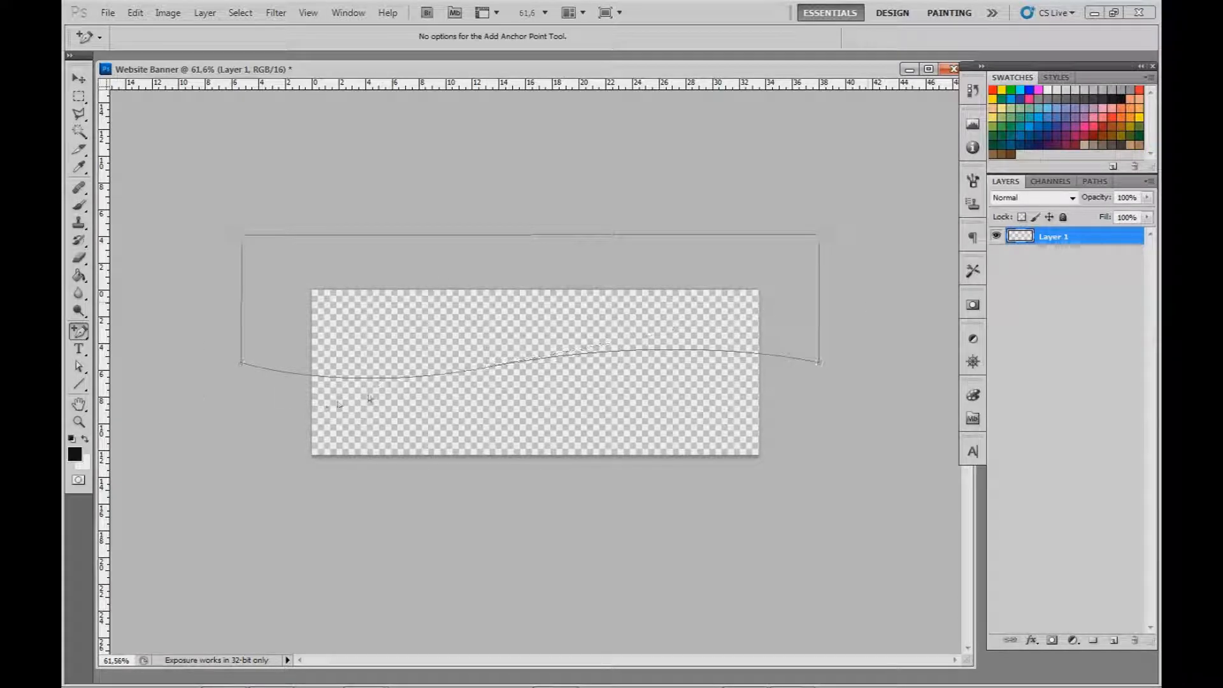
- Flip the wave-shaped work path horizontally
click(78, 421)
drag(622, 398, 647, 388)
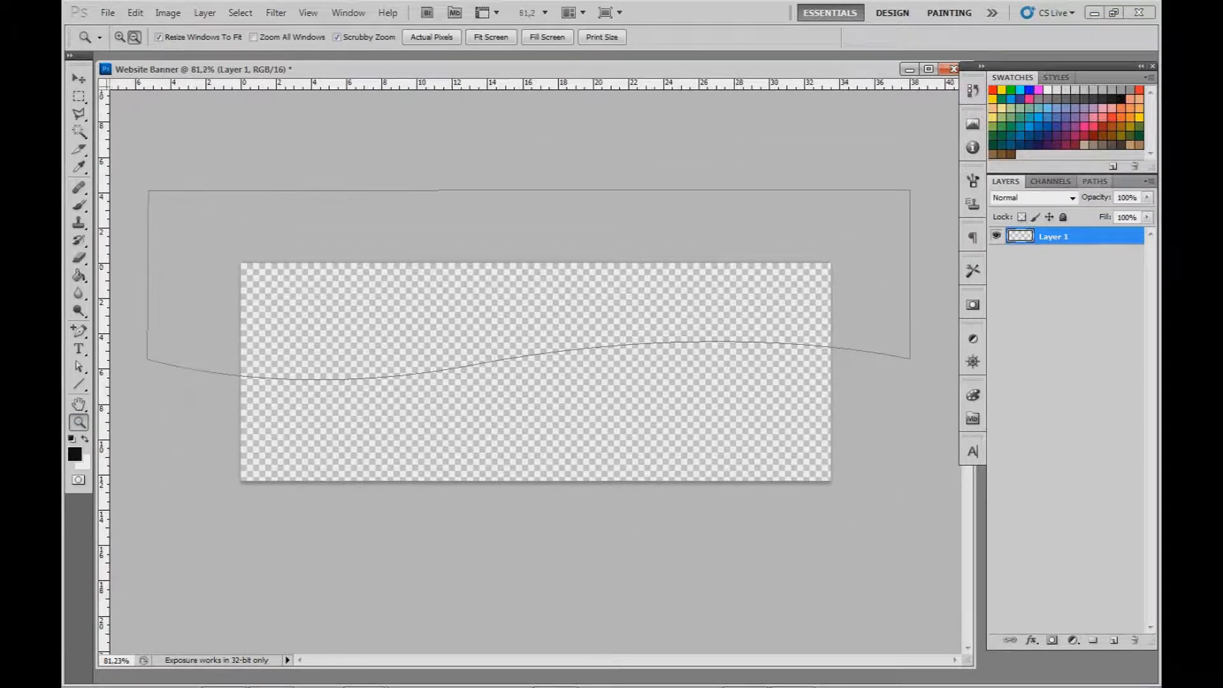
click(1095, 182)
key(ctrl+t)
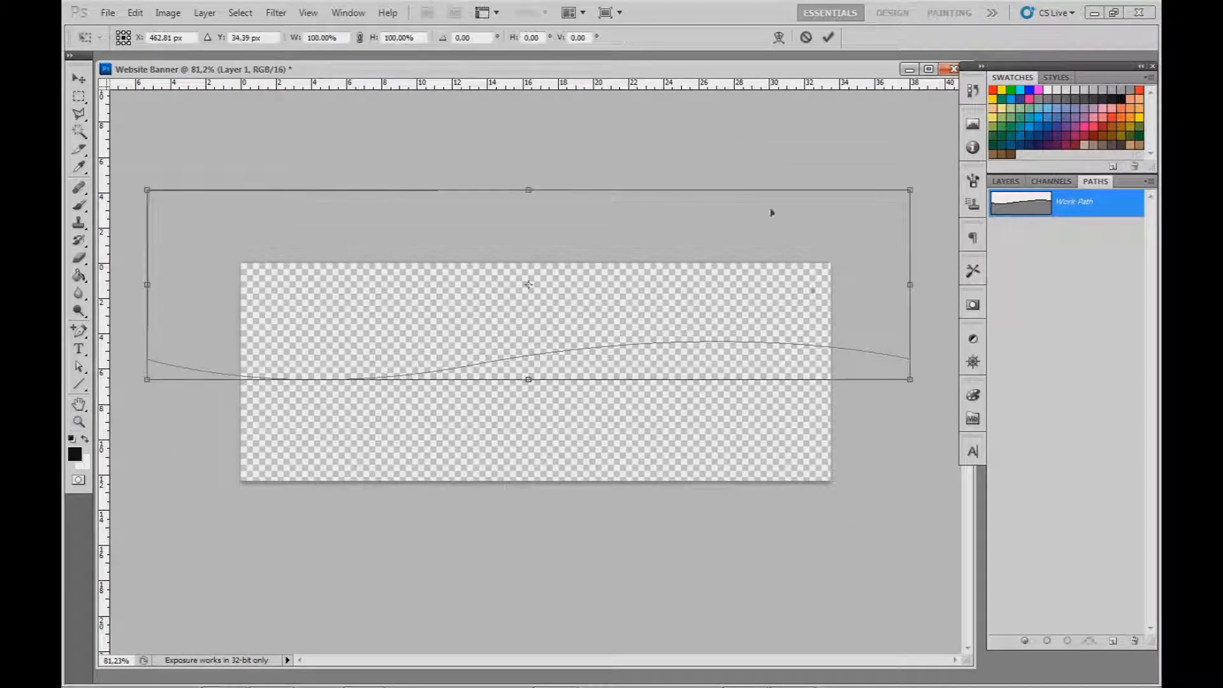
right_click(589, 304)
click(644, 516)
key(Return)
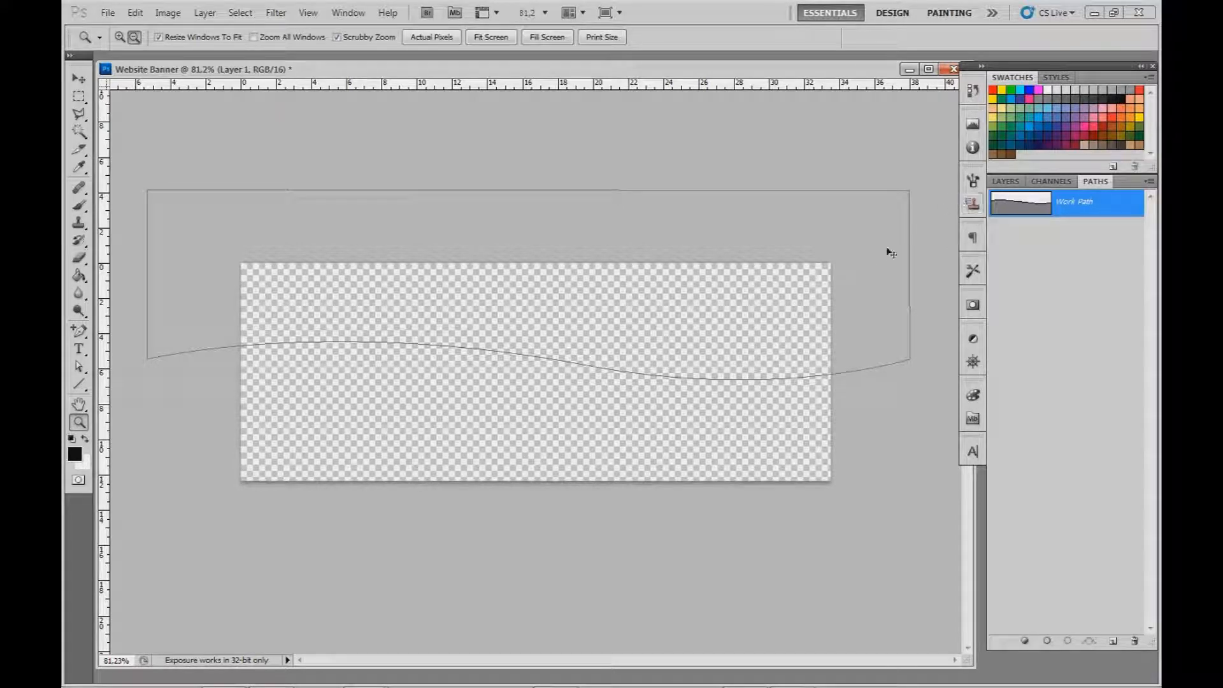
- Move the flipped path straight up so its wave crosses the upper third of the canvas
key(ctrl+t)
drag(751, 314, 752, 279)
key(Return)
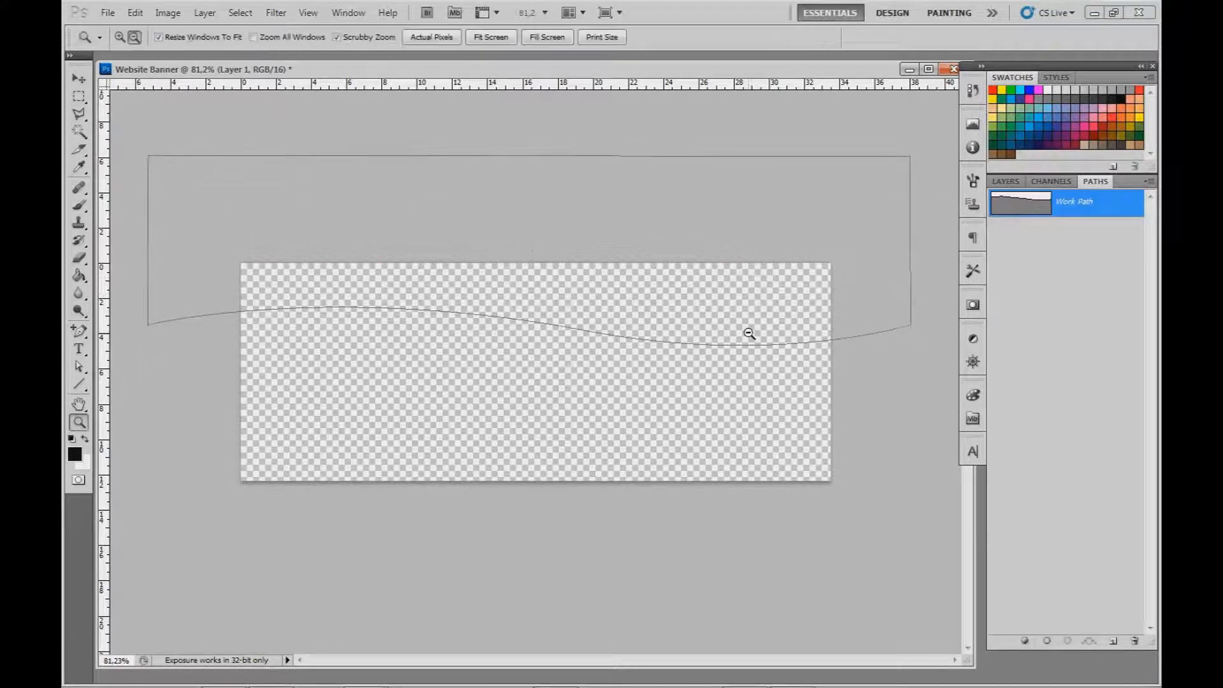
- Enlarge the document window again and shift the wave path slightly down
click(737, 283)
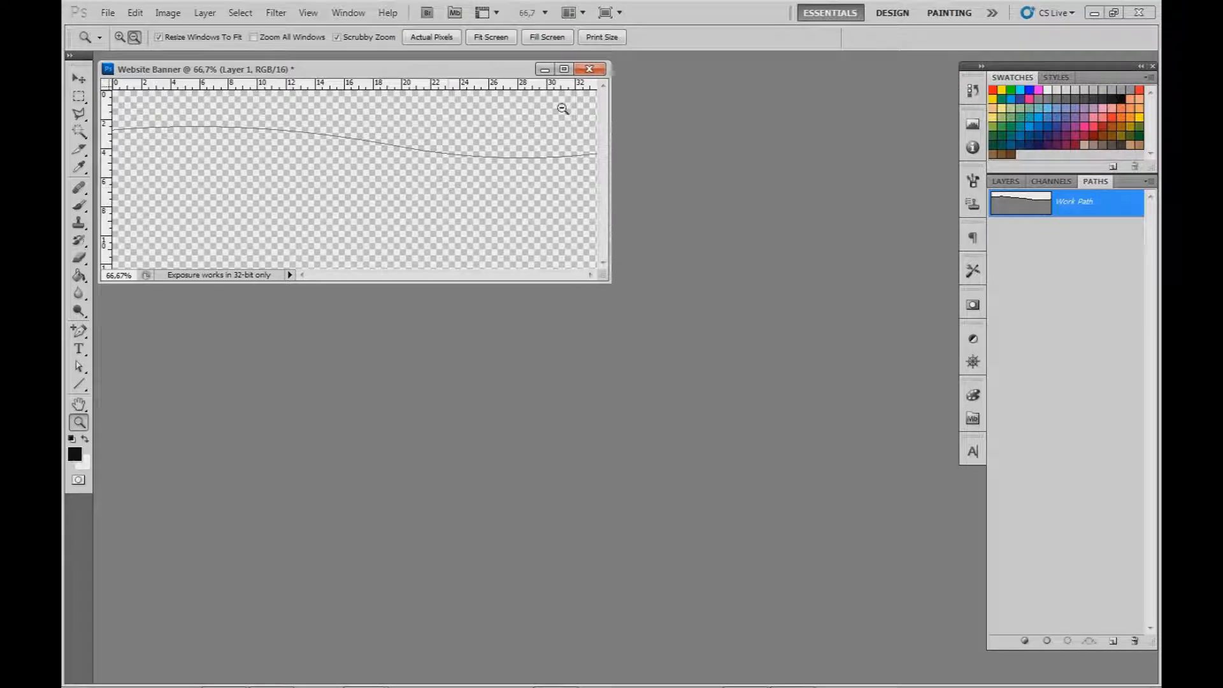
drag(609, 281, 960, 654)
key(ctrl+plus)
key(ctrl+t)
drag(612, 254, 614, 271)
key(Return)
key(z)
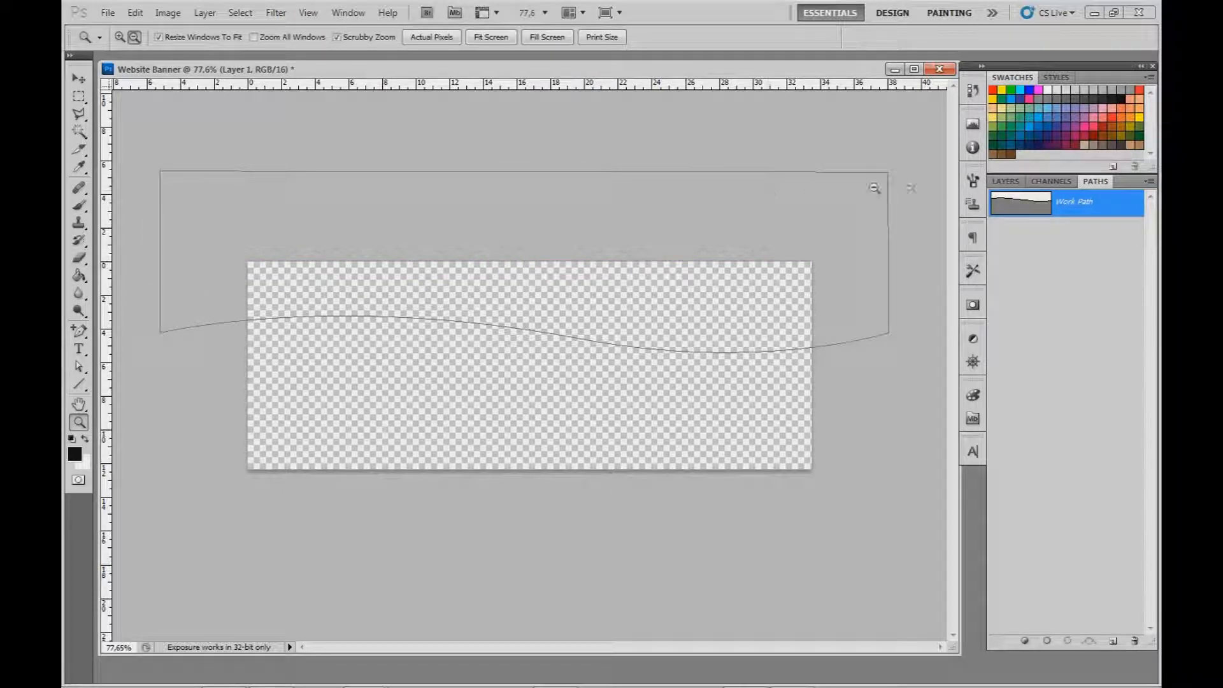
- Load the wave path as a selection and add a new layer above Layer 1
ctrl+click(1008, 209)
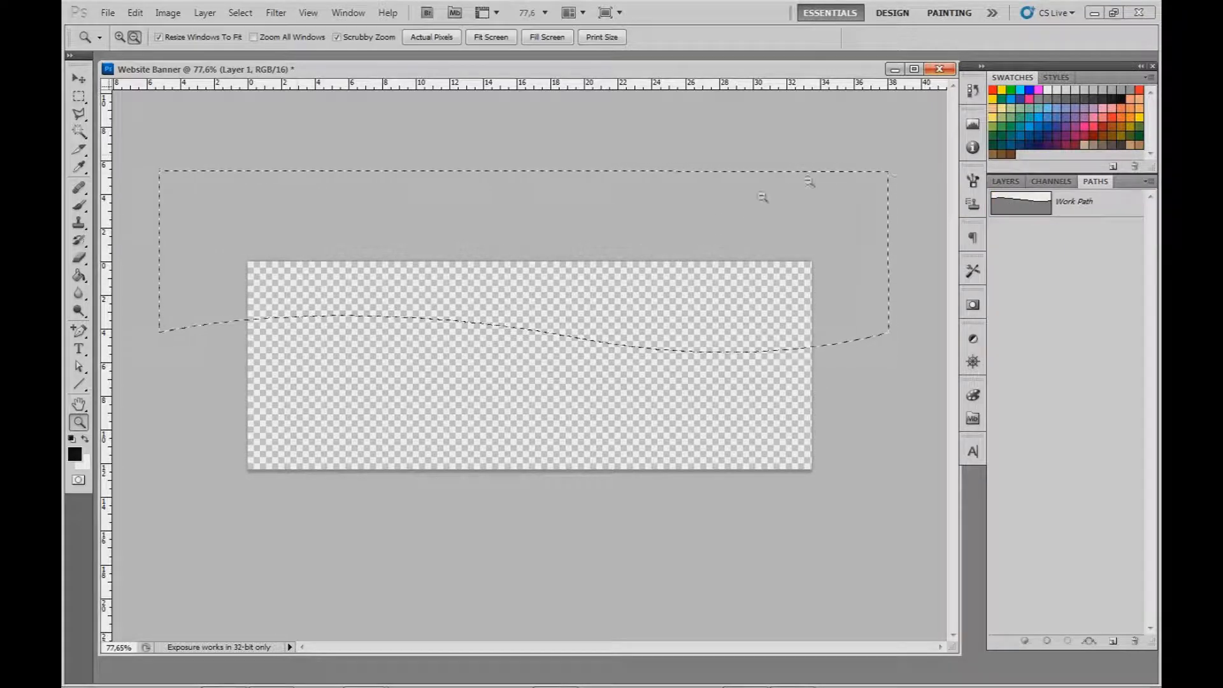
click(1005, 181)
click(1115, 641)
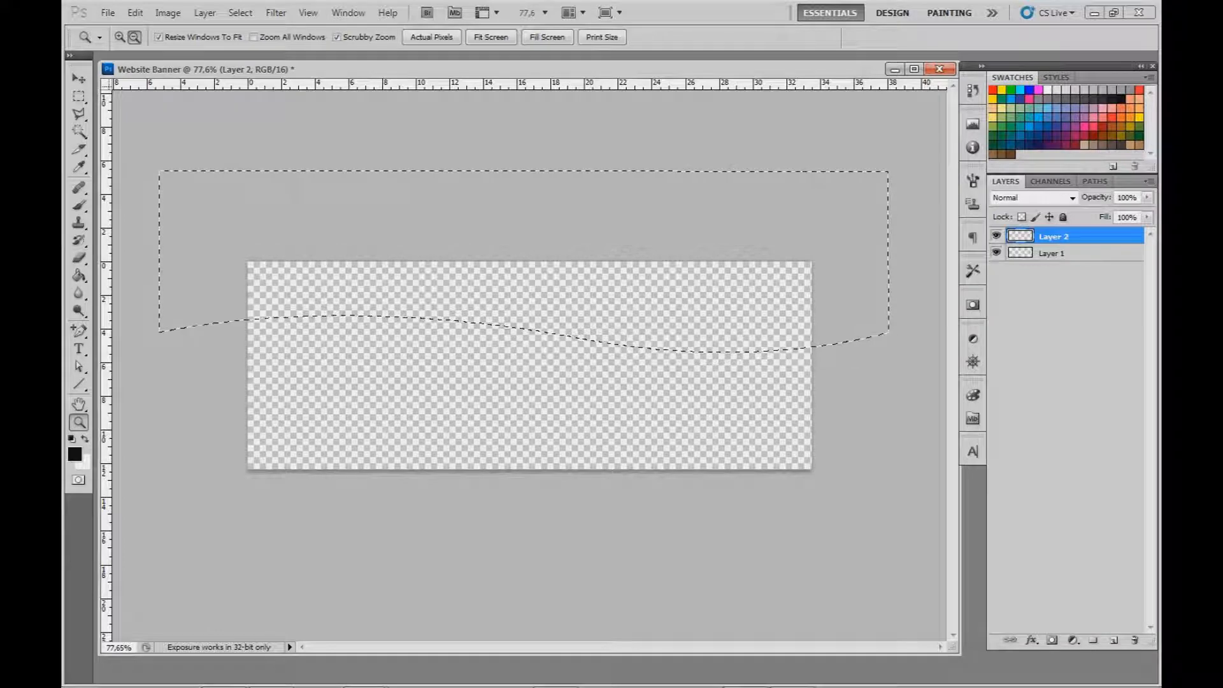
- Set the foreground color to a saturated green with hue 141 and fill the selection on Layer 2 with it
click(74, 454)
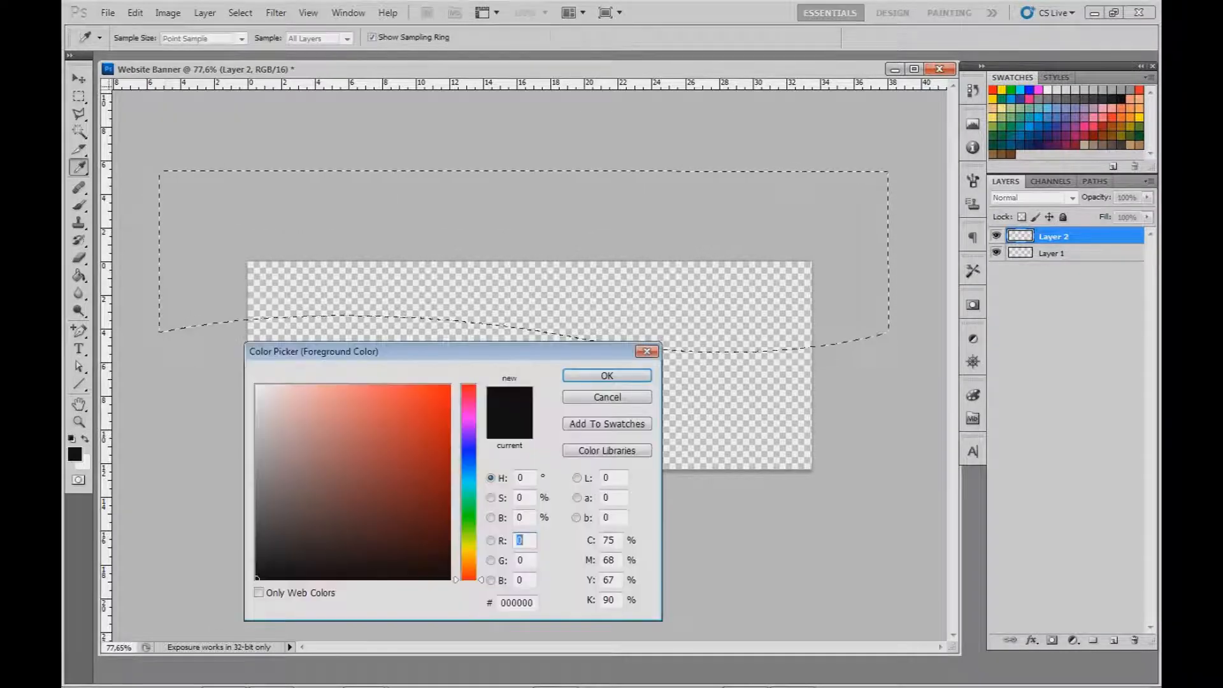
click(450, 385)
drag(469, 479, 469, 503)
key(Return)
key(z)
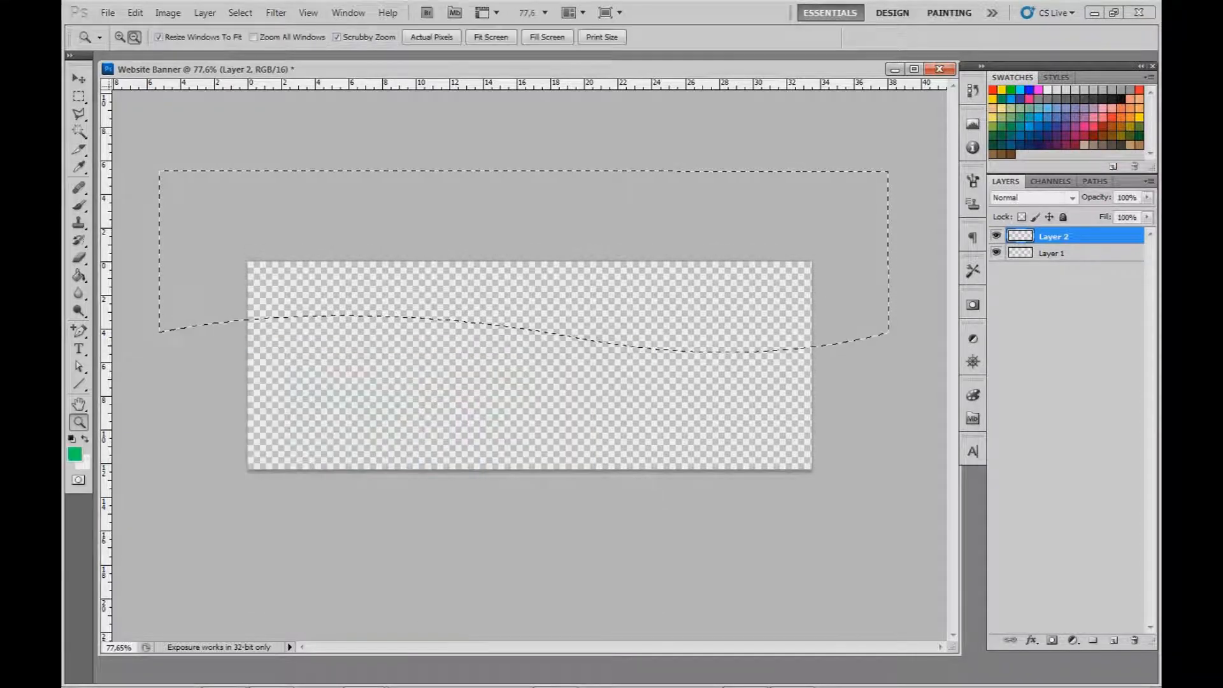
click(78, 276)
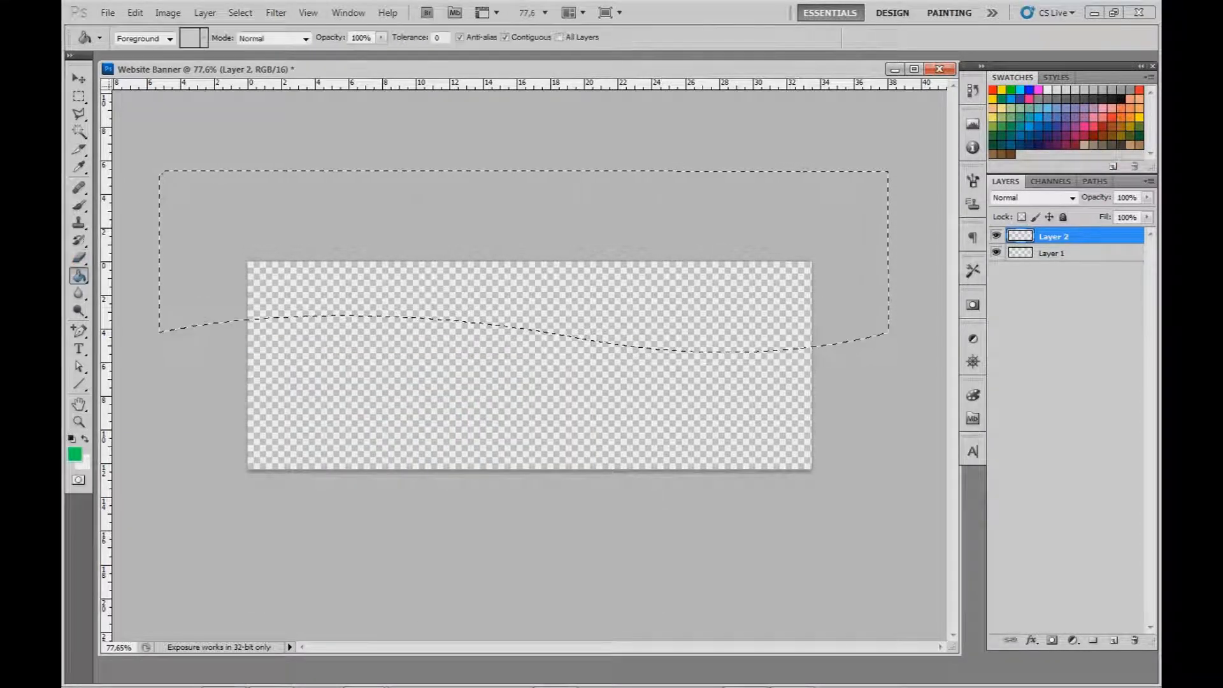
click(395, 306)
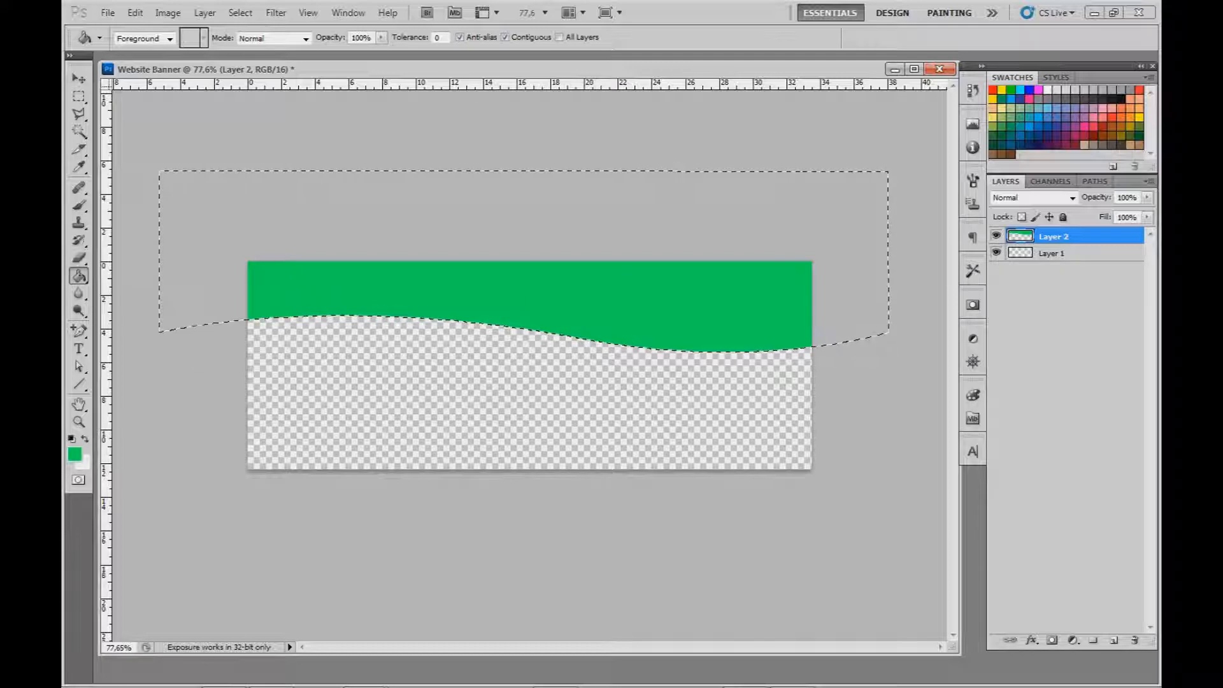
- Change the foreground color to the neutral gray 969696 and refill the wave selection on Layer 2 with it
click(75, 454)
drag(258, 513, 256, 479)
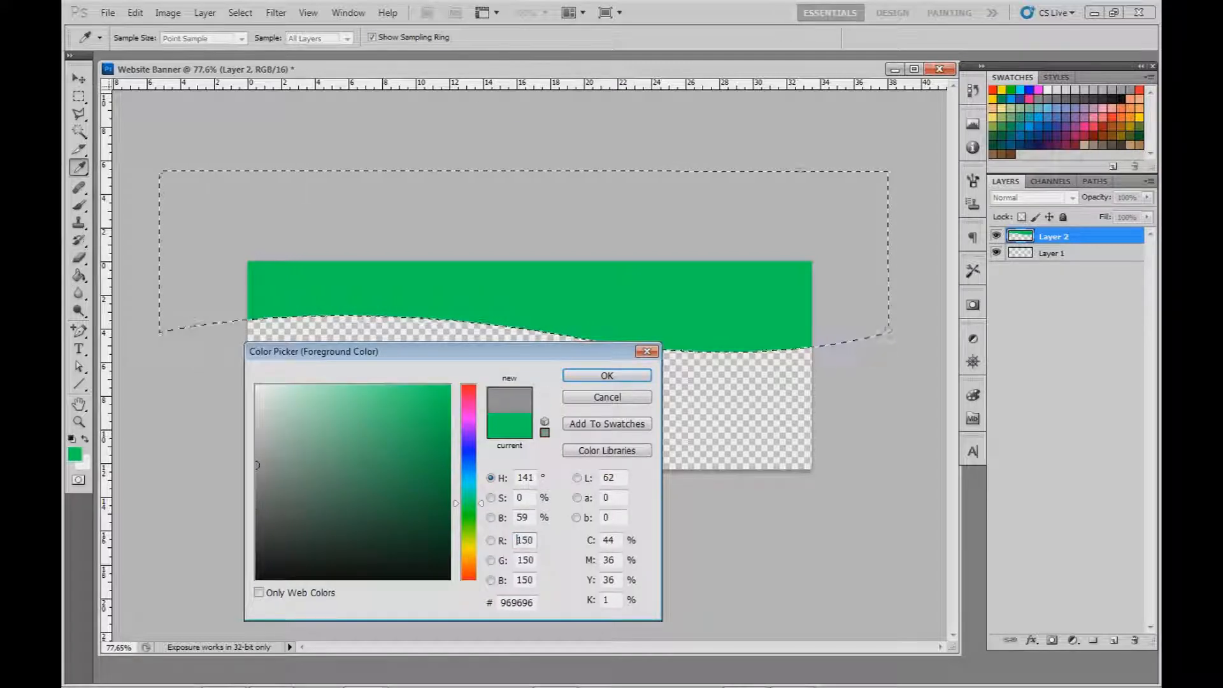
key(Return)
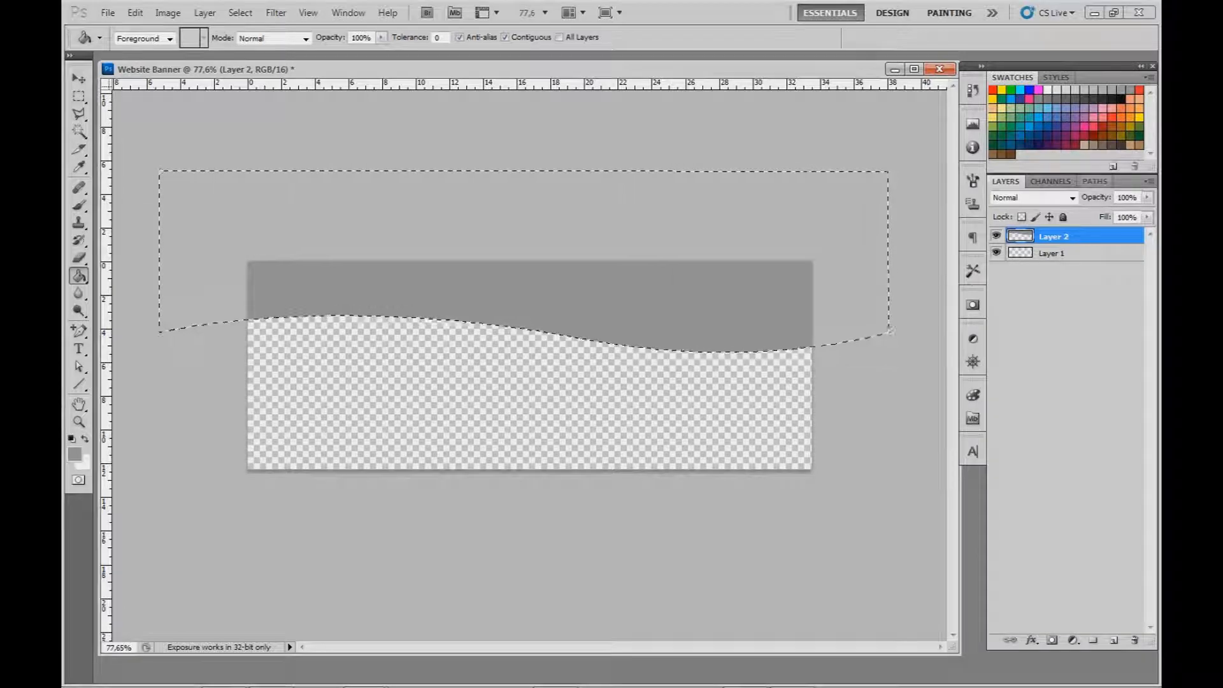
- Select the wave's work path and flip it both vertically and horizontally with Free Transform
click(1095, 182)
key(v)
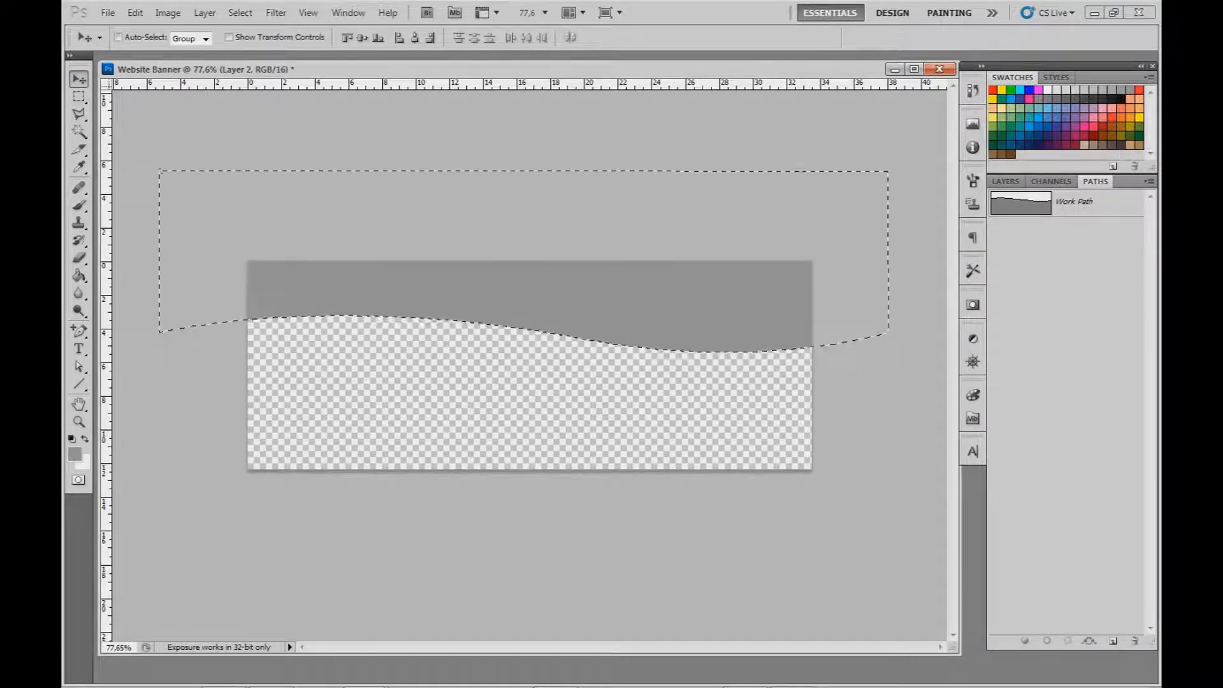
click(1075, 203)
key(ctrl+t)
right_click(688, 291)
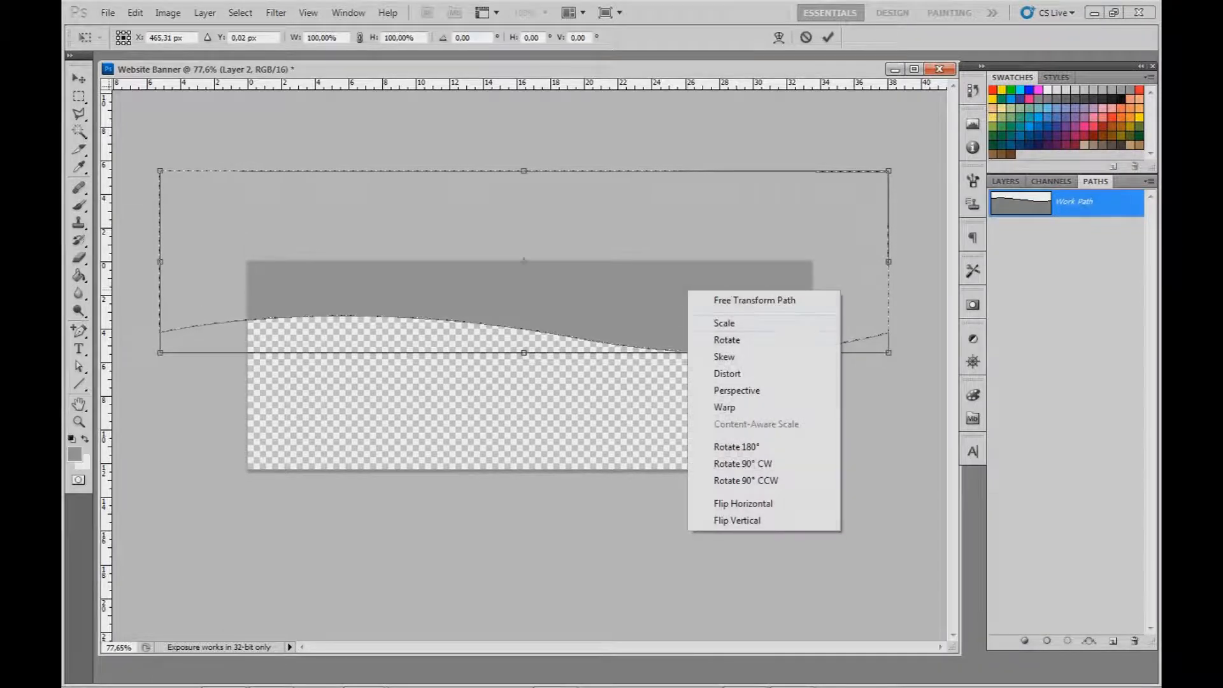
click(737, 520)
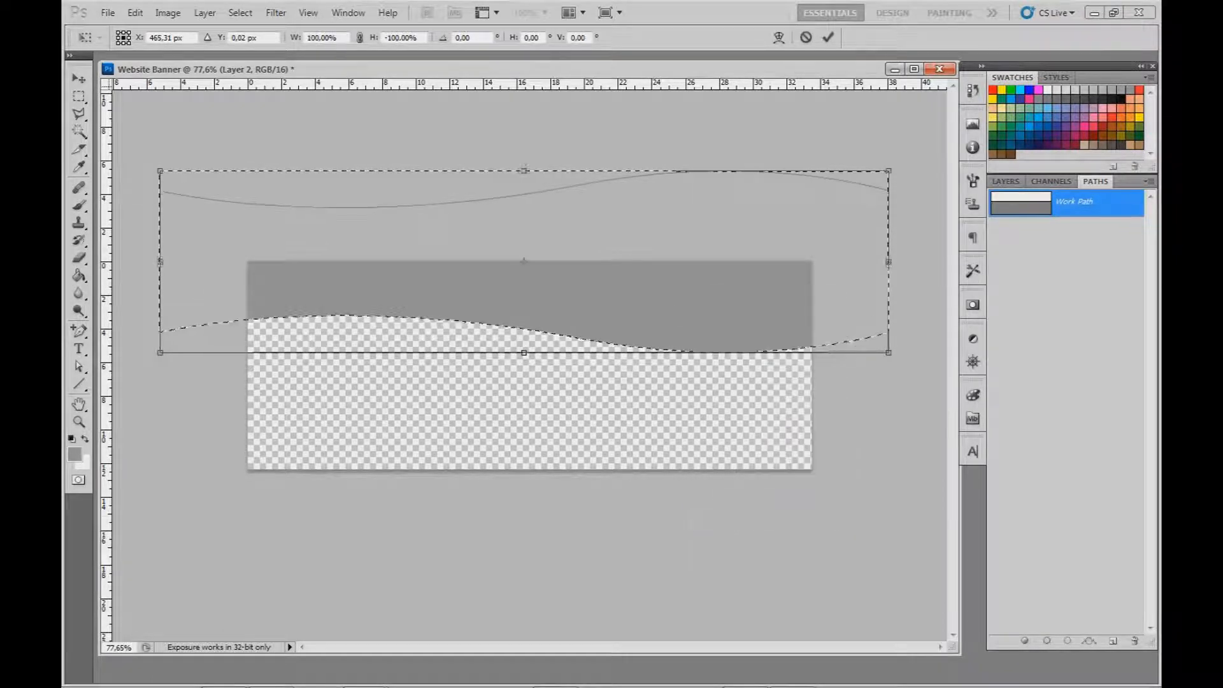
right_click(686, 271)
click(743, 485)
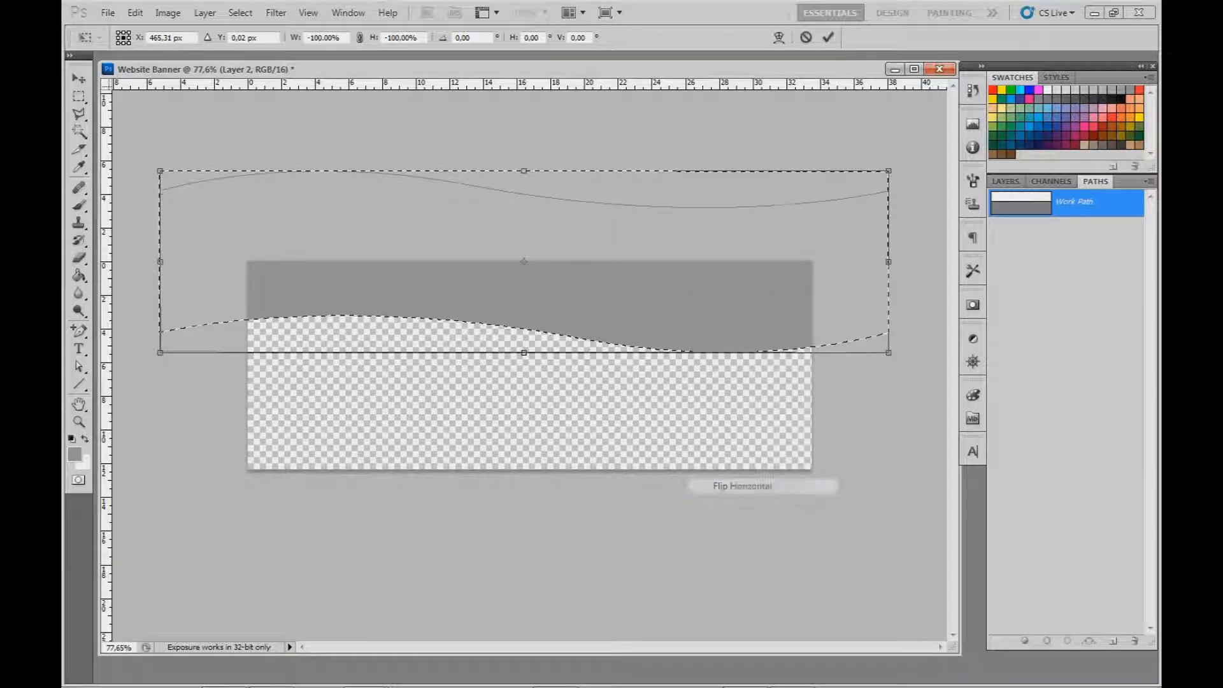
- Move the flipped path straight down until its wave crosses the lower part of the canvas, and load it as a selection
drag(707, 280, 707, 443)
drag(524, 425, 524, 503)
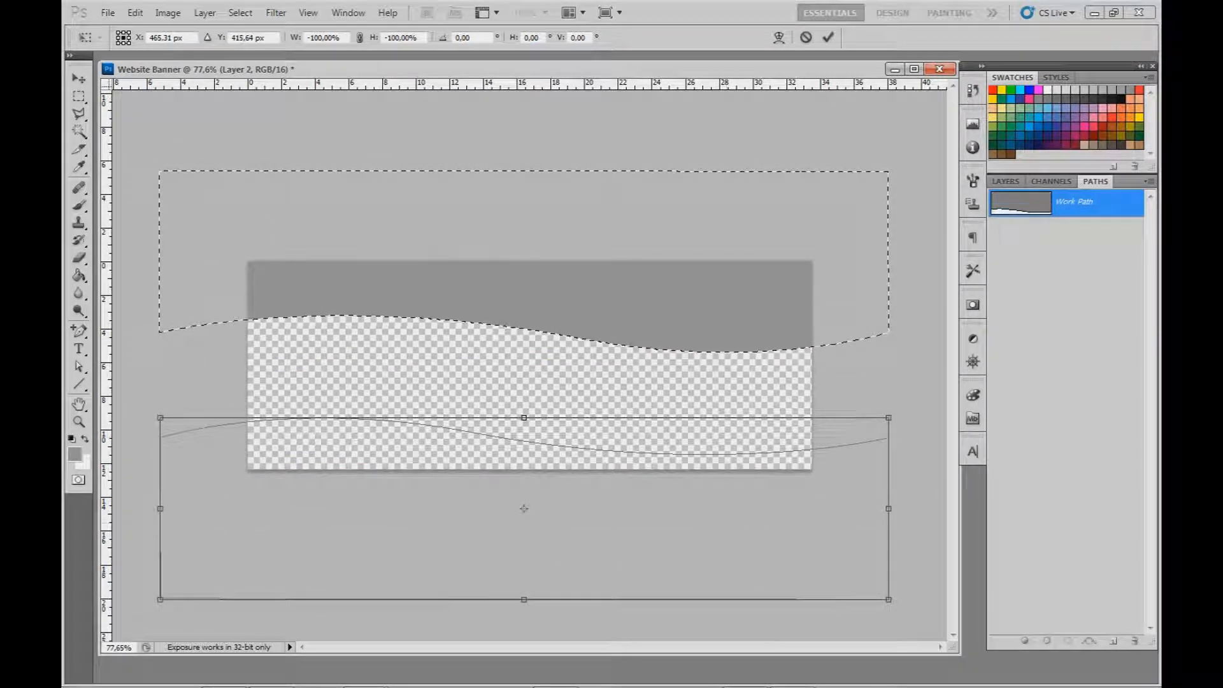
key(Return)
key(ctrl+Return)
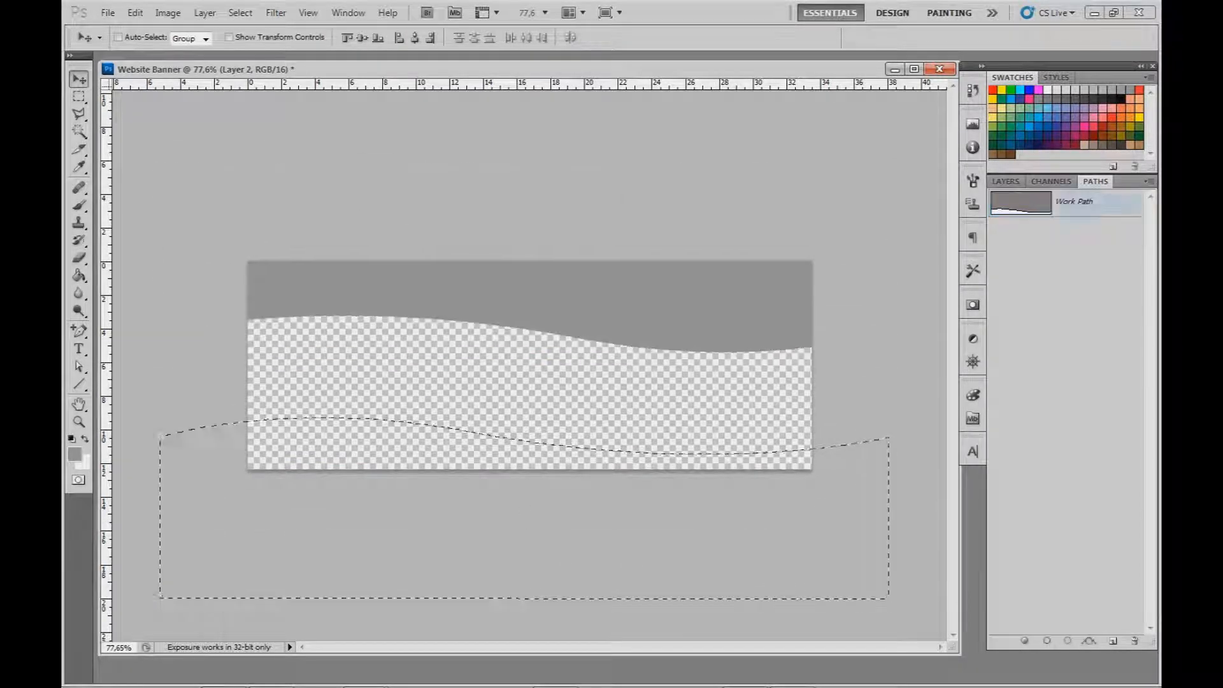
- Fill the lower wave selection on Layer 2 with the gray foreground color and deselect it
click(1006, 181)
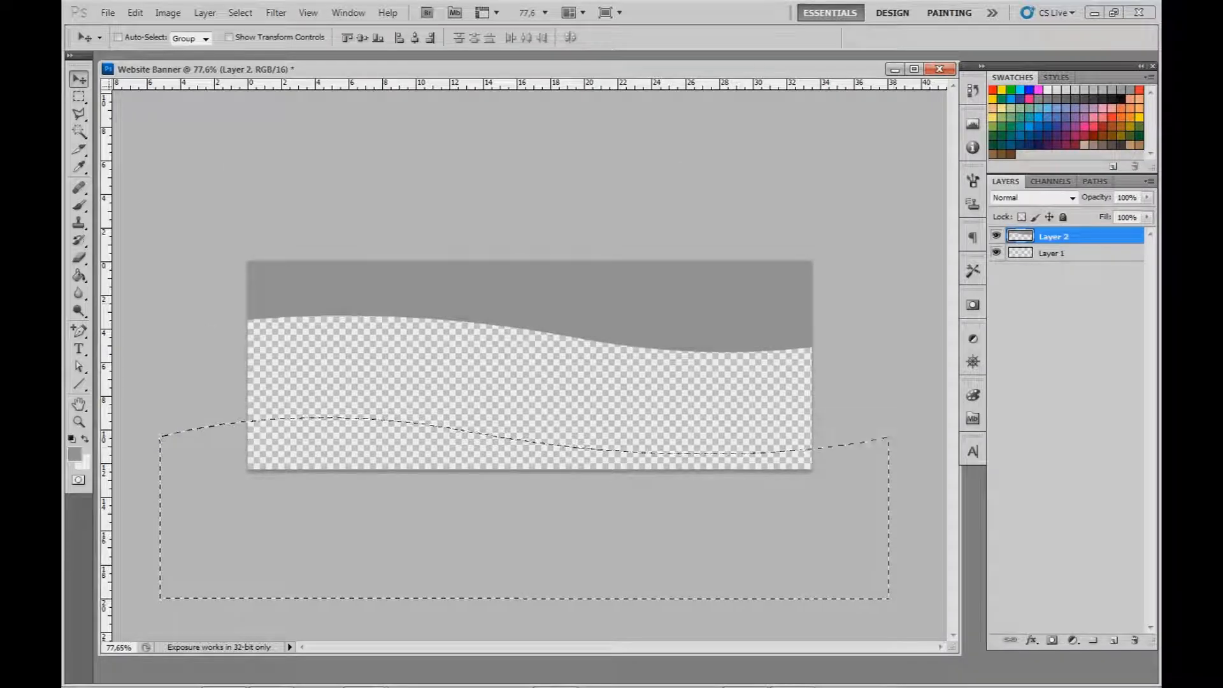
key(g)
click(255, 425)
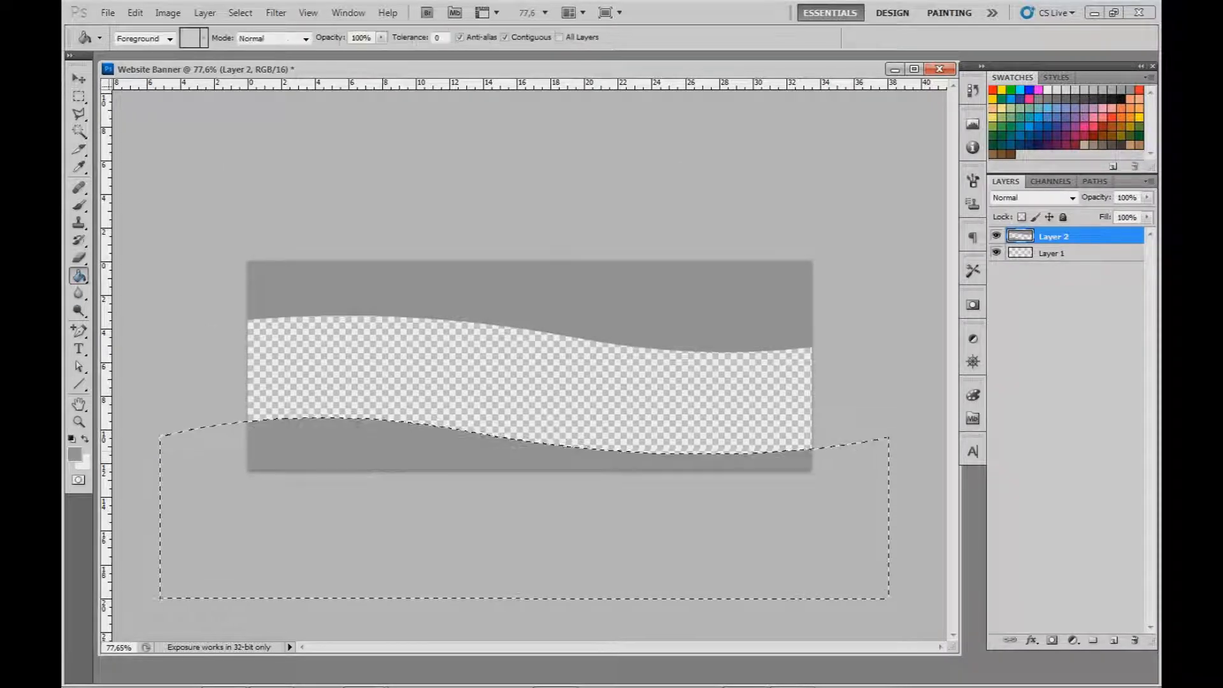
key(ctrl+d)
- Set the foreground color to a light beige and fill Layer 1 with it as the banner's background
key(z)
key(ctrl+plus)
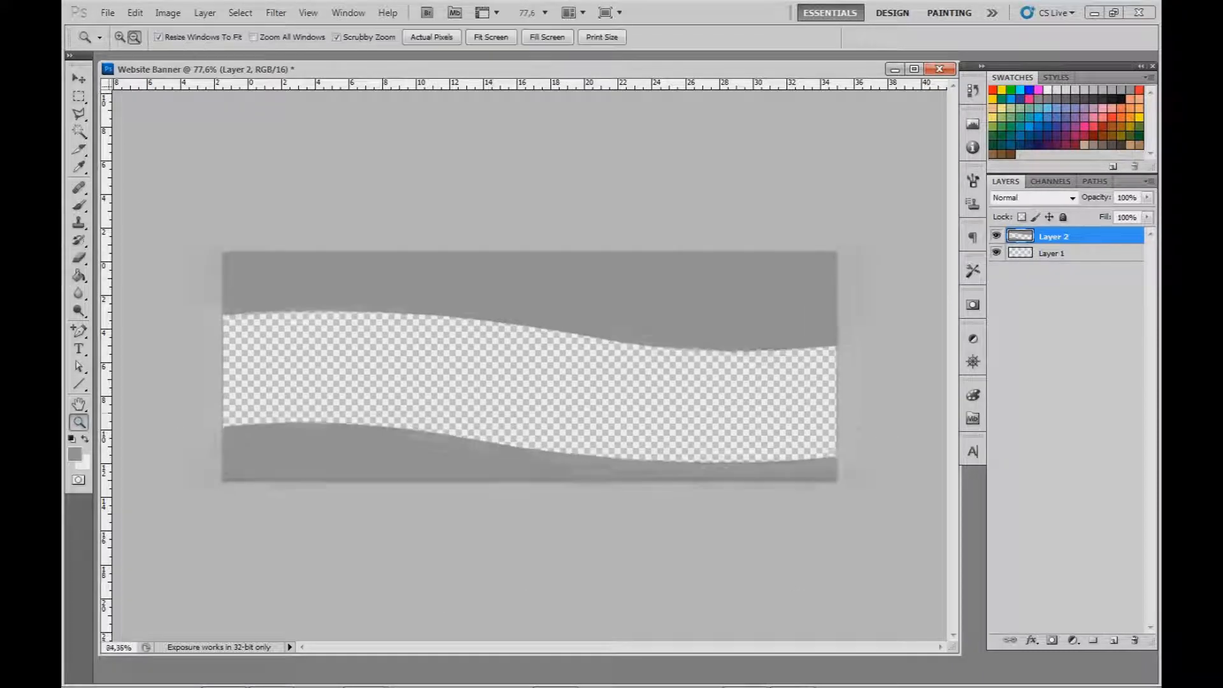
click(1052, 253)
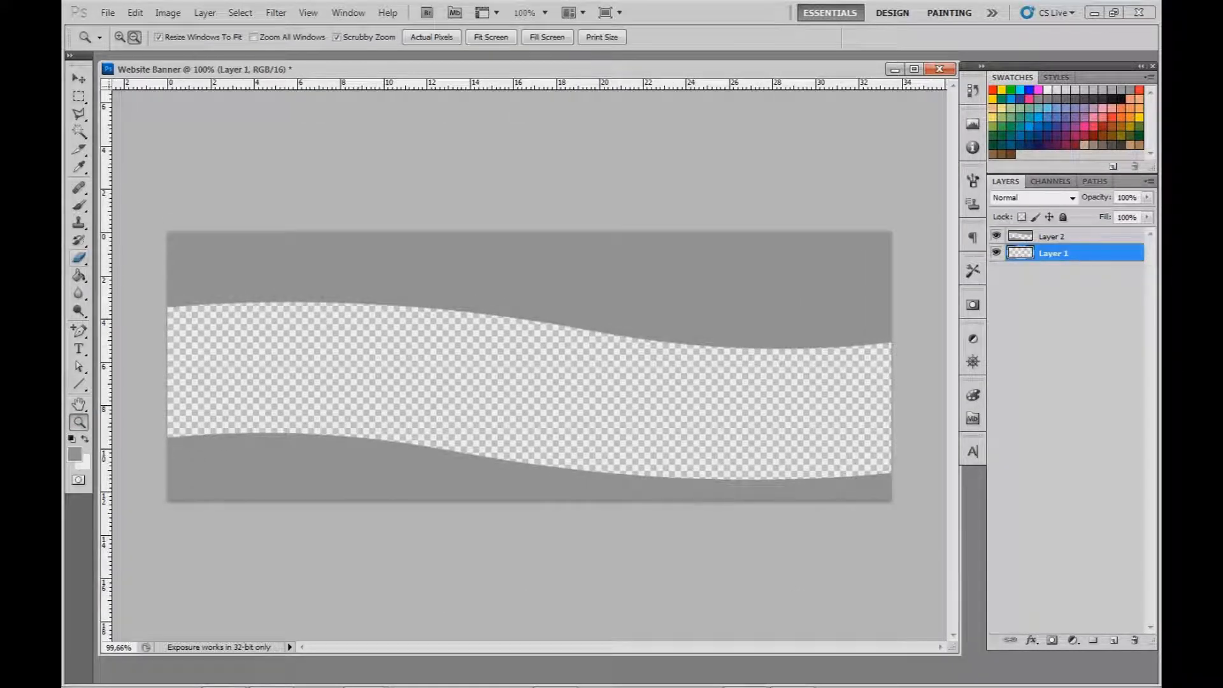
click(79, 276)
key(x)
click(74, 454)
mouse_move(257, 390)
mouse_down()
mouse_move(256, 408)
mouse_move(273, 407)
mouse_up()
click(469, 547)
click(592, 375)
click(584, 381)
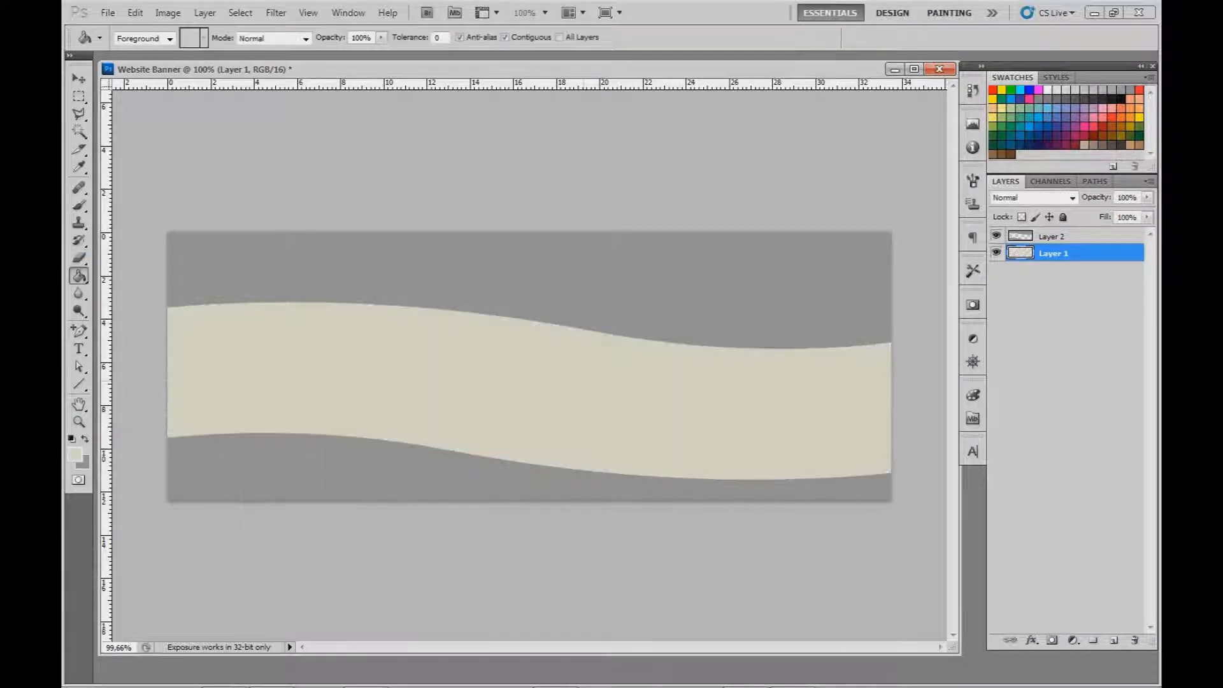
- Give Layer 2 a Multiply drop shadow with 75% opacity, a distance of 0 px and an increased size for soft edges
click(79, 422)
drag(548, 375, 524, 375)
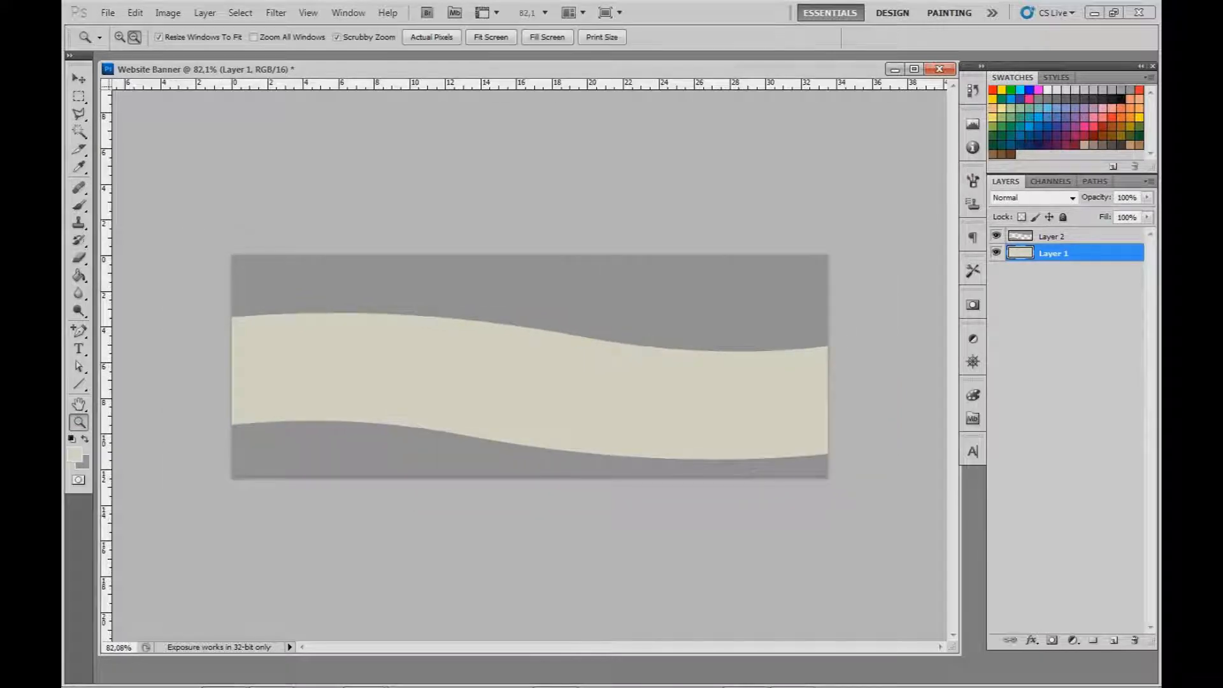
click(1061, 237)
double_click(1082, 236)
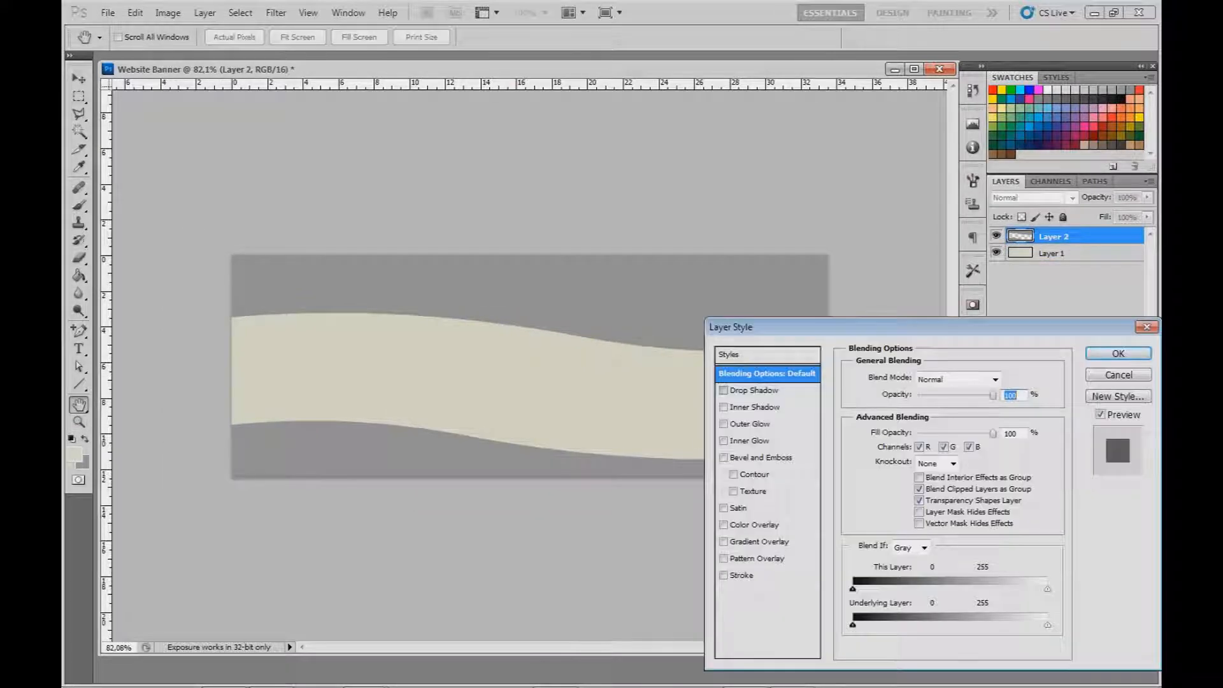
click(754, 390)
drag(892, 327, 968, 463)
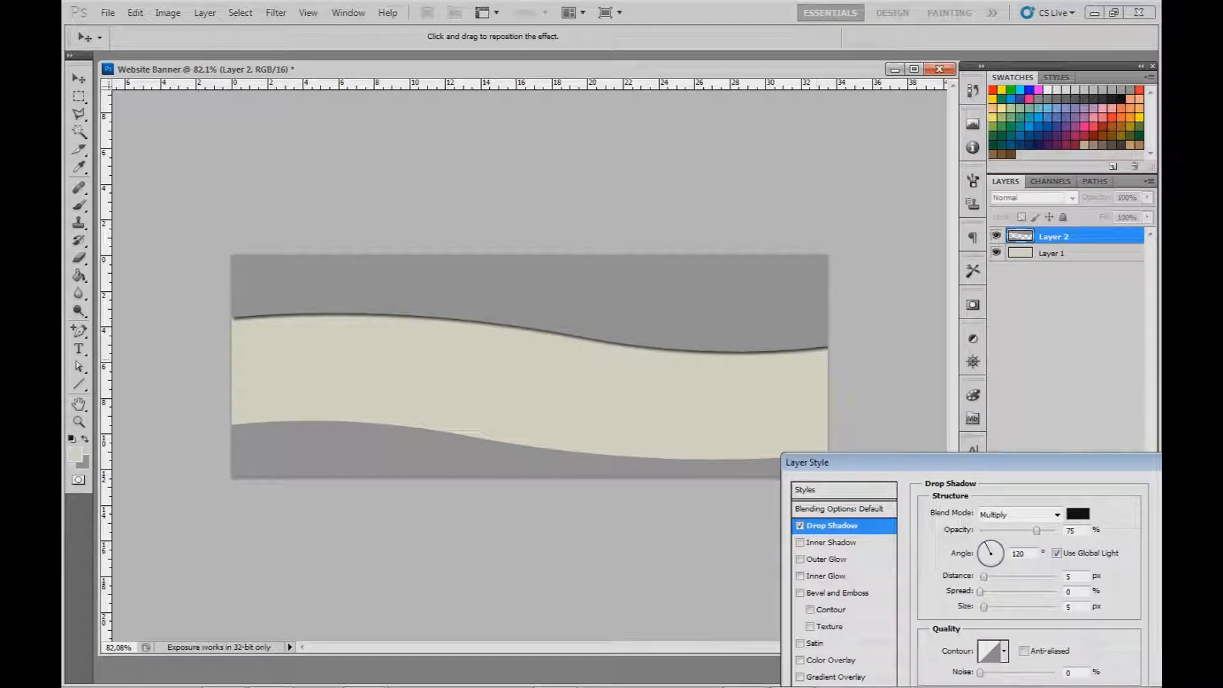
drag(828, 461, 875, 338)
drag(1031, 454, 1046, 483)
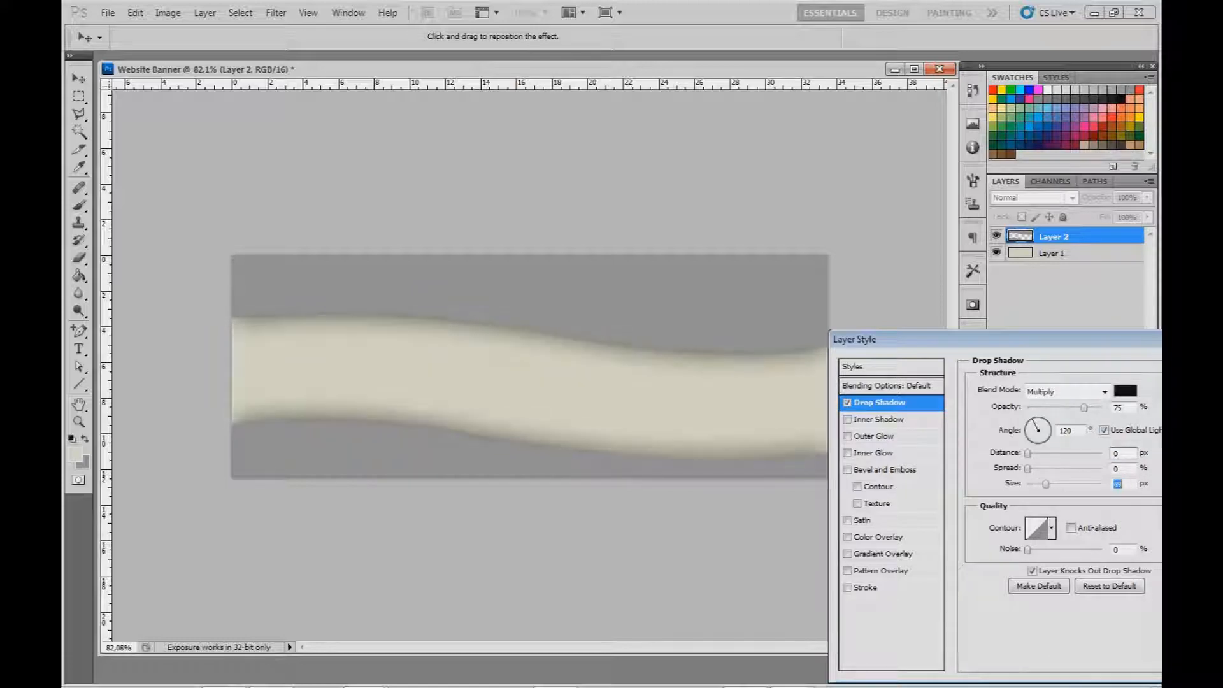
drag(993, 340, 442, 507)
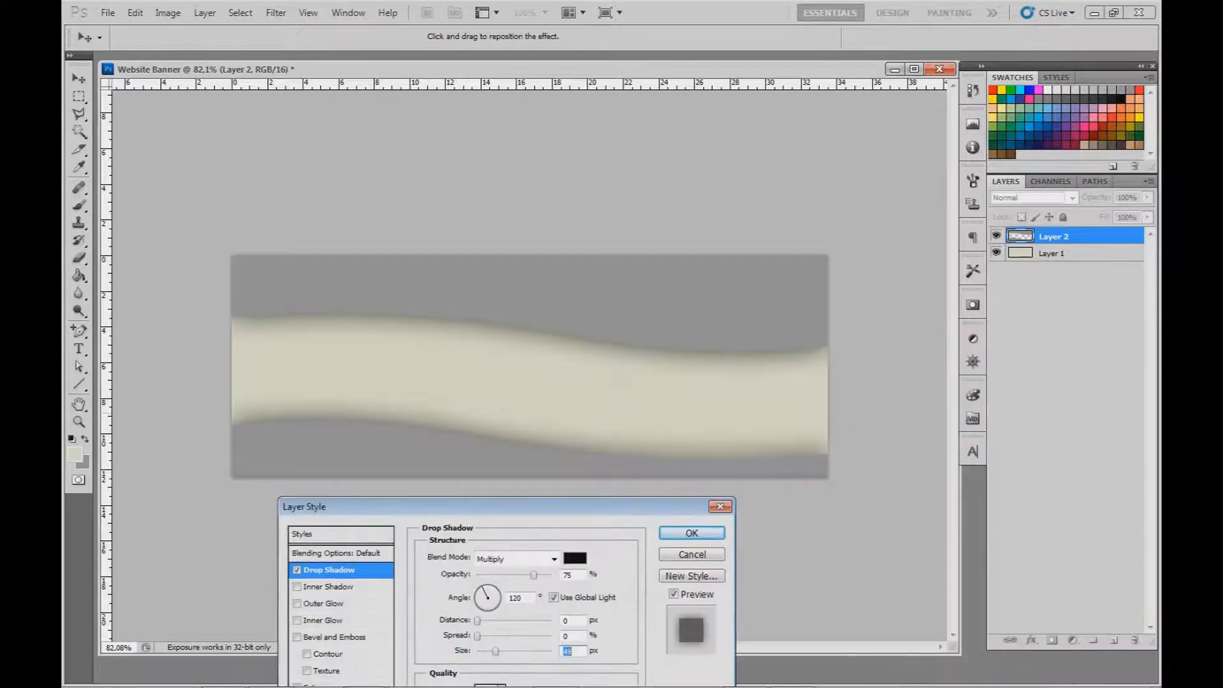
click(693, 532)
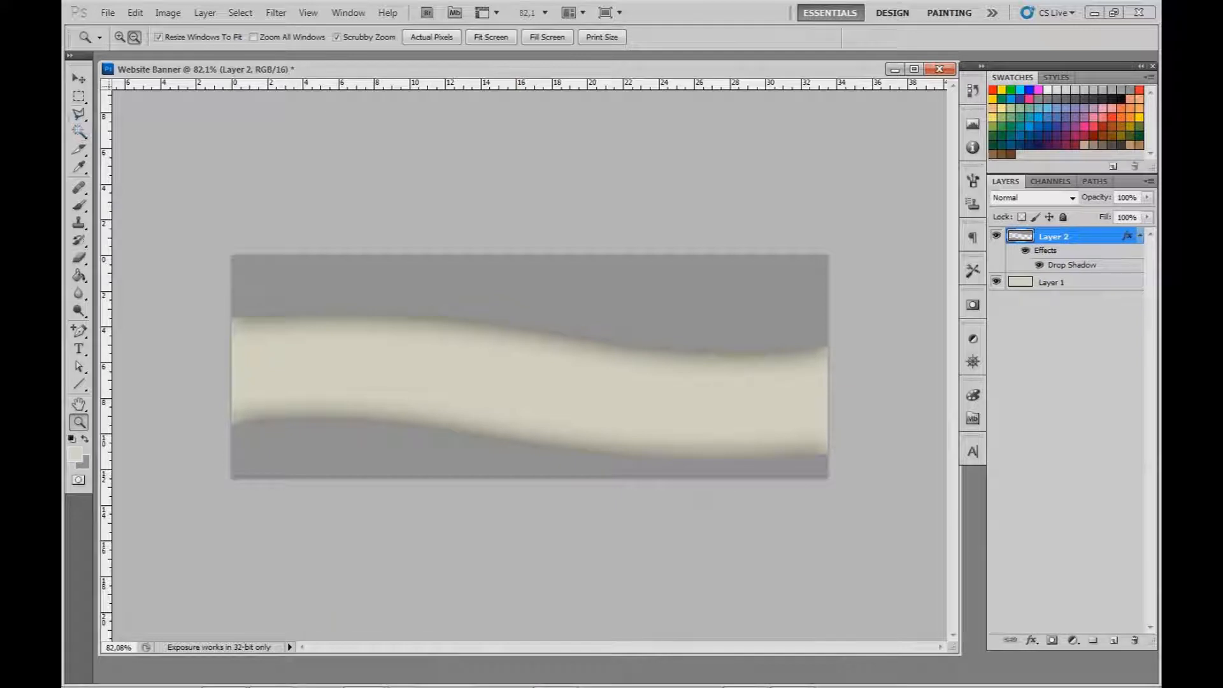
- Select the lower part of the banner with a rectangular marquee, delete the lower gray wave from Layer 2 and deselect
key(m)
drag(231, 475, 827, 391)
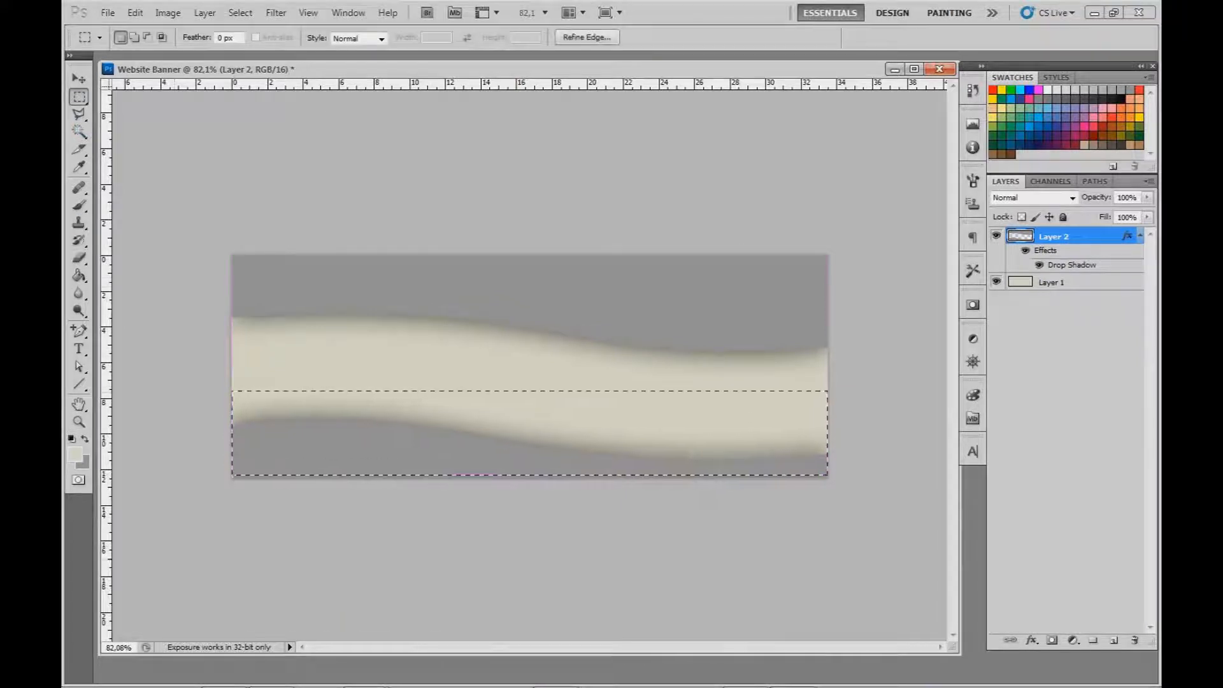
key(Delete)
key(ctrl+d)
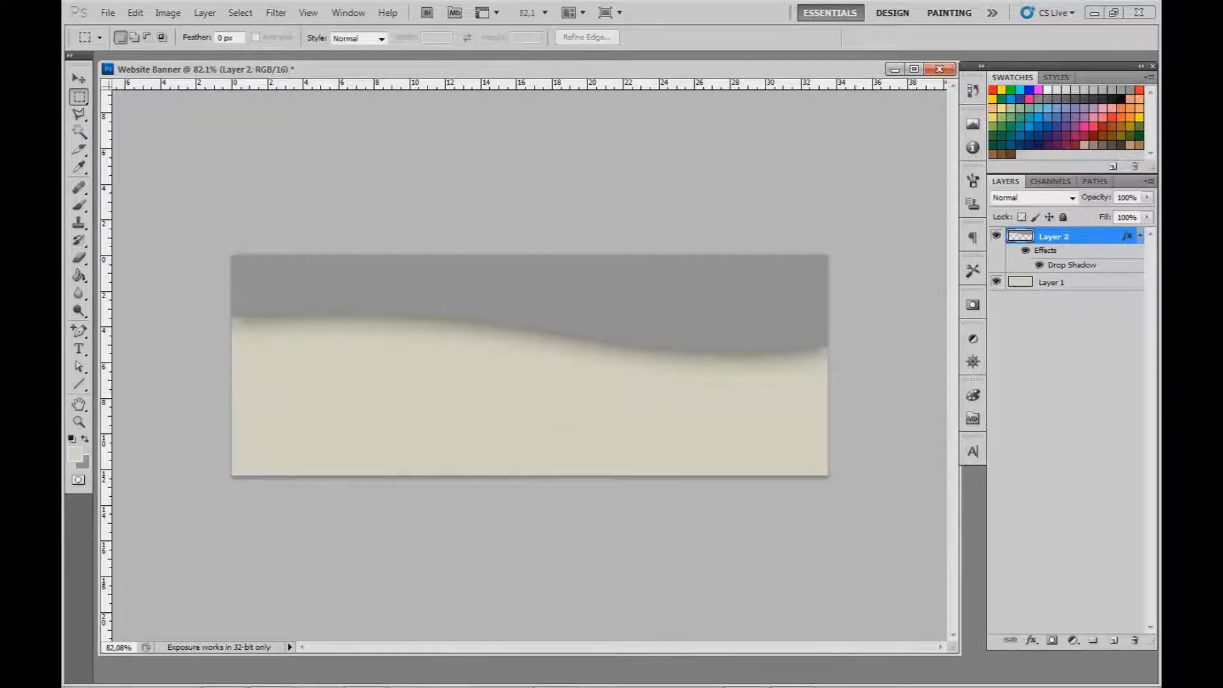
- Examine the soft shadow along the wave's edge up close and across the whole banner
key(z)
drag(433, 363, 513, 363)
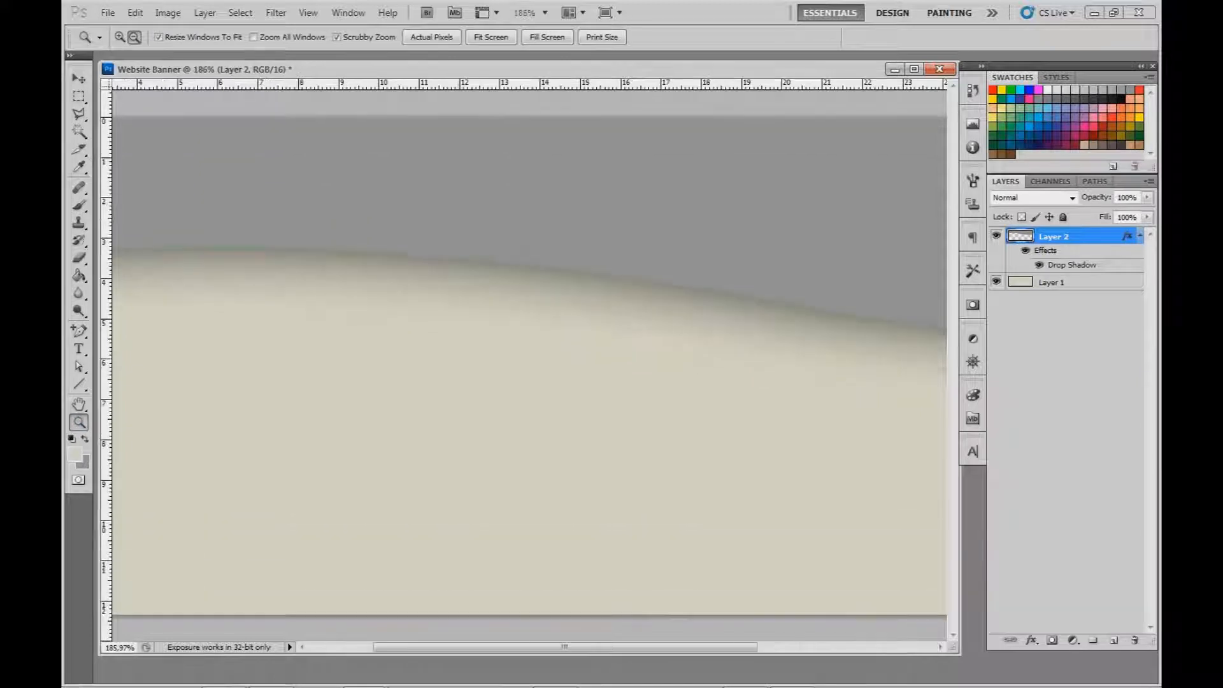
drag(511, 311, 586, 311)
key(ctrl+0)
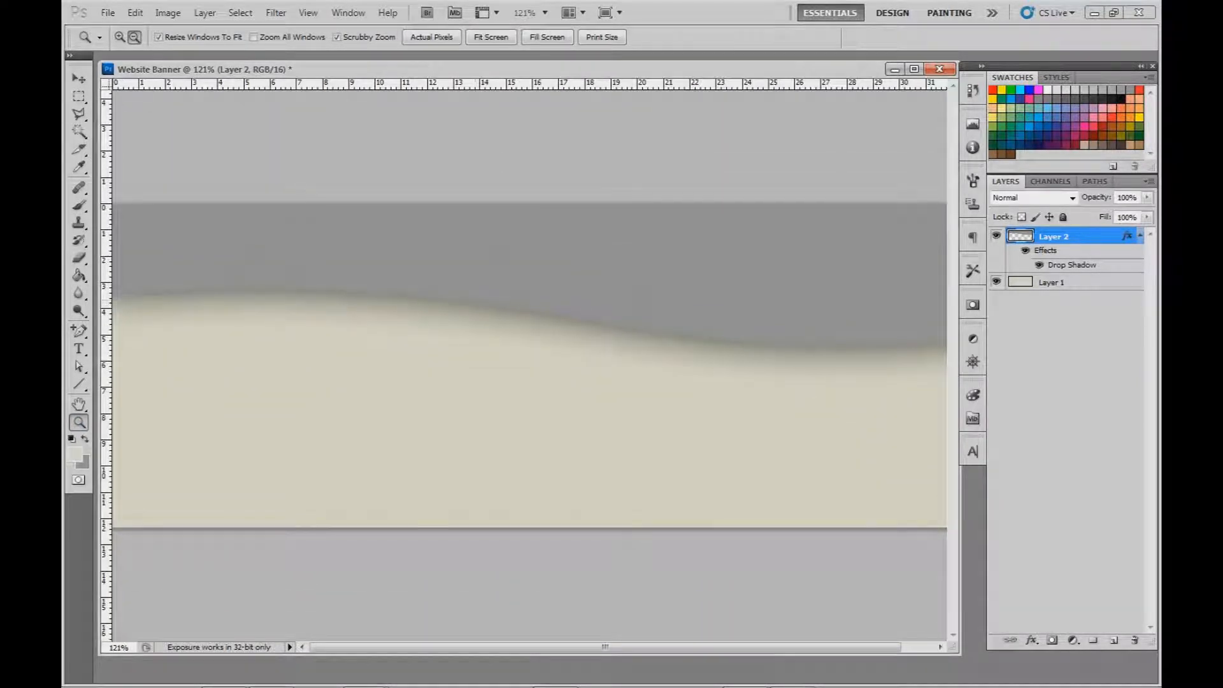
double_click(1090, 236)
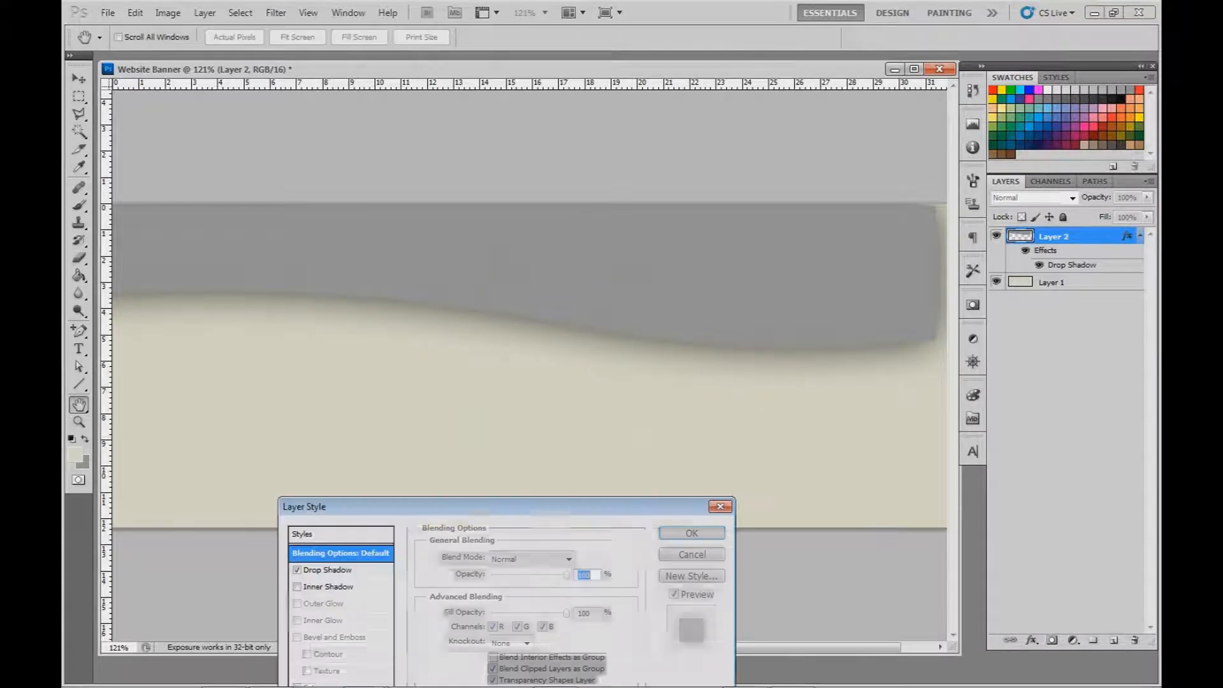
drag(509, 506, 703, 308)
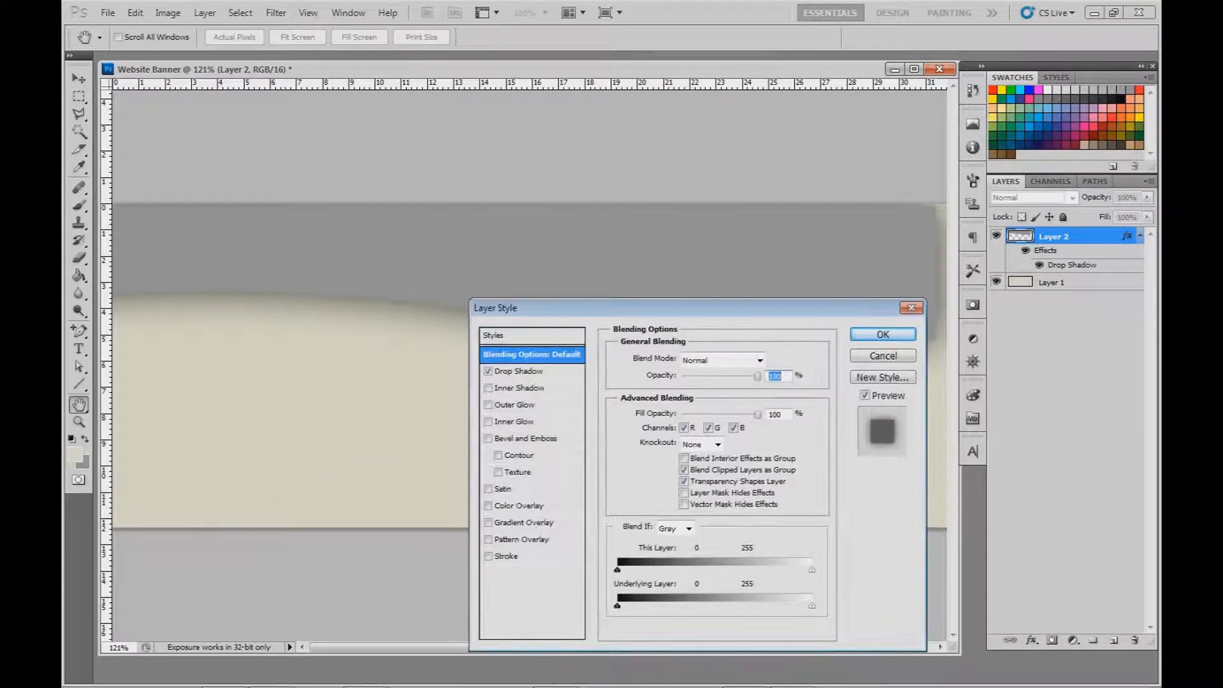
click(883, 334)
scroll(530, 365, down, 1)
key(ctrl+t)
drag(510, 292, 554, 290)
key(Return)
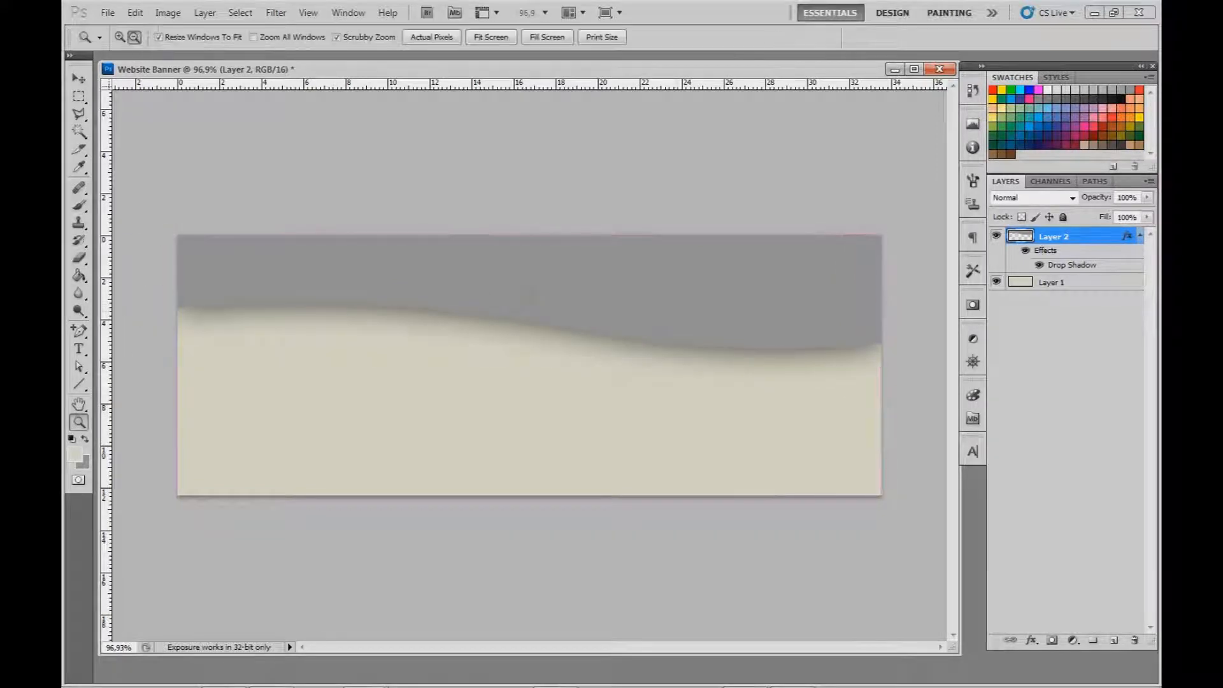
- Add a Color Overlay to Layer 2 and set the layer's general blend mode to Multiply
double_click(1093, 236)
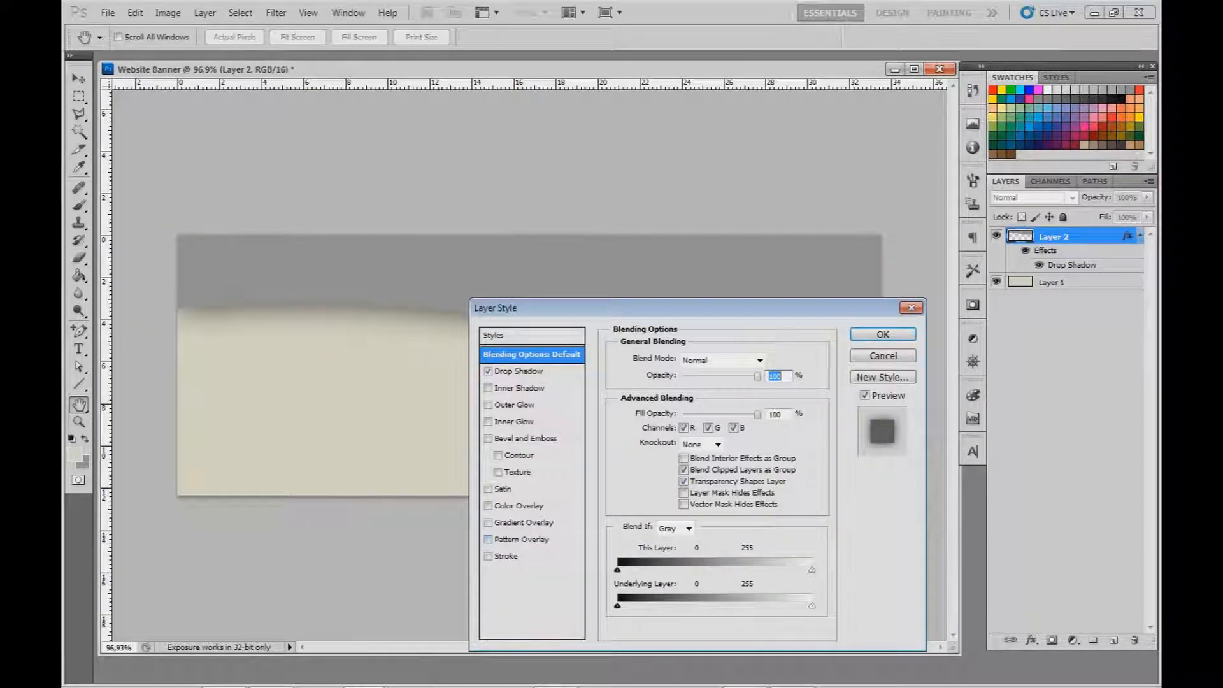
click(487, 505)
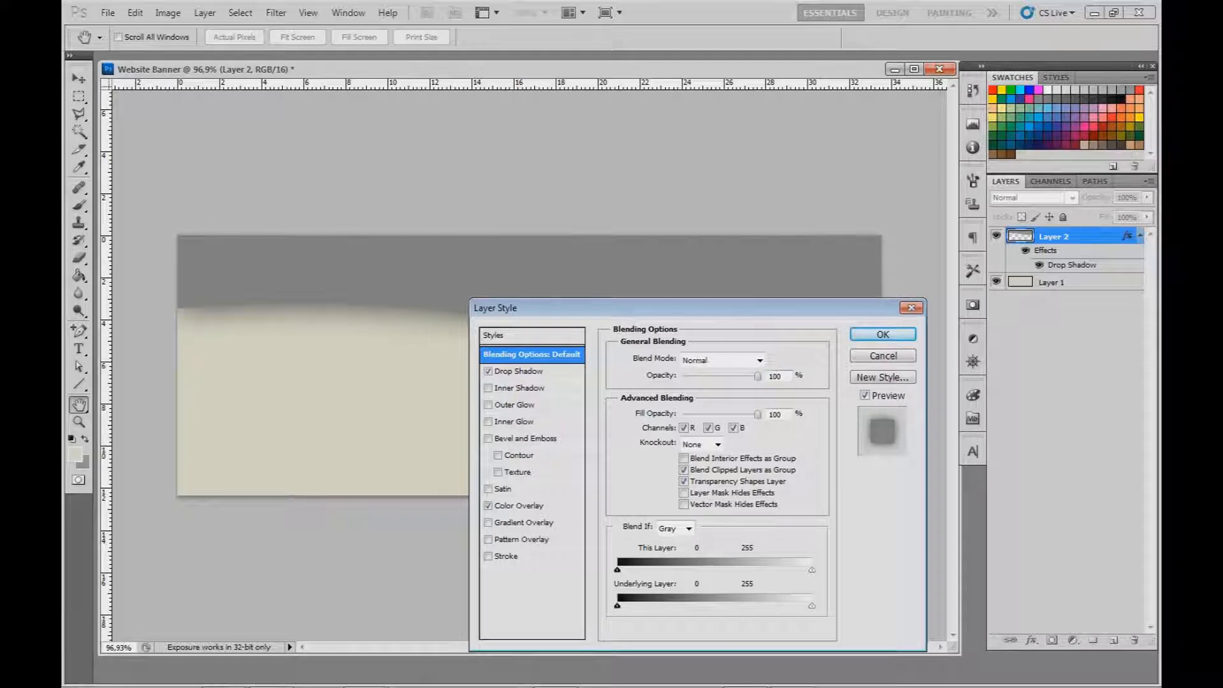
click(714, 360)
click(687, 350)
click(688, 354)
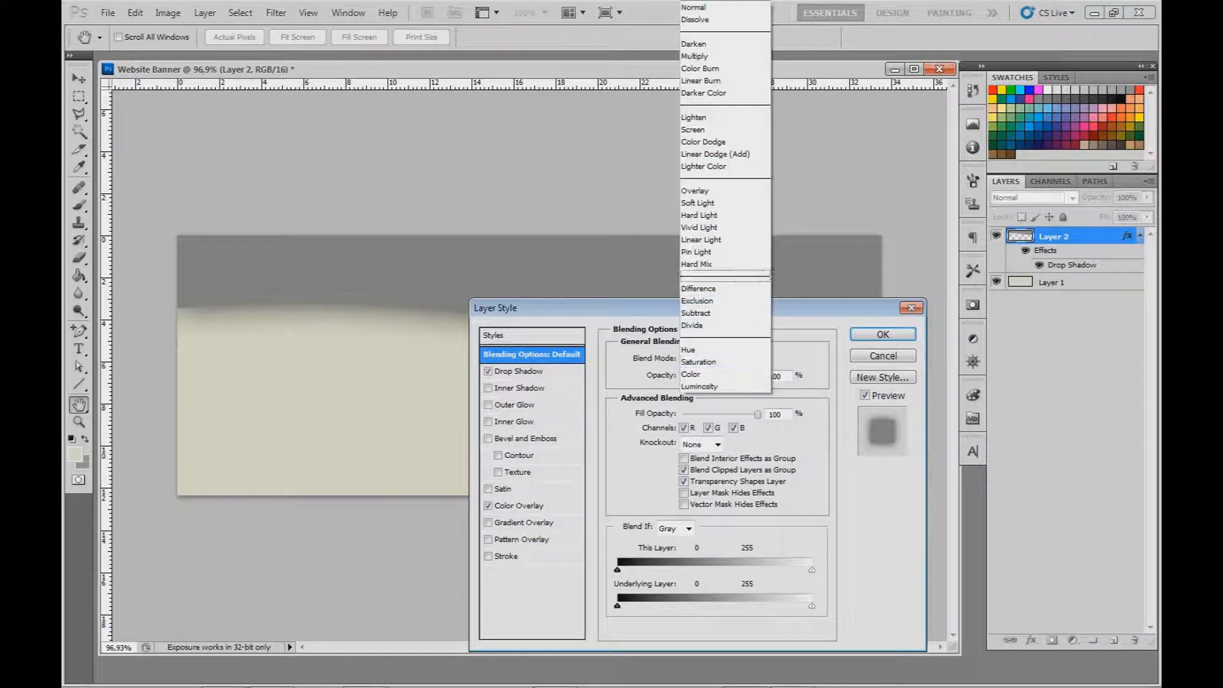
click(695, 56)
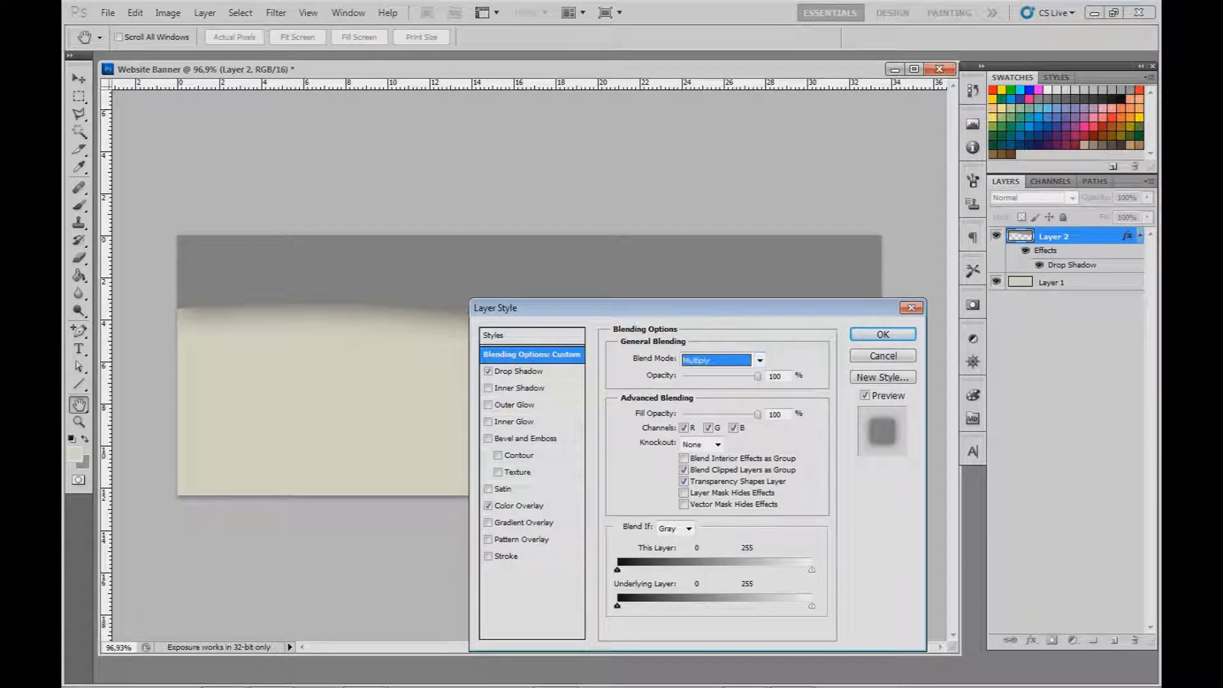
click(883, 334)
- Add a Gradient Overlay to Layer 2 and set its Color Overlay to Multiply at about 57% opacity
scroll(631, 347, up, 5)
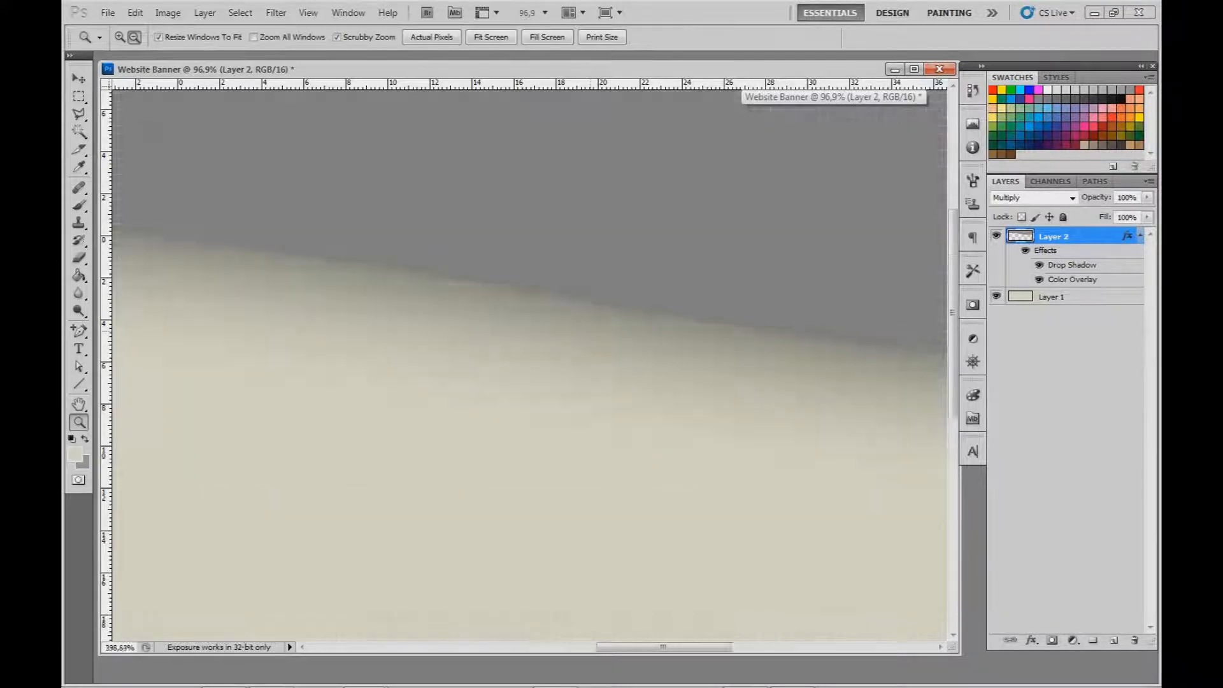
scroll(590, 332, up, 5)
scroll(602, 328, down, 10)
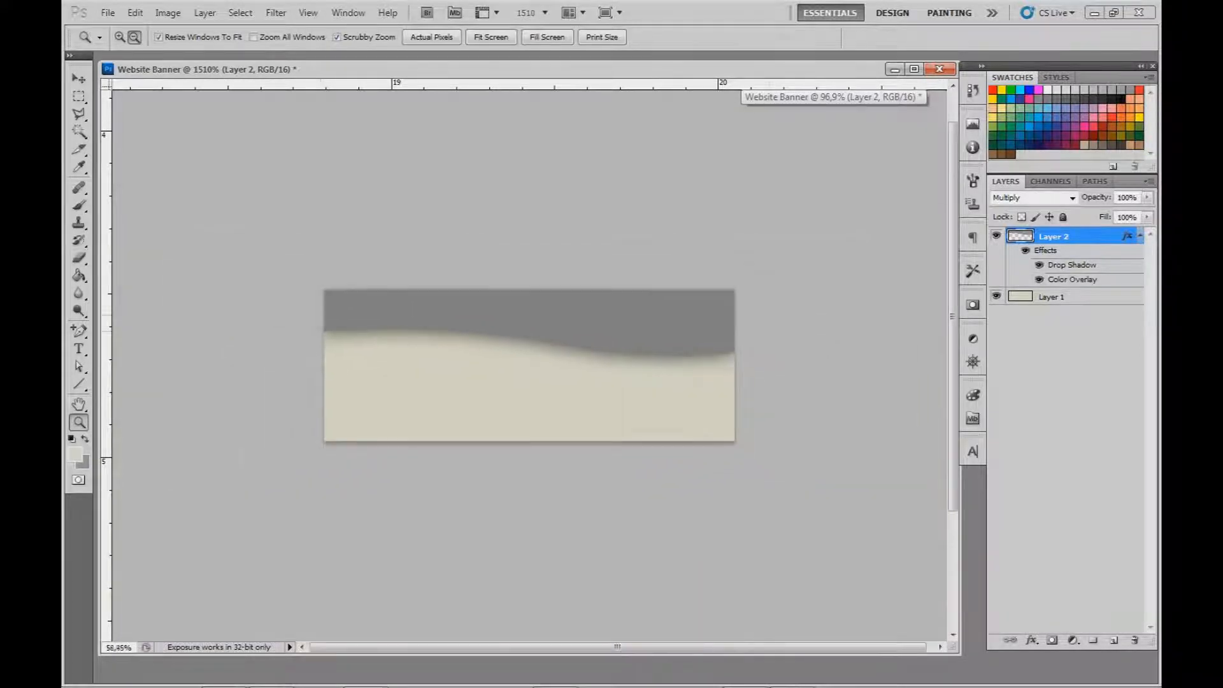
scroll(601, 328, up, 3)
scroll(602, 328, down, 2)
drag(601, 328, 607, 328)
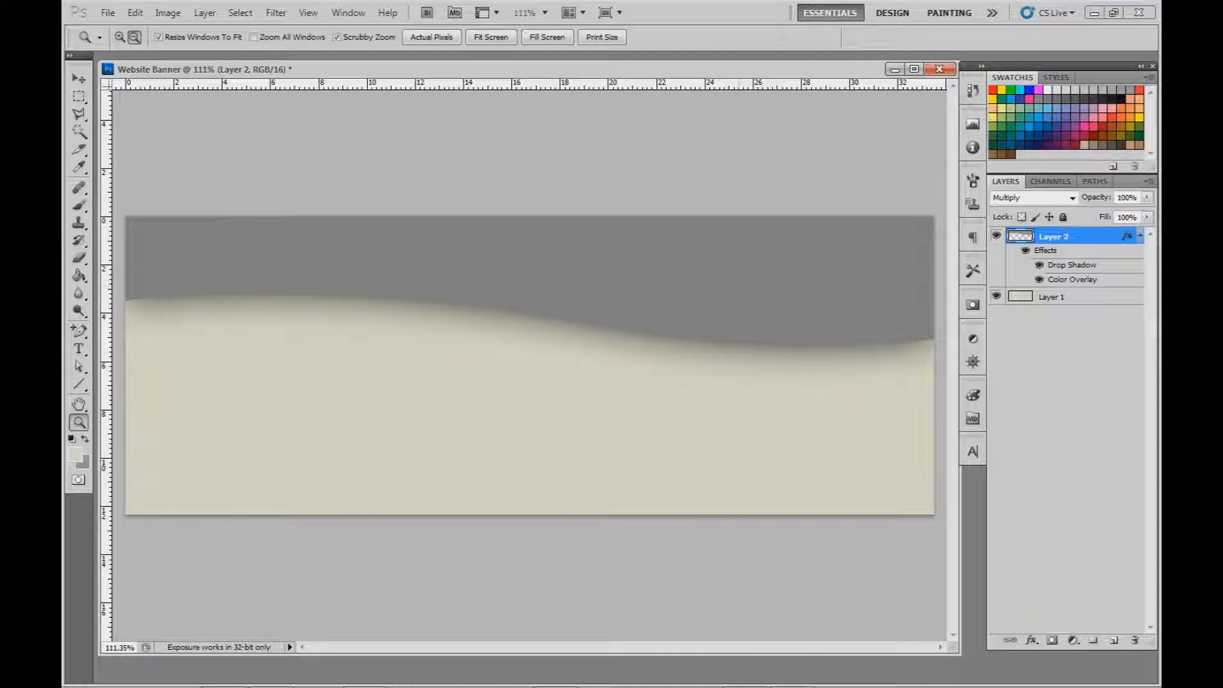
double_click(1093, 236)
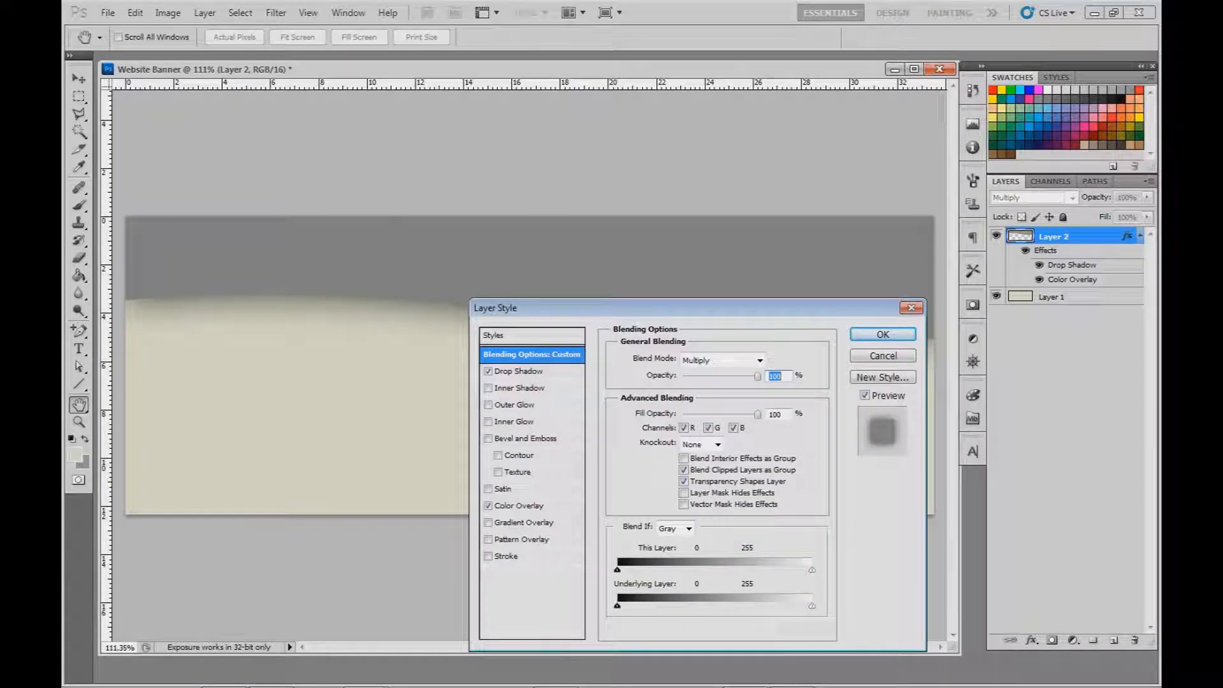
click(524, 523)
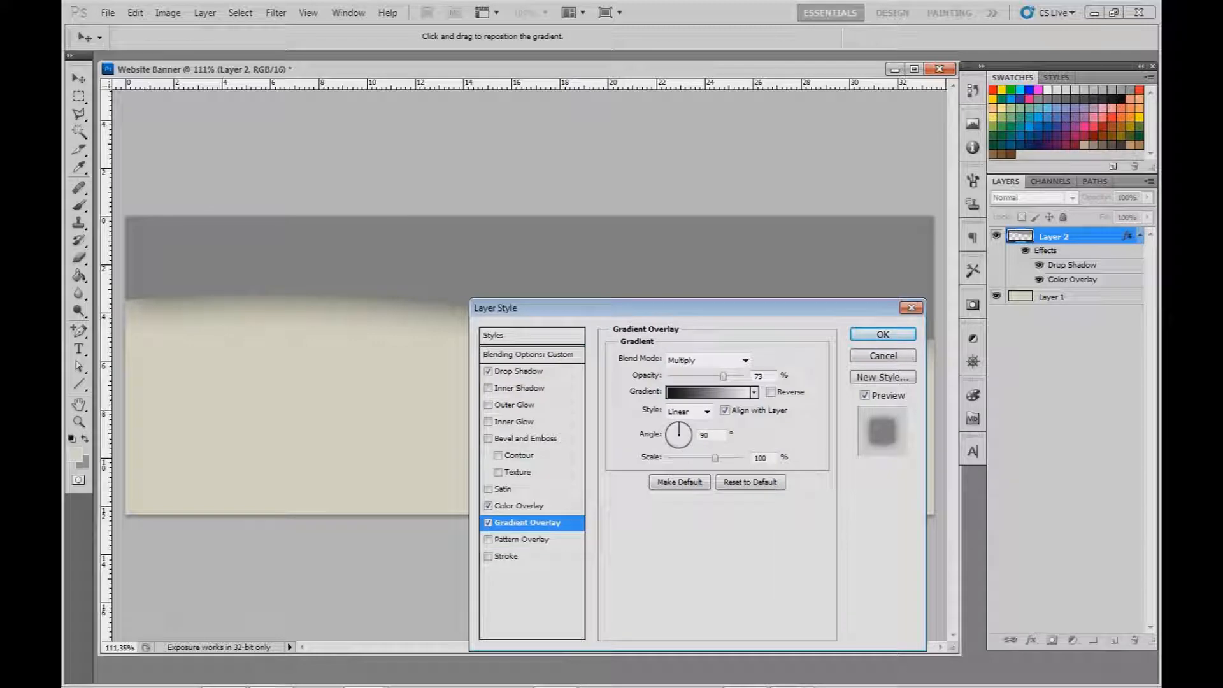
click(520, 506)
click(708, 360)
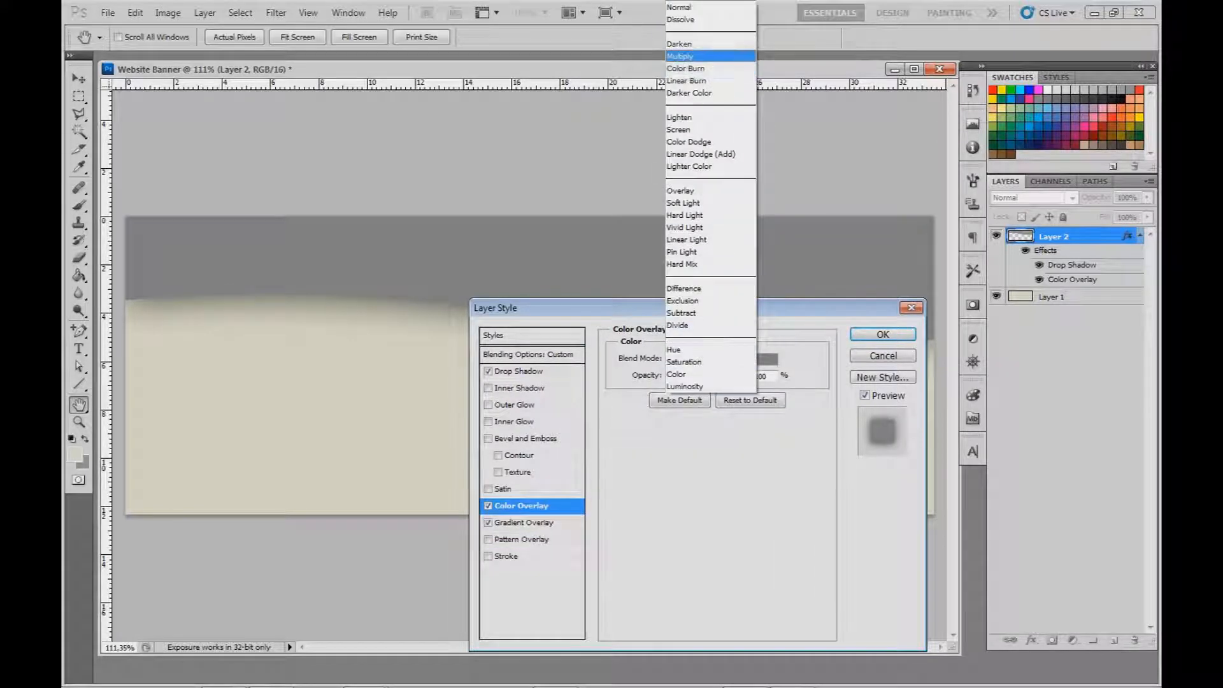
click(680, 56)
drag(743, 376, 709, 376)
key(Return)
- Add a black (000000) Outer Glow to Layer 2 with the Multiply blend mode
scroll(742, 332, up, 4)
mouse_move(744, 312)
mouse_down()
mouse_move(847, 312)
mouse_move(726, 312)
mouse_up()
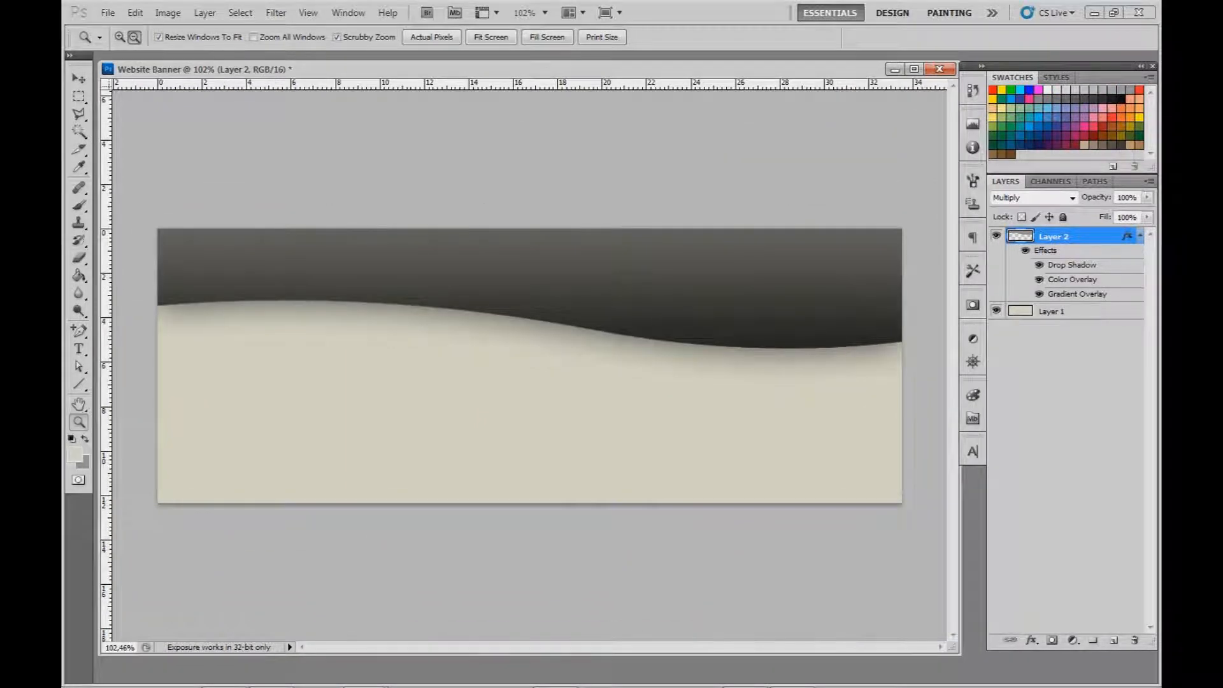
double_click(1097, 236)
click(517, 405)
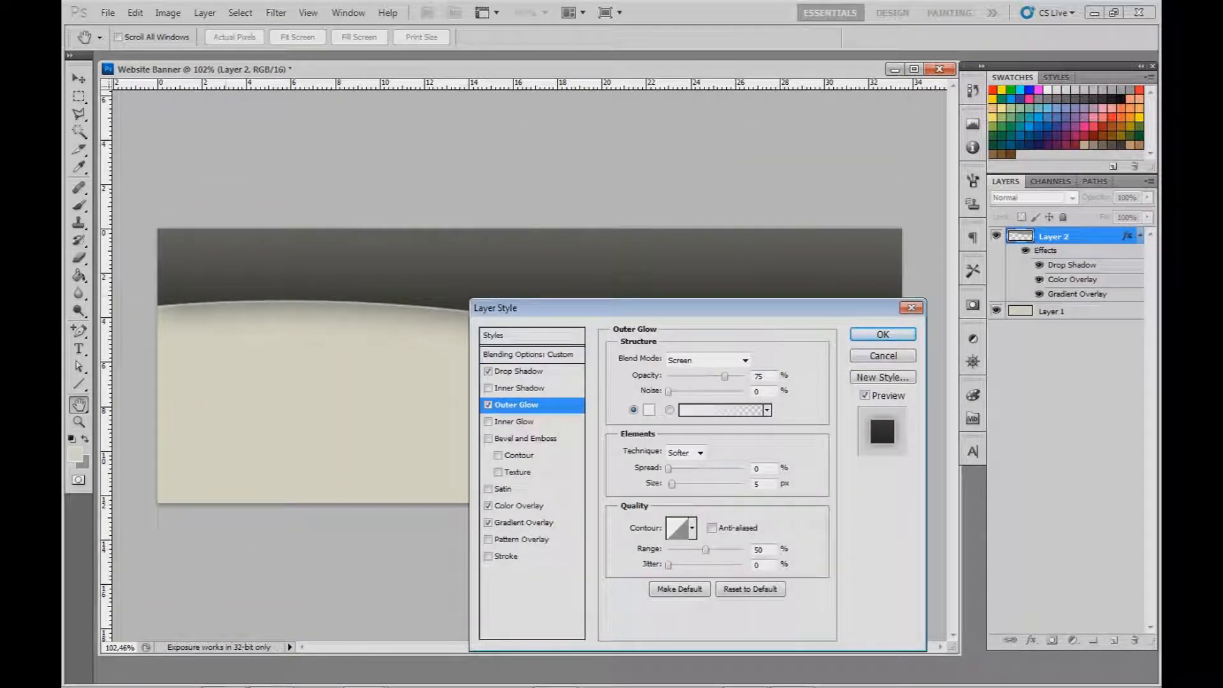
click(648, 409)
click(257, 580)
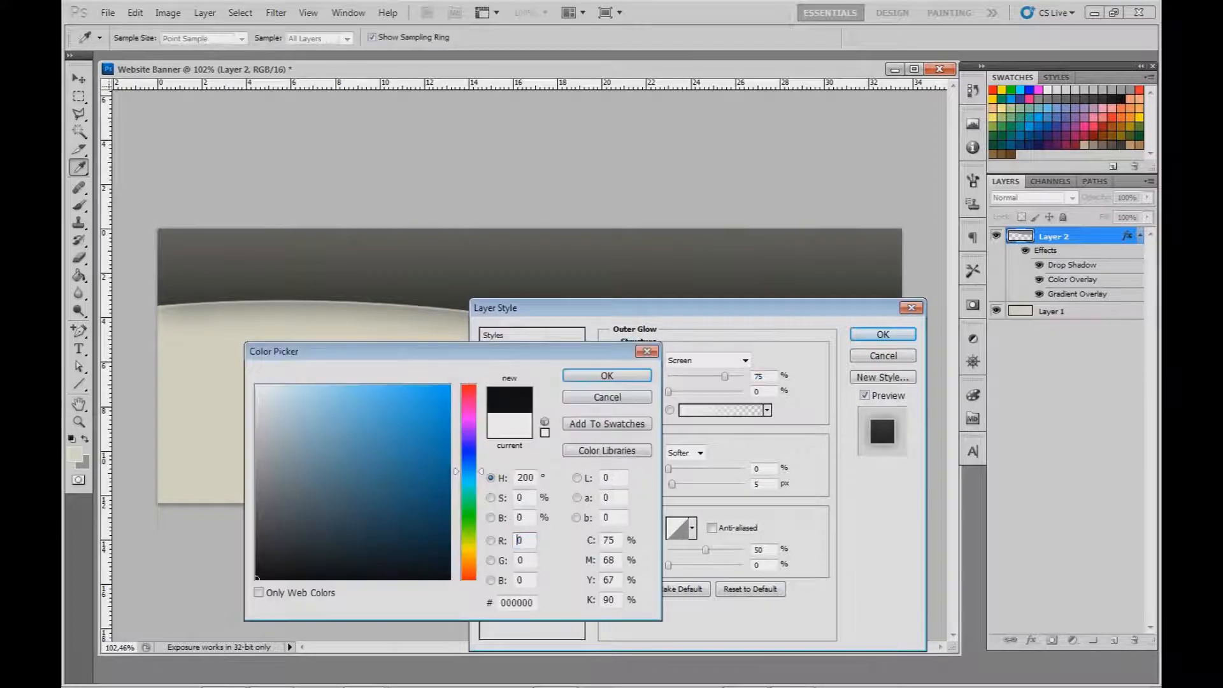
click(605, 374)
click(708, 361)
click(683, 53)
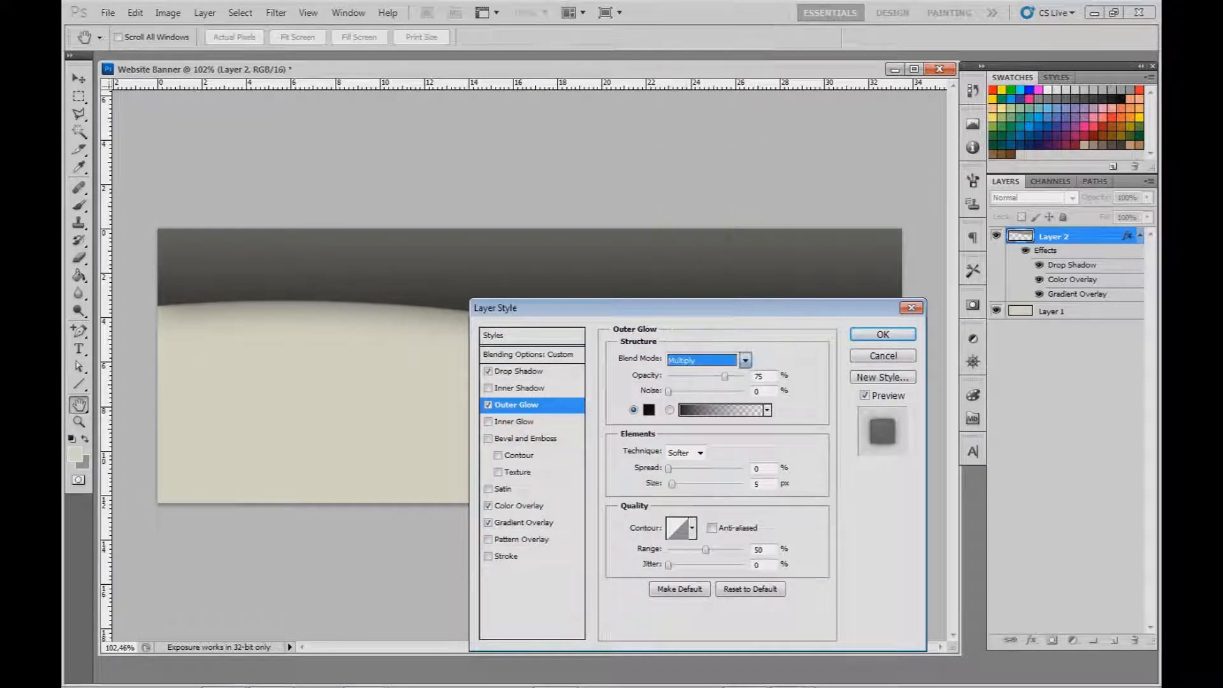
click(882, 334)
- Try reversing Layer 2's Gradient Overlay, restore its direction and reduce the overlay's opacity to roughly 35%
drag(511, 314, 538, 191)
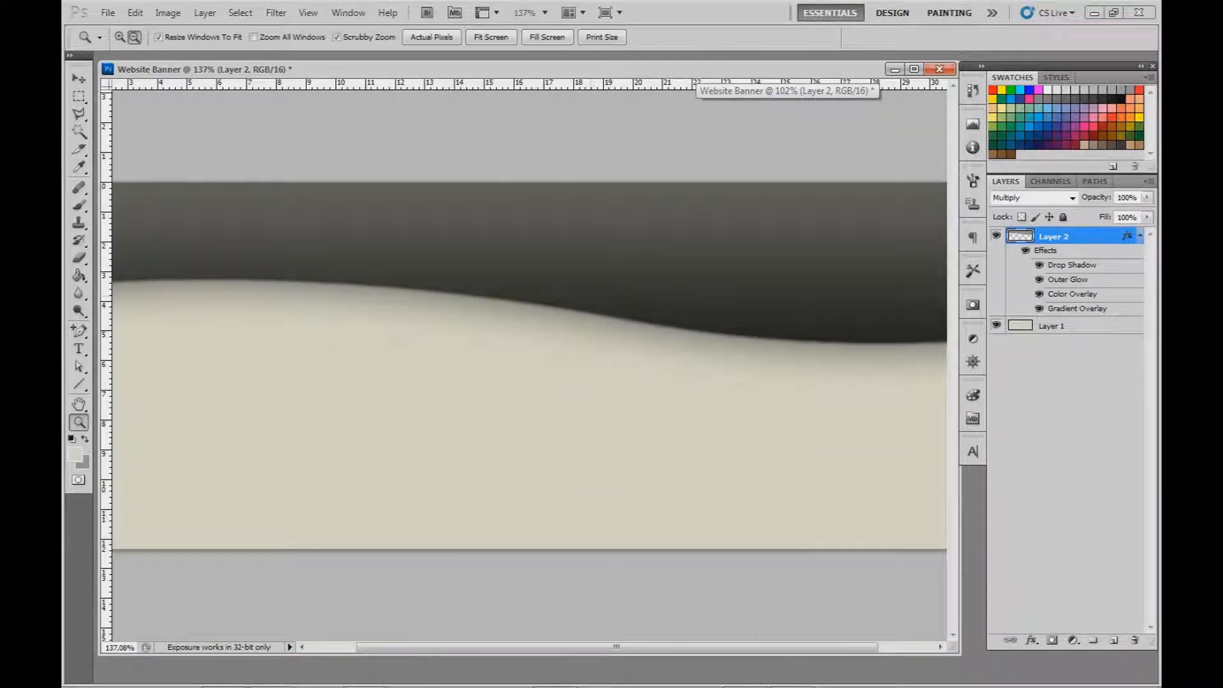
scroll(529, 365, down, 5)
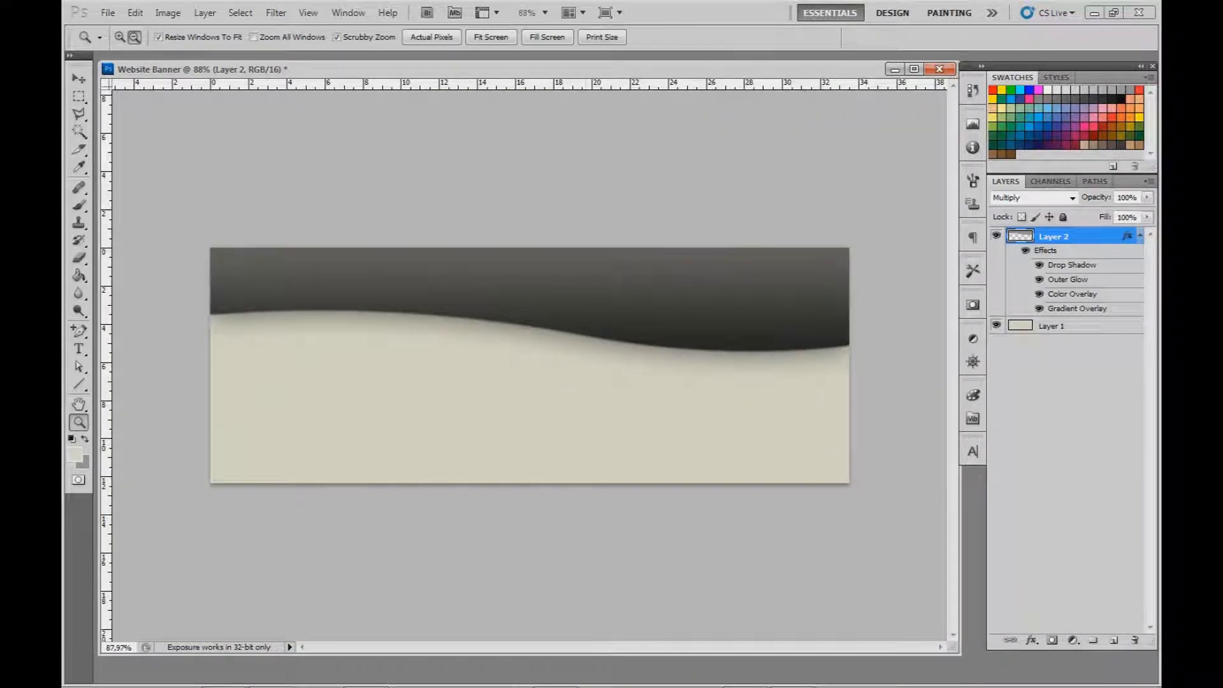
double_click(1077, 308)
drag(745, 308, 716, 413)
click(717, 465)
click(717, 465)
click(743, 497)
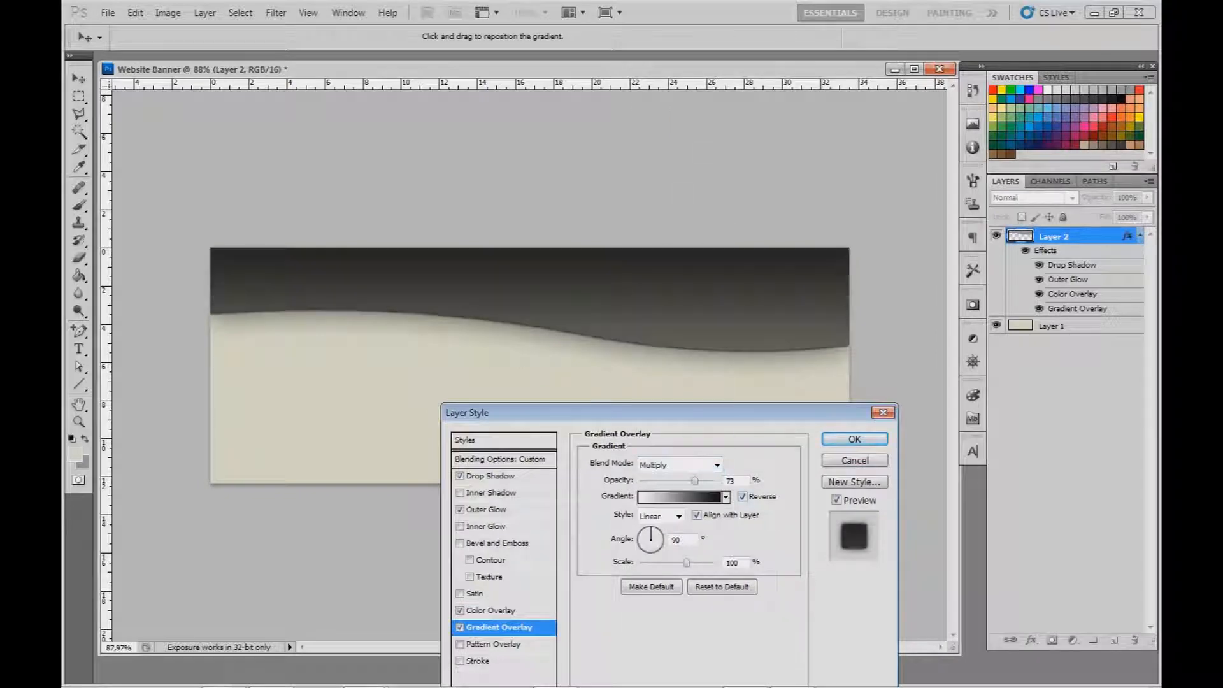
text(100)
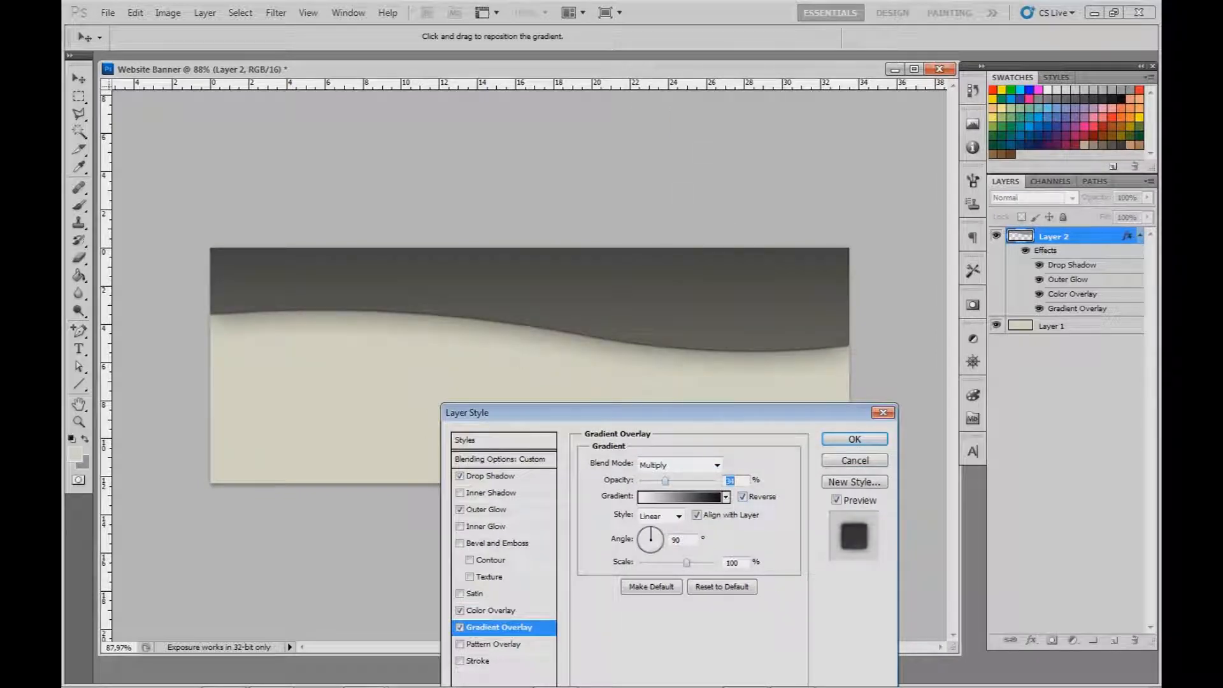
text(30)
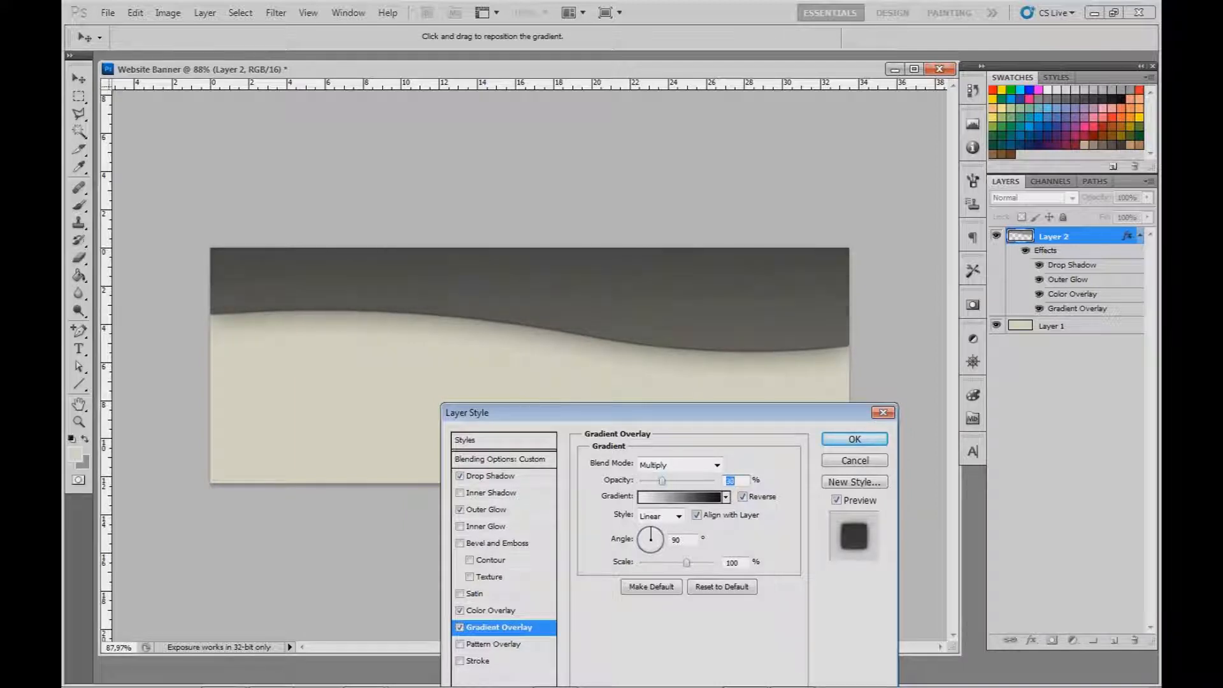
click(743, 497)
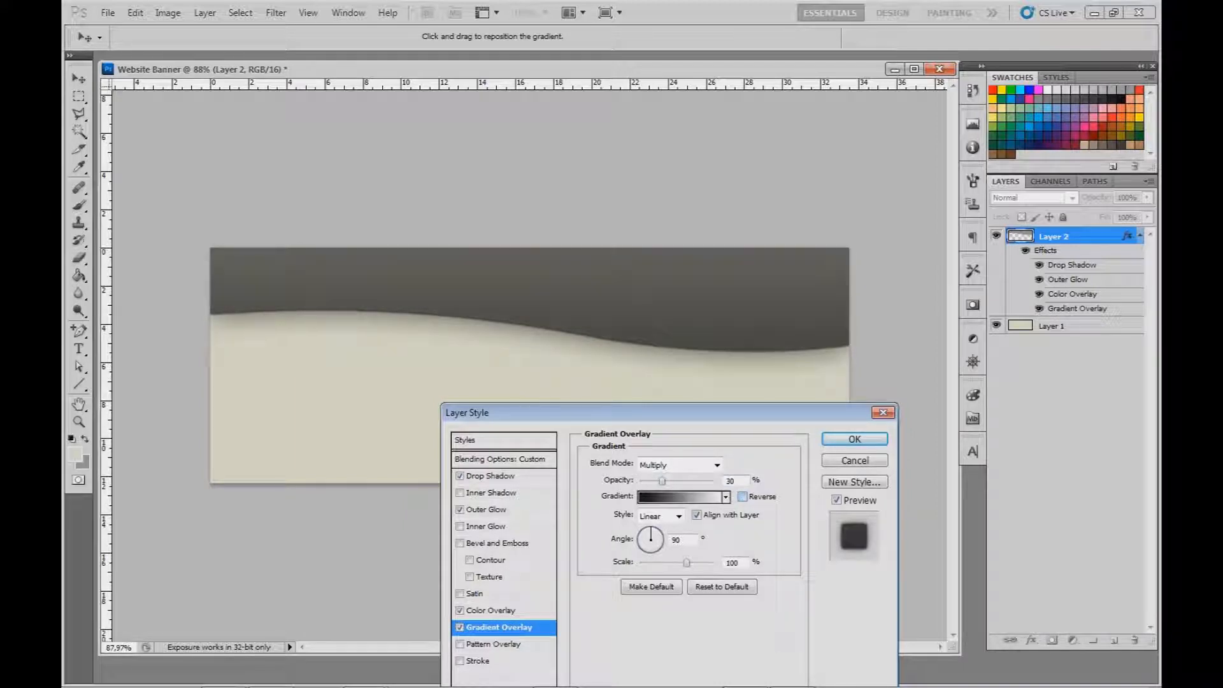
mouse_move(662, 481)
mouse_down()
mouse_move(681, 481)
mouse_move(645, 480)
mouse_move(667, 481)
mouse_up()
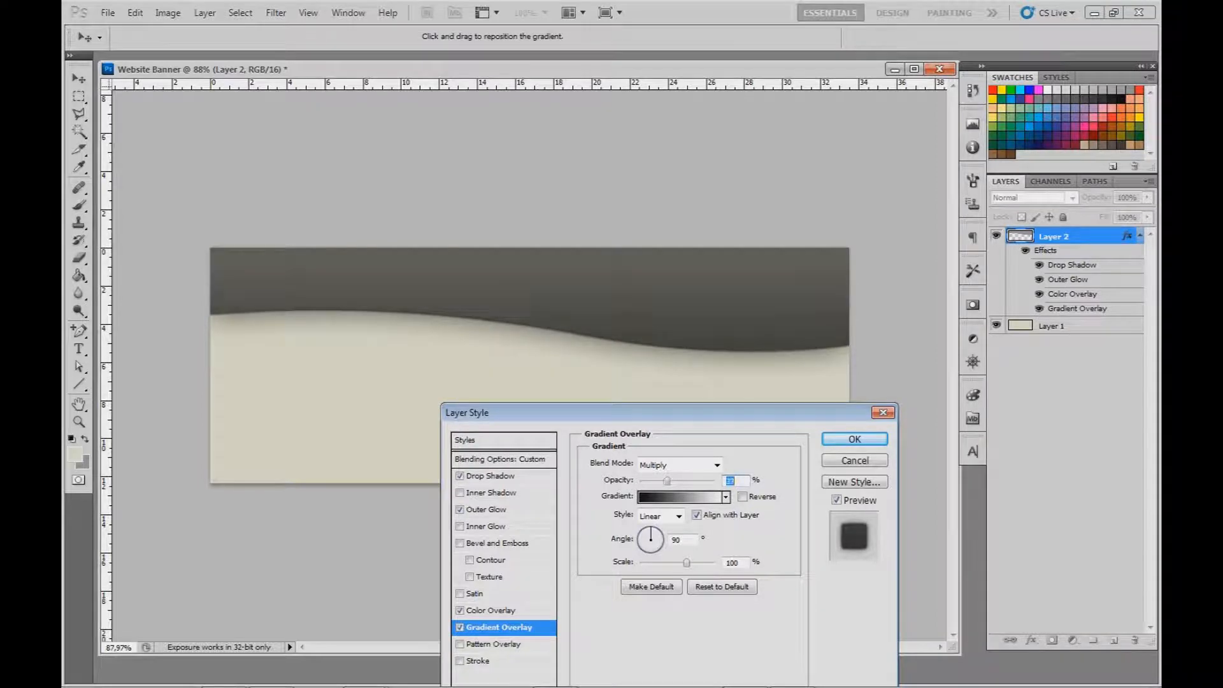
key(Return)
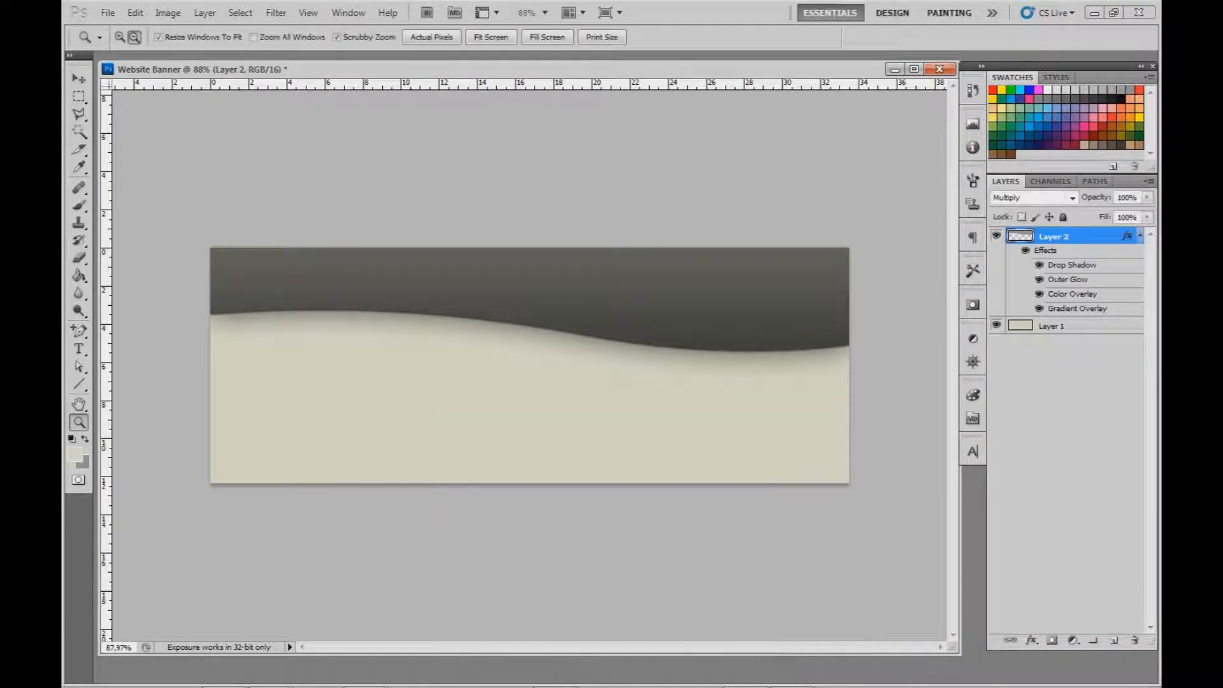
- Raise the opacity of Layer 2's Color Overlay to 100%
double_click(1073, 294)
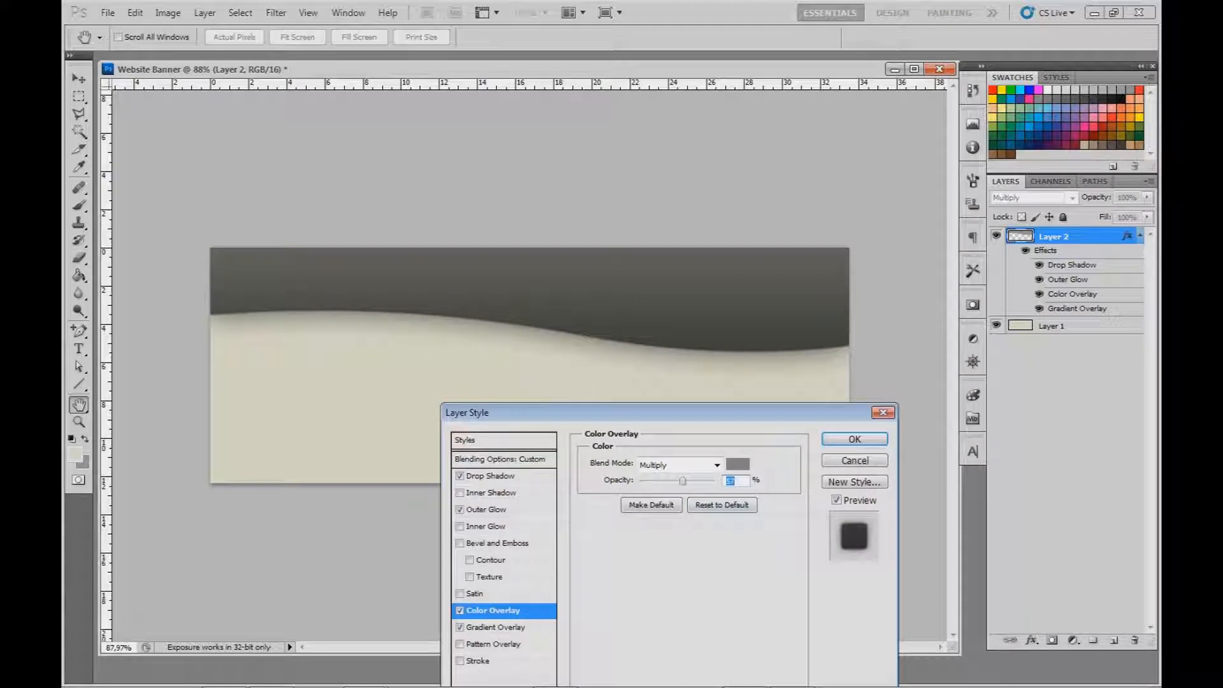
key(shift+Up)
key(shift+Up)
key(shift+Up)
key(shift+Up)
key(shift+Up)
key(Return)
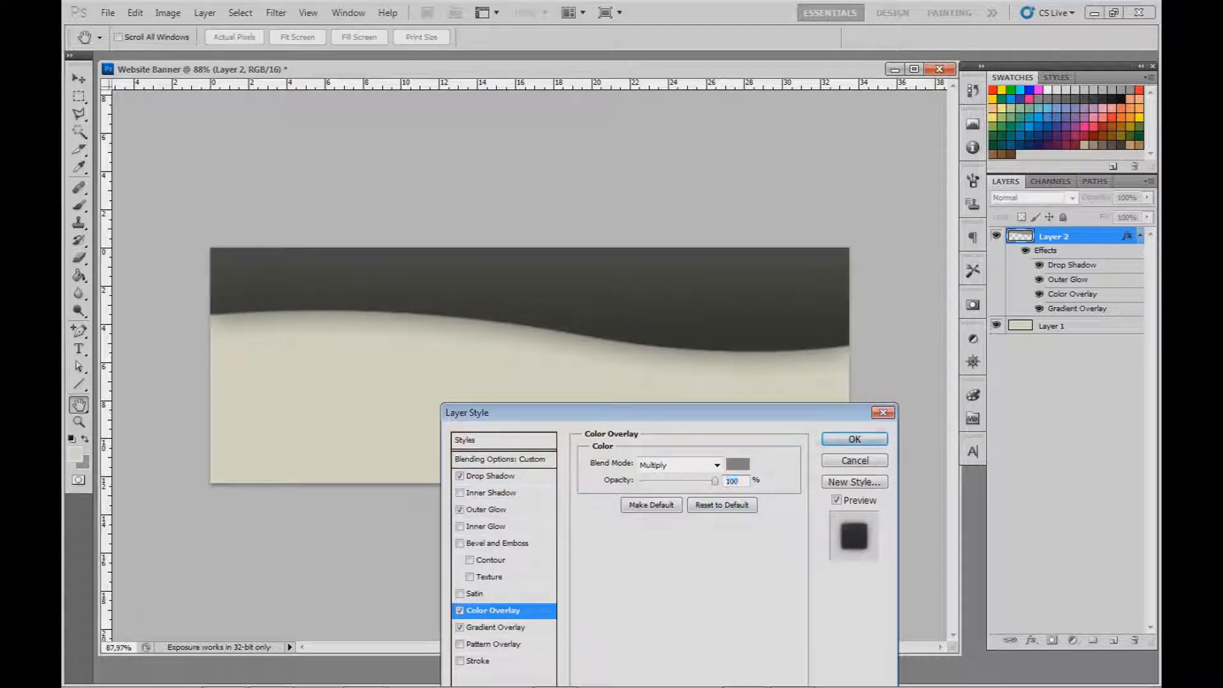
- Strengthen Layer 2's Outer Glow by raising its opacity
drag(654, 344, 717, 344)
double_click(1068, 279)
key(shift+Up)
key(shift+Up)
key(shift+Up)
key(Return)
- Set up the Type tool and sample the banner's beige background as the foreground color
drag(736, 307, 696, 307)
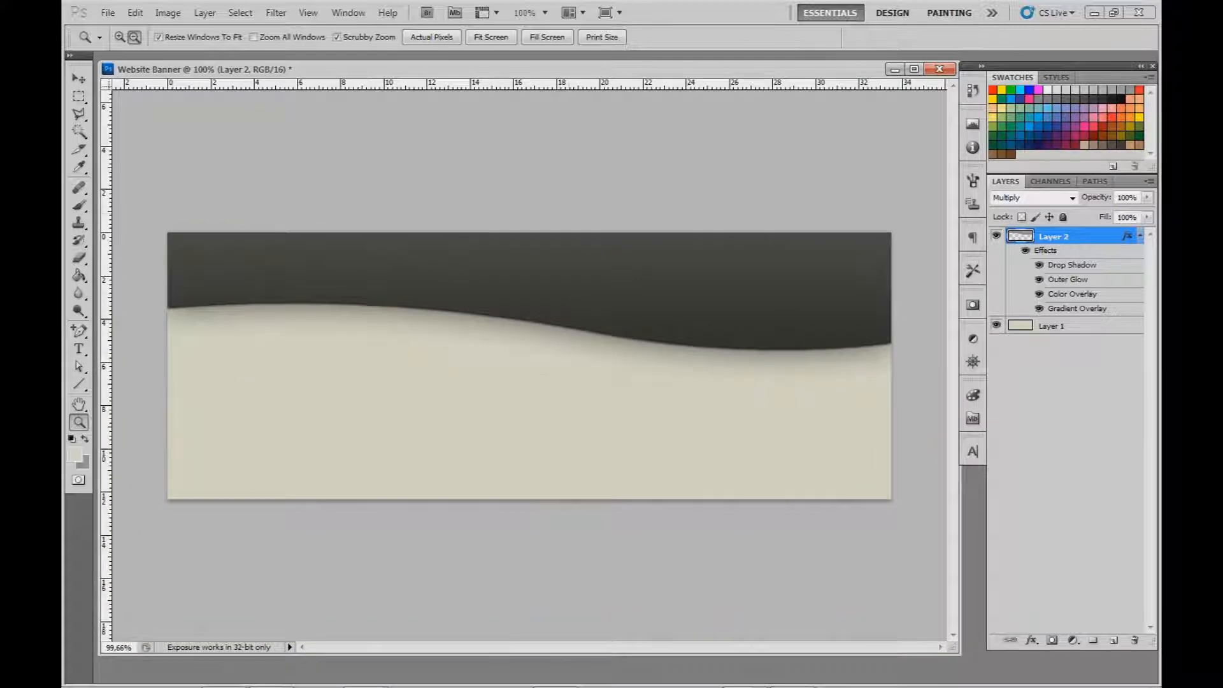
drag(696, 307, 630, 307)
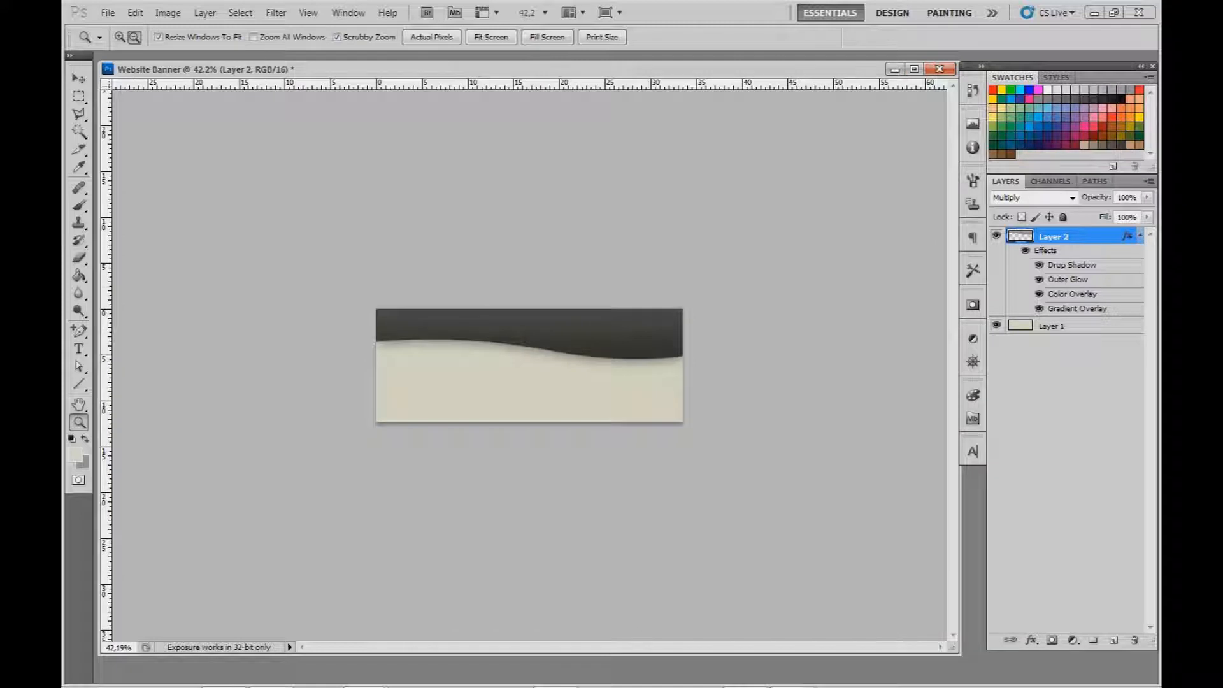
key(ctrl+0)
click(79, 348)
key(d)
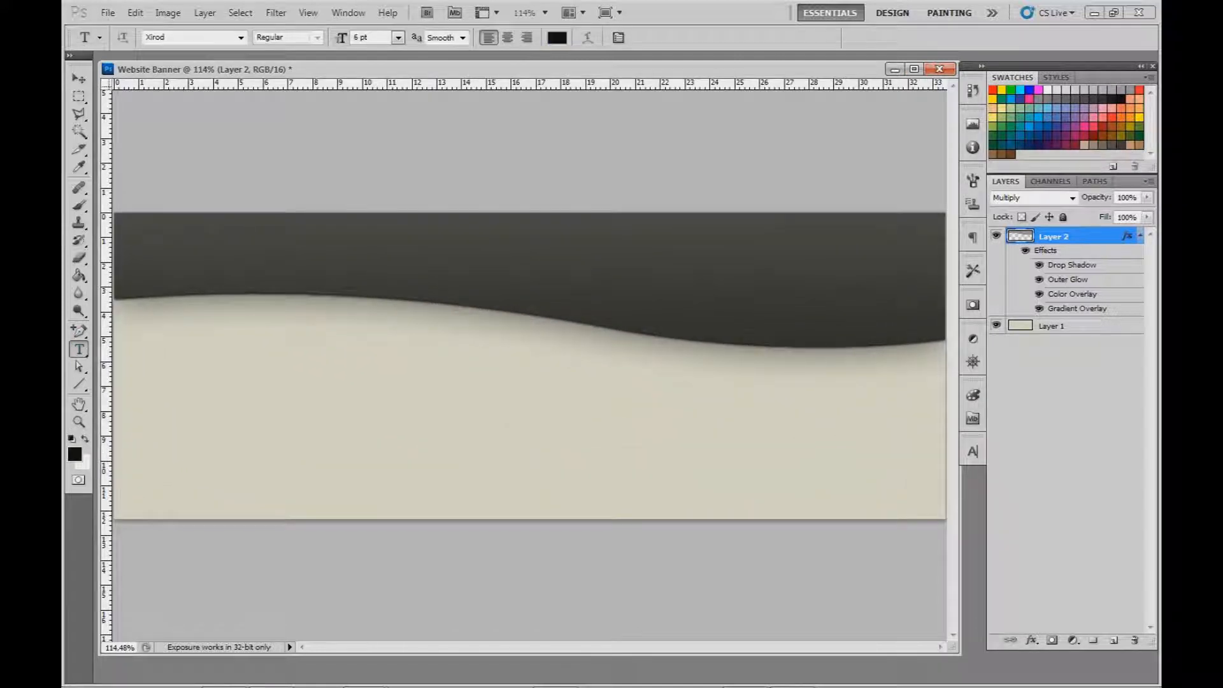
click(75, 454)
click(191, 414)
key(Return)
- Add the text "MBgraphicsHD" in the Zekton Free font on the dark wave's right half
click(635, 273)
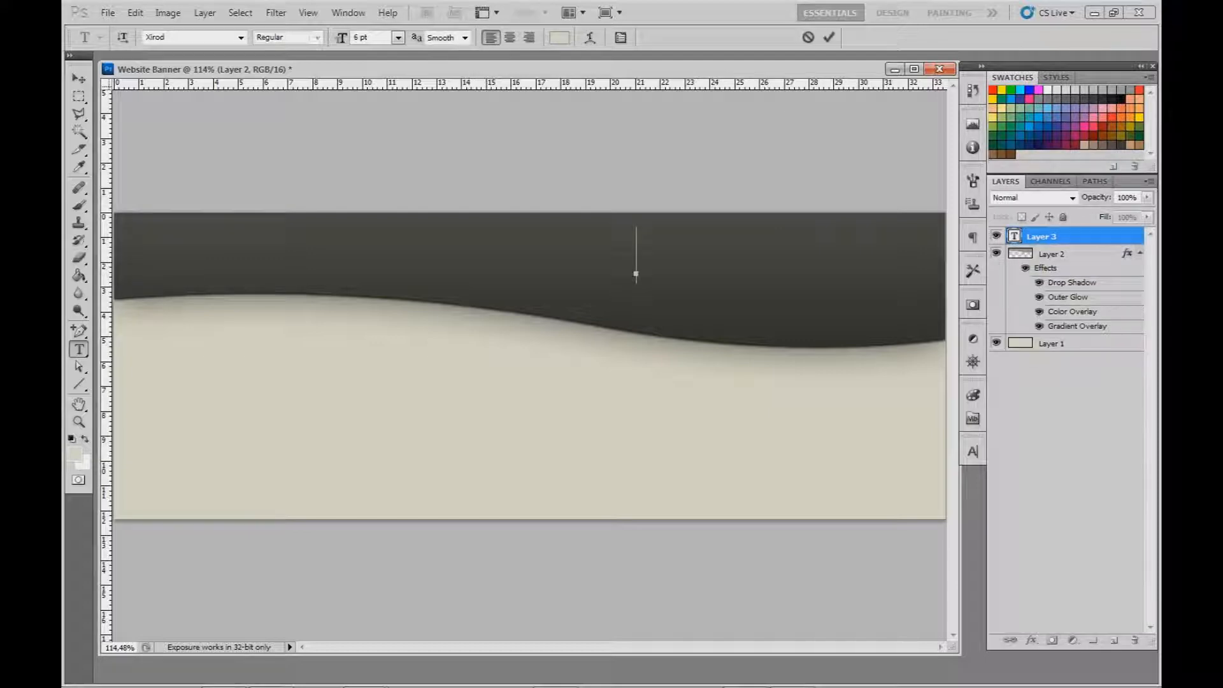
click(241, 37)
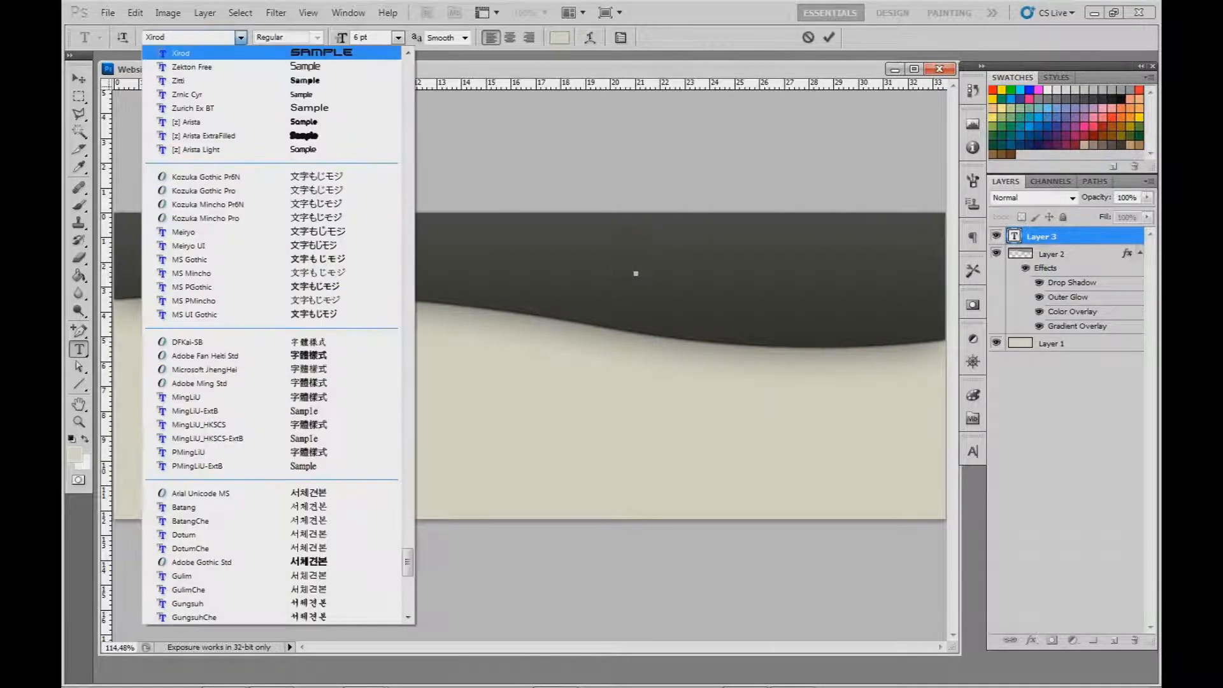
click(220, 66)
click(241, 37)
click(241, 37)
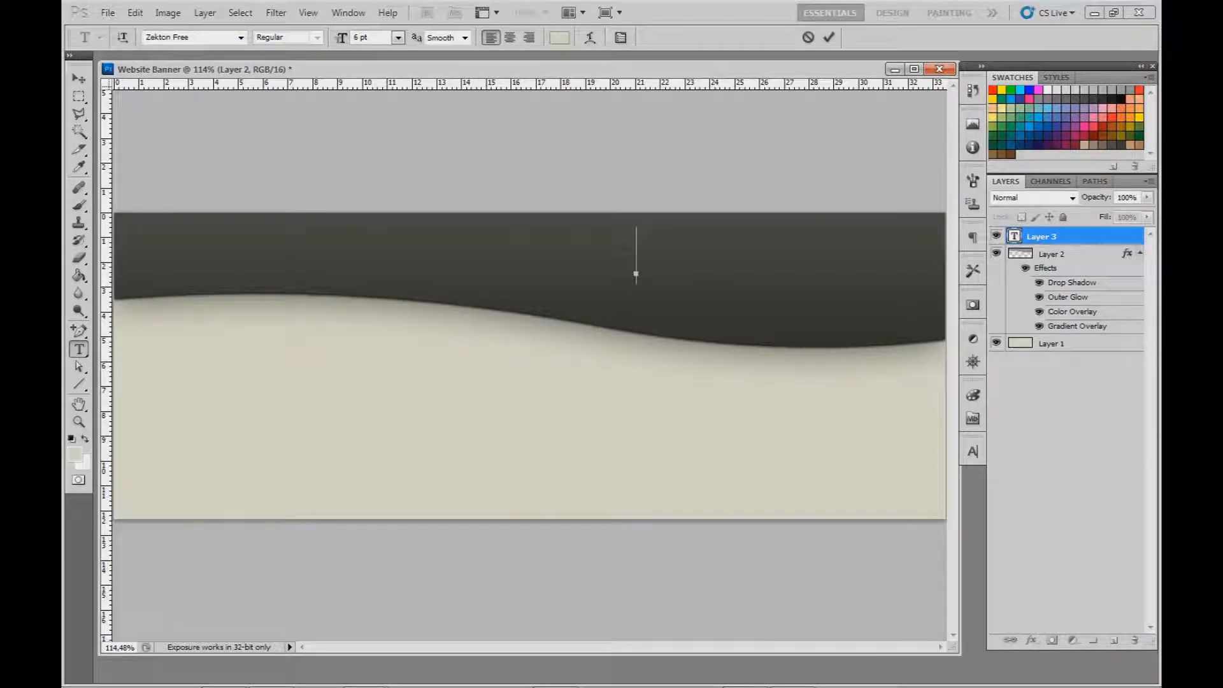
text(F)
key(BackSpace)
text(MB)
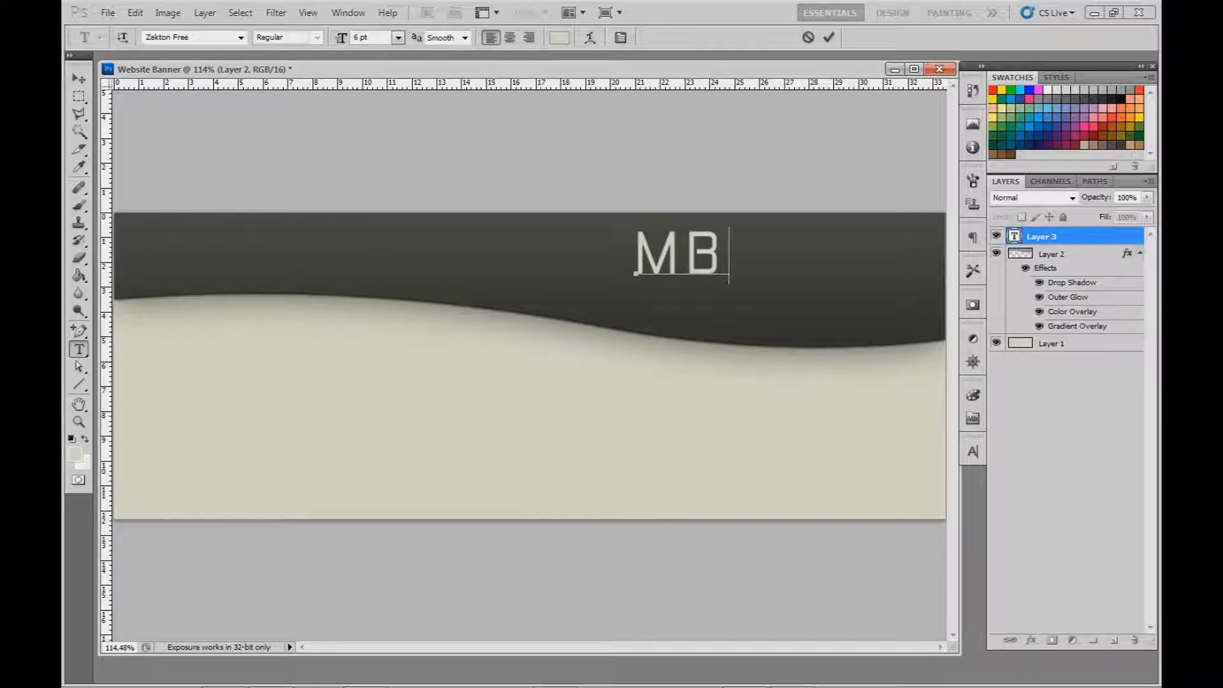
text(graphic)
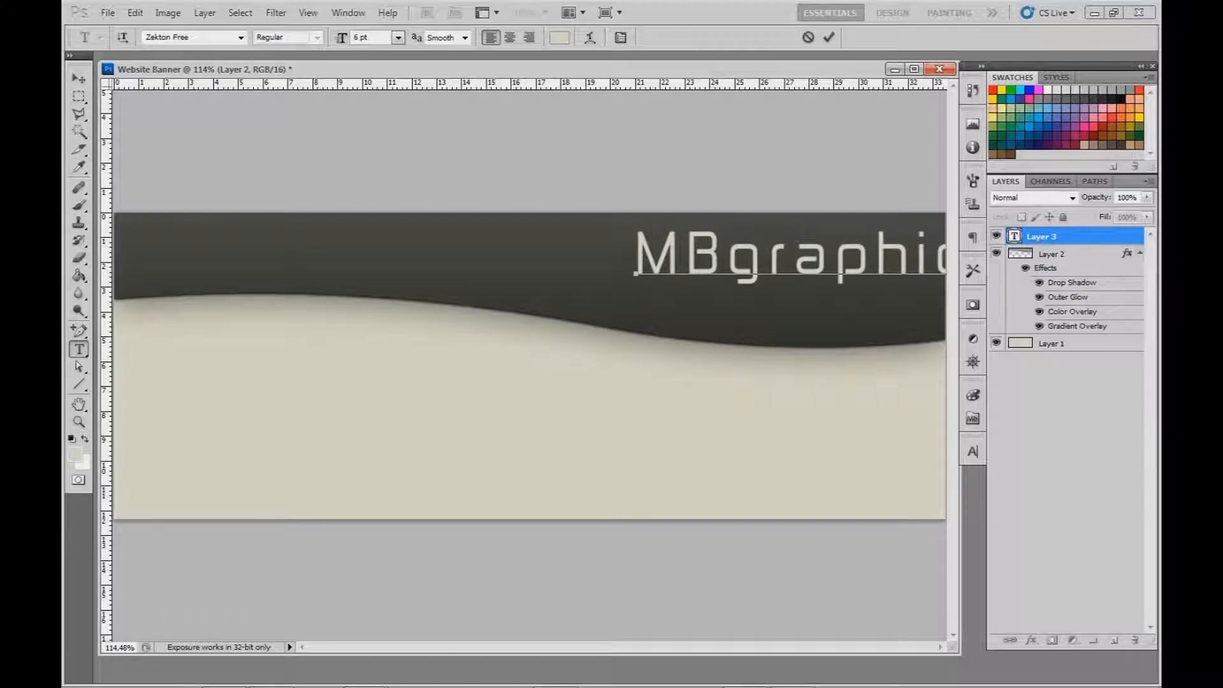
text(sHD)
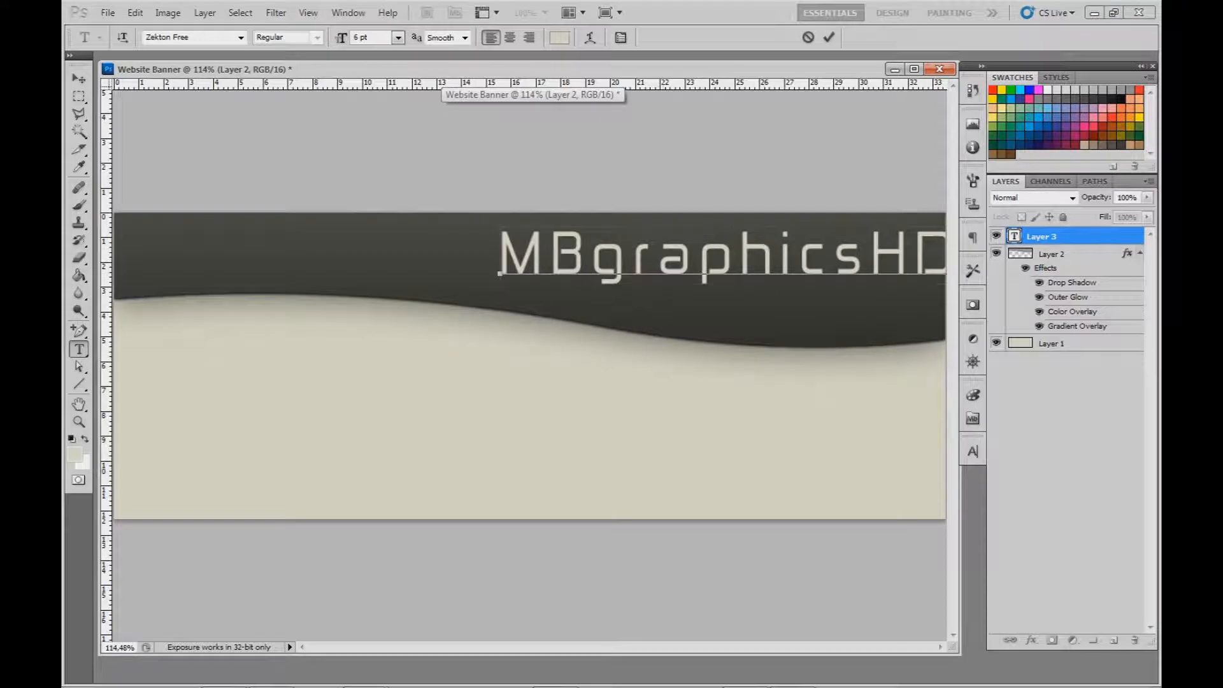
click(78, 79)
- Scale the MBgraphicsHD text to about 70% and move it near the banner's upper right corner
click(79, 404)
click(79, 421)
drag(528, 365, 468, 365)
key(ctrl+t)
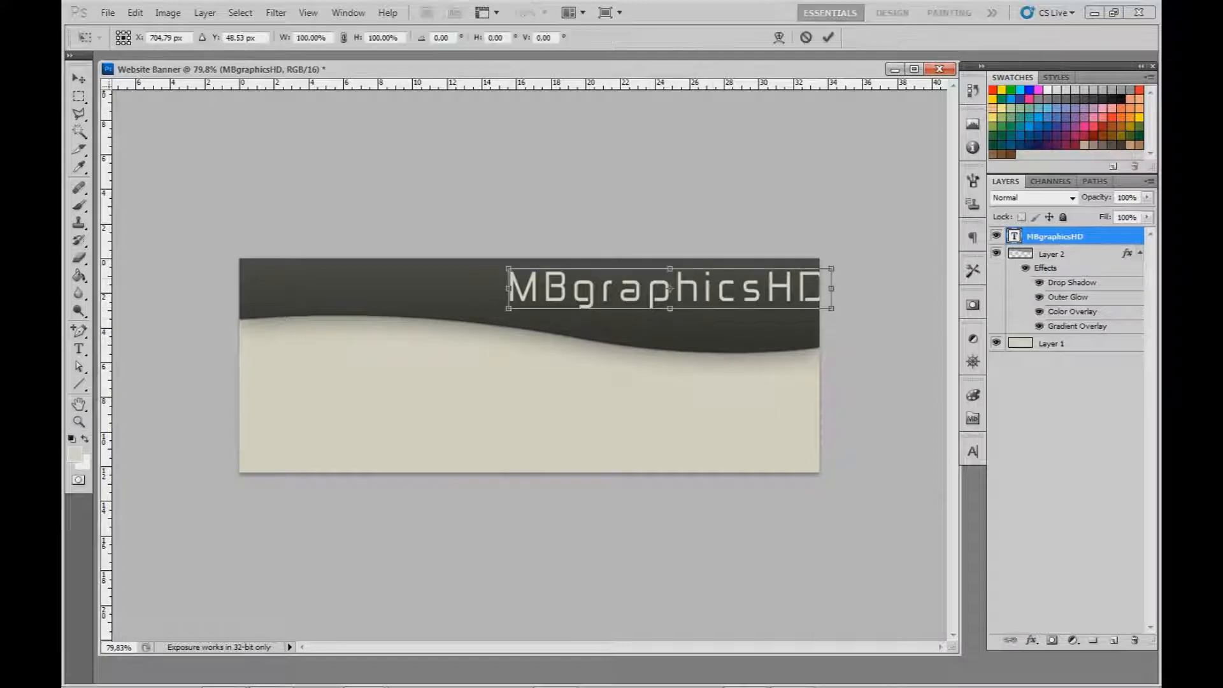
drag(831, 268, 735, 281)
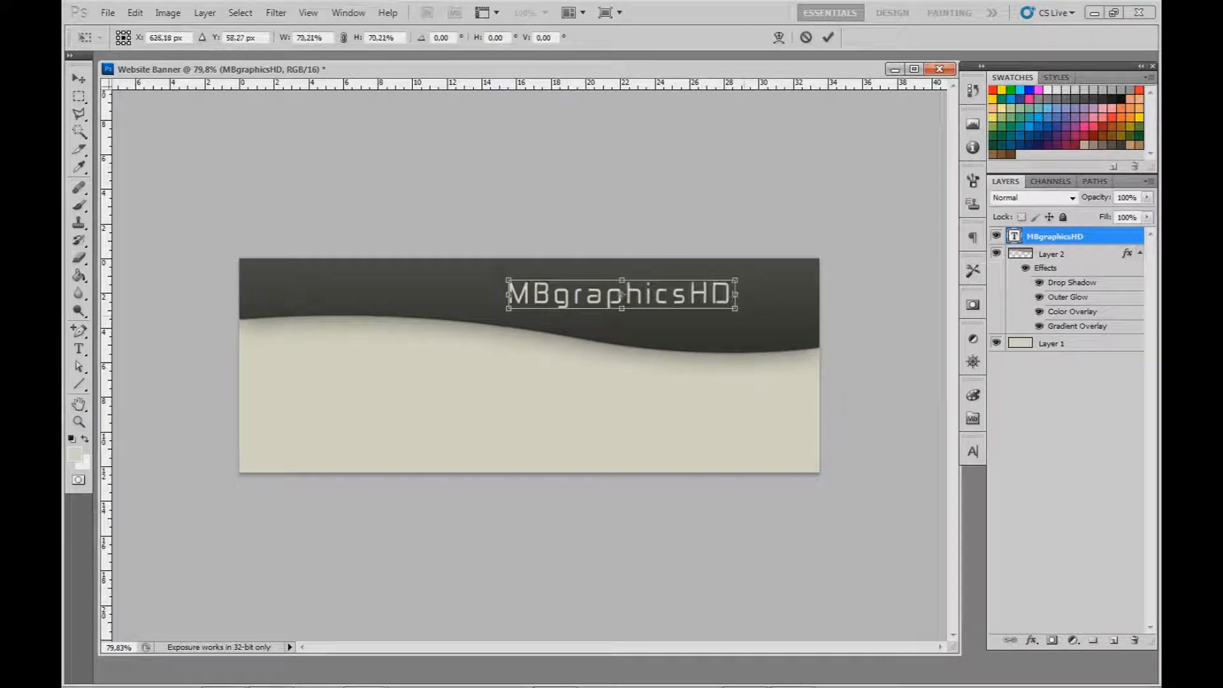
drag(656, 296, 721, 291)
key(Return)
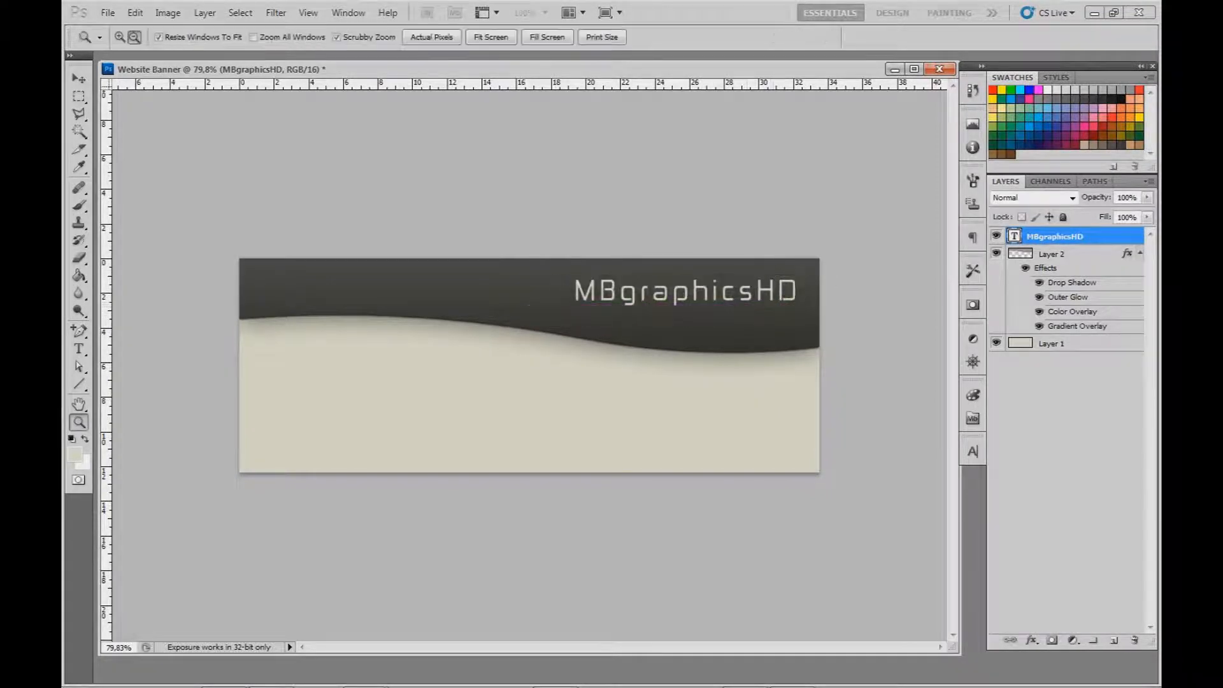
- Examine the MBgraphicsHD lettering up close and its placement across the whole banner
mouse_move(691, 330)
mouse_down()
mouse_move(784, 330)
mouse_move(712, 330)
mouse_up()
drag(884, 318, 930, 319)
drag(530, 133, 561, 134)
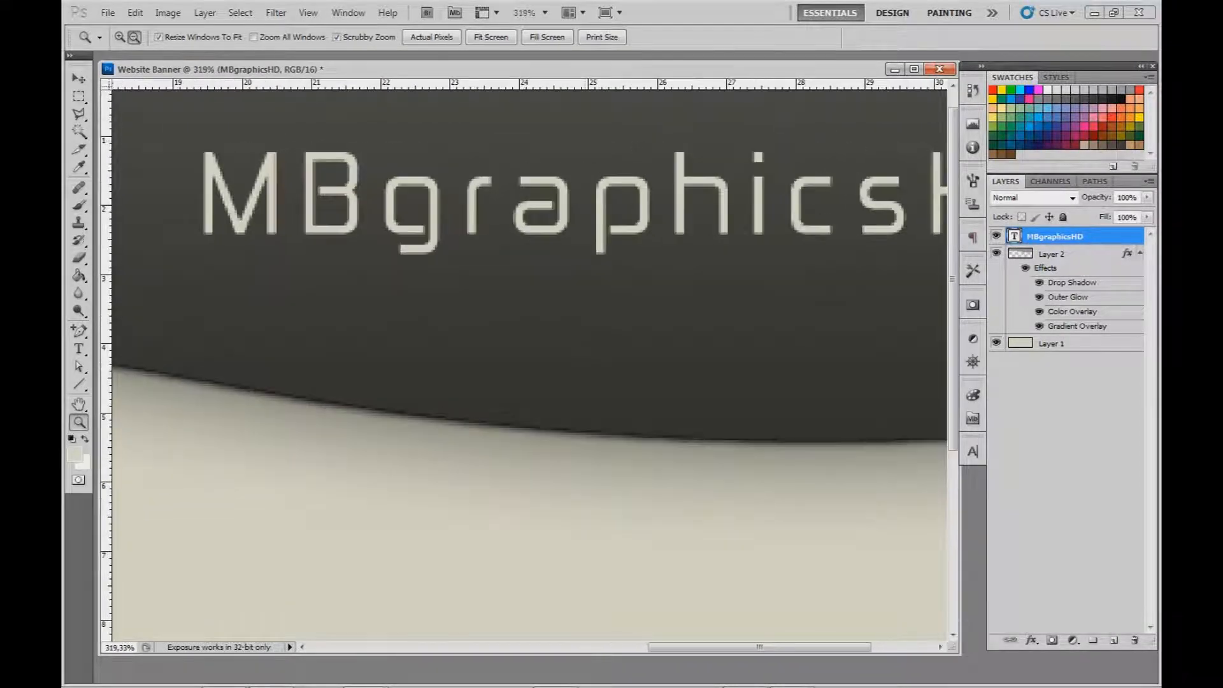
drag(692, 216, 656, 217)
drag(693, 270, 659, 270)
- Set the Line tool's weight to 5 and try a short line beneath the MBgraphicsHD text
key(u)
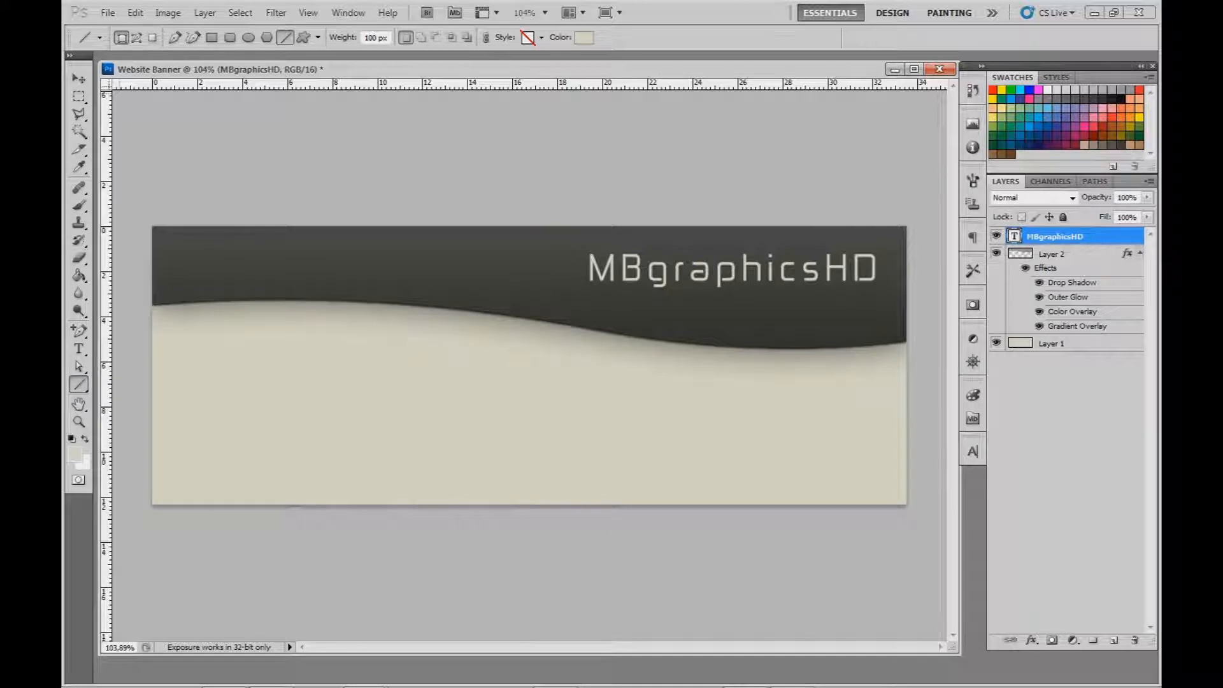
double_click(371, 38)
text(5)
drag(847, 306, 766, 311)
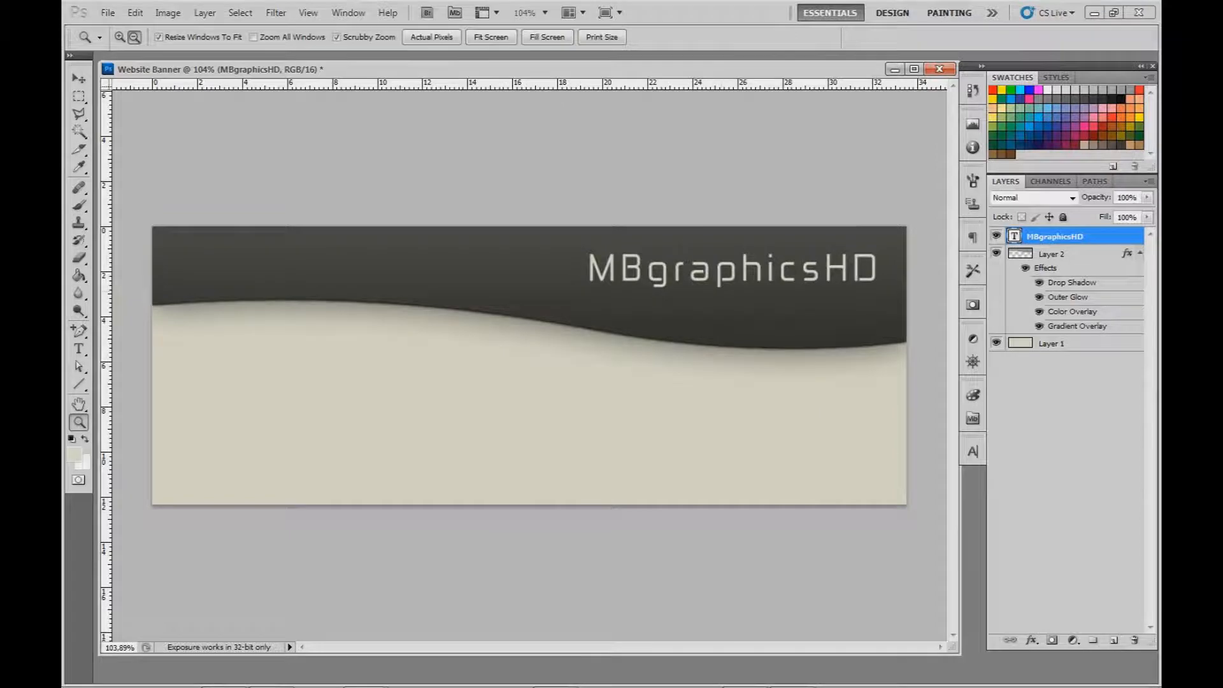
- Draw a 4 px horizontal line across the banner's full width just beneath the MBgraphicsHD text and rasterize its layer
scroll(697, 150, up, 10)
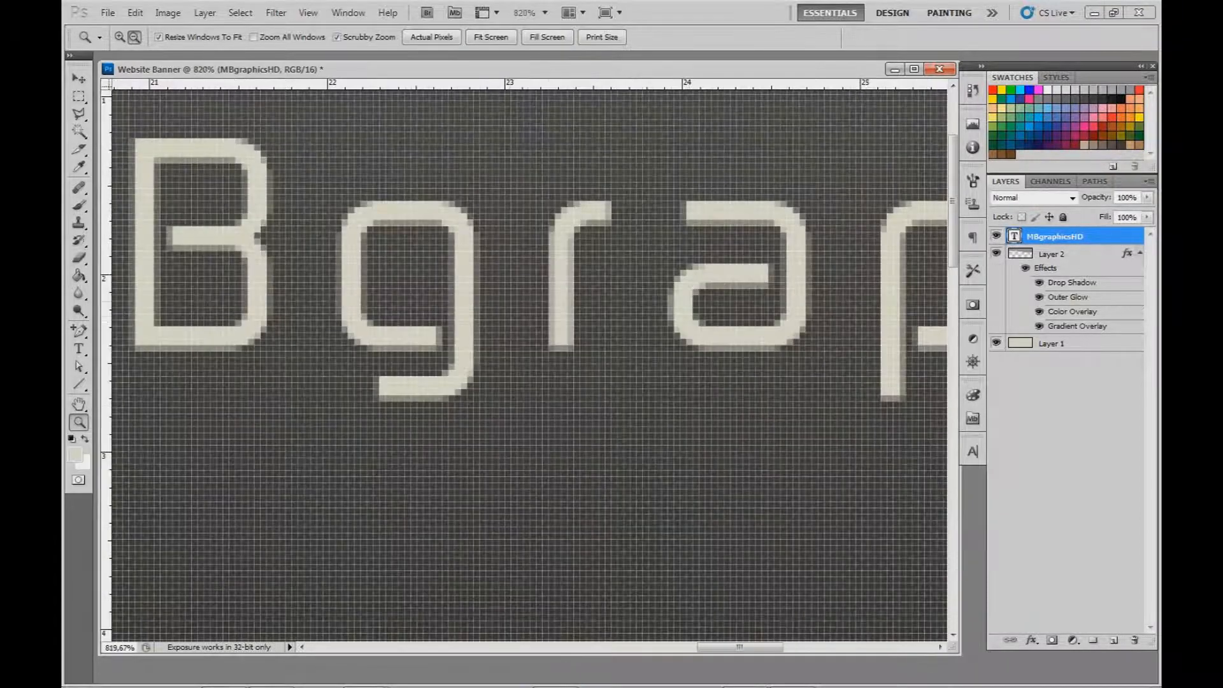
scroll(672, 242, down, 9)
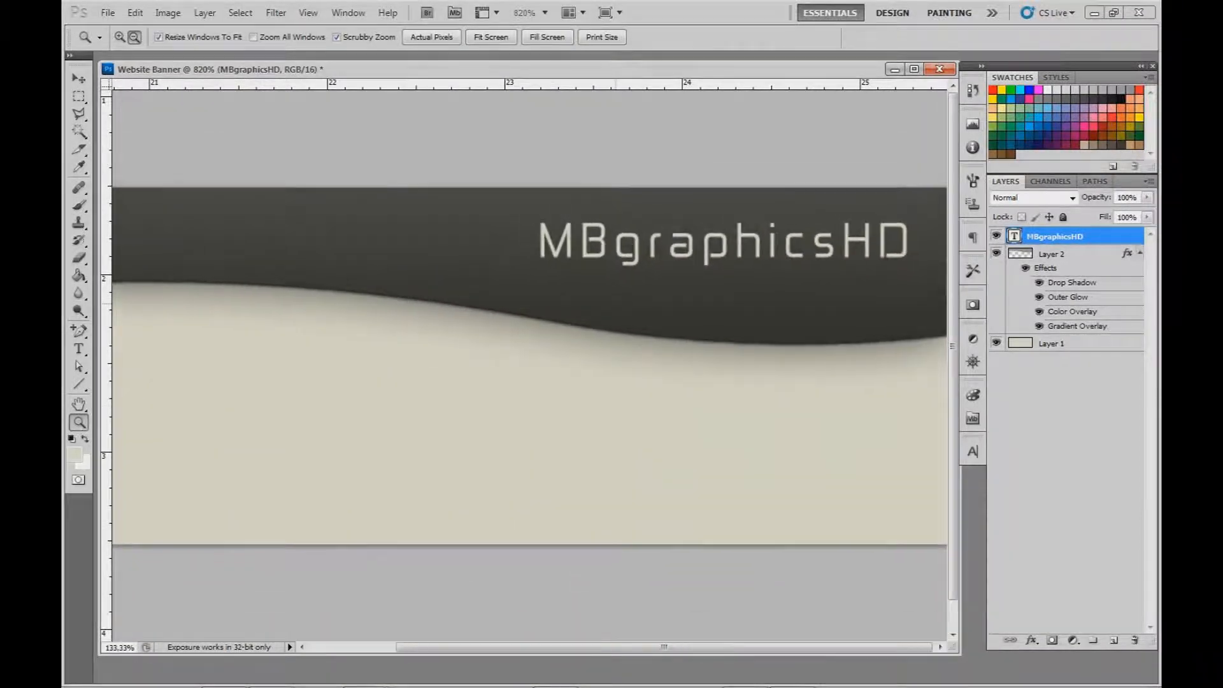
key(u)
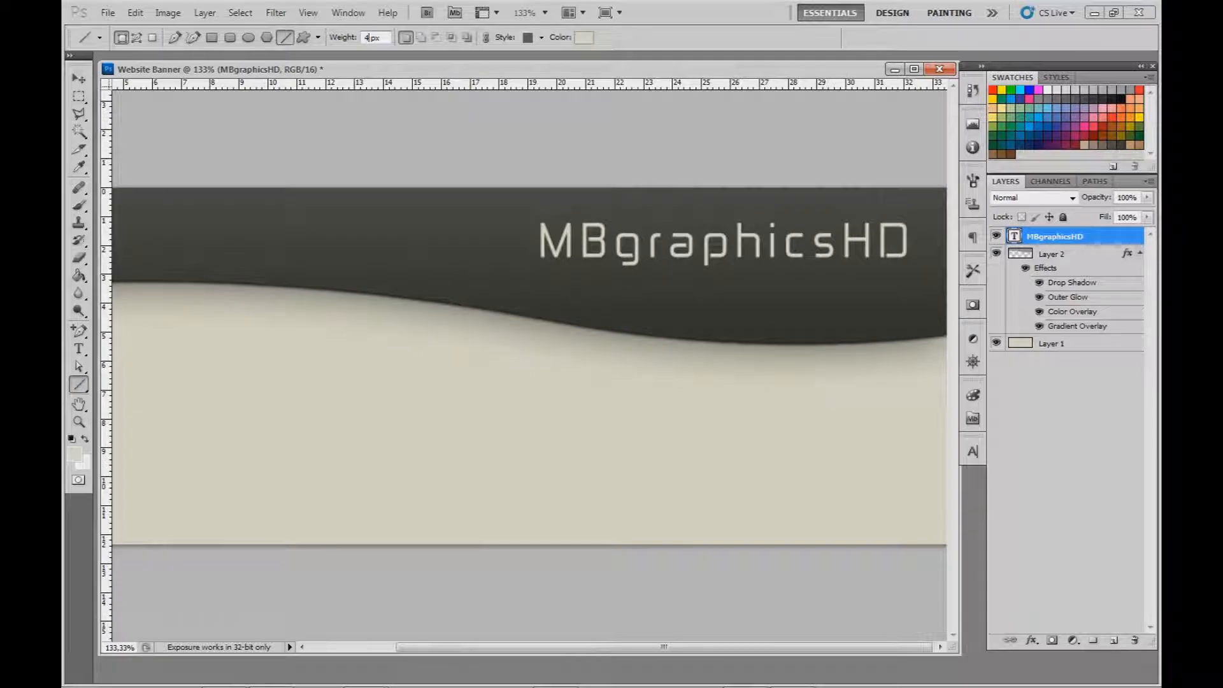
key(z)
drag(548, 357, 499, 357)
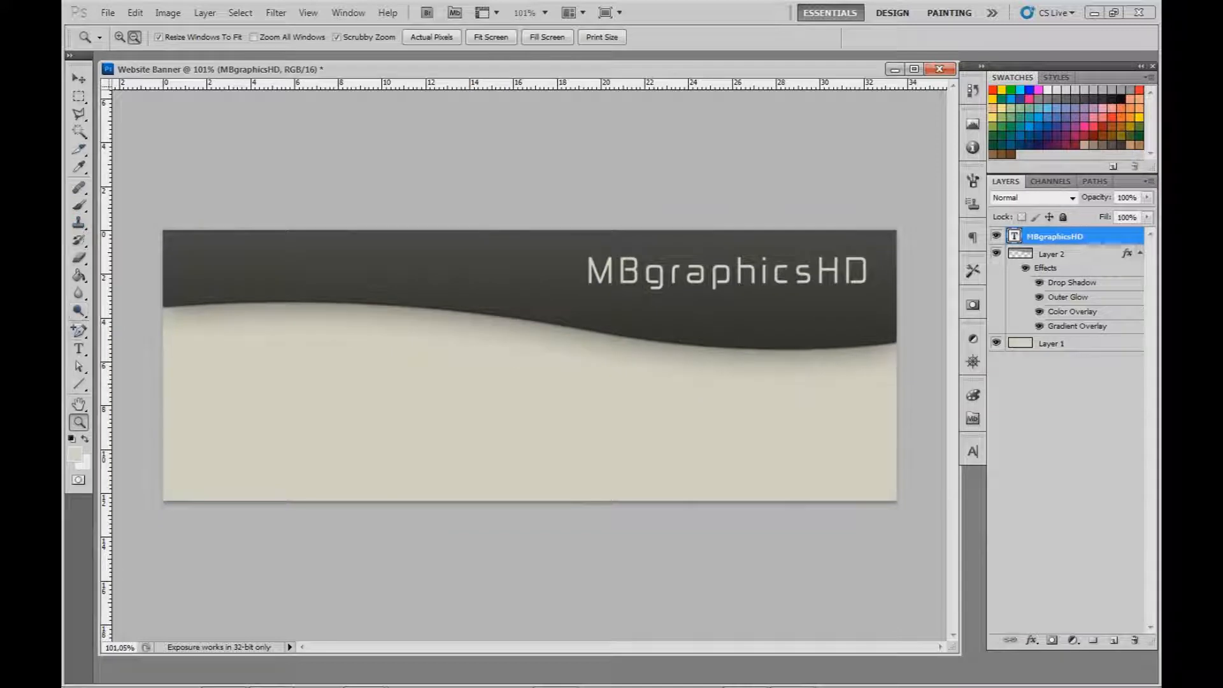
key(u)
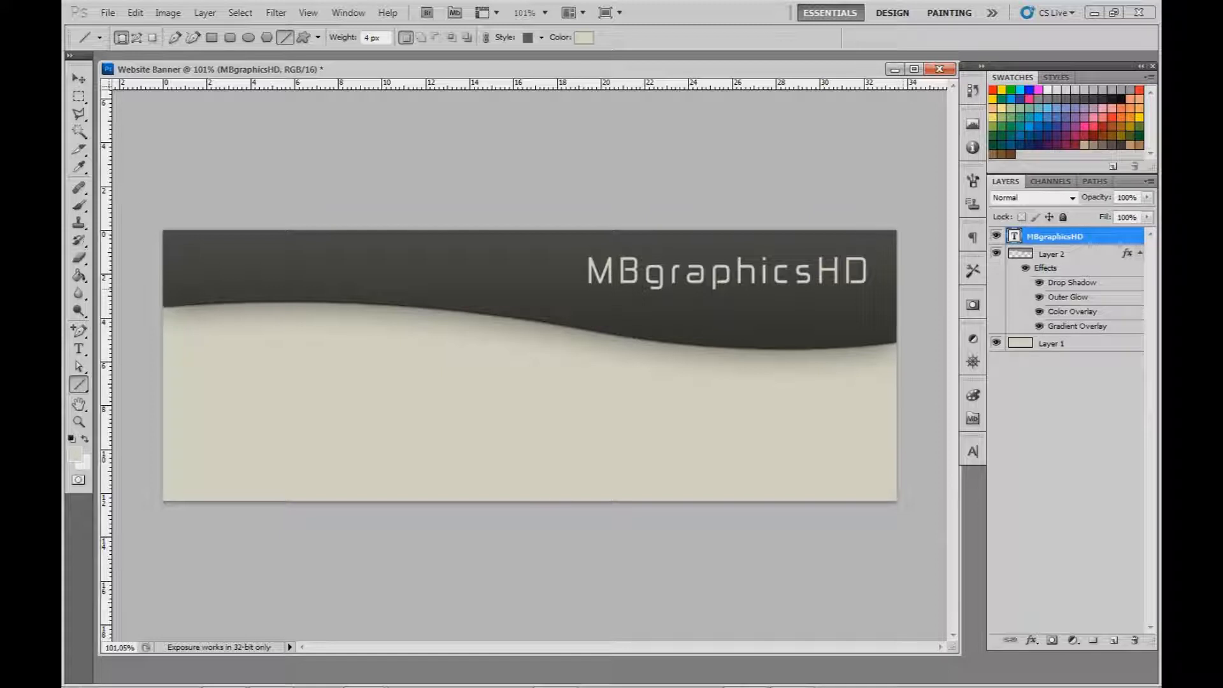
drag(900, 290, 122, 290)
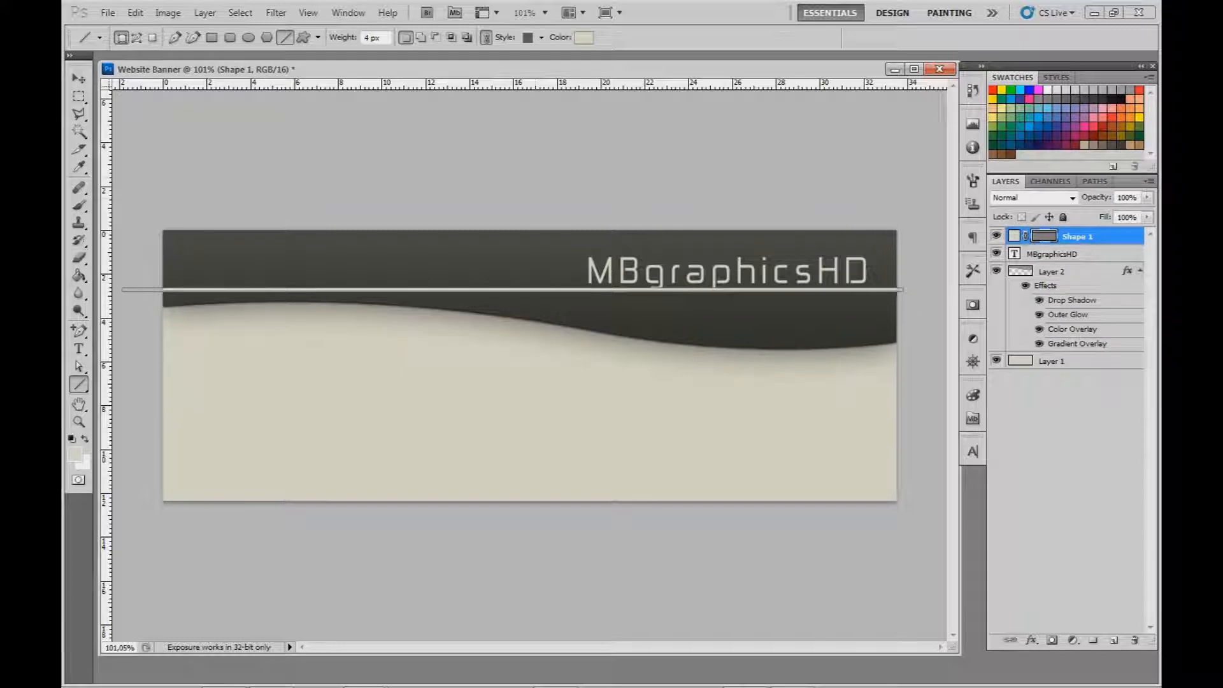
right_click(1076, 236)
click(1047, 357)
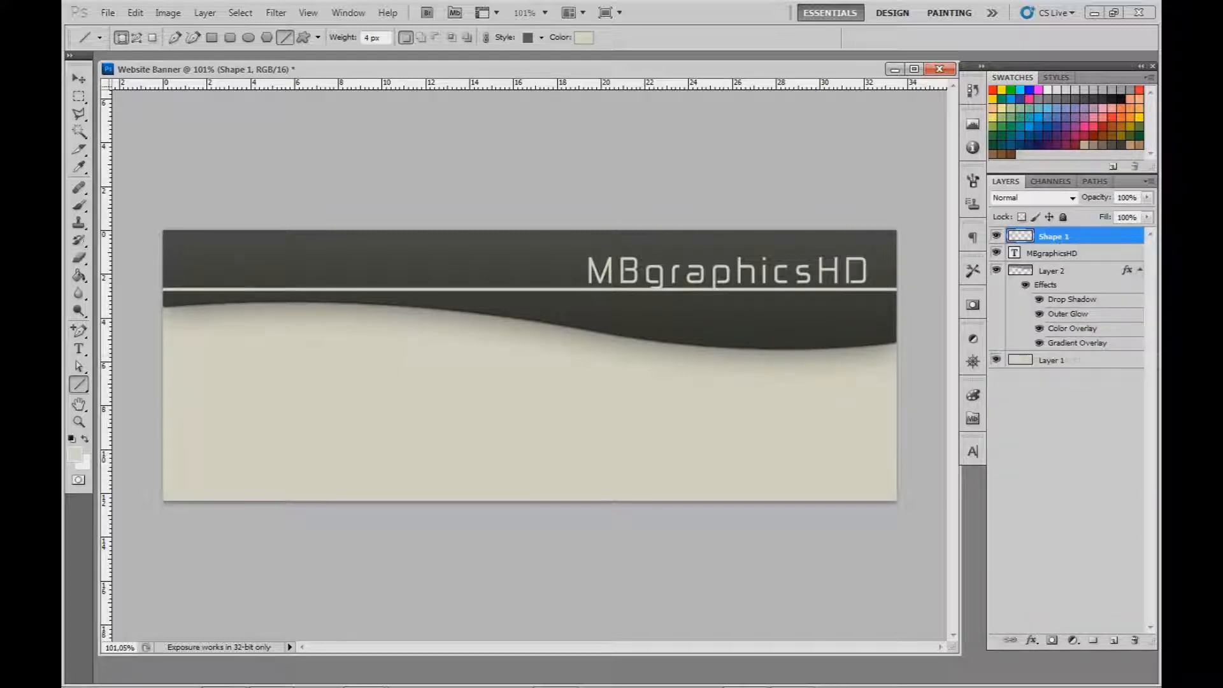
- Move the rasterized line down a few pixels so it sits clear below the lowest letters of MBgraphicsHD
click(79, 422)
drag(747, 306, 832, 303)
key(ctrl+t)
key(Down)
key(Down)
key(Down)
key(Down)
key(Down)
key(Down)
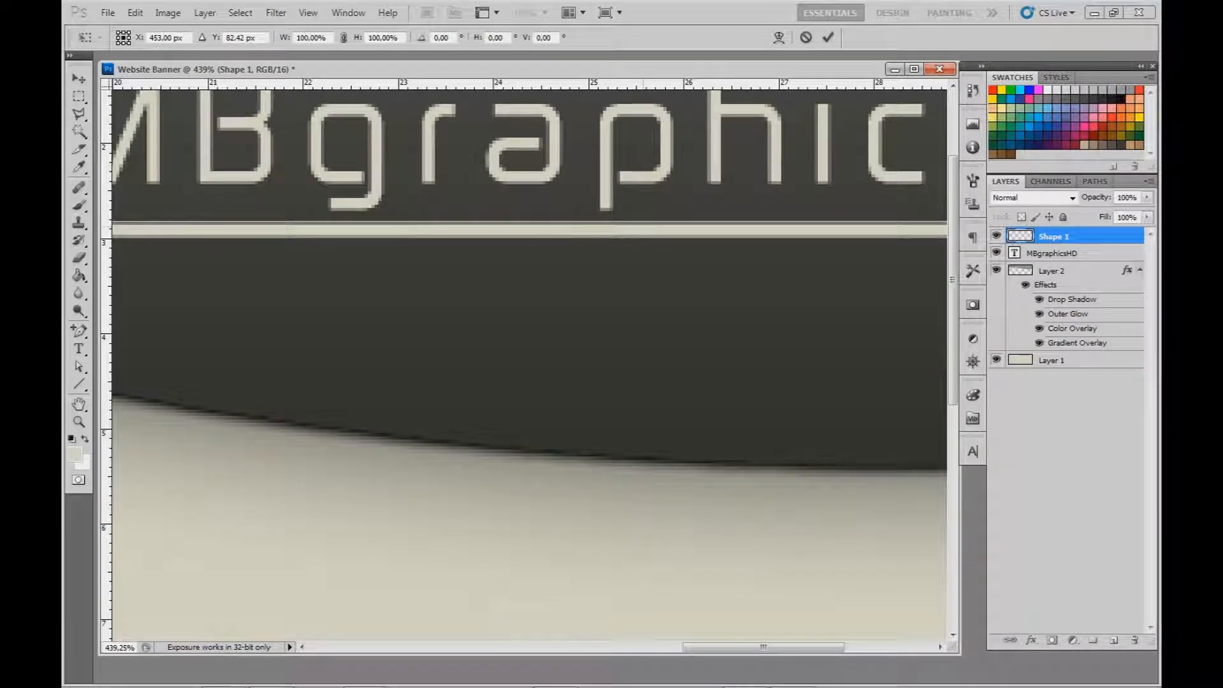
key(Return)
key(ctrl+0)
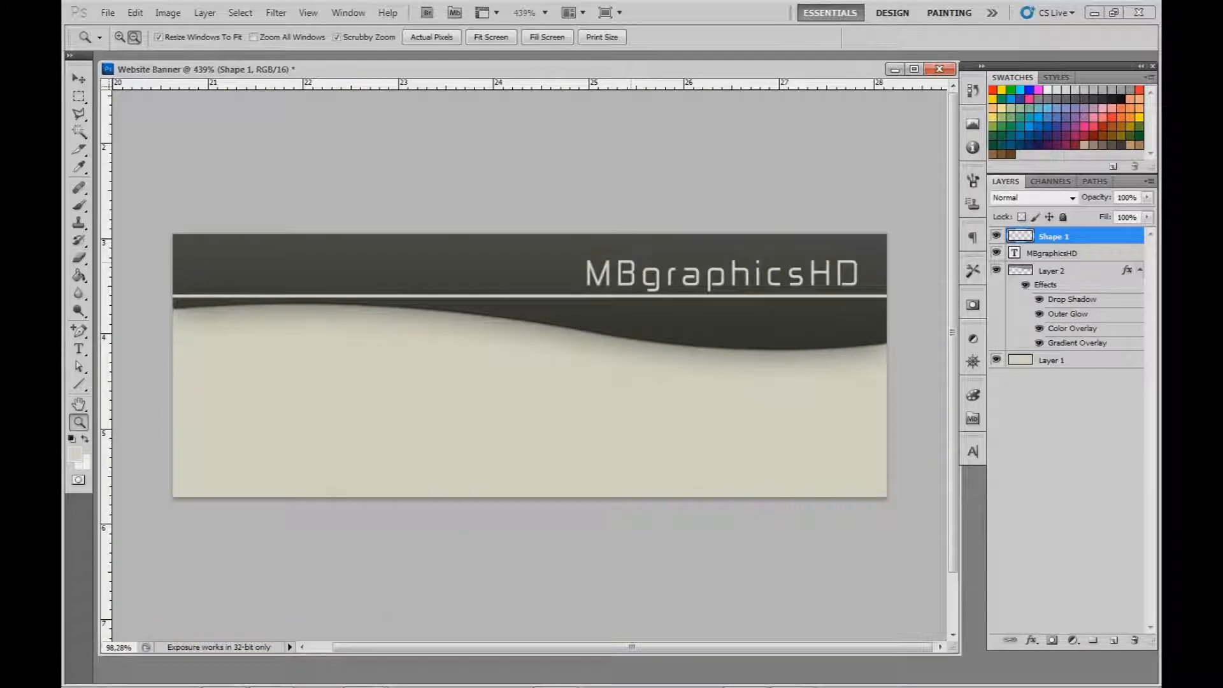
- Set the blend mode of the line beneath MBgraphicsHD to Soft Light
double_click(1098, 237)
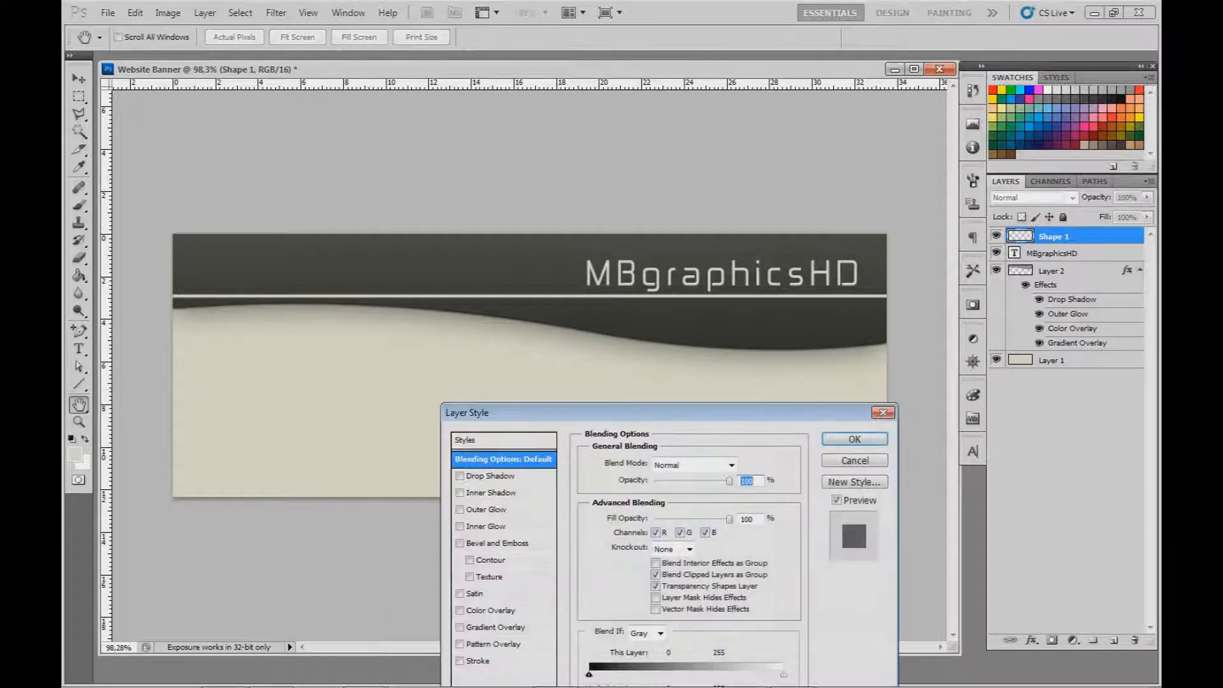
click(730, 465)
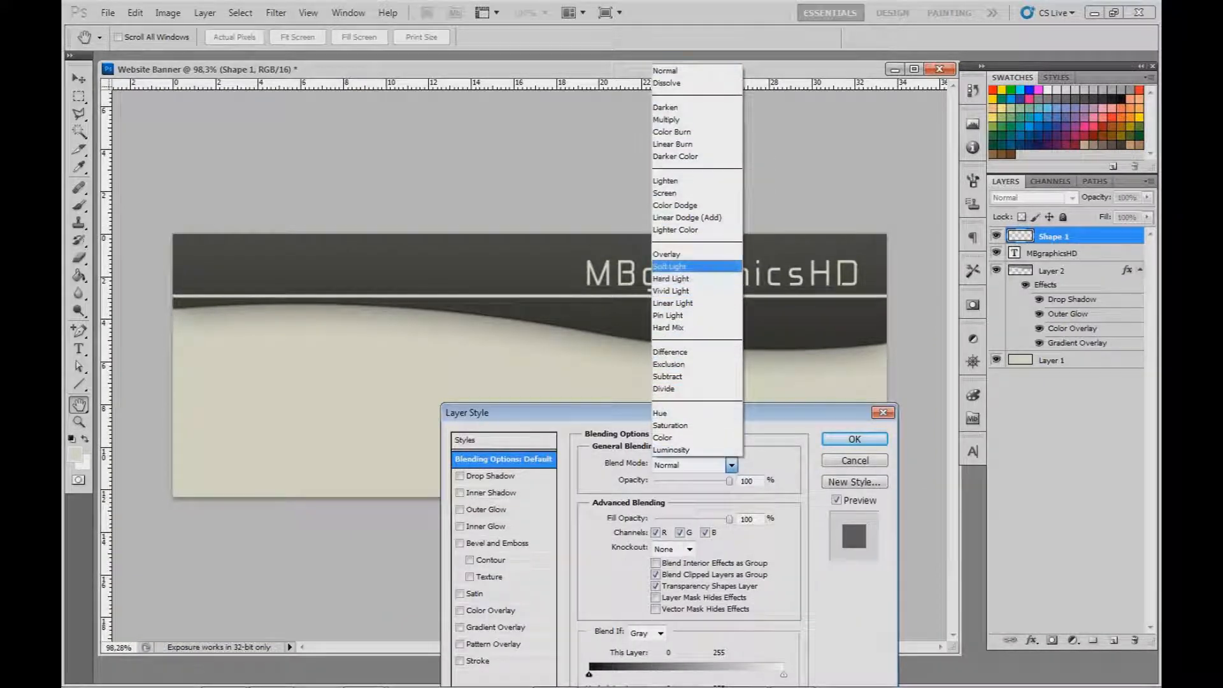
click(682, 266)
click(854, 439)
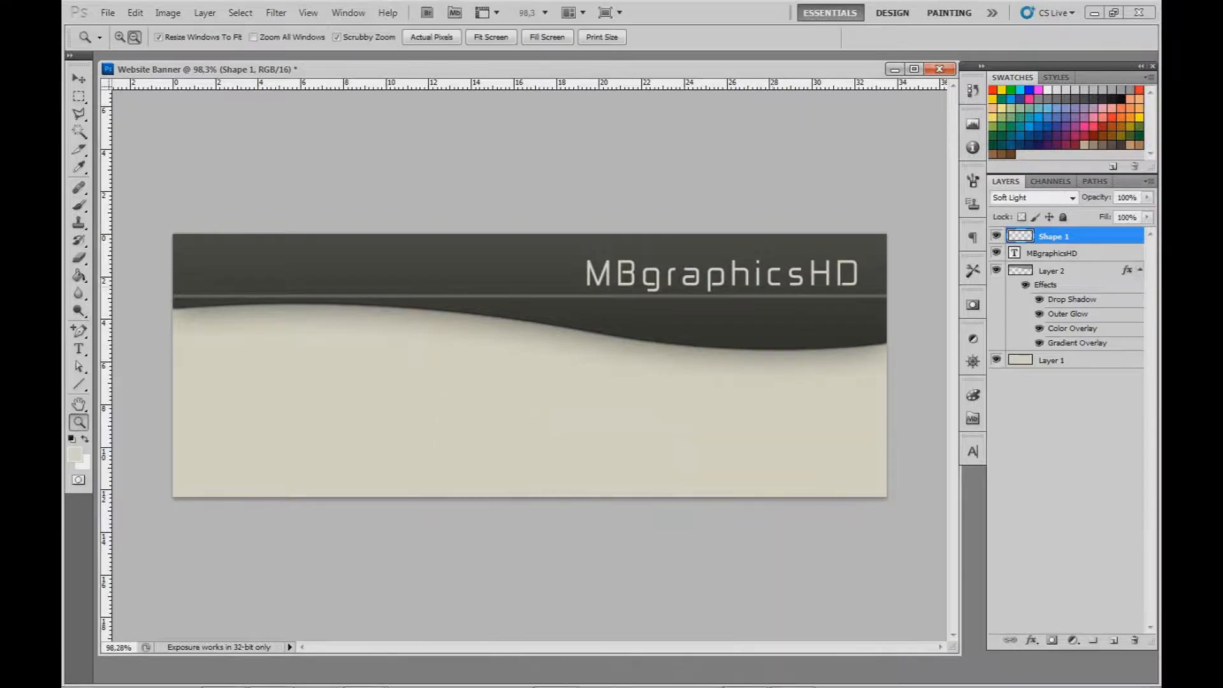
scroll(765, 302, up, 10)
scroll(760, 270, down, 4)
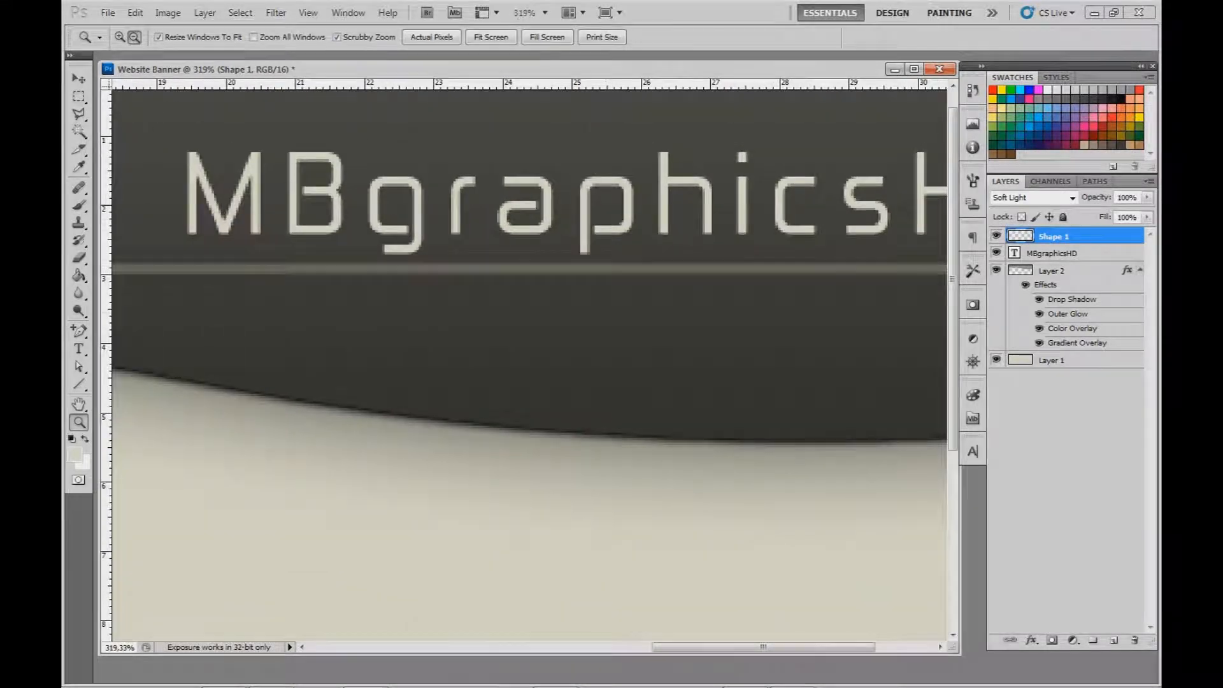
scroll(799, 278, down, 5)
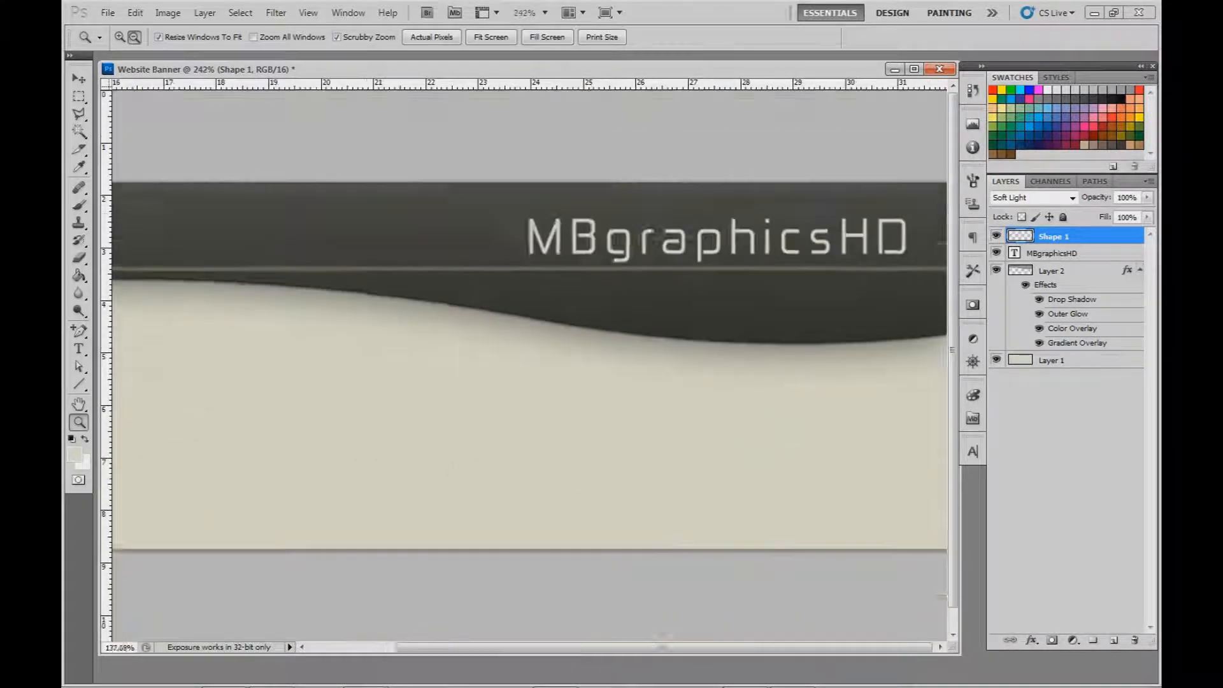
- Add a linear black-to-white Gradient Overlay to the line, using Multiply at 73% opacity and a 0° angle
double_click(1100, 237)
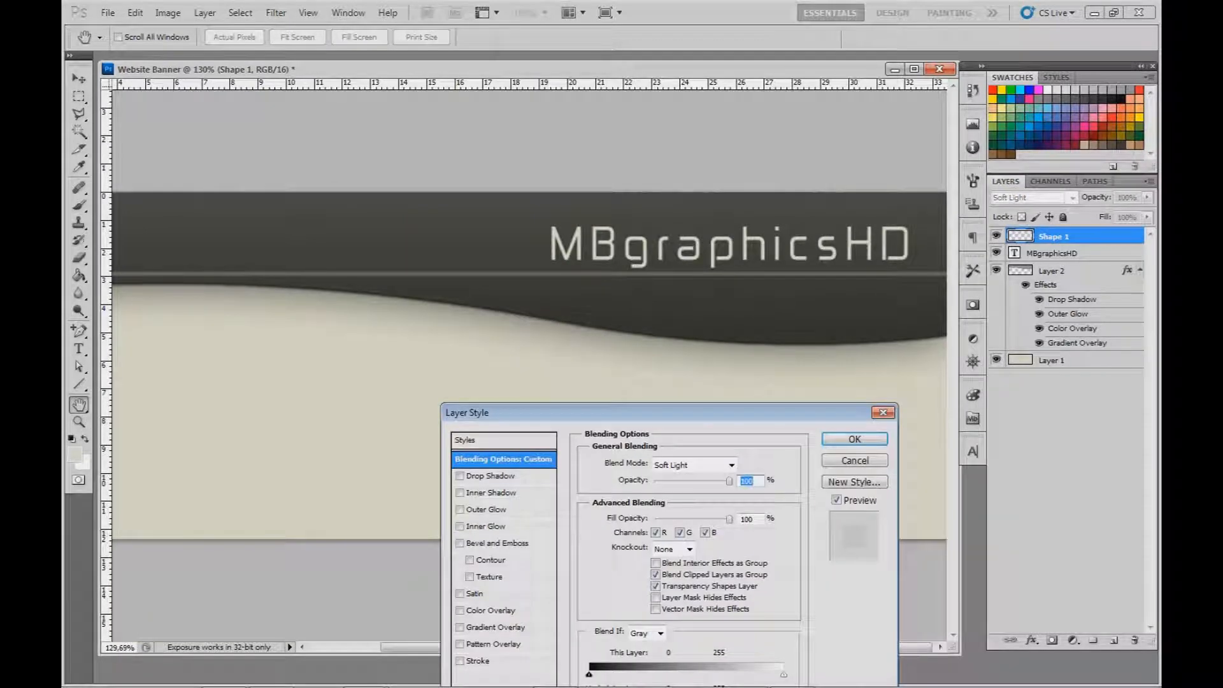
click(498, 627)
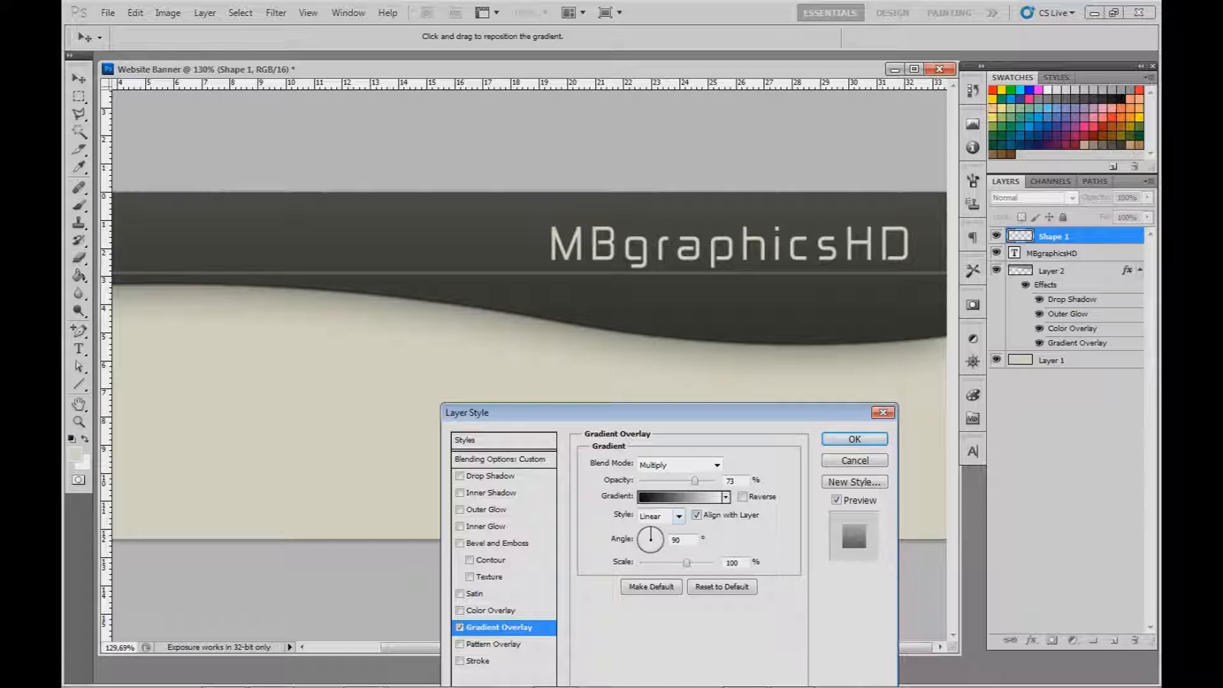
key(Return)
key(z)
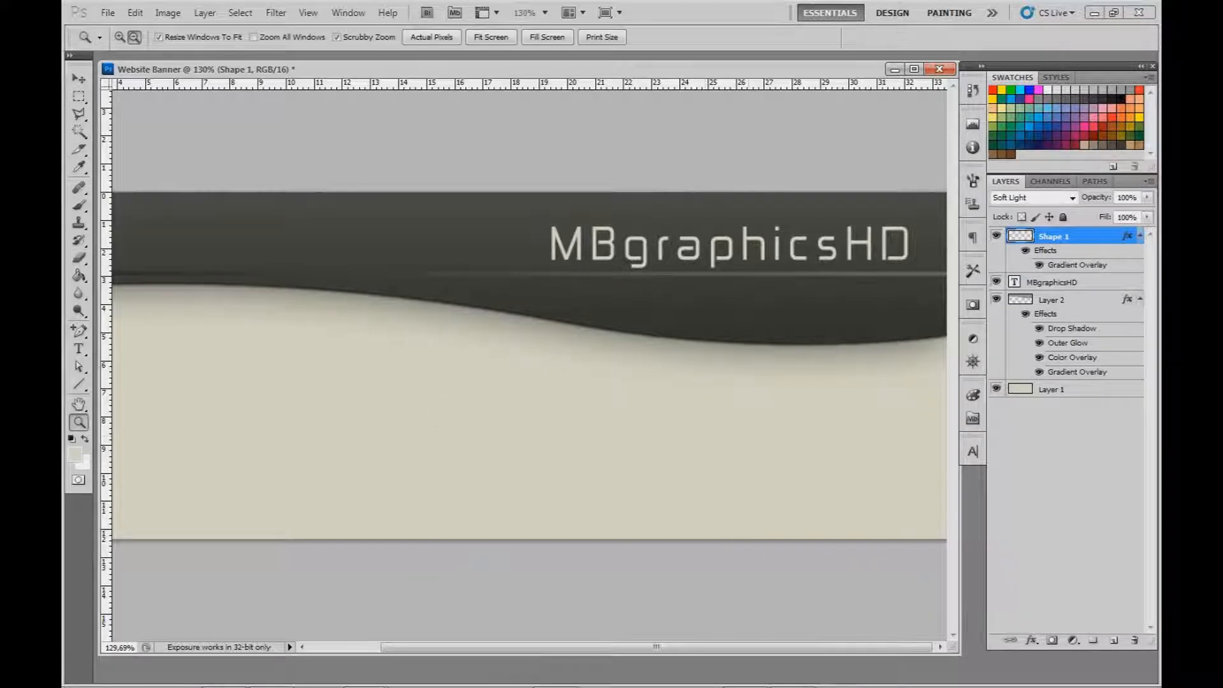
scroll(529, 366, down, 3)
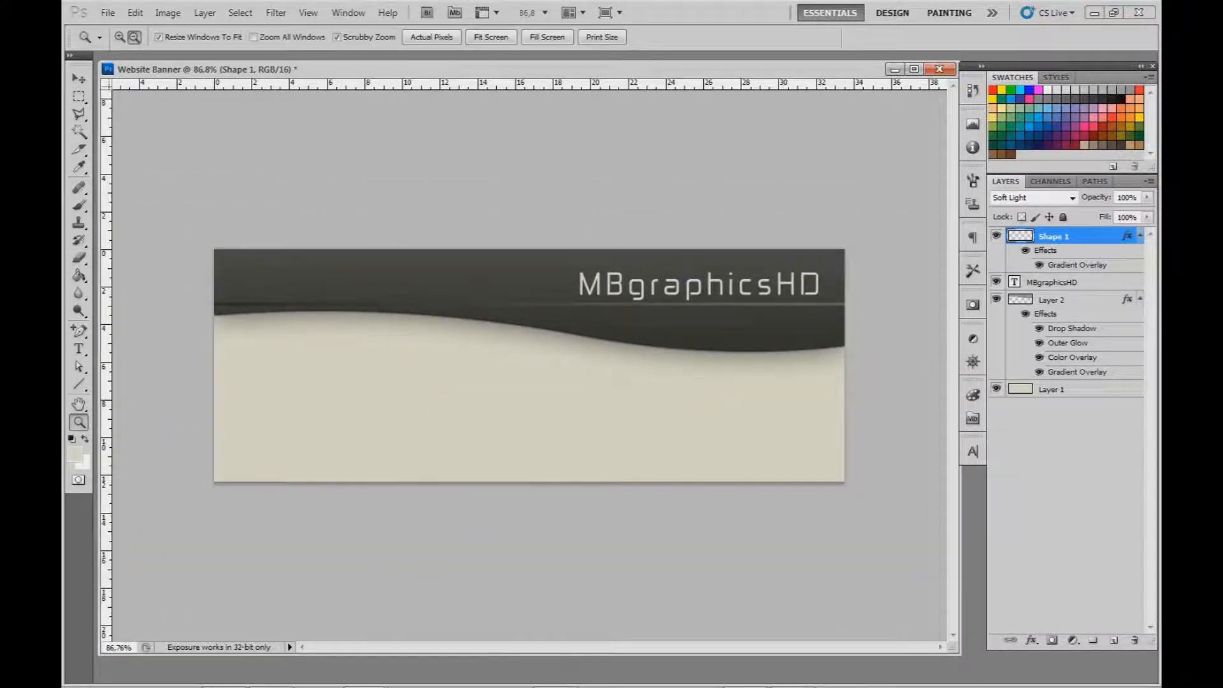
- Change the line's Gradient Overlay to a reversed Reflected style and lower its opacity to about 36%
double_click(1077, 265)
click(660, 516)
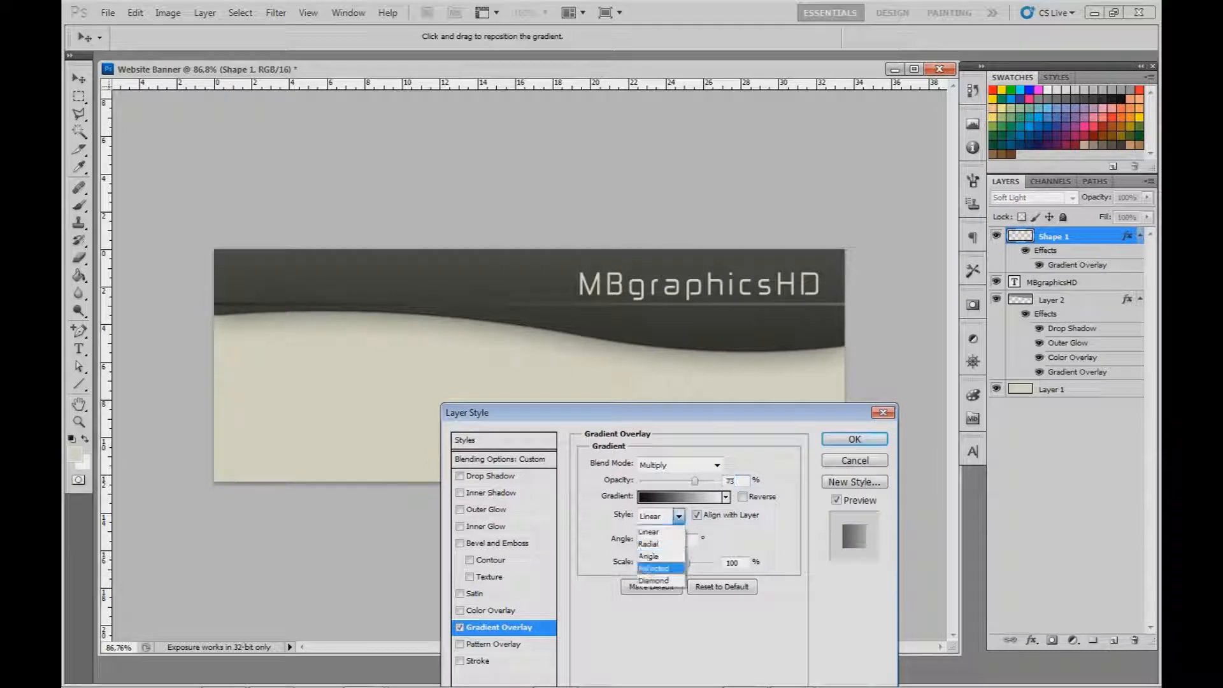
click(656, 566)
click(742, 496)
drag(695, 481, 667, 481)
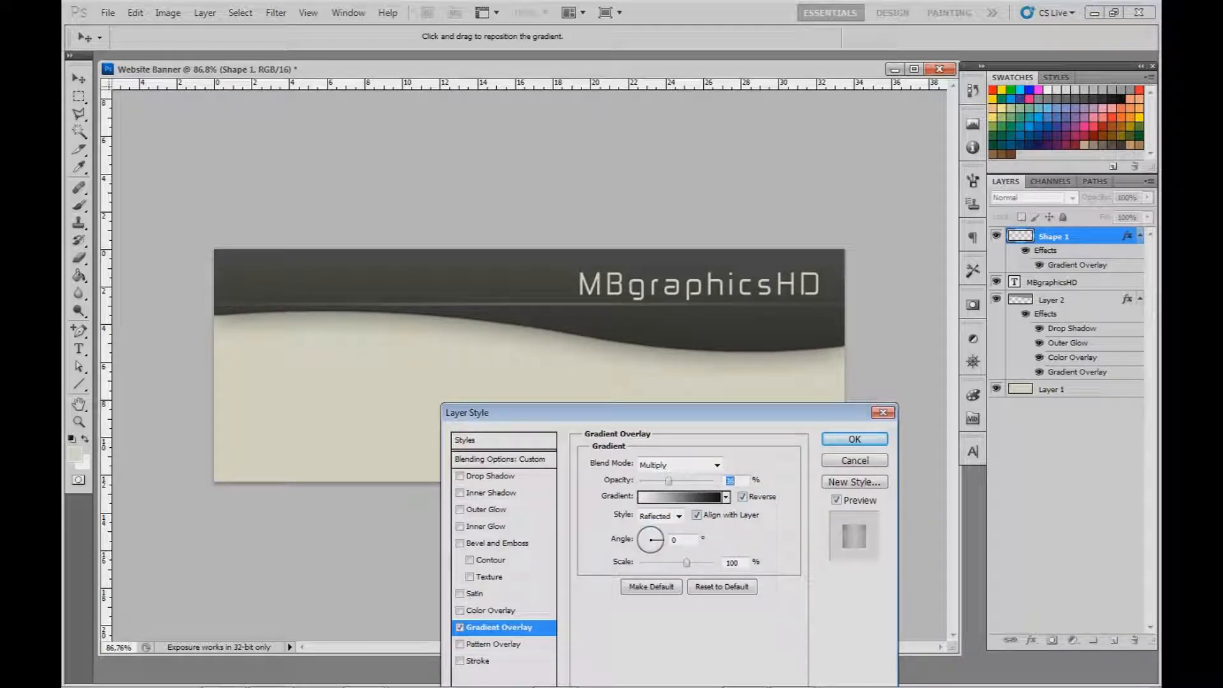
key(Return)
key(z)
mouse_move(513, 362)
mouse_down()
mouse_move(573, 362)
mouse_move(500, 362)
mouse_up()
scroll(357, 356, up, 6)
scroll(357, 357, down, 6)
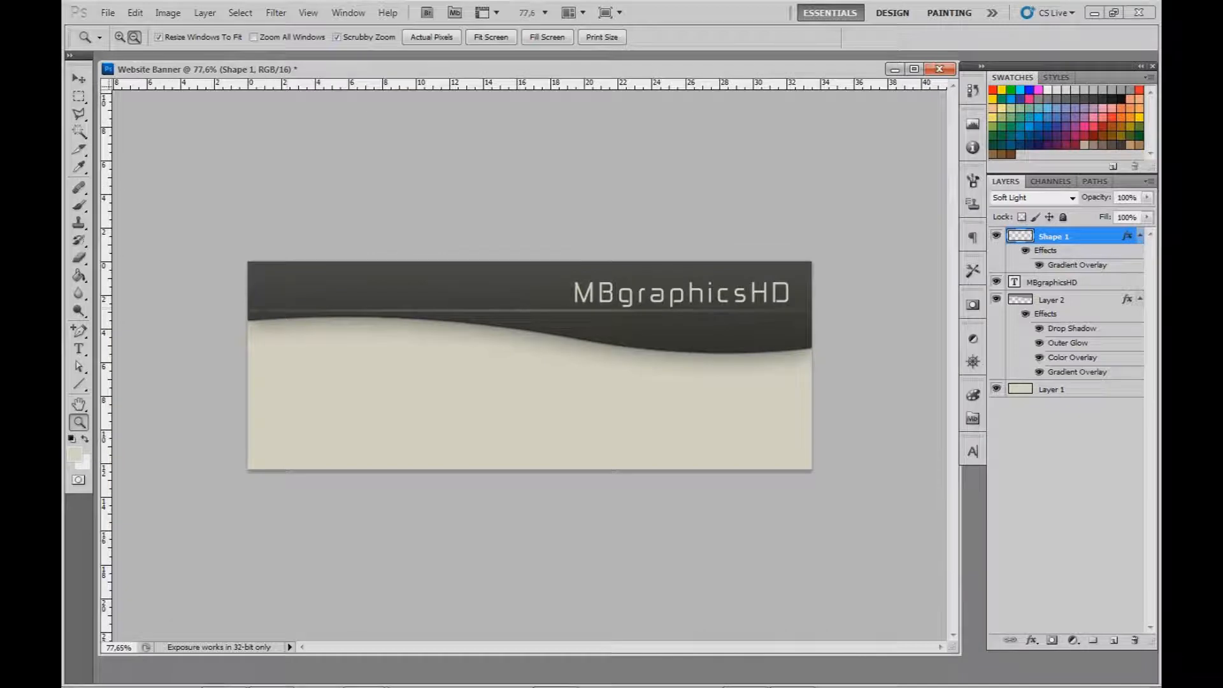
scroll(382, 362, up, 8)
scroll(383, 361, down, 4)
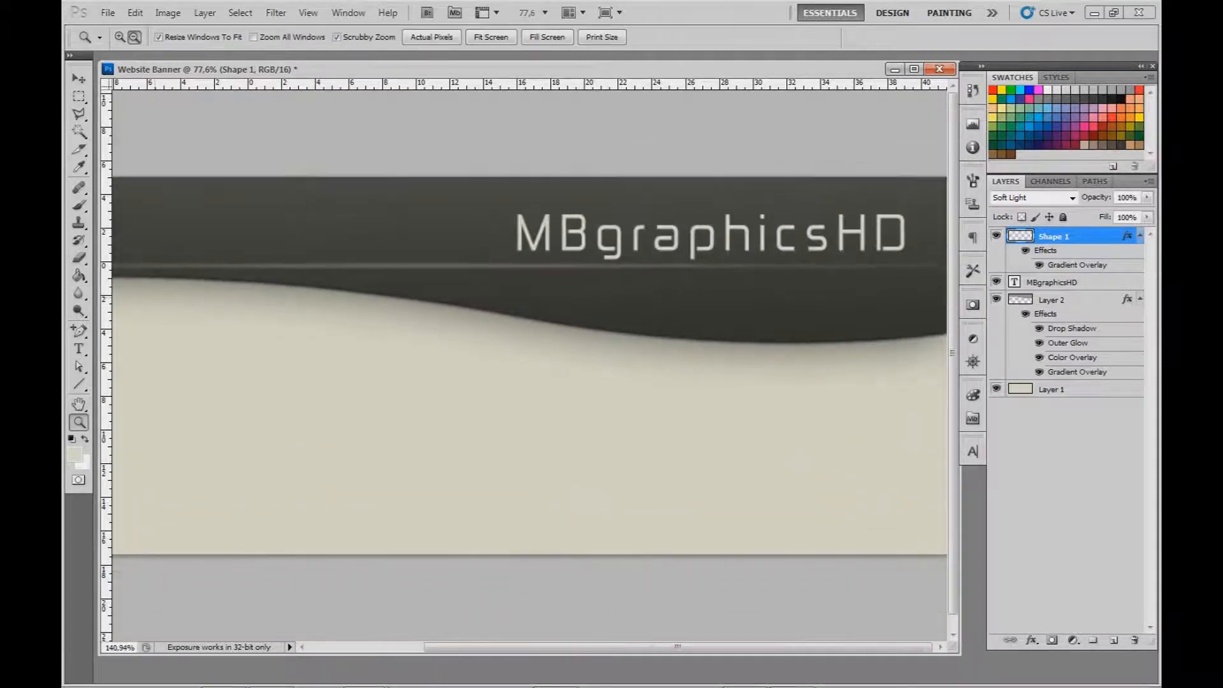
key(ctrl+0)
- Add the text "Tutorials, Speedarts and more..." in 6 pt Zekton Free from the dark wave's left edge
key(t)
click(191, 291)
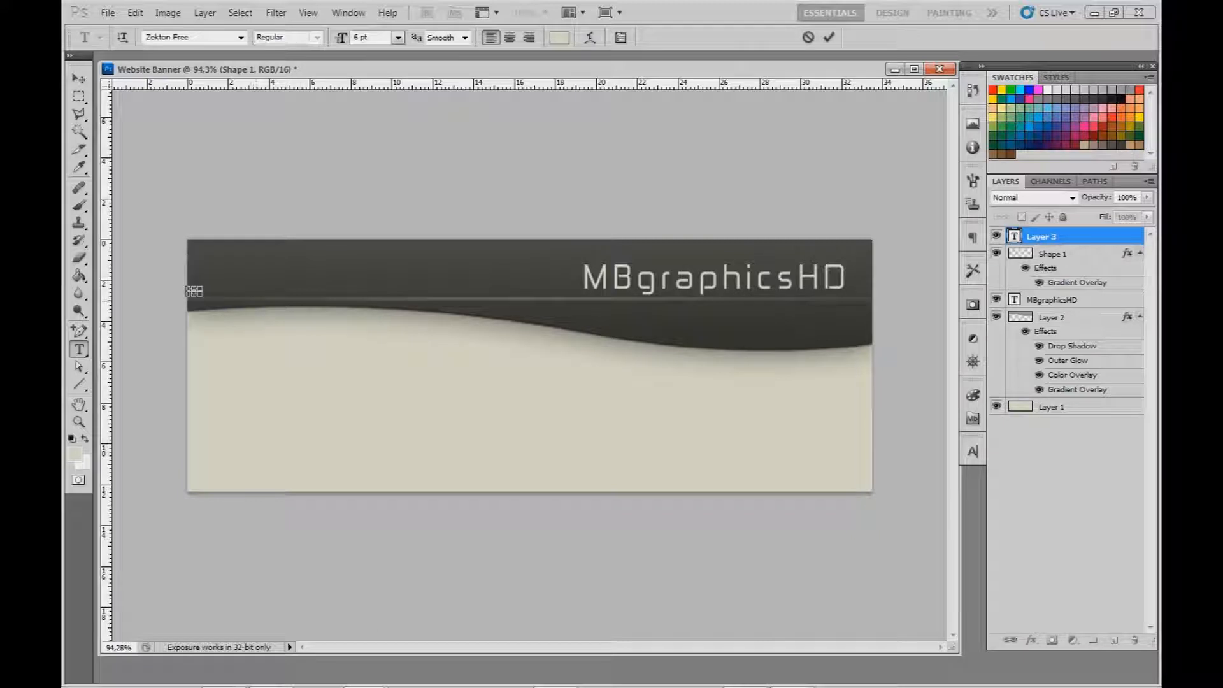
key(Escape)
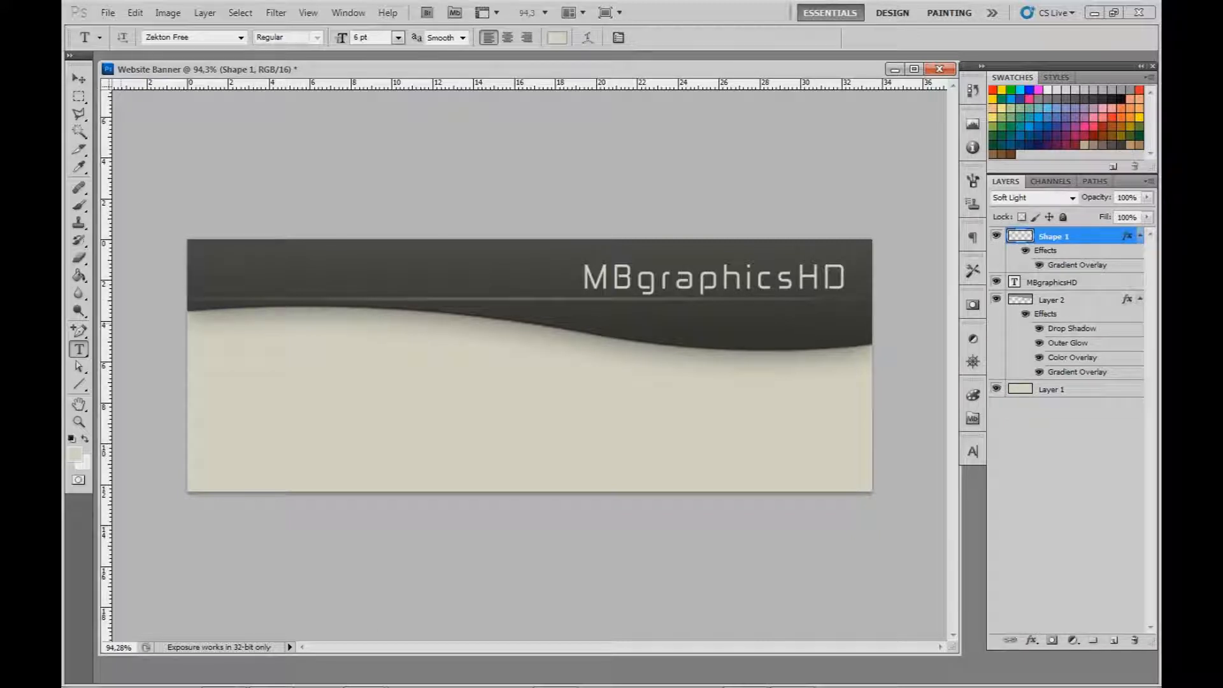
click(189, 290)
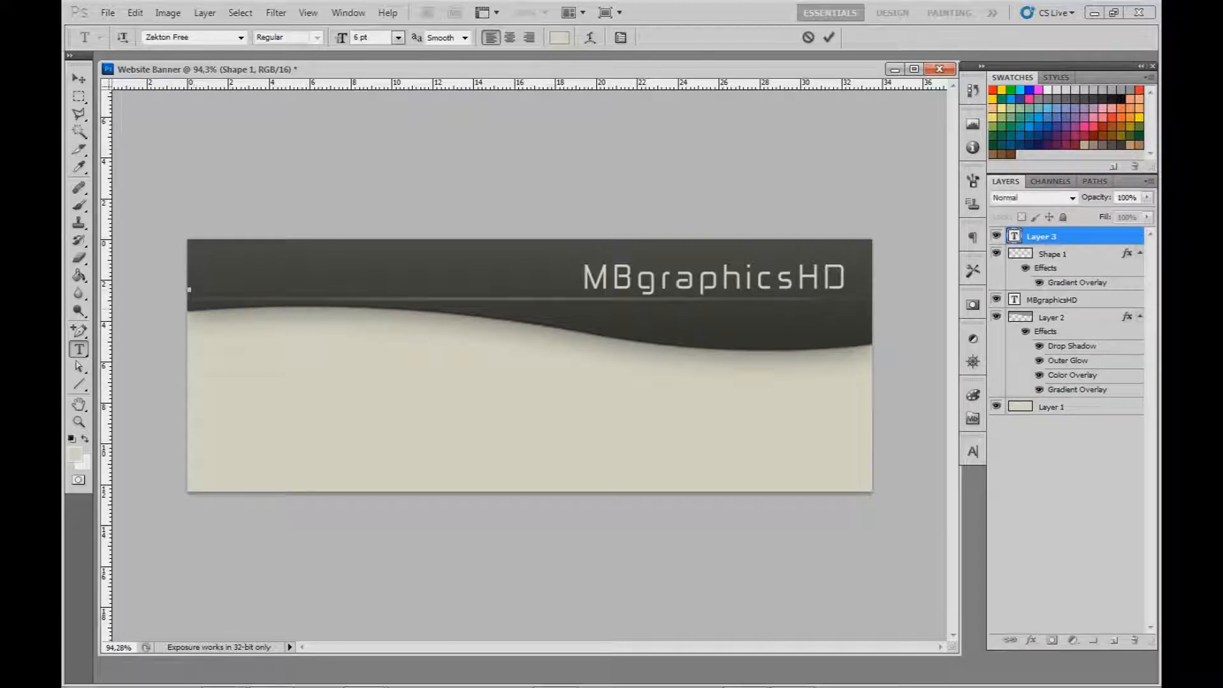
text(tUTO)
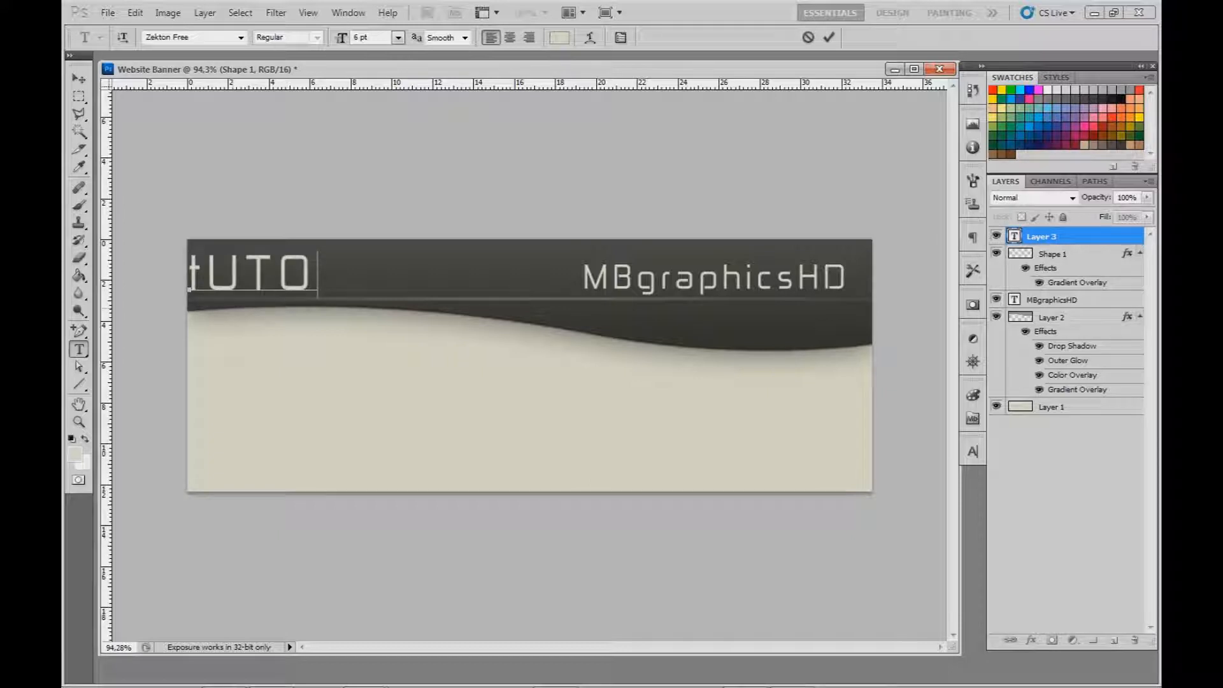
key(BackSpace)
key(BackSpace)
key(BackSpace)
key(BackSpace)
text(T)
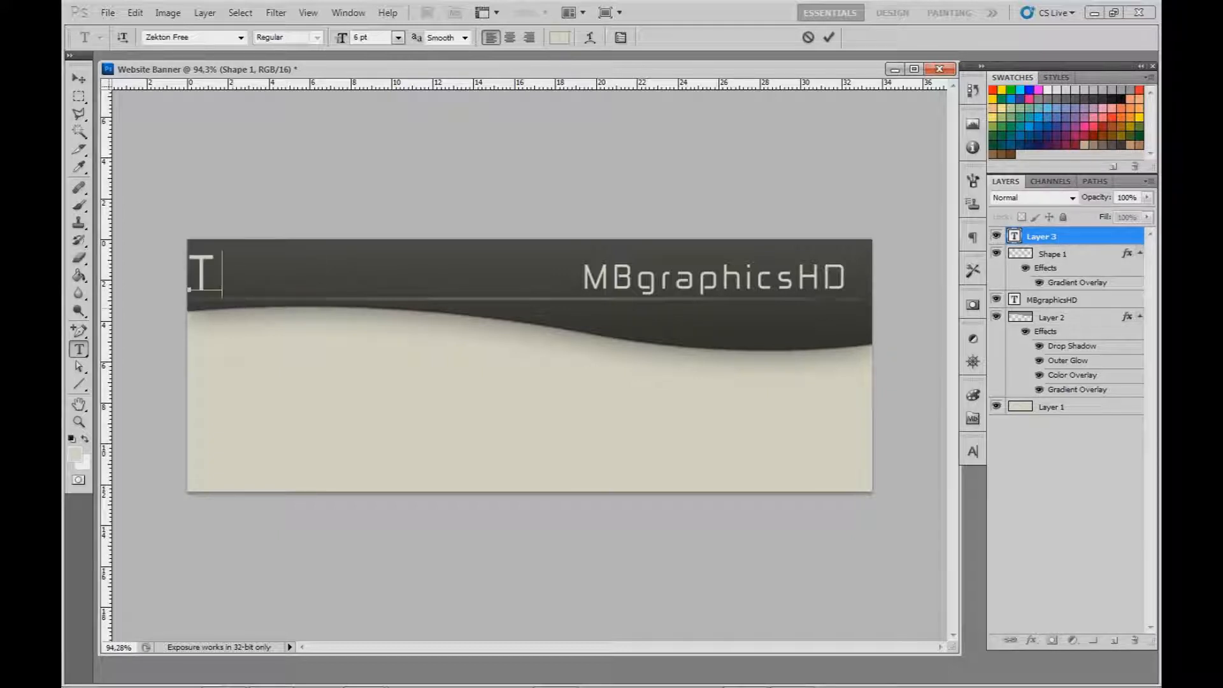
text(utorial)
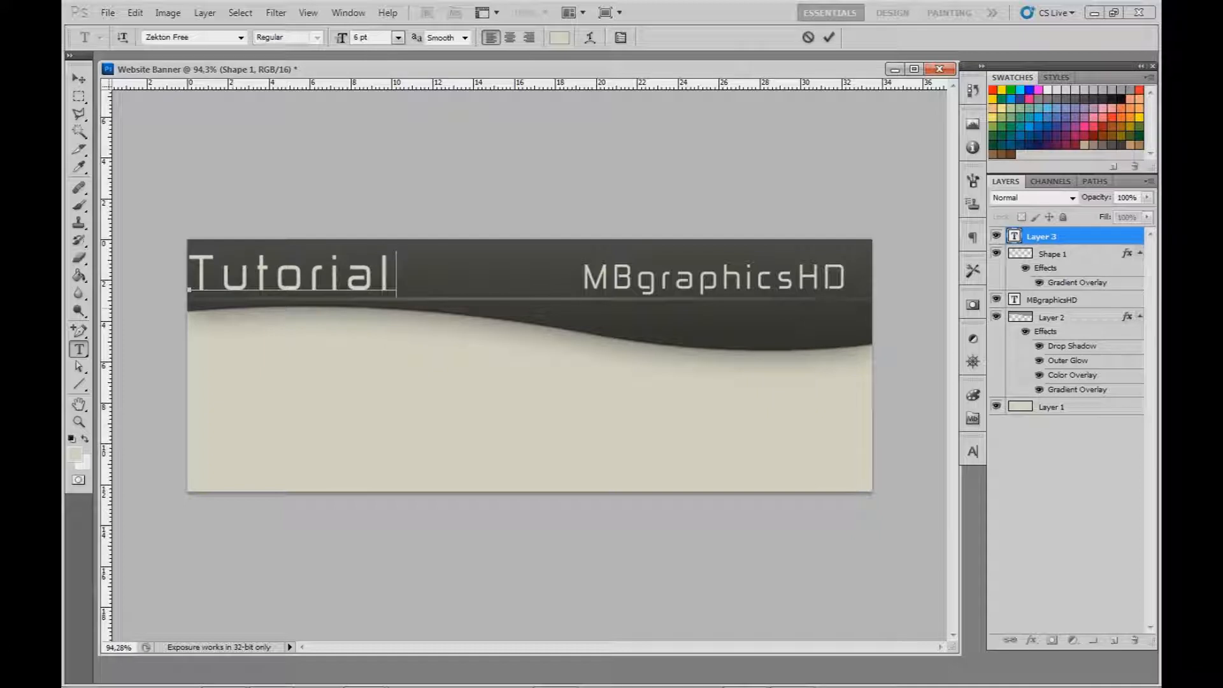
text(s. Speed)
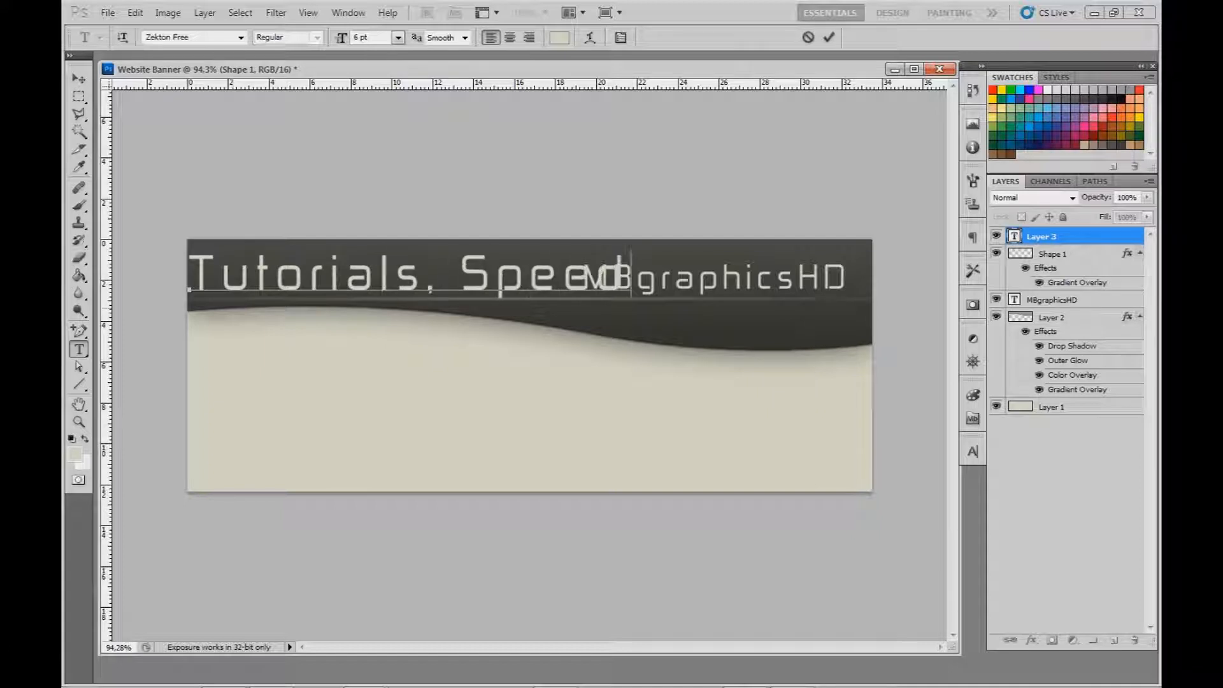
text(arts and)
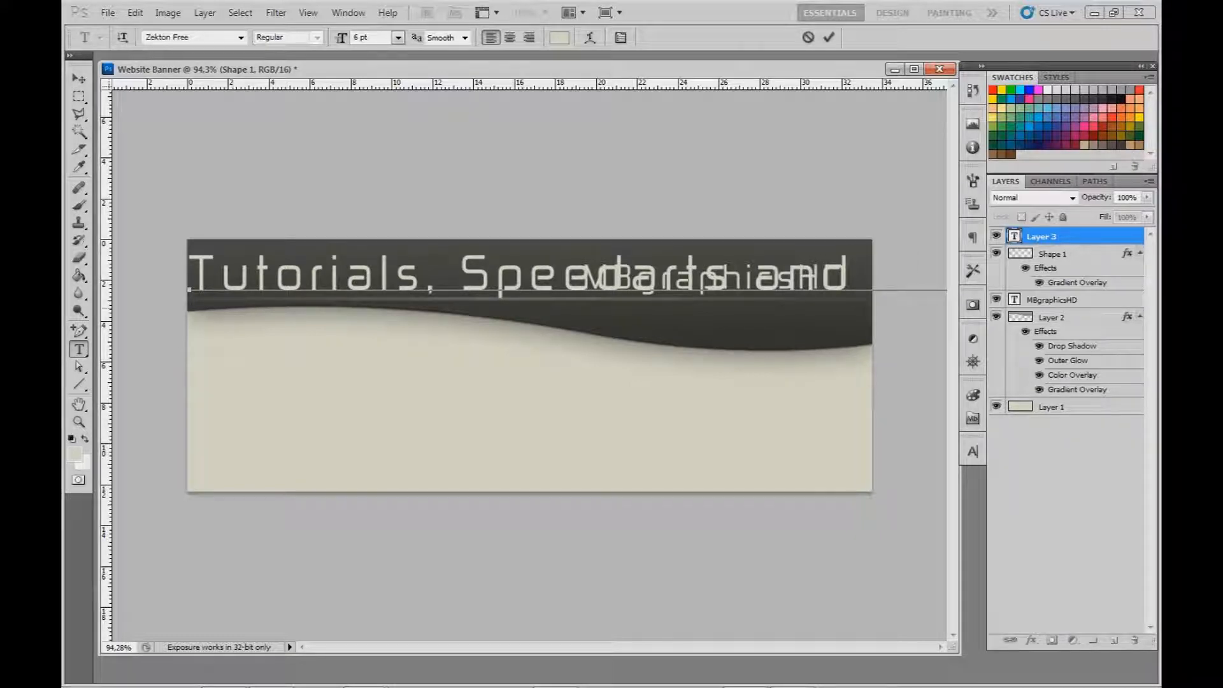
key(ctrl+Return)
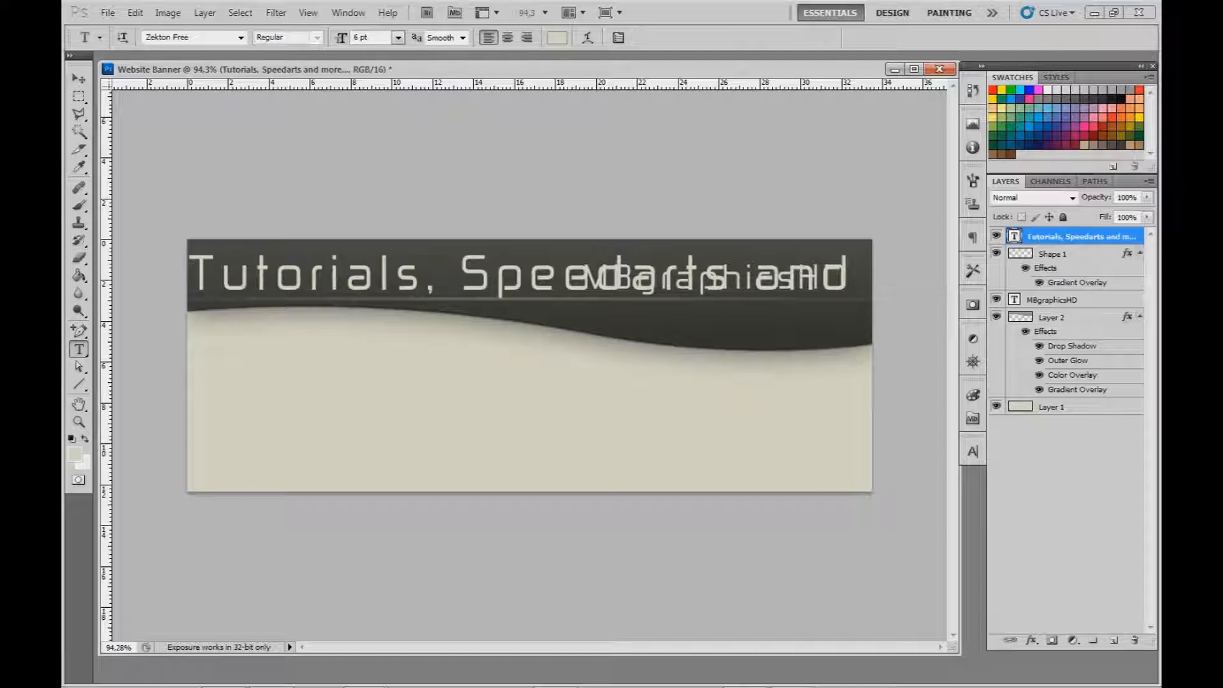
- Scale the "Tutorials, Speedarts and more..." text down to 2.06 pt and place it just above the line at the banner's left edge
key(ctrl+t)
drag(189, 251, 239, 290)
drag(322, 288, 332, 291)
key(Return)
key(t)
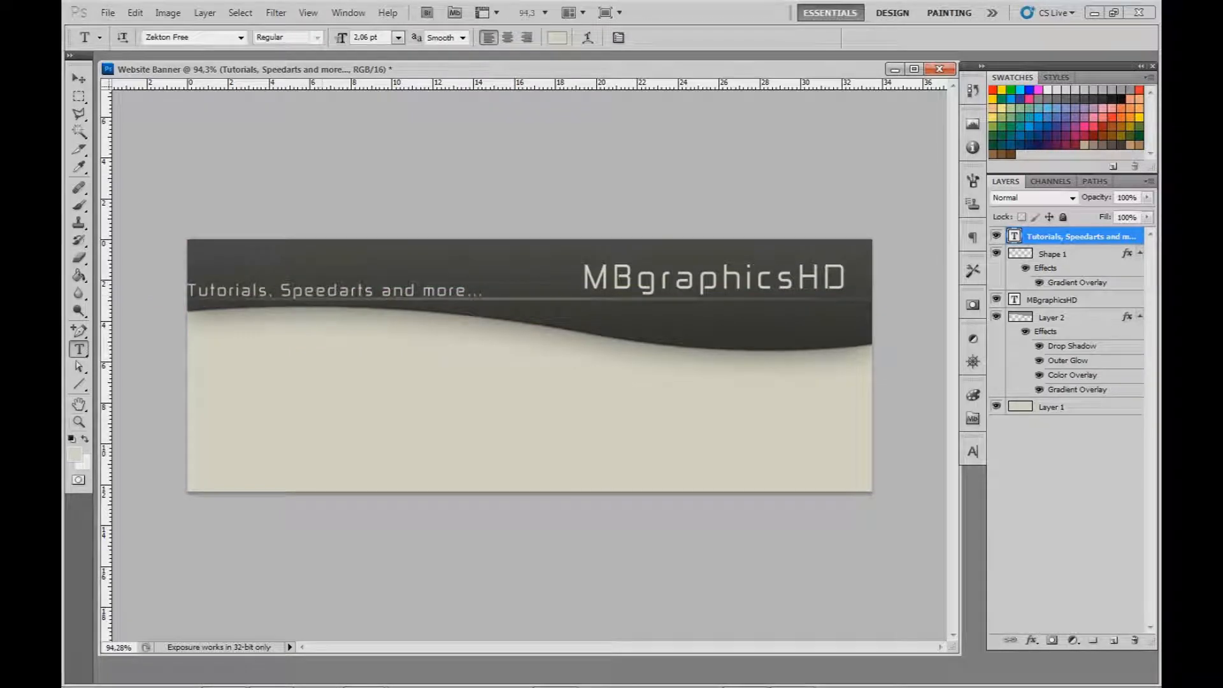
key(z)
mouse_move(267, 325)
mouse_down()
mouse_move(338, 325)
mouse_move(245, 325)
mouse_up()
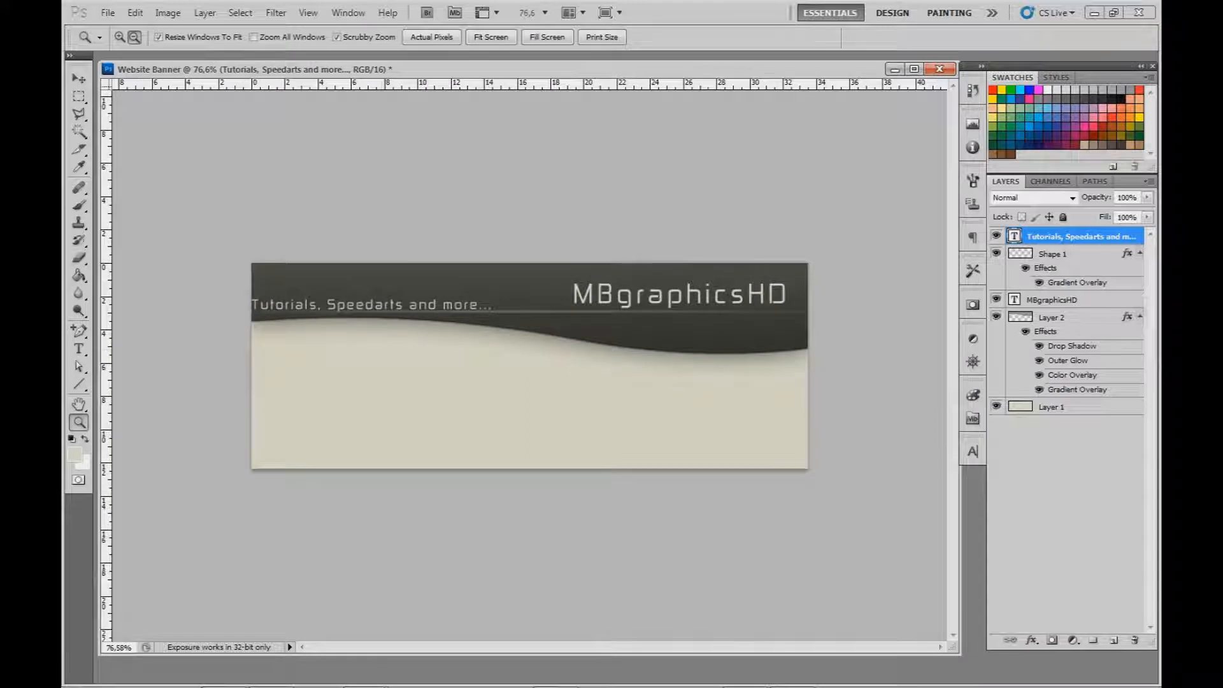
drag(245, 325, 271, 325)
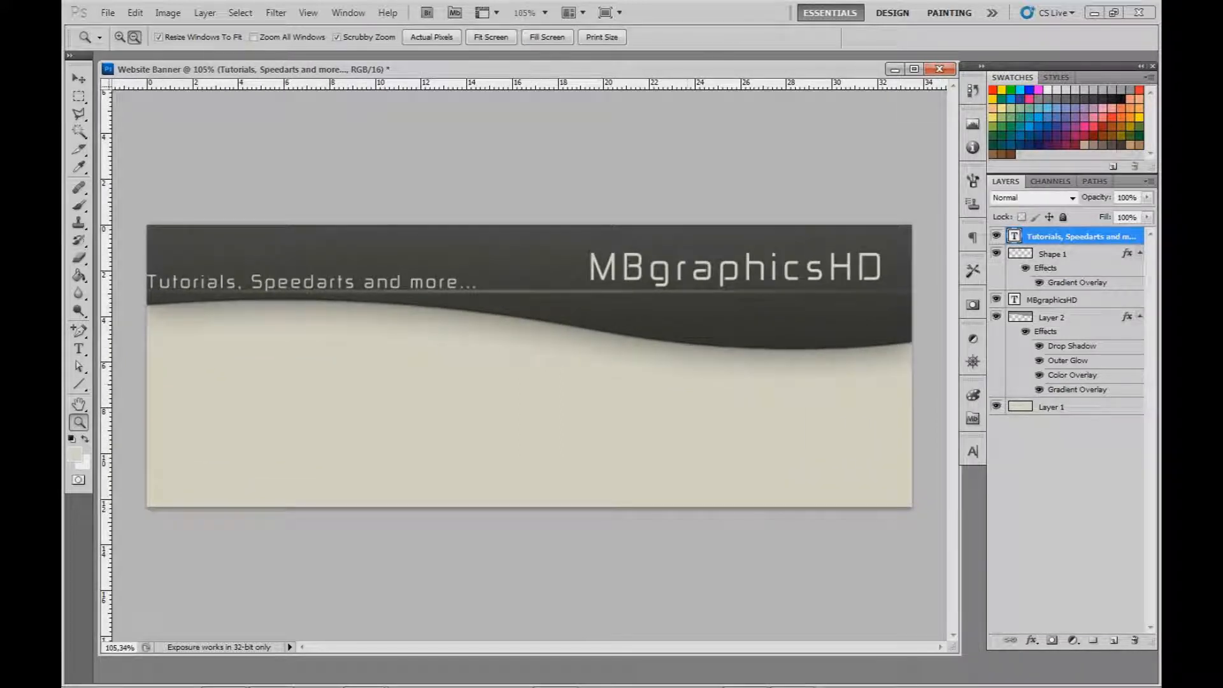
- Switch to Windows Explorer and browse to the Dz folder on DATA (D:) under MBGFX, Products, Avatars, TiberzNerozCOD
click(791, 675)
drag(782, 8, 789, 153)
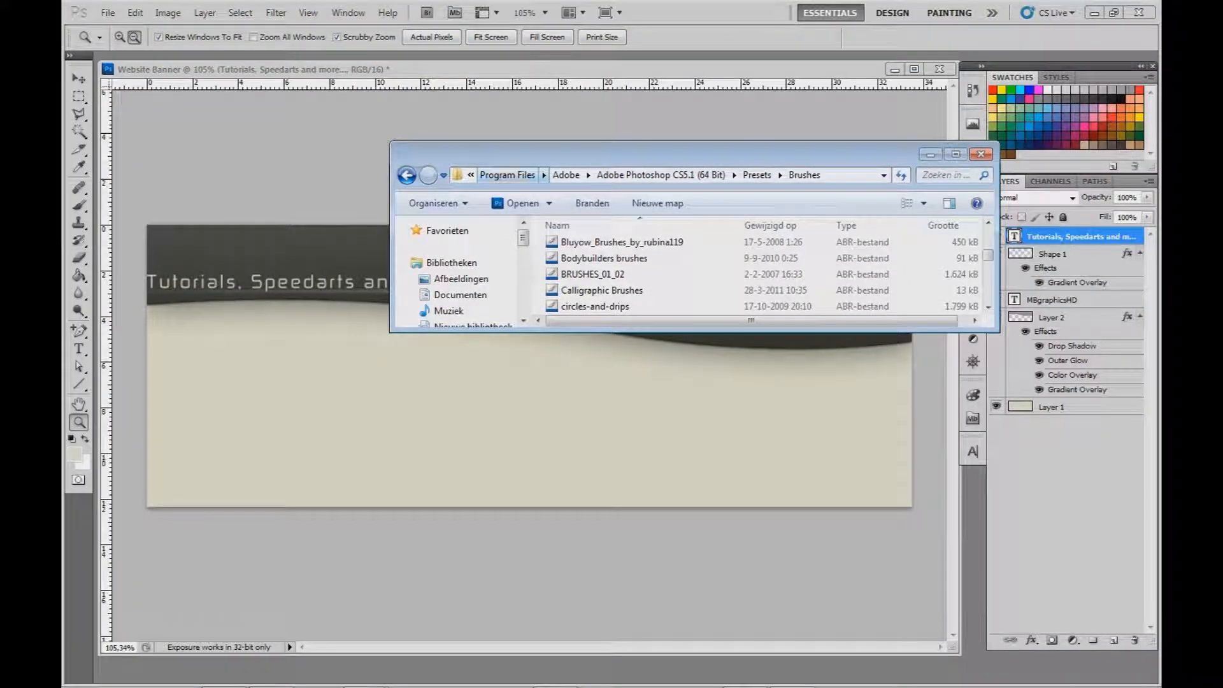
click(470, 174)
click(485, 212)
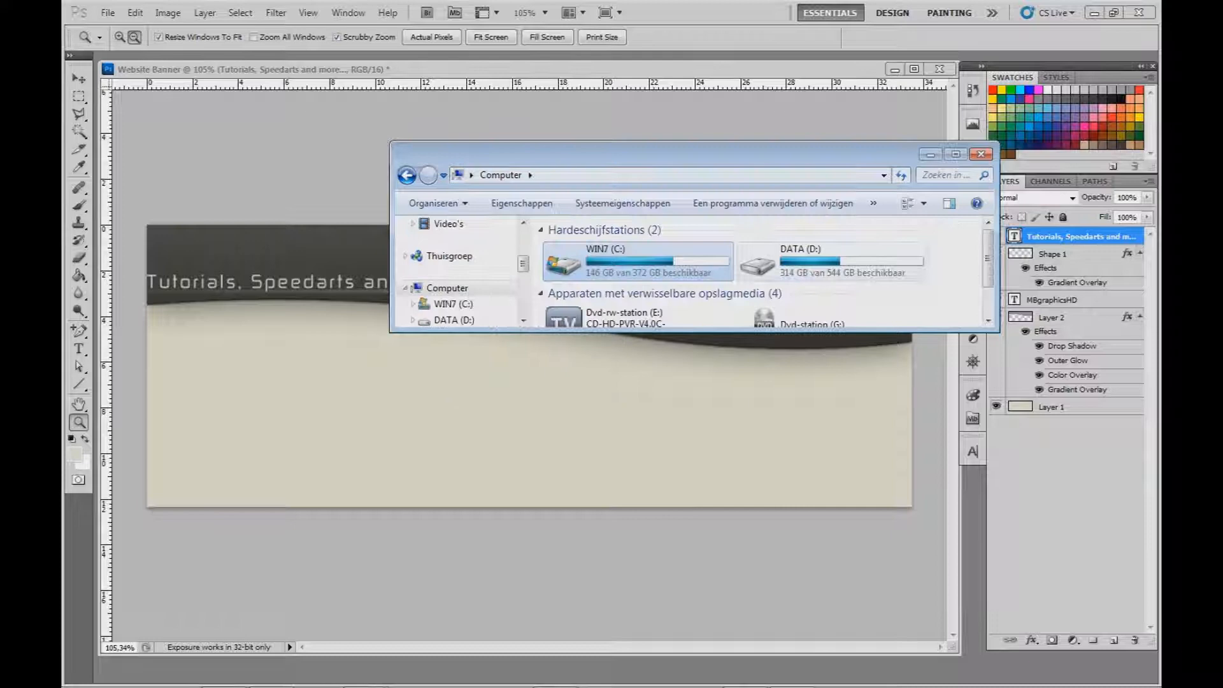
double_click(780, 262)
double_click(574, 275)
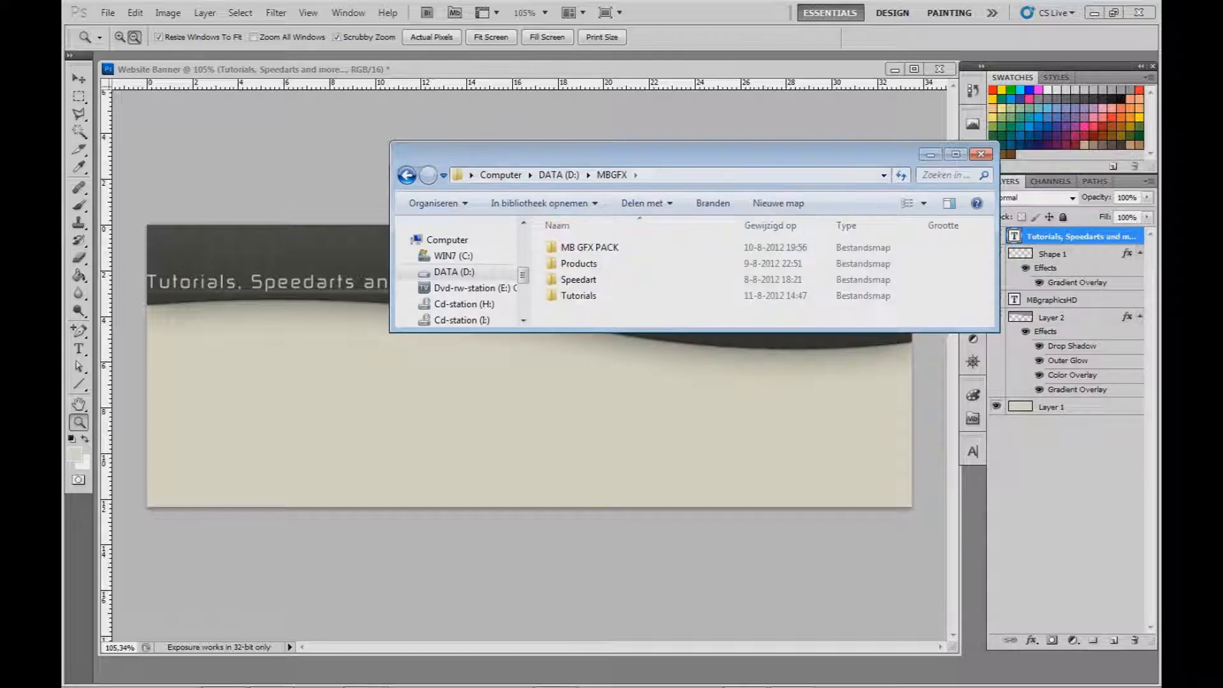
double_click(579, 263)
double_click(575, 247)
double_click(587, 247)
double_click(565, 247)
click(581, 262)
mouse_move(701, 154)
mouse_down()
mouse_move(724, 187)
mouse_move(882, 309)
mouse_move(723, 474)
mouse_move(731, 499)
mouse_move(887, 368)
mouse_up()
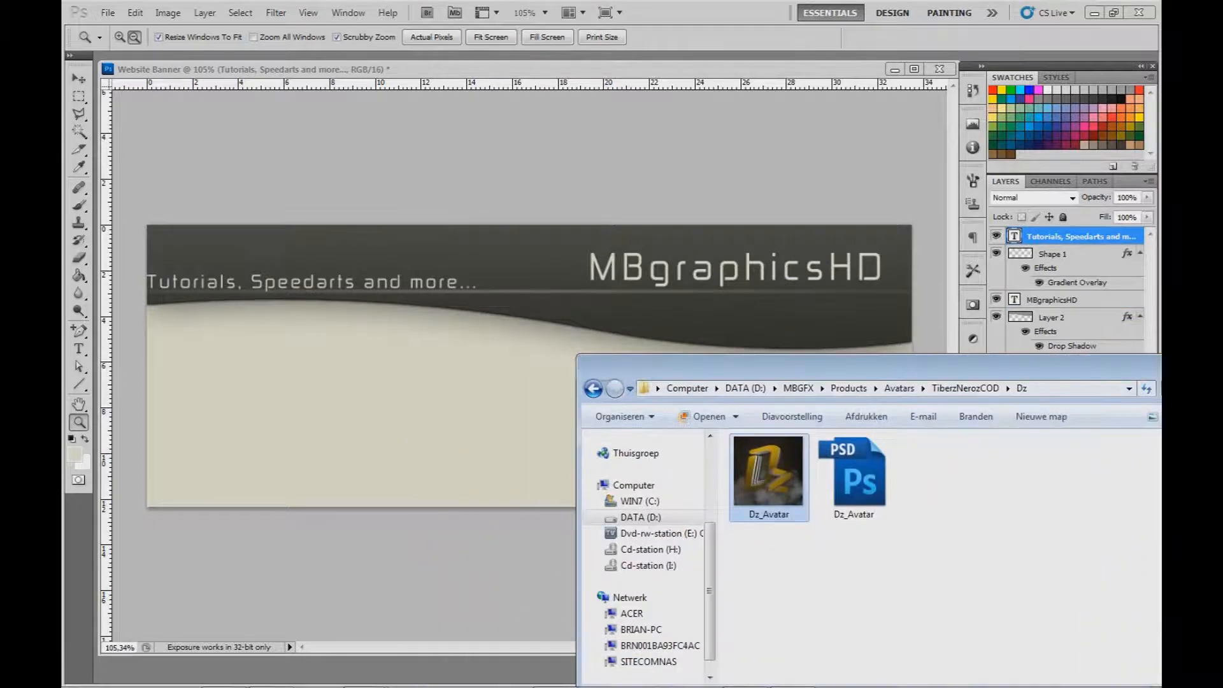
- Place the Dz_Avatar image in the banner, scale it down proportionally and position it at the banner's left edge below the tagline
drag(769, 474, 535, 319)
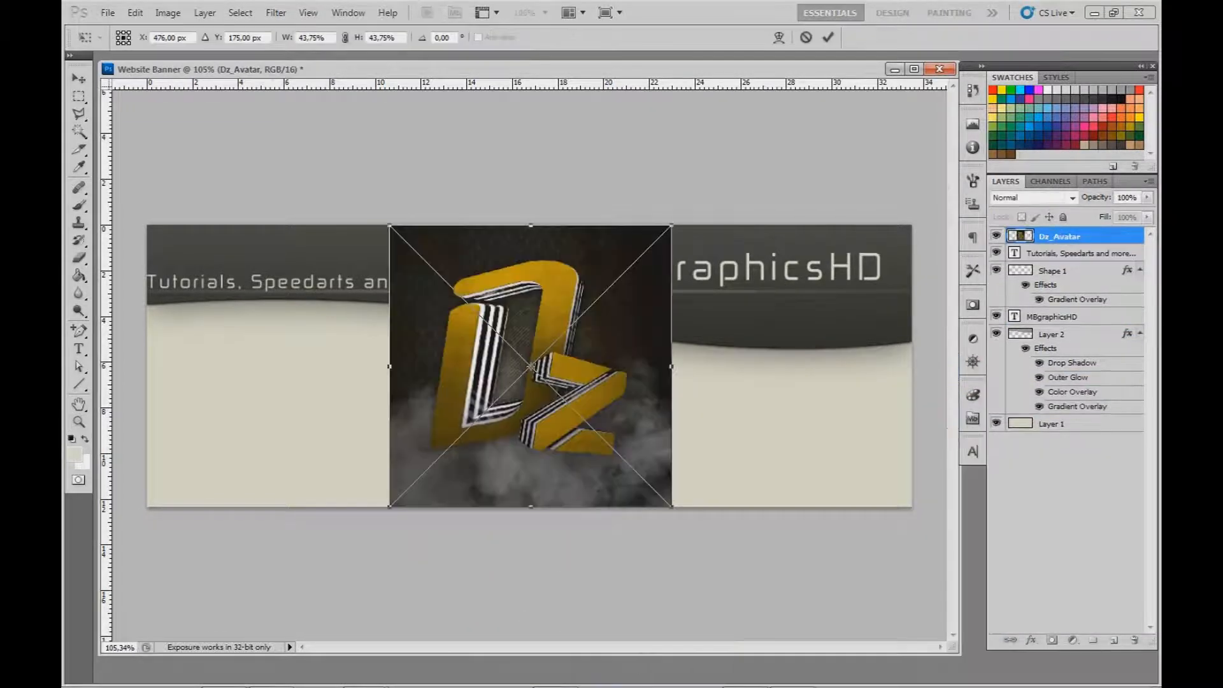
drag(671, 224, 562, 335)
drag(476, 420, 212, 375)
key(Return)
- In Windows Explorer, browse to the Xdok07 folder under Products, Backgrounds and select the Xdok_BackGround_Final image
click(792, 674)
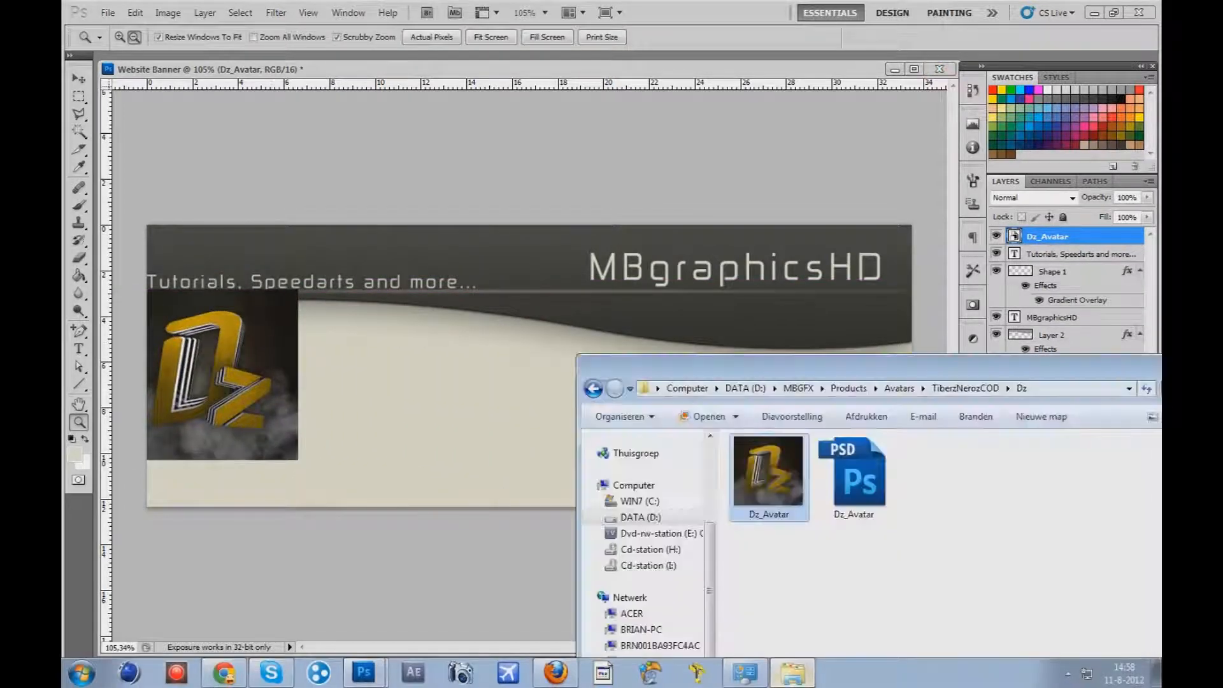
click(899, 388)
click(876, 388)
click(849, 388)
double_click(773, 476)
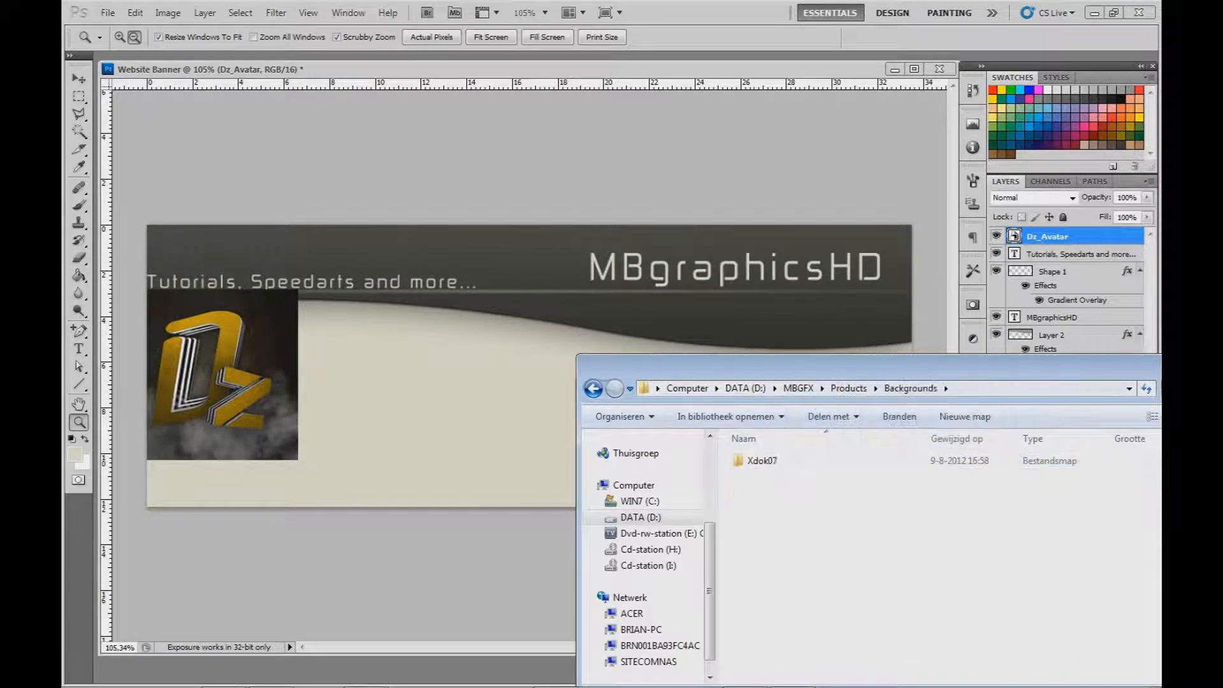
double_click(762, 460)
click(852, 478)
- Place Xdok_BackGround_Final in the banner, scale it to about 13.36% and position it directly right of the Dz avatar
drag(851, 478, 529, 367)
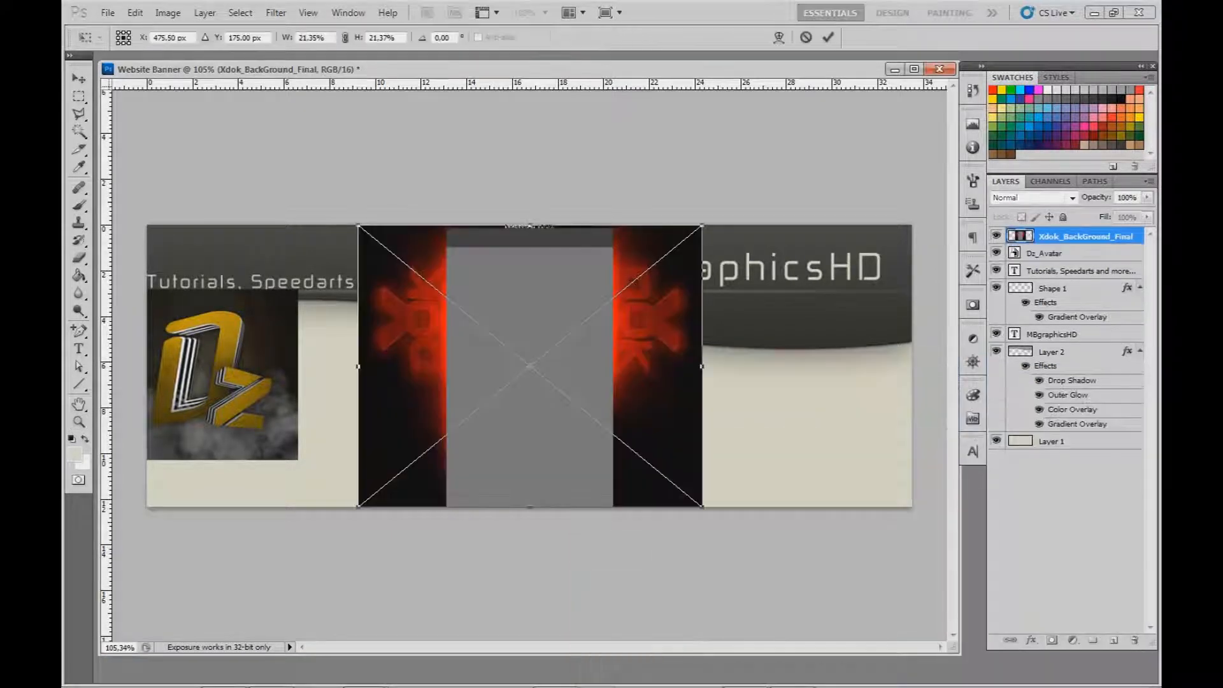
drag(702, 225, 574, 331)
drag(465, 419, 406, 375)
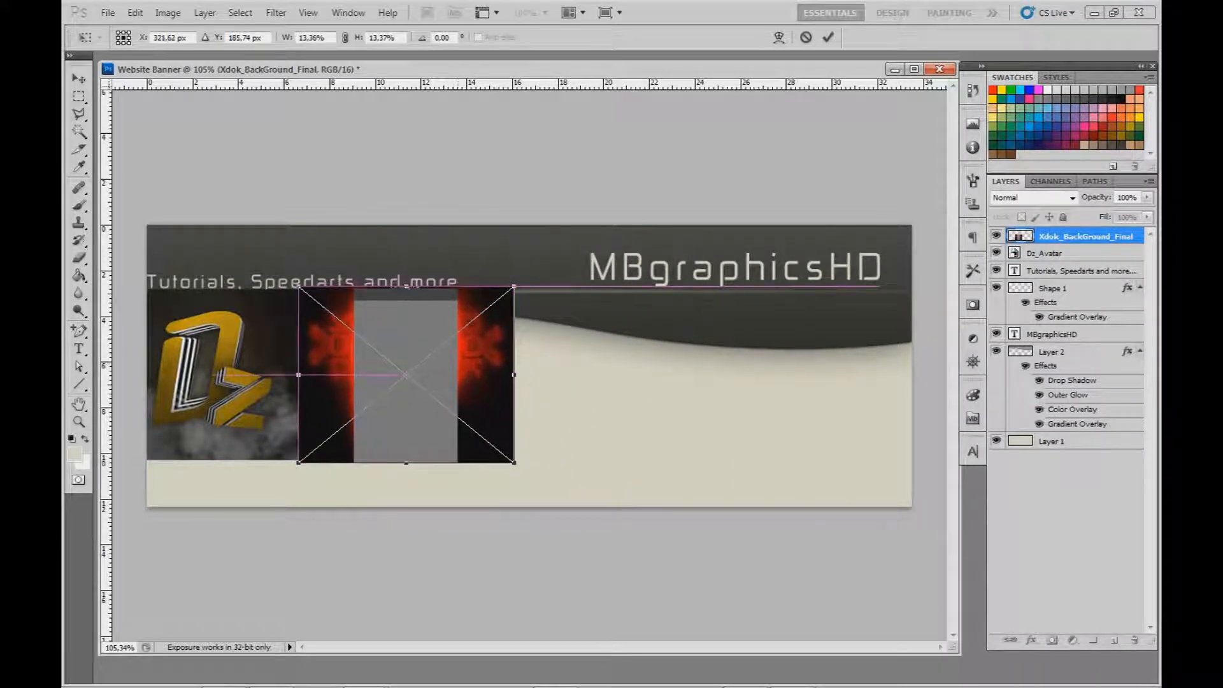
key(Return)
key(z)
- In Windows Explorer, browse to the GreasyBaconz folder under Products, Screens and select the Giveaway image
click(366, 673)
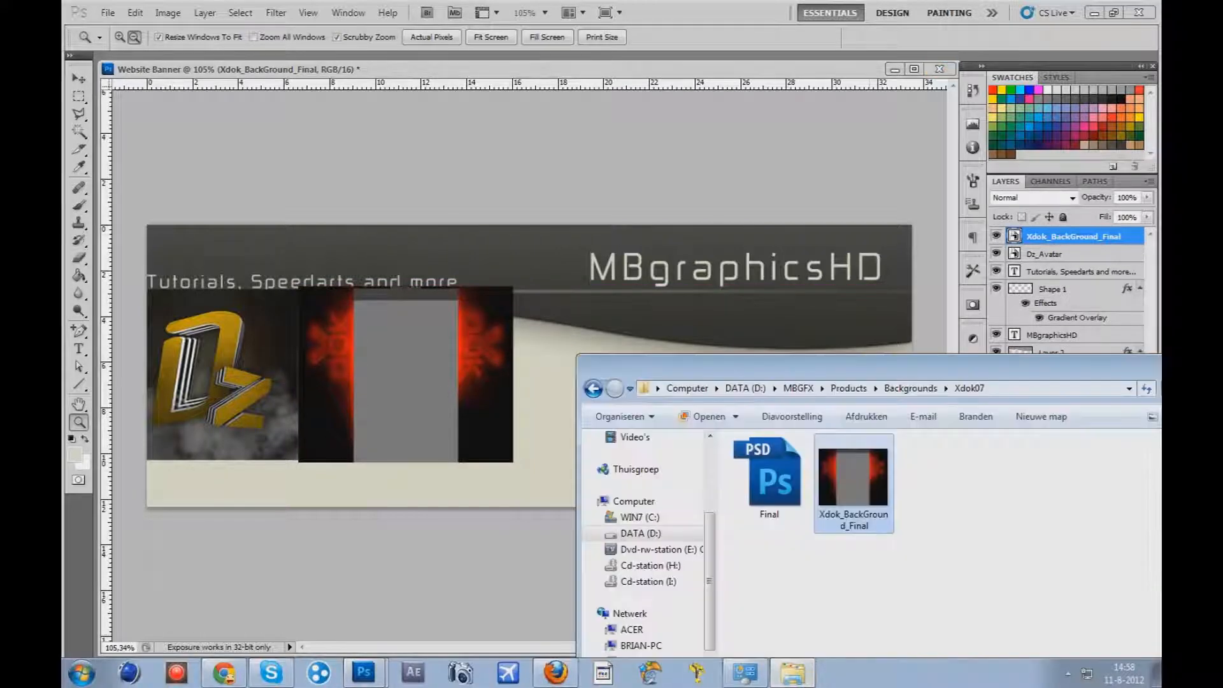
click(911, 388)
click(848, 387)
double_click(764, 492)
double_click(767, 460)
click(768, 481)
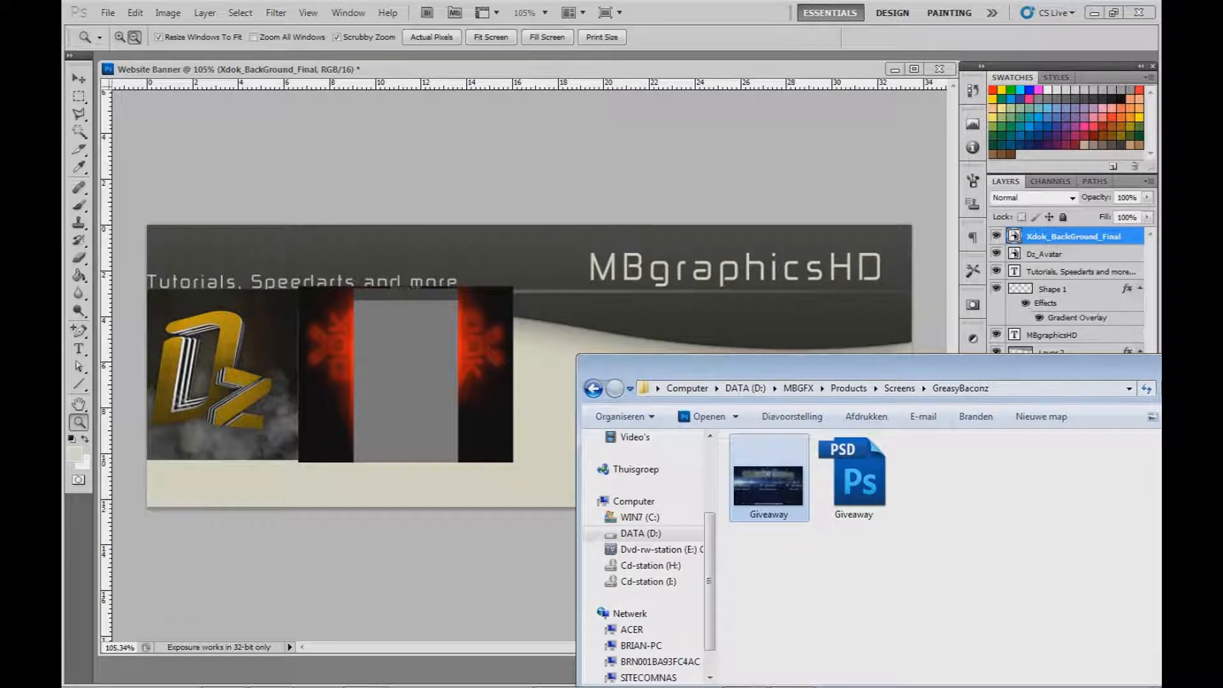
- Place the Giveaway image in the banner, scale it to about the other images' height and set it against the red background image's right side
drag(768, 484, 484, 369)
drag(780, 226, 571, 343)
drag(446, 407, 679, 354)
key(Return)
key(z)
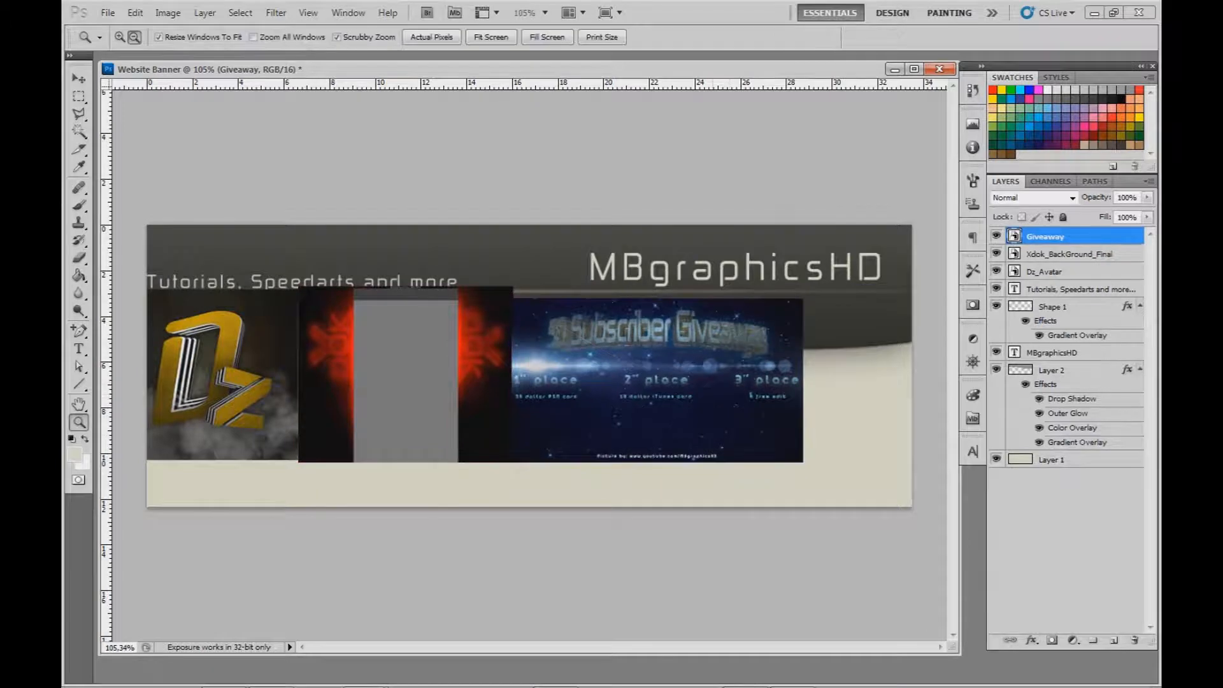
- Move the Giveaway, Xdok_BackGround_Final and Dz_Avatar images together to the right so the row is centred in the banner
shift+click(1048, 272)
key(ctrl+t)
drag(669, 382, 754, 382)
drag(550, 375, 542, 376)
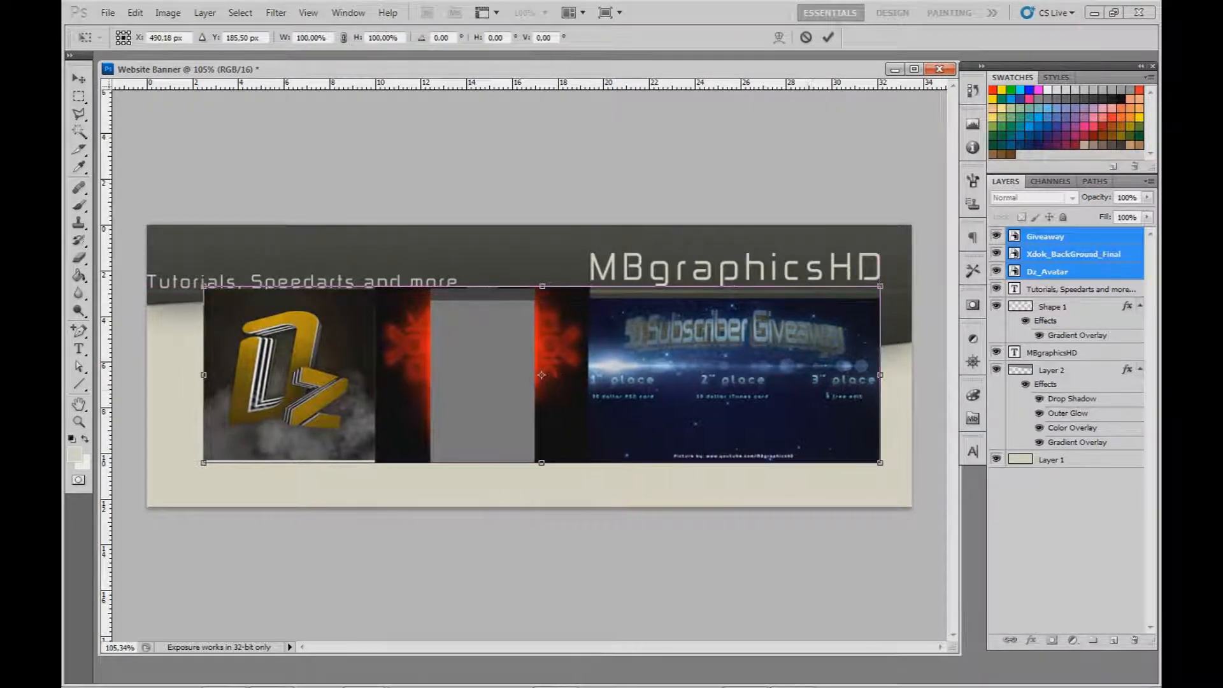
drag(657, 400, 645, 402)
key(Return)
key(Return)
- Move the Xdok_BackGround_Final image slightly left so it overlaps the Dz avatar's right edge
click(1048, 272)
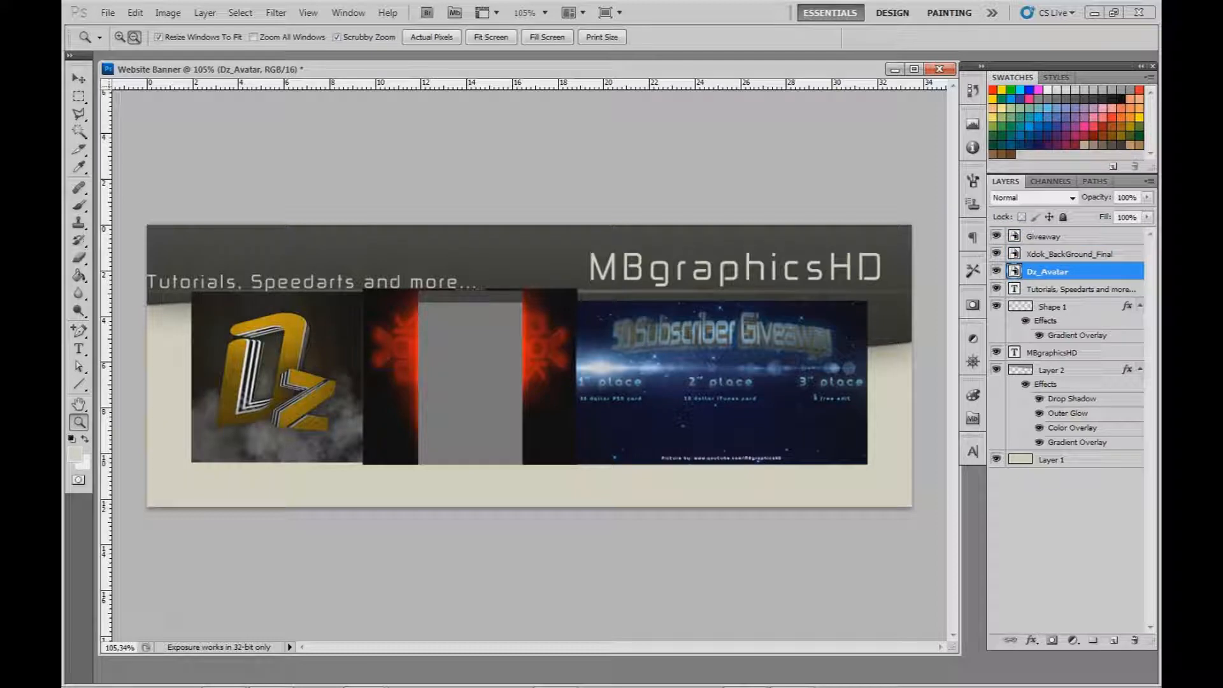
click(1069, 254)
key(ctrl+t)
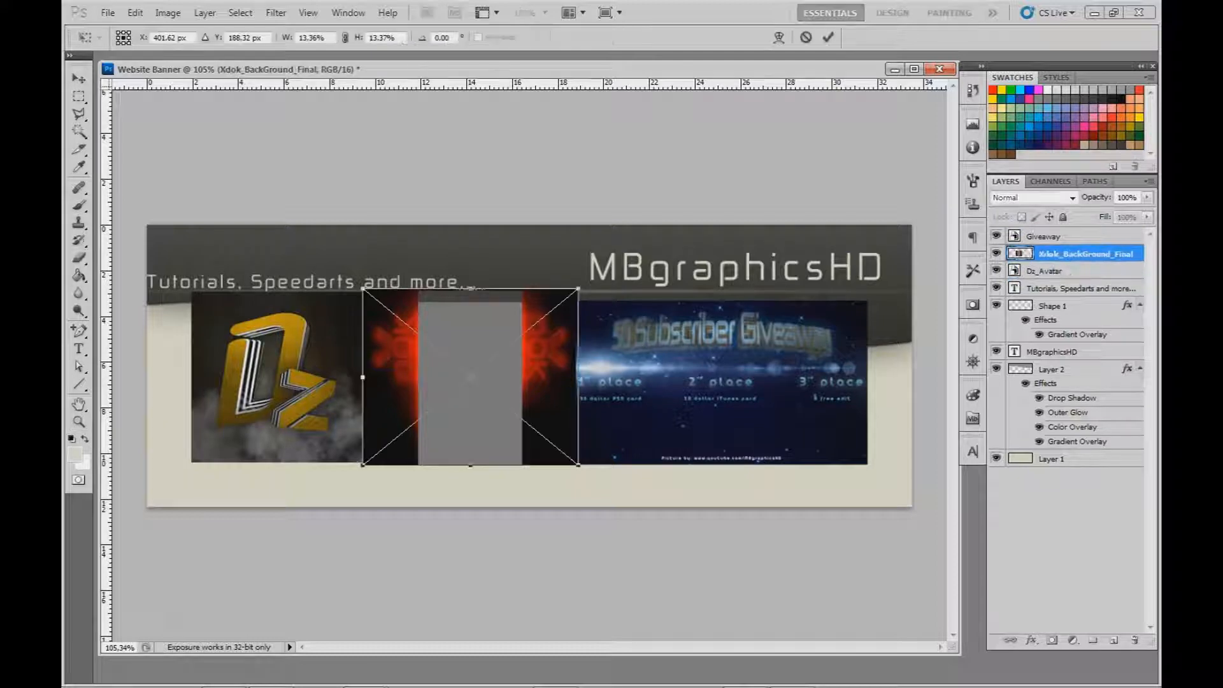
drag(470, 376, 452, 374)
key(Return)
key(z)
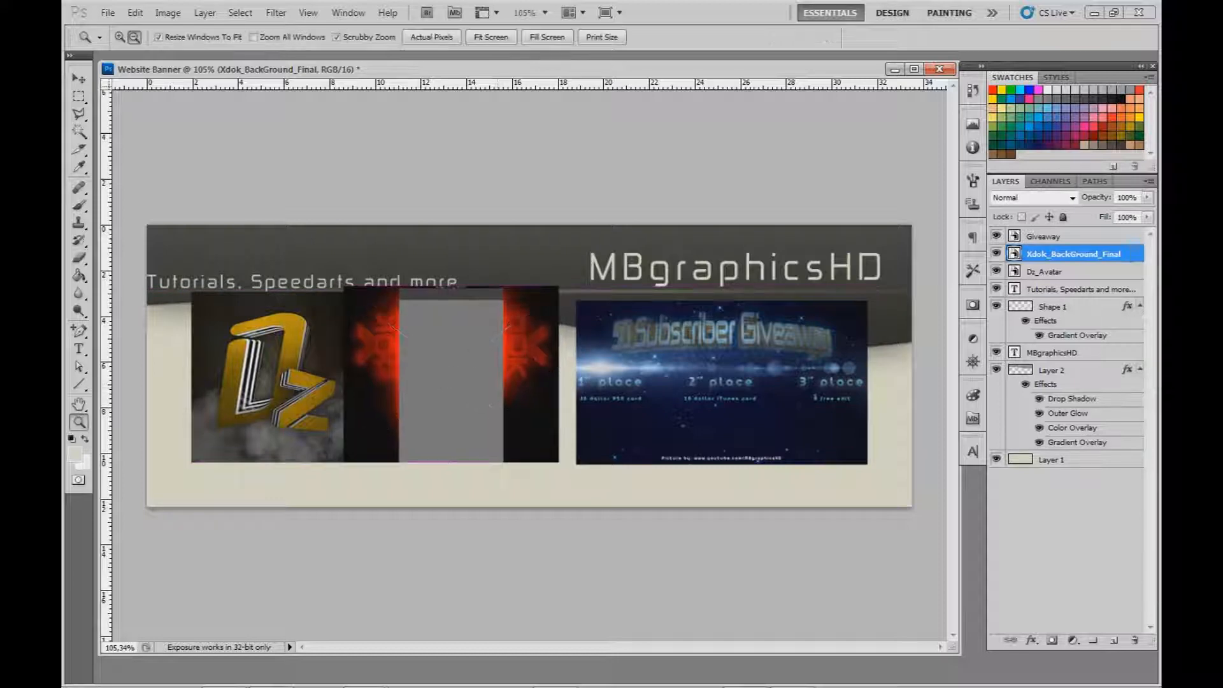
- Move the Giveaway image left so it overlaps the red background image's right edge, with their lower edges aligned
click(1070, 237)
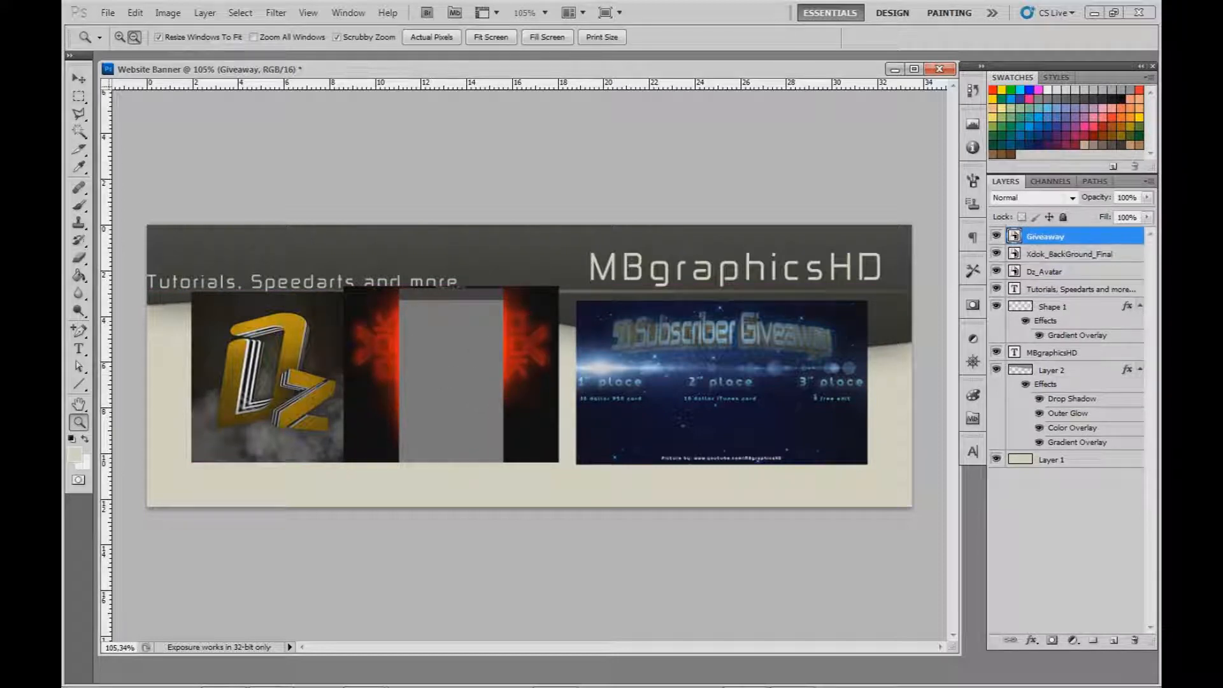
key(ctrl+t)
drag(756, 382, 685, 380)
key(Return)
key(z)
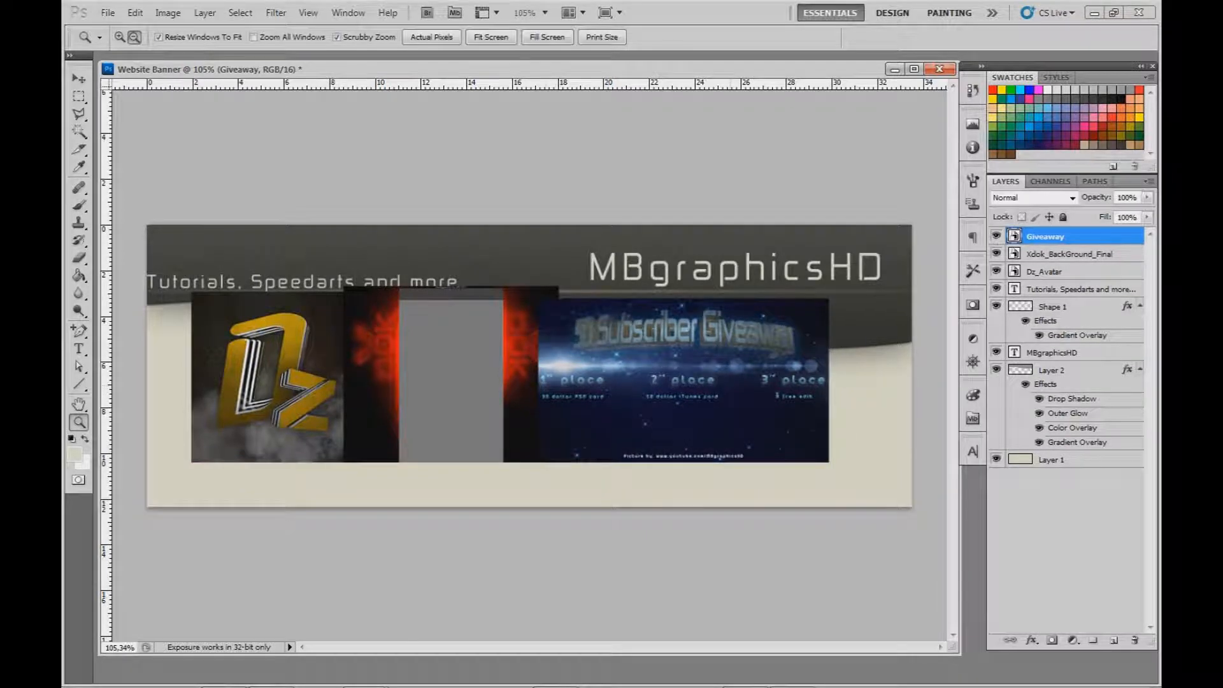
- Rasterize the Giveaway layer and erase its left edge with a soft 28 px eraser to blend it into the red background image
scroll(530, 366, up, 3)
key(e)
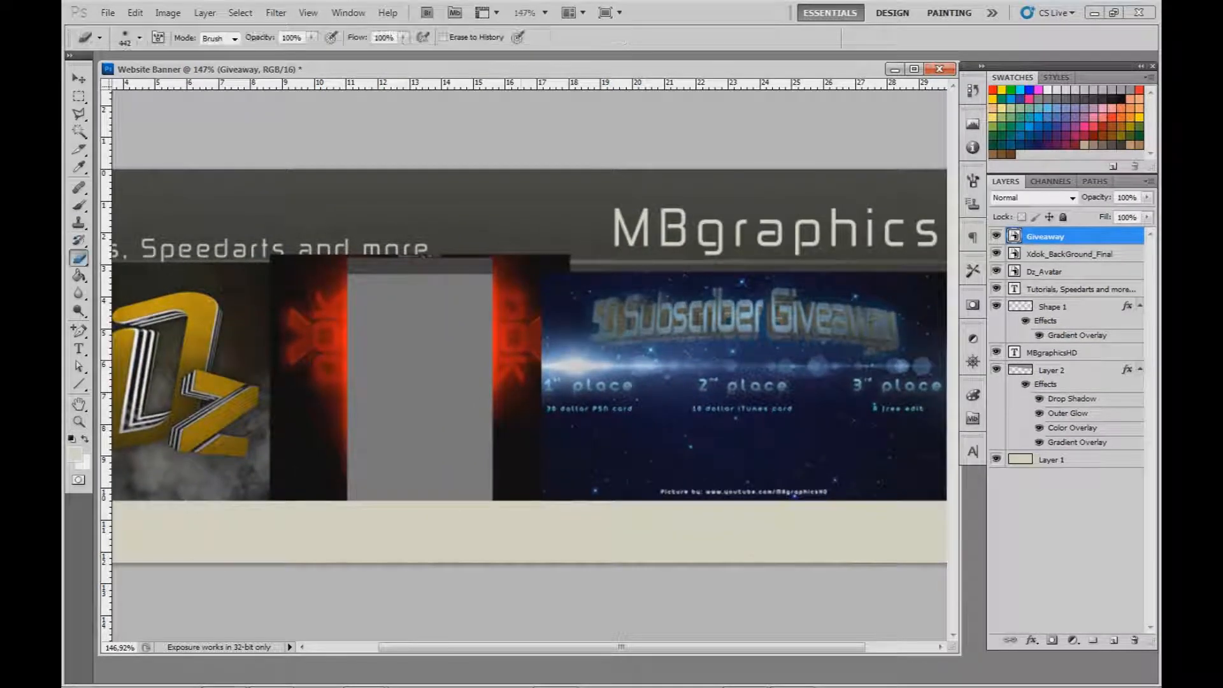
click(140, 37)
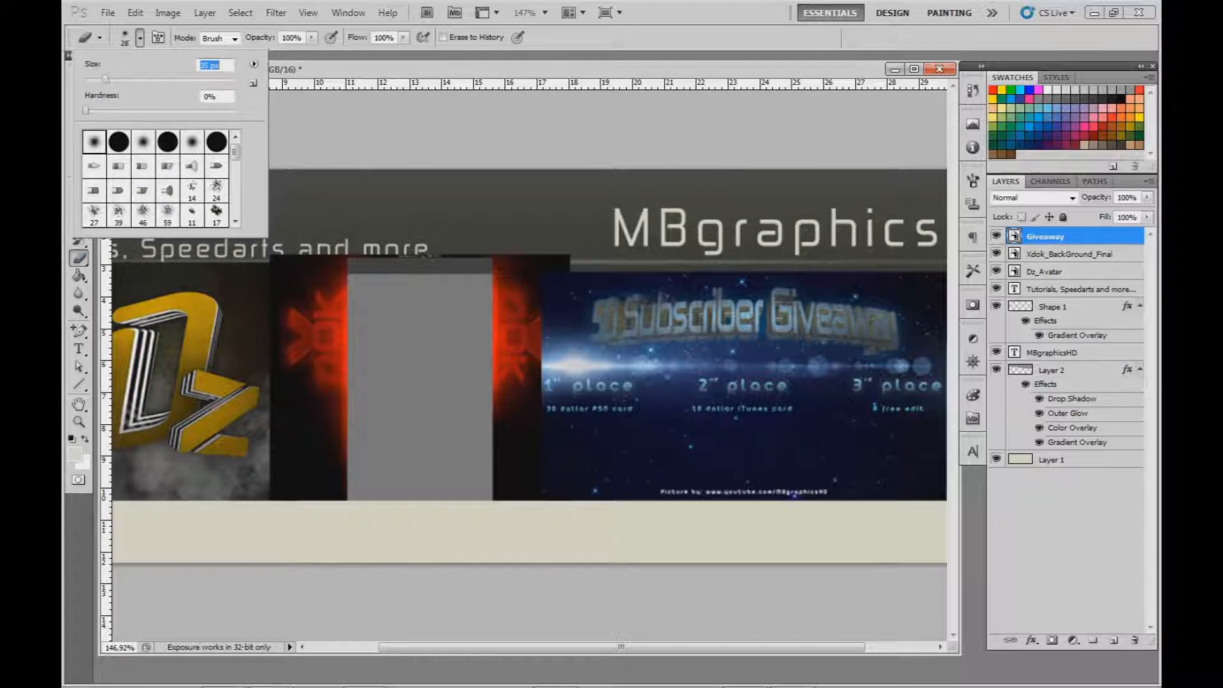
key(Escape)
click(552, 285)
key(Return)
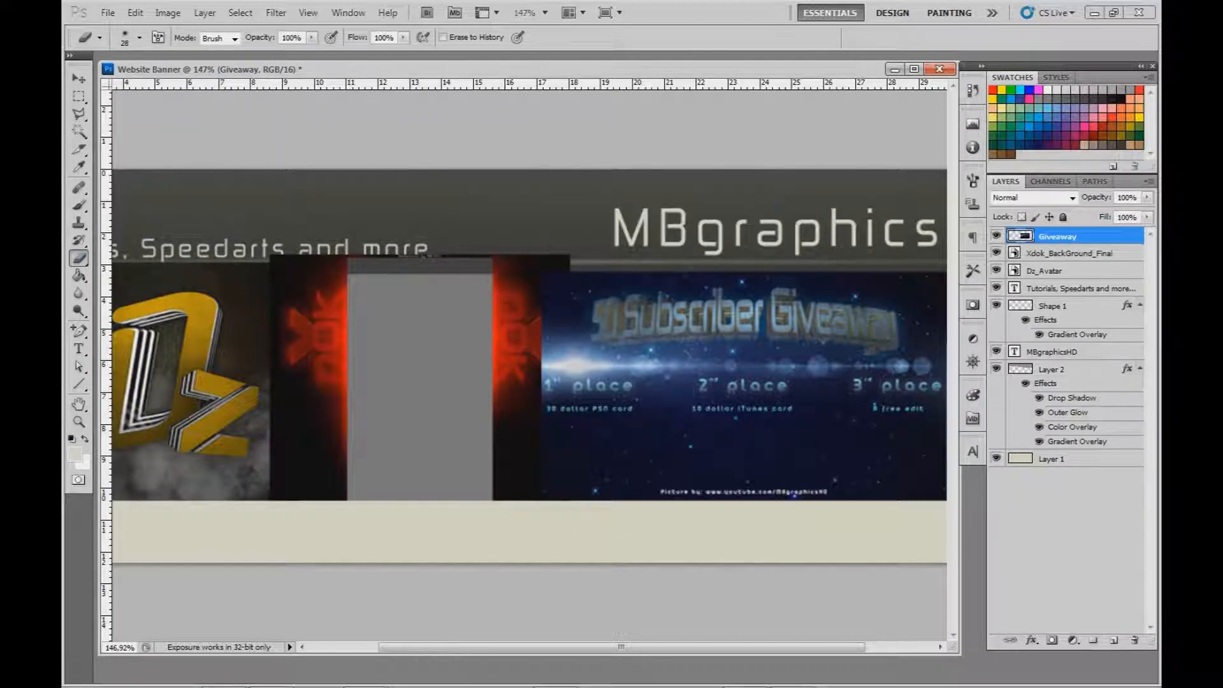
drag(548, 338, 550, 408)
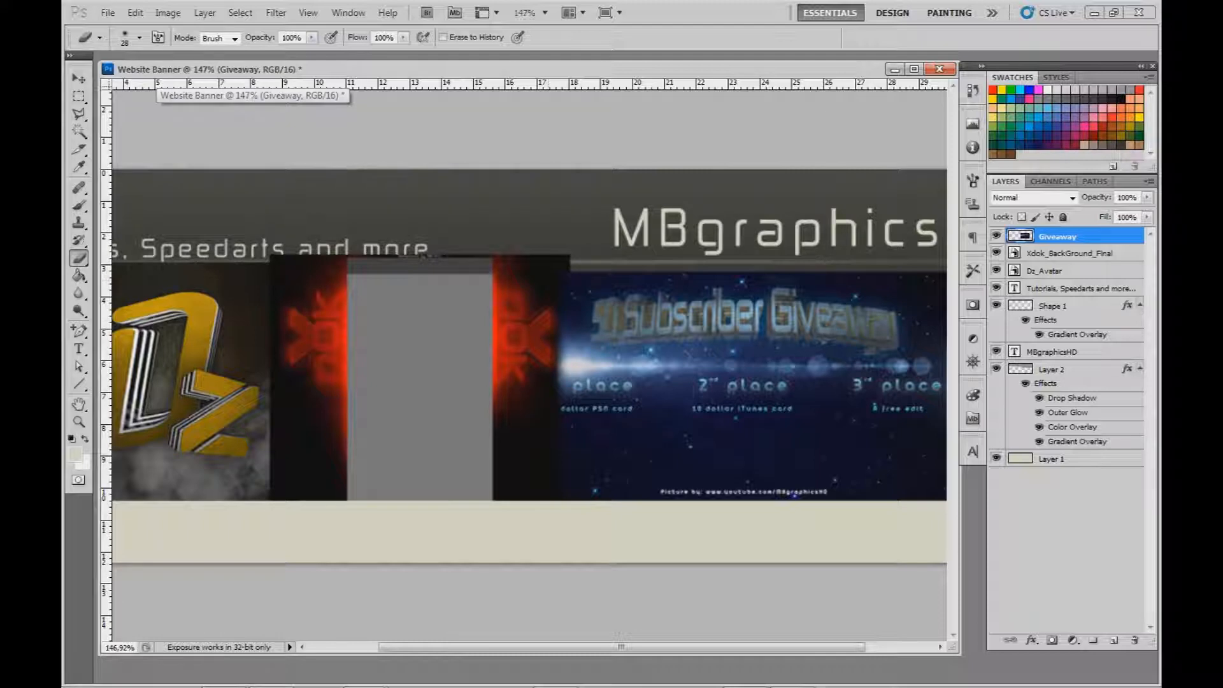
- Rasterize the Dz_Avatar layer and try erasing its lower right edge with the soft 28 px eraser
click(1049, 271)
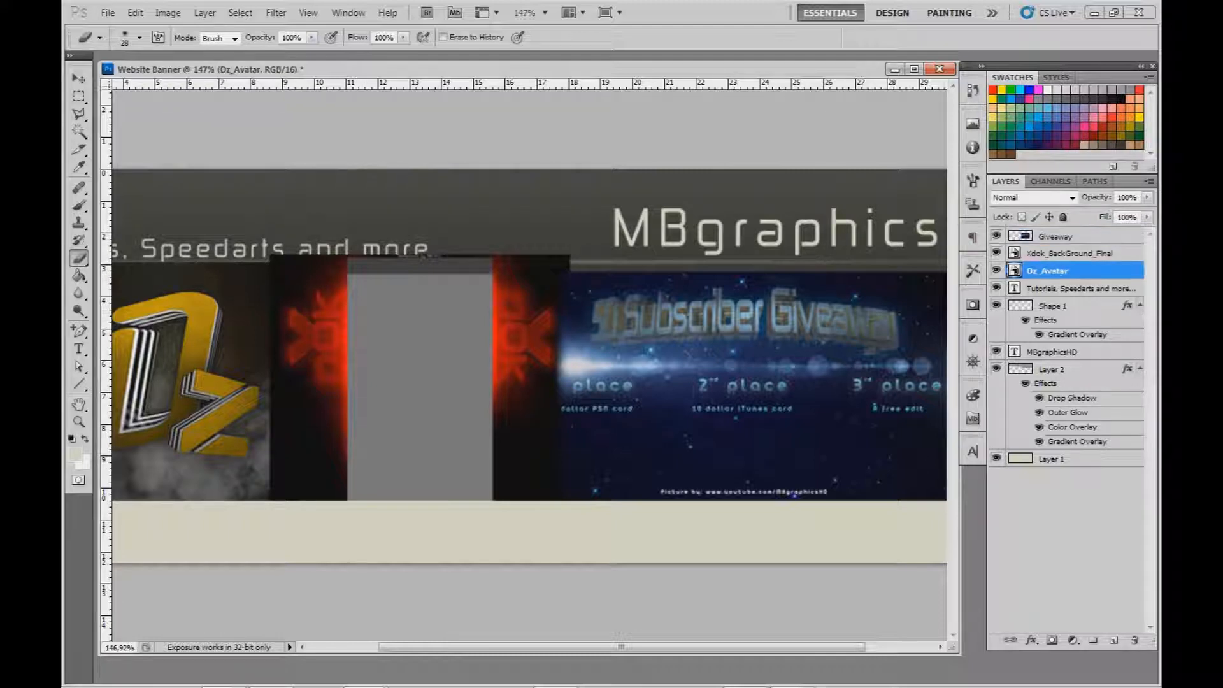
click(273, 281)
key(Return)
drag(259, 491, 257, 479)
key(ctrl+z)
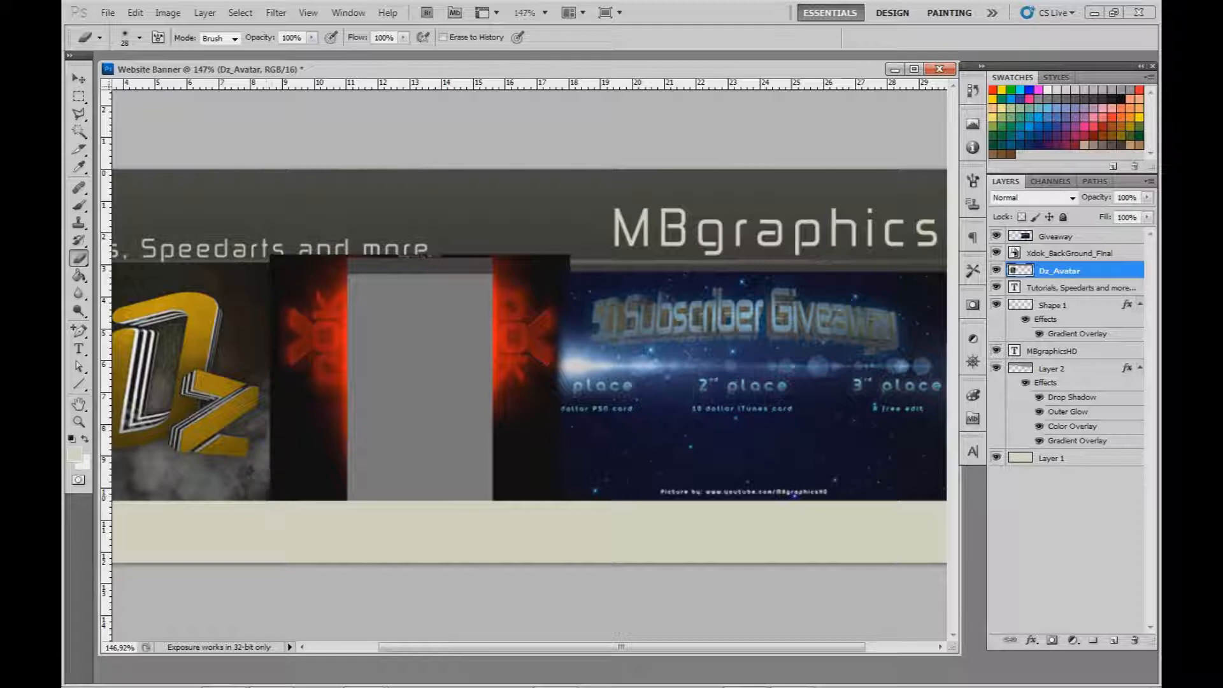
- Rasterize the Xdok_BackGround_Final layer and erase its left edge with the soft eraser to blend it into the Dz avatar
click(1070, 253)
click(275, 478)
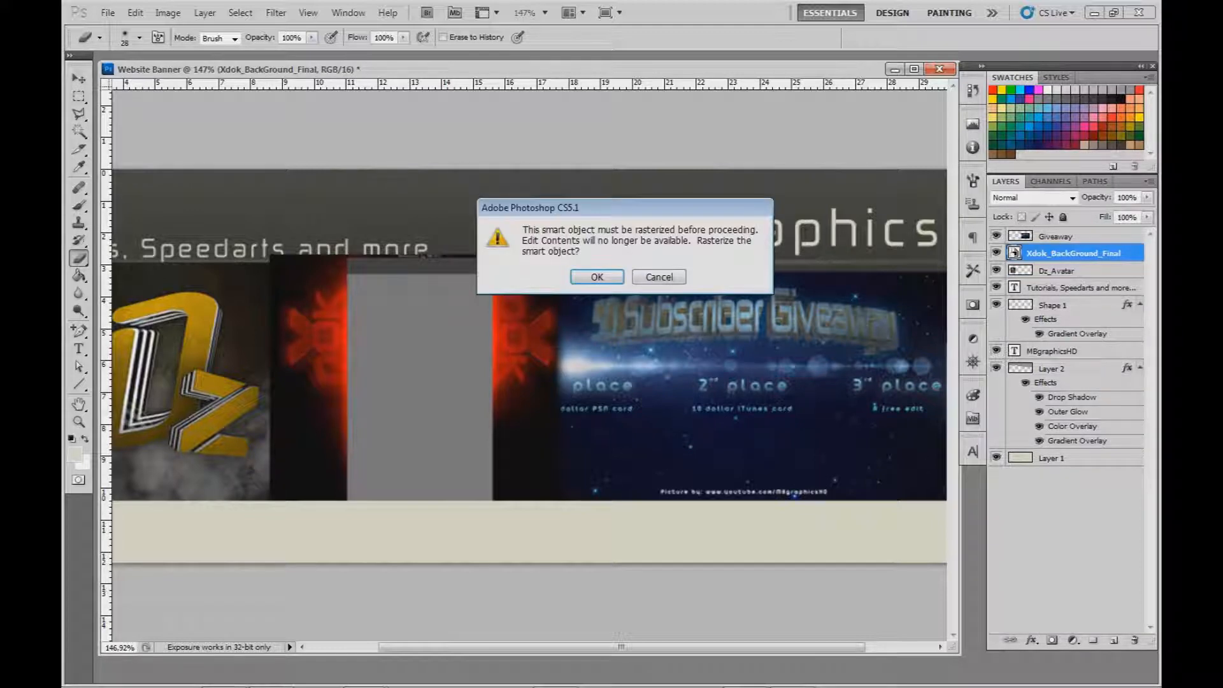
key(Return)
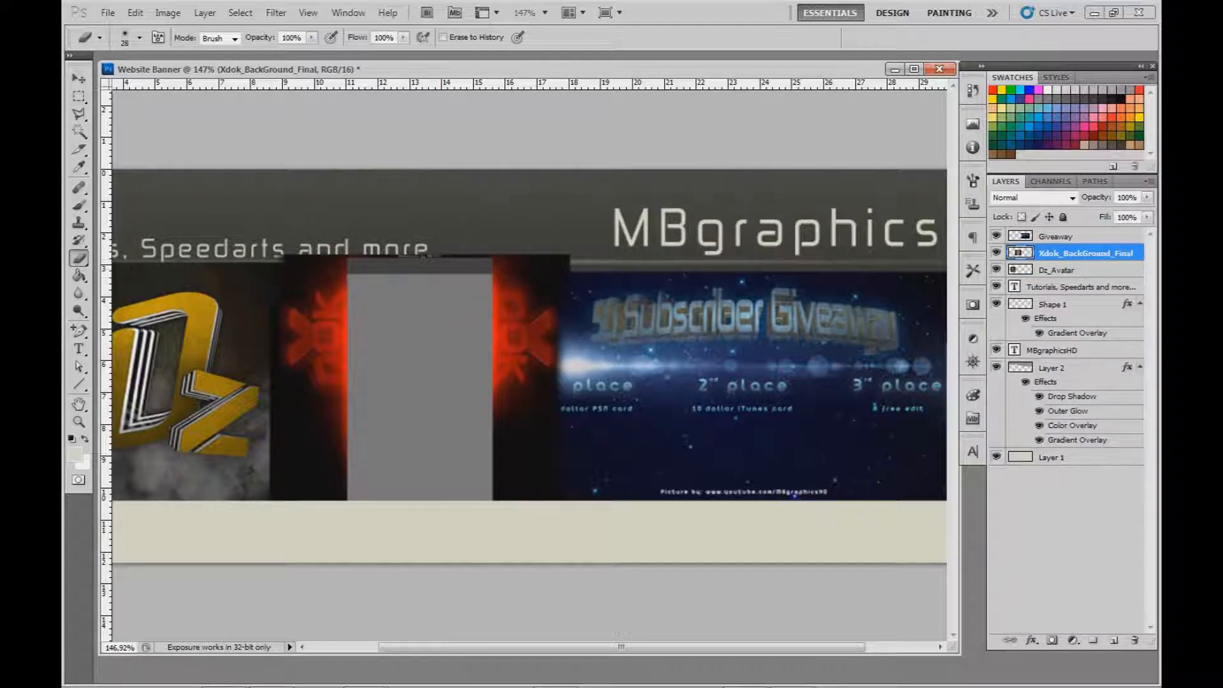
drag(275, 377, 277, 493)
- Set the eraser brush size to 114 px
key(z)
scroll(527, 363, down, 3)
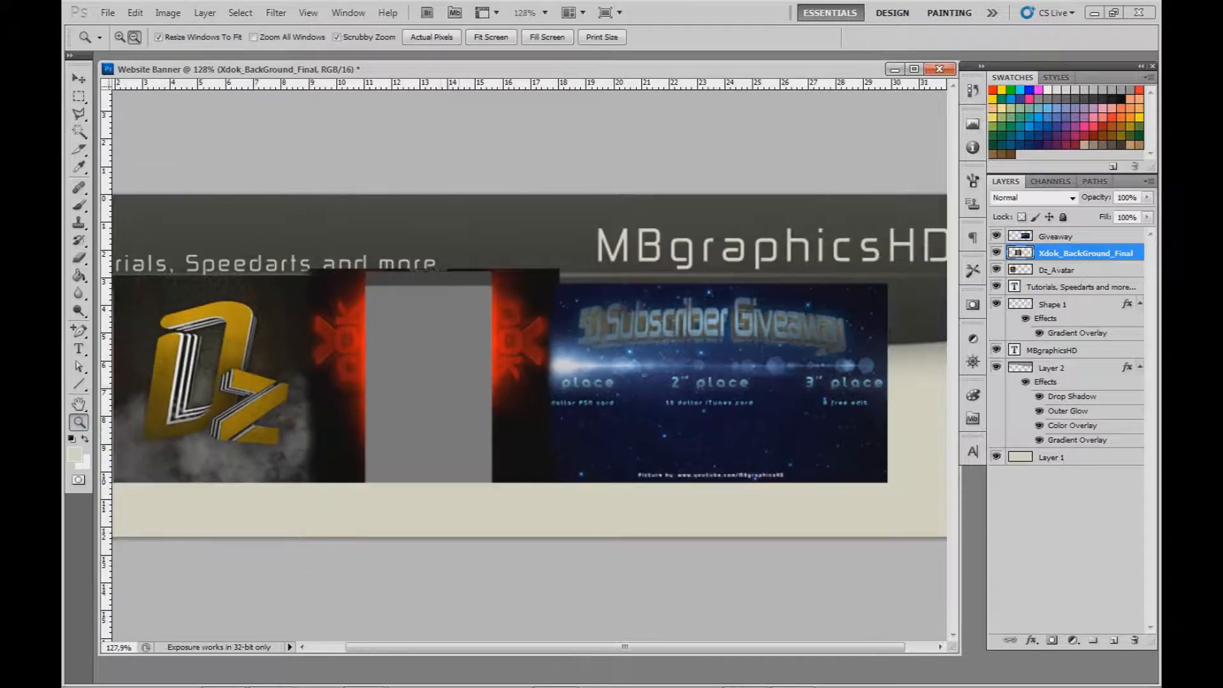
key(e)
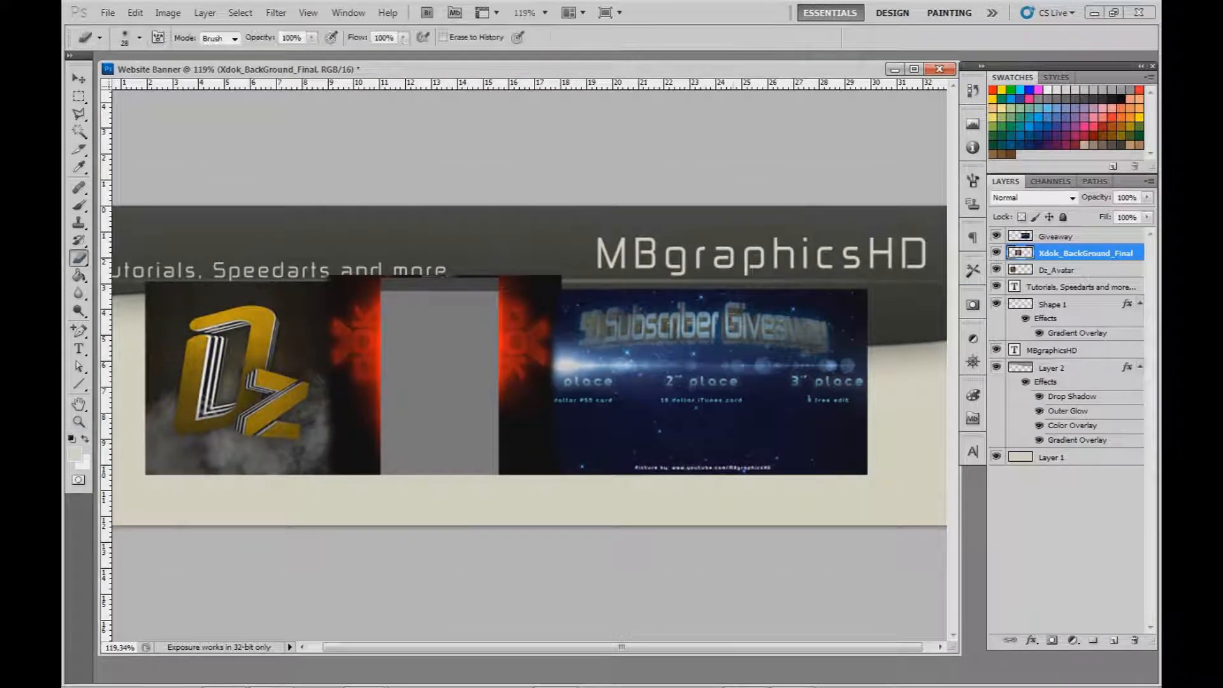
click(140, 37)
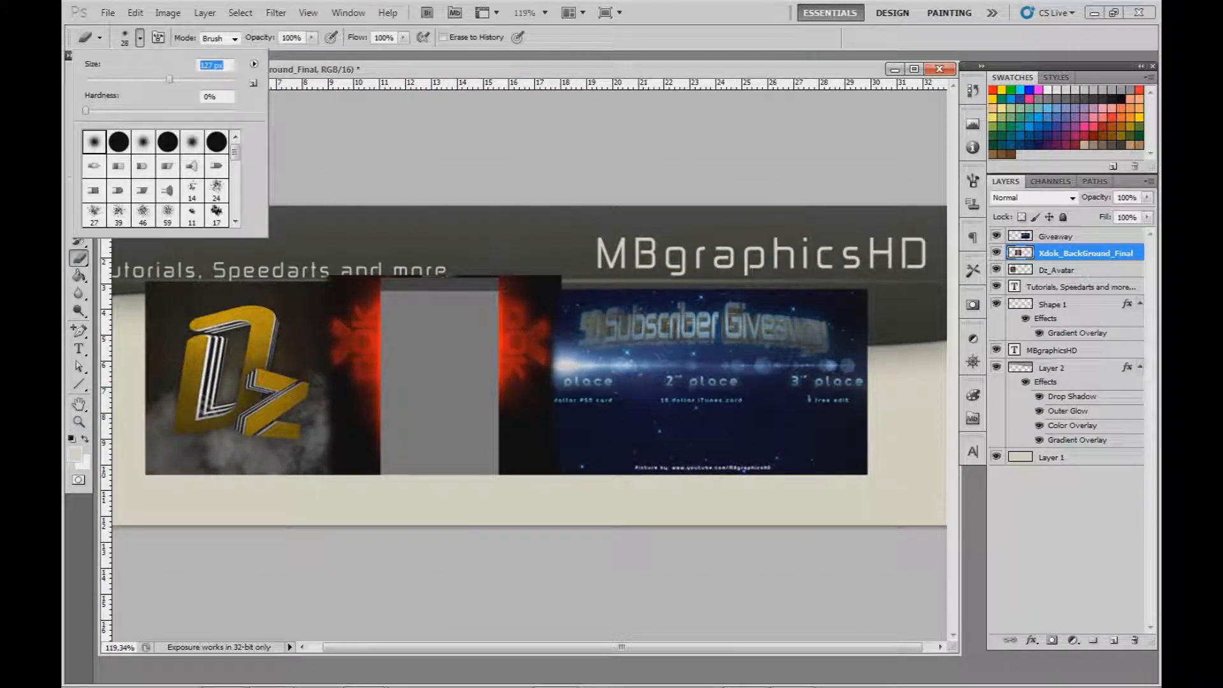
text(114)
key(Return)
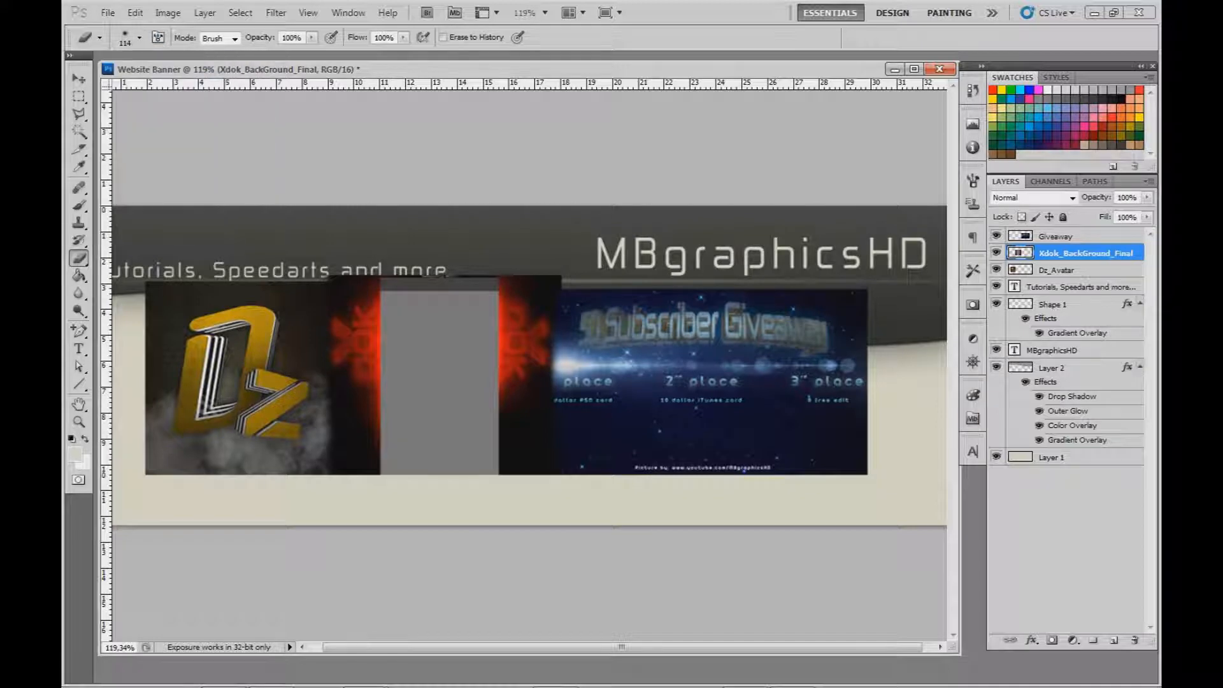
- Merge the Giveaway, Xdok_BackGround_Final and Dz_Avatar layers into one layer
click(1060, 270)
shift+click(1060, 236)
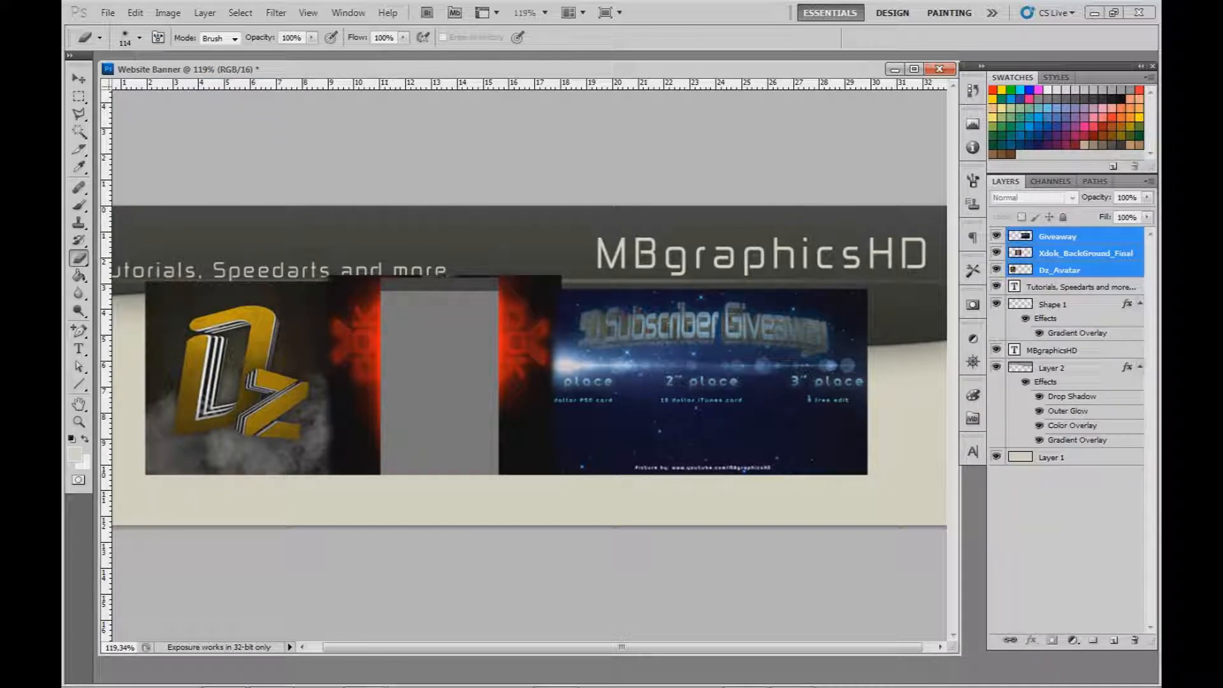
right_click(996, 251)
click(1045, 580)
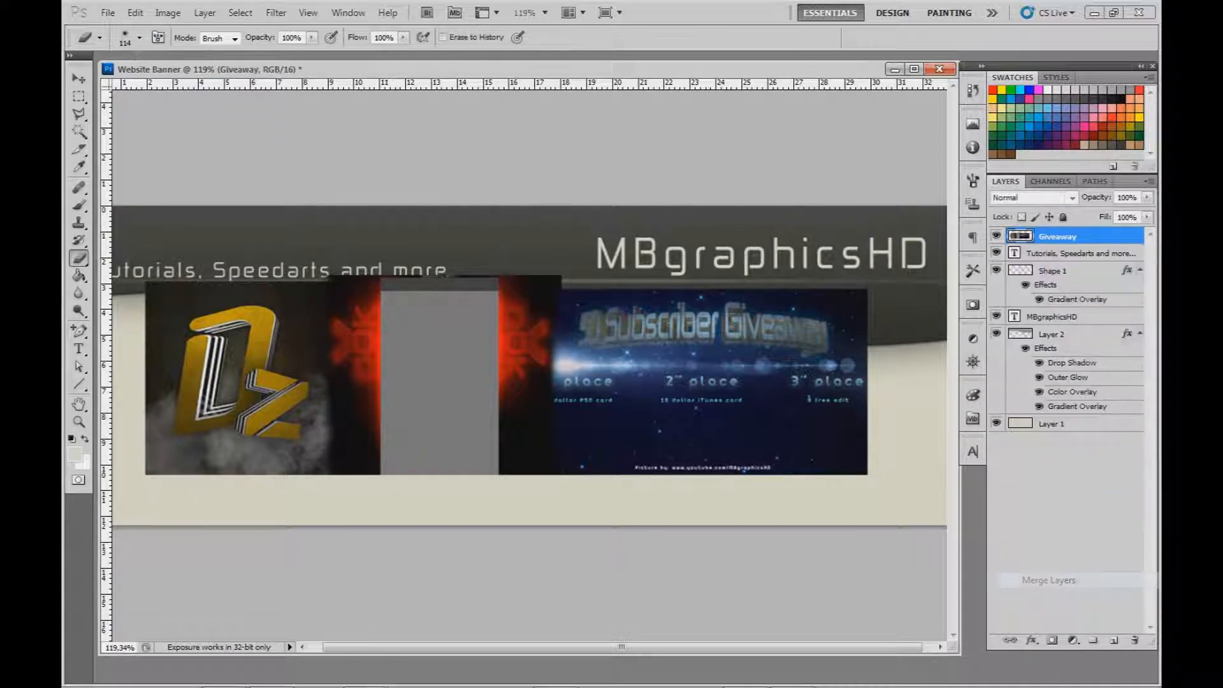
- Erase the merged image strip's sides and lower edge into a soft curve, and move its layer beneath Layer 2
mouse_move(879, 363)
mouse_down()
mouse_move(866, 407)
mouse_move(828, 446)
mouse_move(675, 488)
mouse_move(574, 473)
mouse_move(280, 471)
mouse_up()
mouse_move(573, 456)
mouse_down()
mouse_move(165, 440)
mouse_move(191, 414)
mouse_move(172, 389)
mouse_move(166, 299)
mouse_move(191, 423)
mouse_move(351, 449)
mouse_move(816, 440)
mouse_move(789, 427)
mouse_move(802, 423)
mouse_move(637, 439)
mouse_up()
mouse_move(857, 354)
mouse_down()
mouse_move(825, 401)
mouse_move(819, 382)
mouse_move(764, 411)
mouse_move(624, 440)
mouse_move(242, 440)
mouse_up()
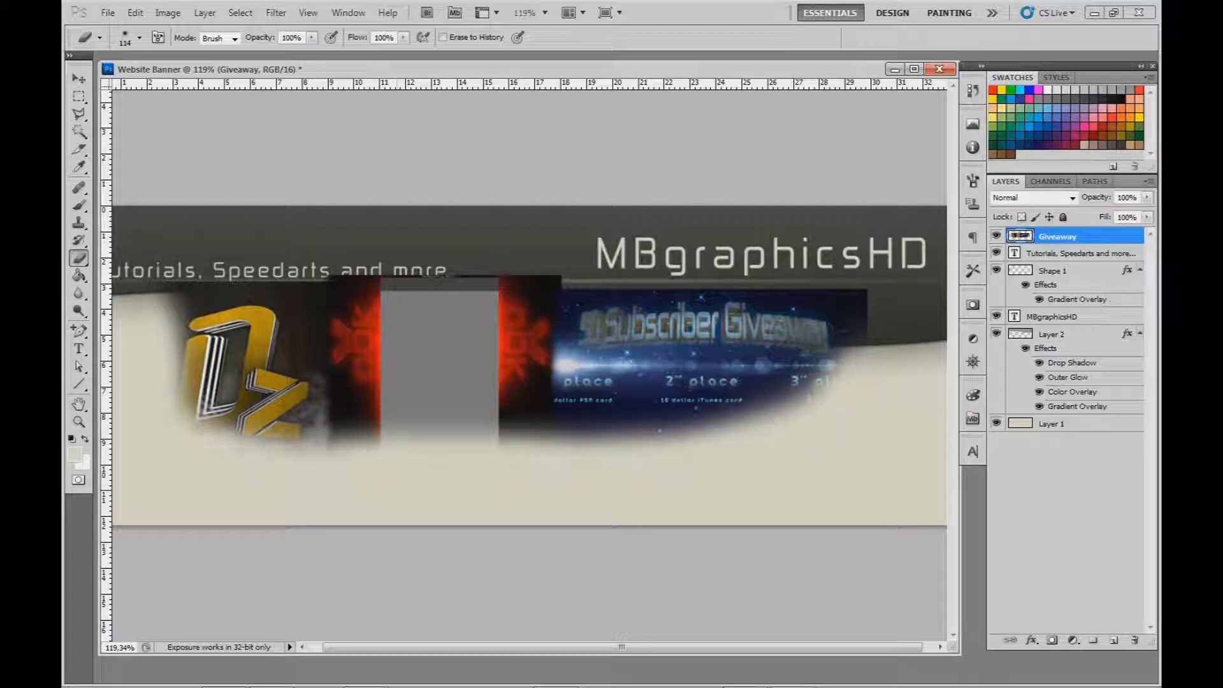
key(z)
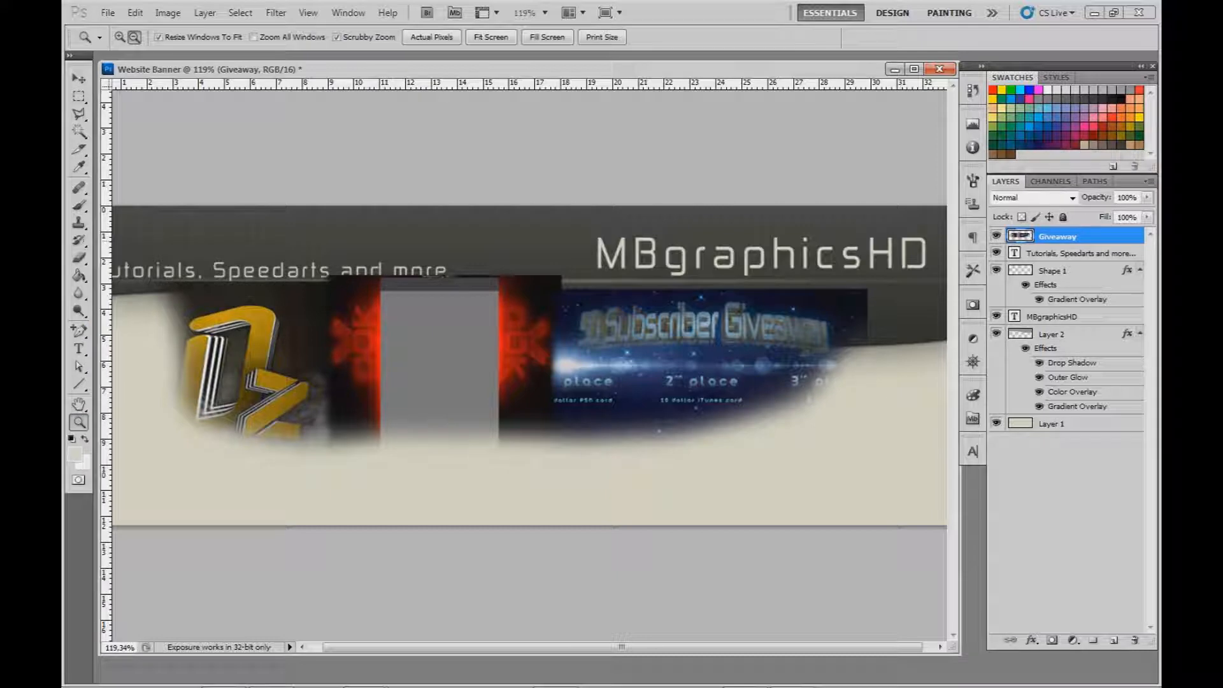
drag(1057, 236, 1058, 414)
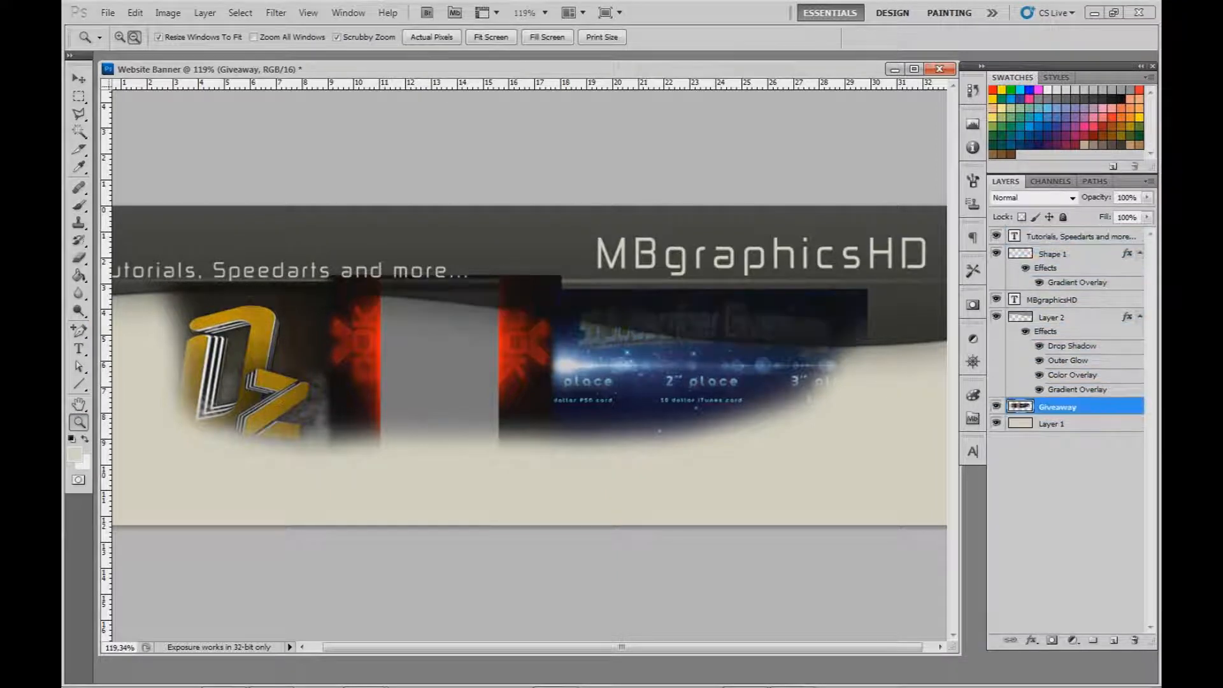
- Set Layer 2's blend mode to Normal so the dark wave covers the artwork strip beneath it
double_click(1089, 317)
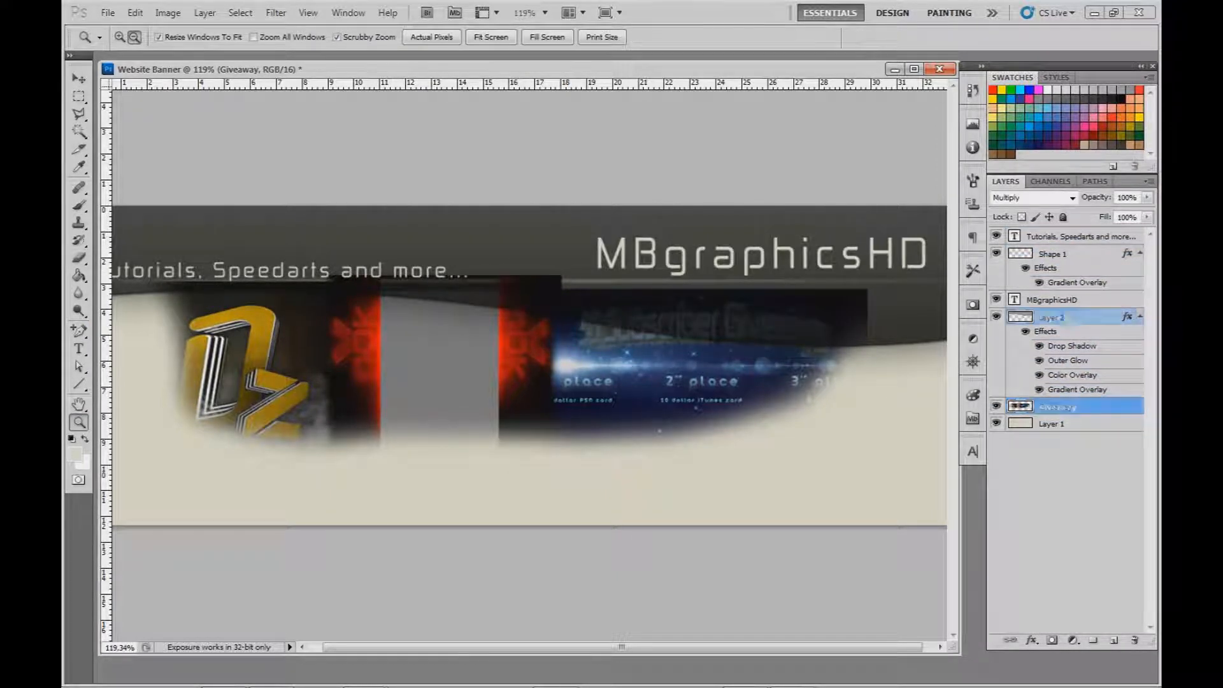
click(731, 465)
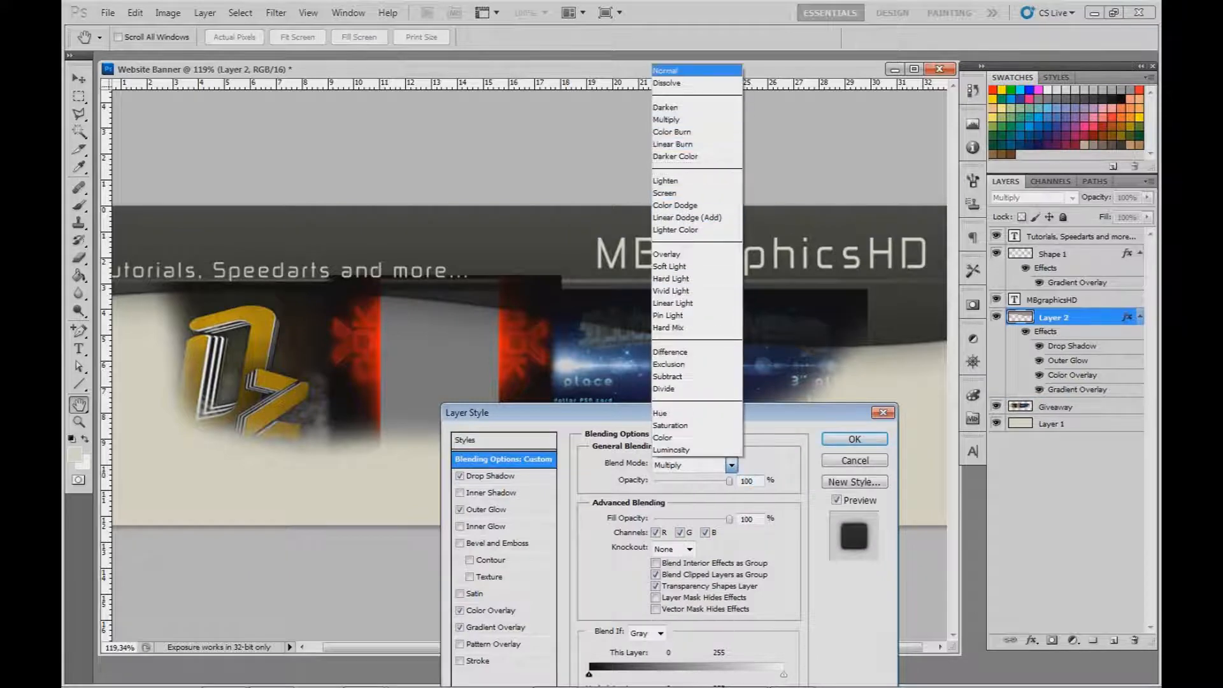
click(666, 83)
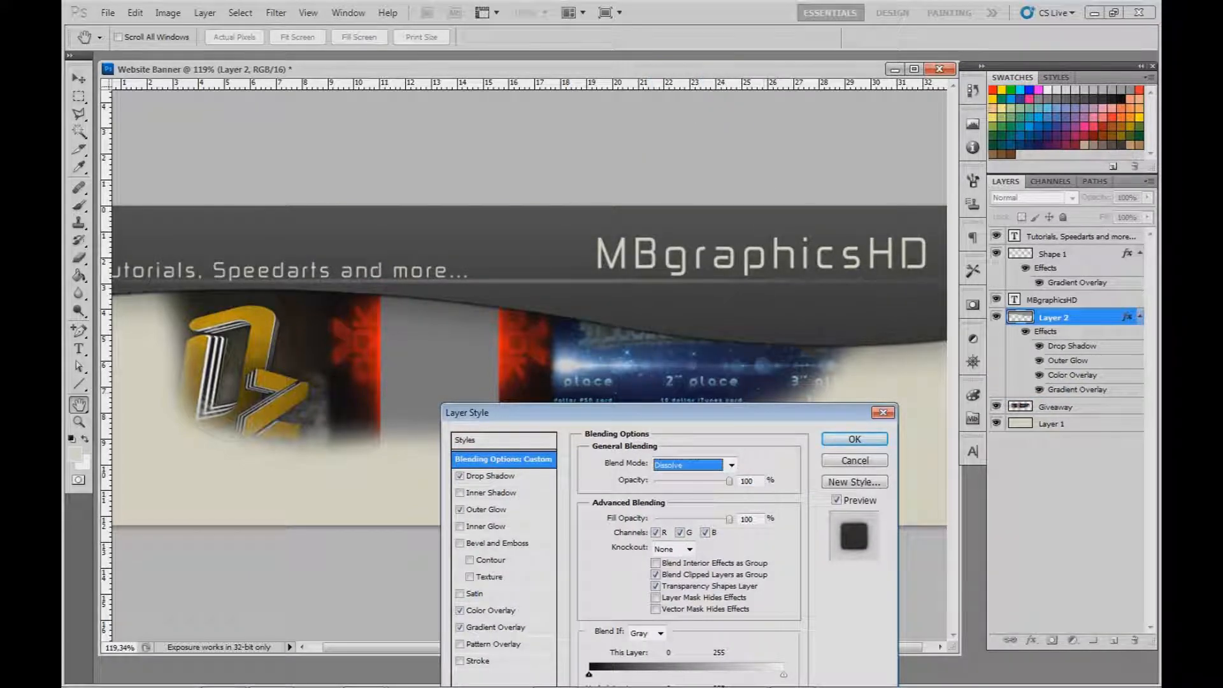
click(731, 465)
click(666, 72)
click(854, 439)
- Make Layer 2's drop shadow darker and wider, raising its opacity to 96% and increasing its size
double_click(1072, 345)
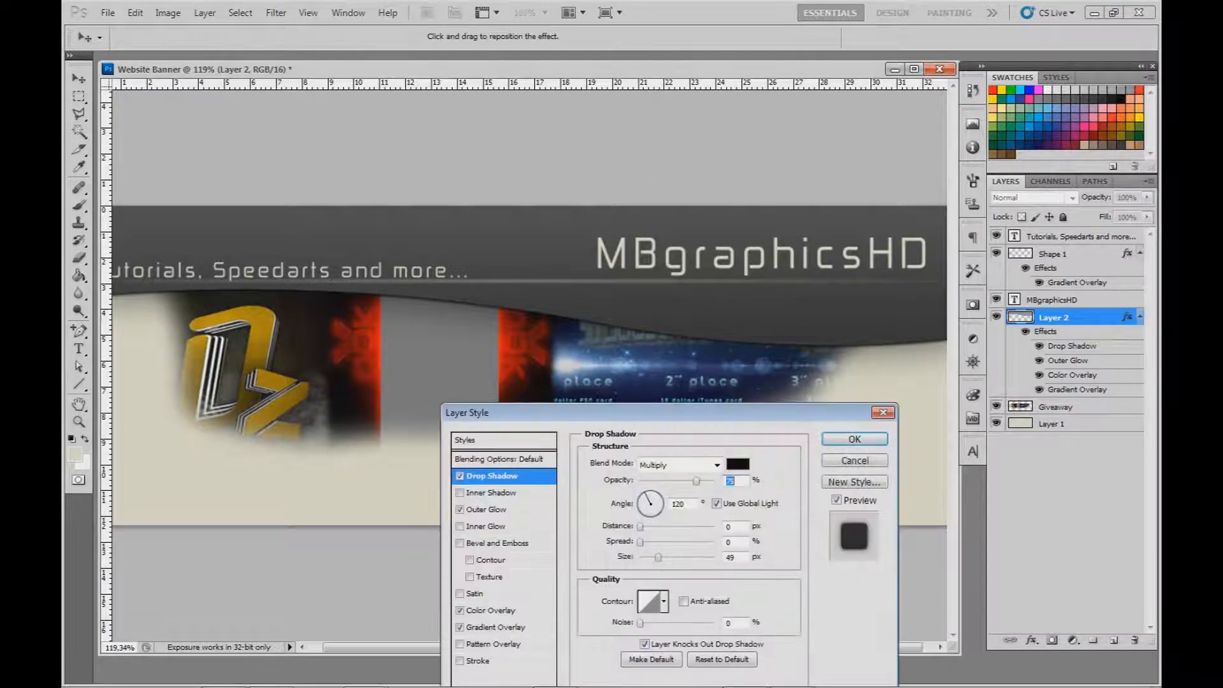
drag(640, 542, 697, 542)
drag(696, 482, 711, 481)
drag(697, 542, 673, 557)
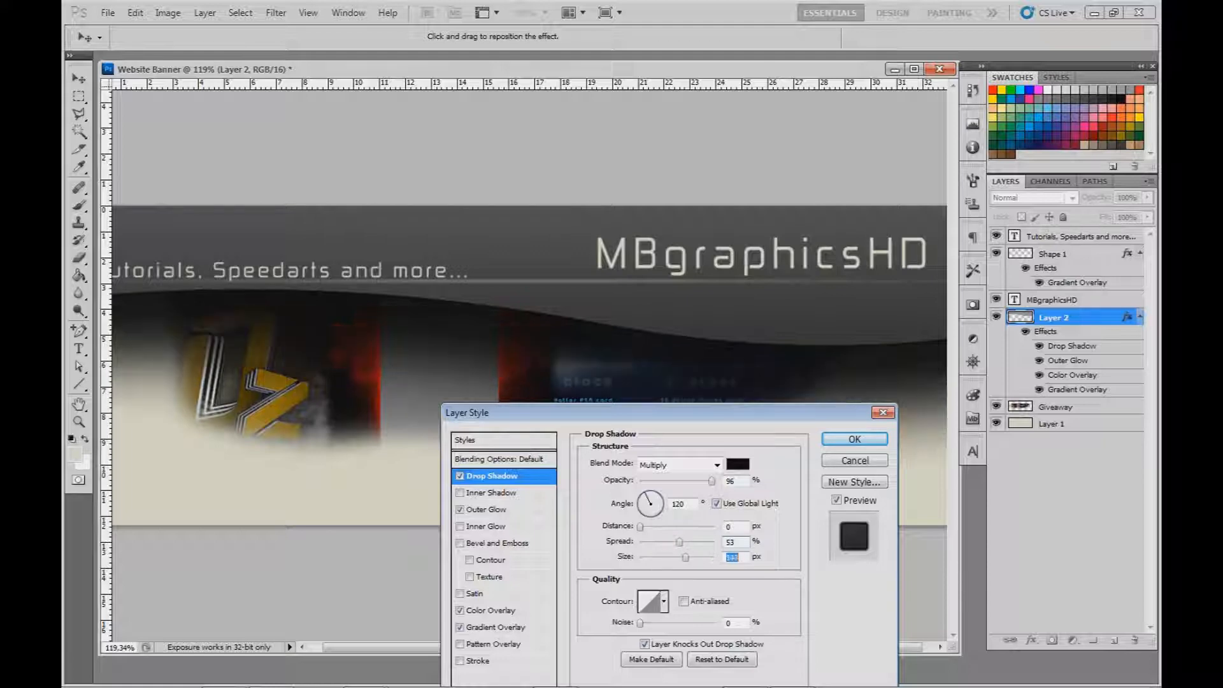
click(854, 439)
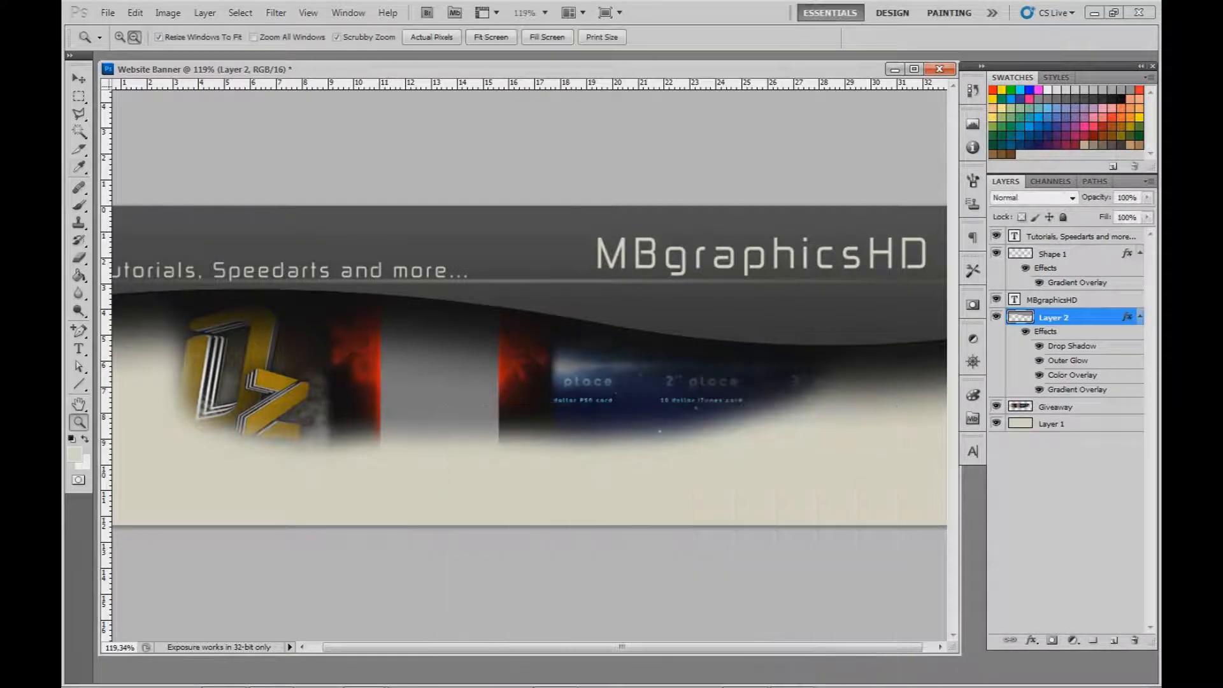
- Try the Overlay and Multiply blend modes on the MBgraphicsHD text layer and restore Normal at 100% opacity
click(1076, 301)
double_click(1076, 300)
click(731, 465)
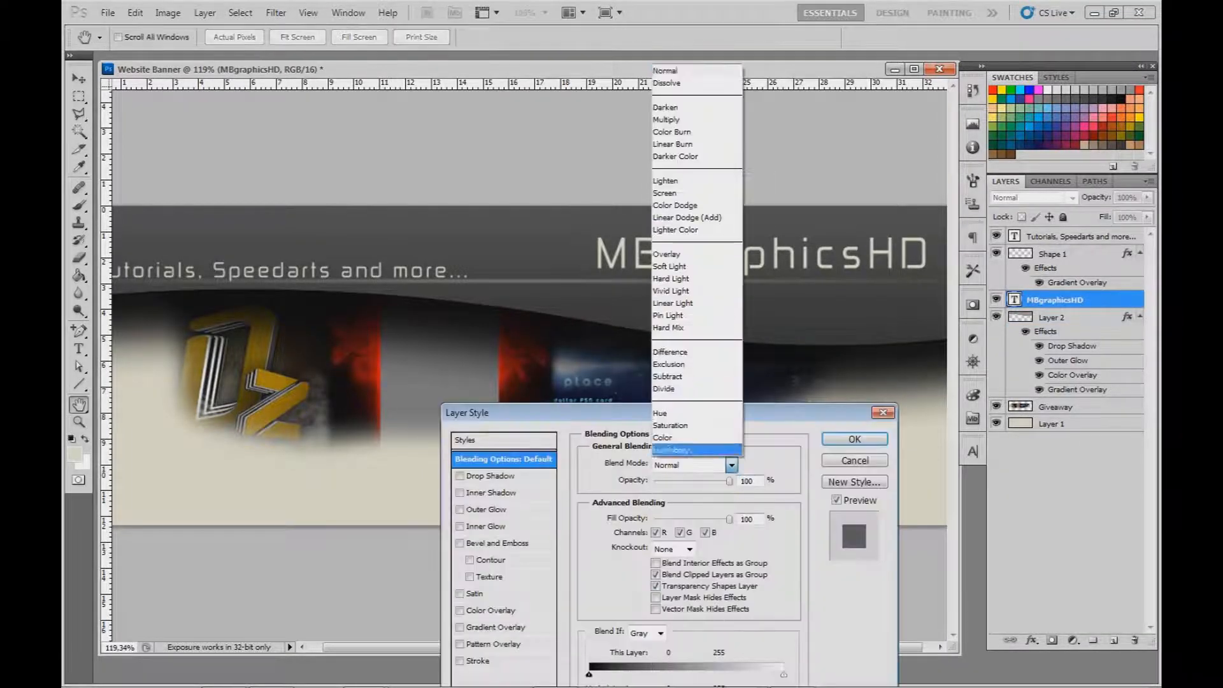
click(695, 254)
click(731, 465)
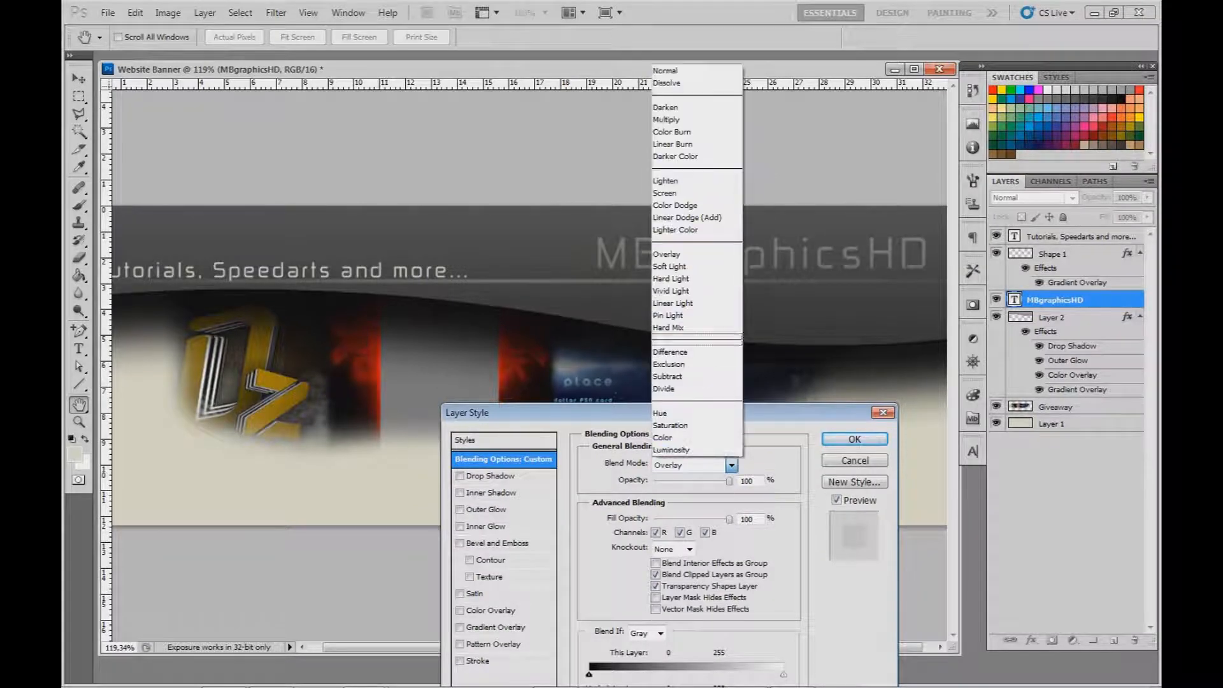
click(694, 120)
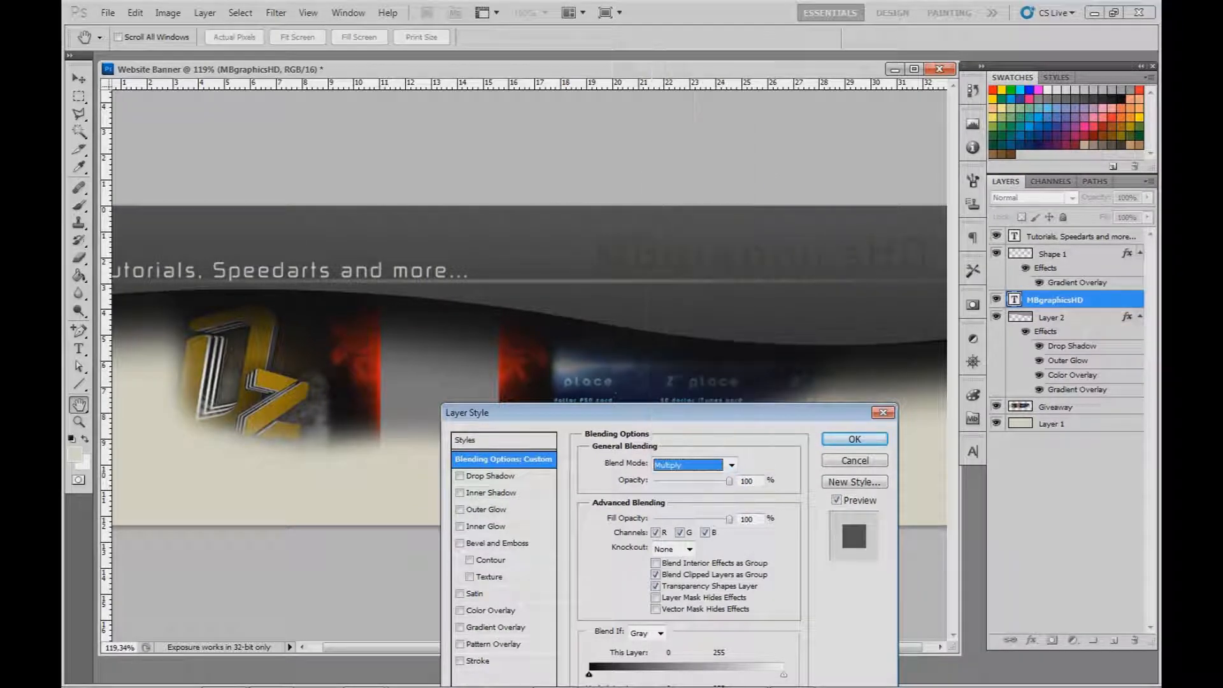
drag(729, 482, 667, 481)
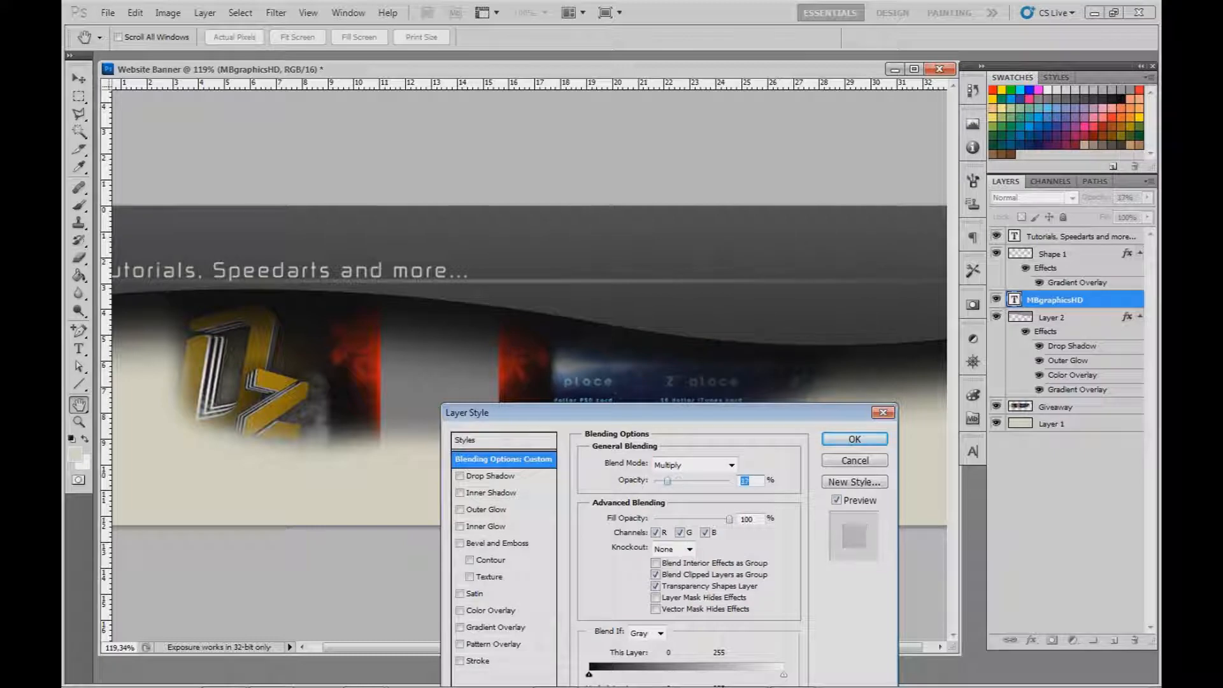
text(100)
click(732, 465)
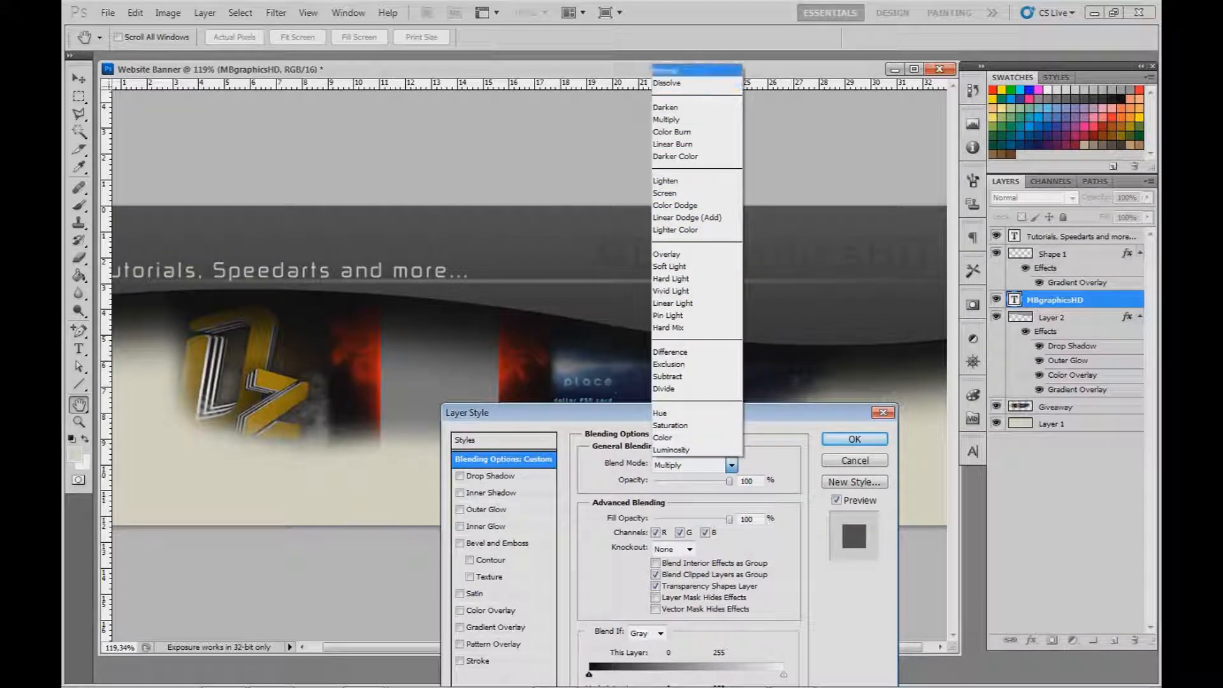
click(665, 70)
click(854, 439)
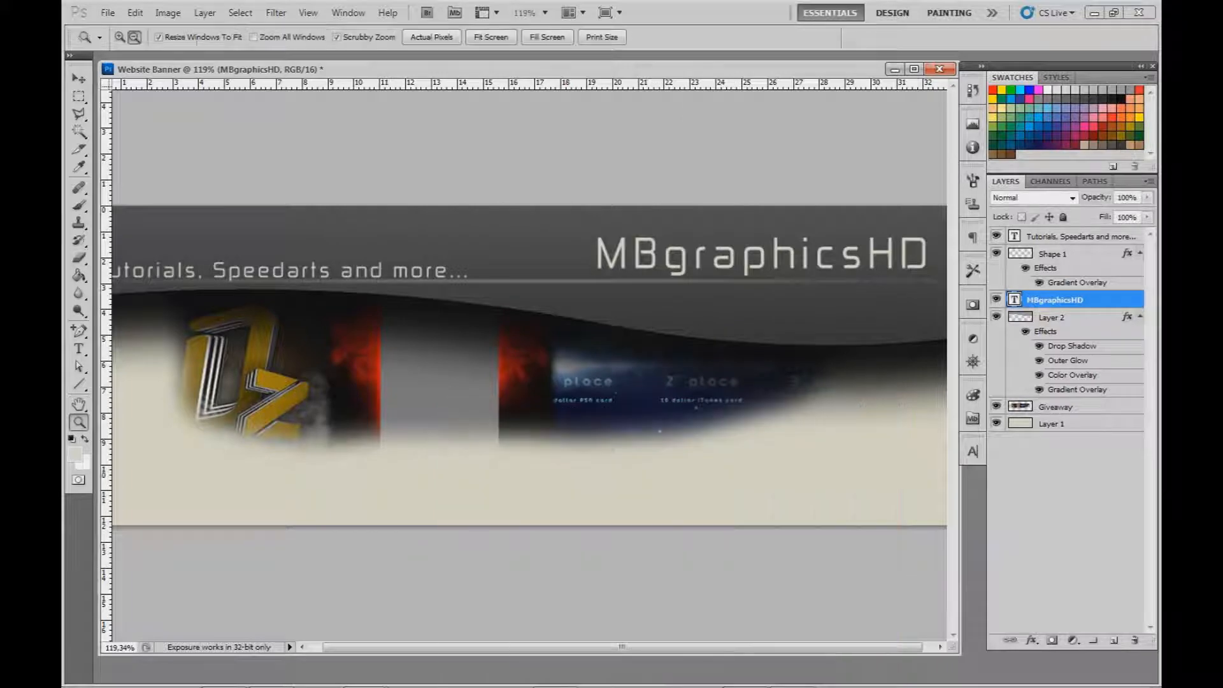
- Set the Giveaway layer's blend mode to Multiply in its blending options
click(1096, 254)
double_click(1105, 407)
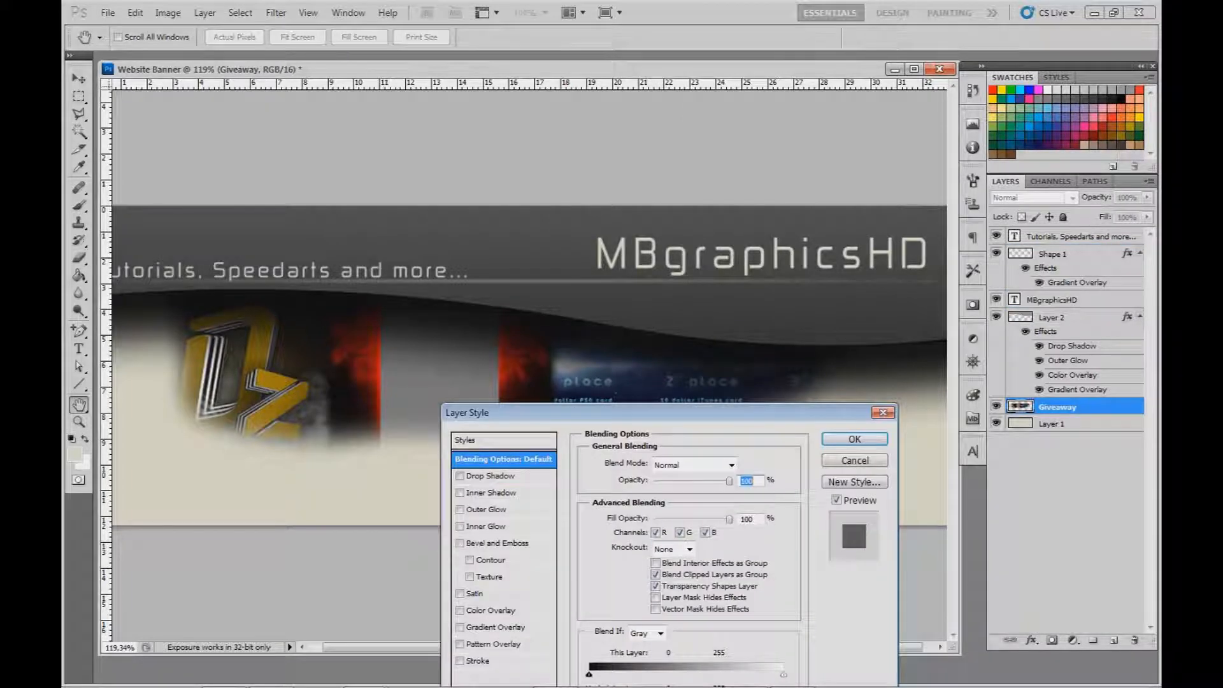
click(732, 465)
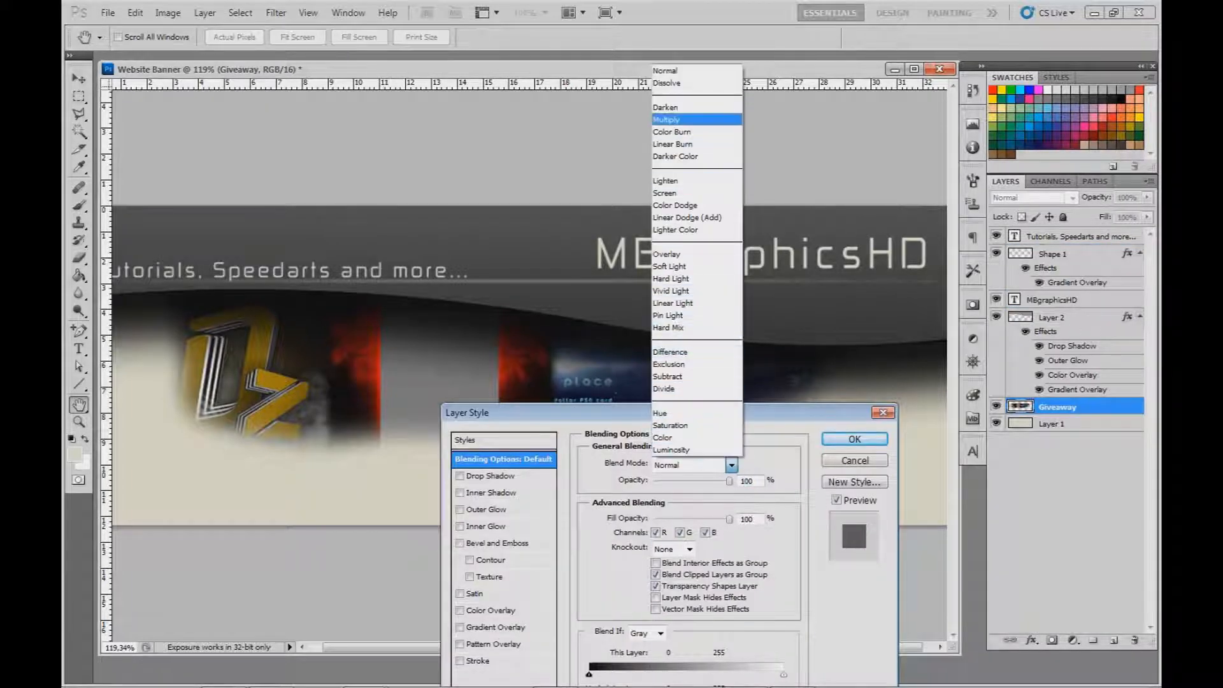
click(688, 119)
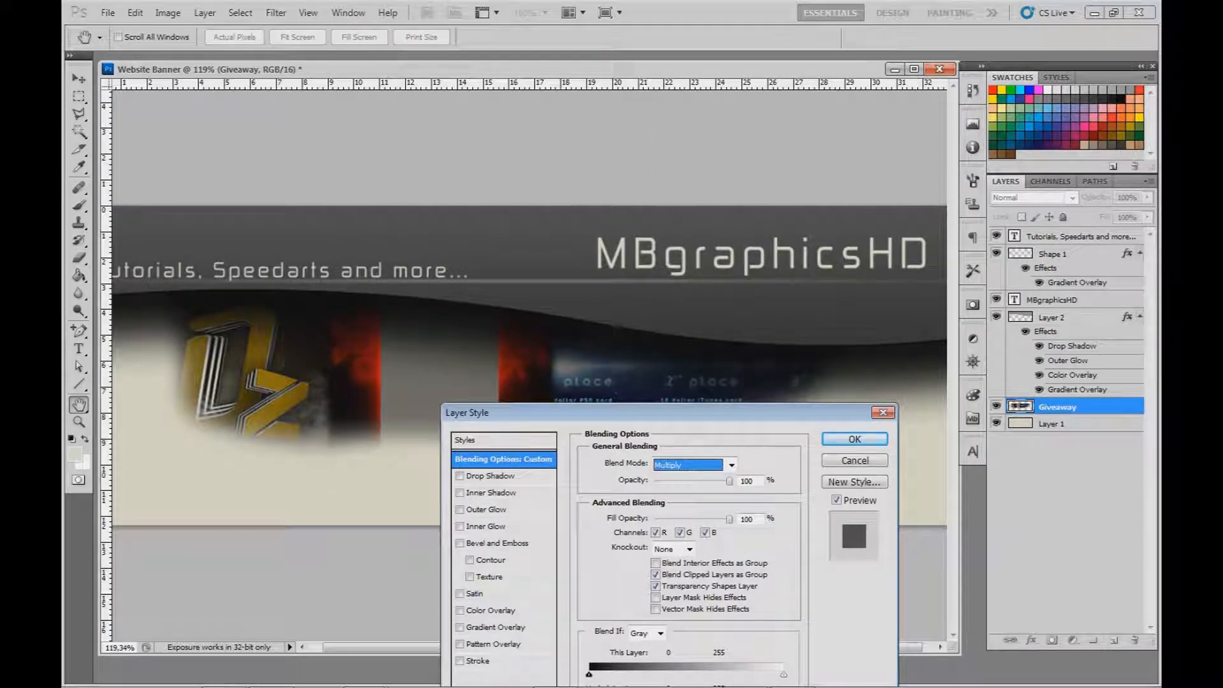
- Compare the other blend modes on the Giveaway layer and return it to Multiply
key(Down)
key(Down)
key(Up)
key(Down)
key(Up)
key(Down)
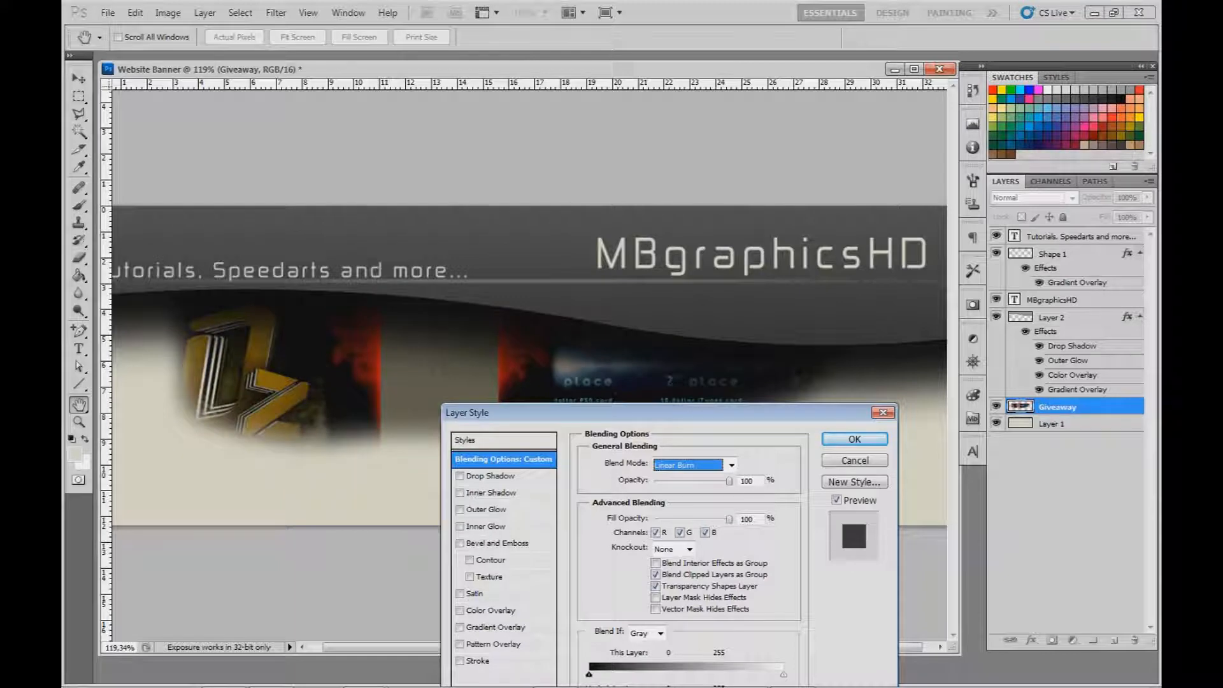
key(Down)
key(Down)
key(Down)
key(Down)
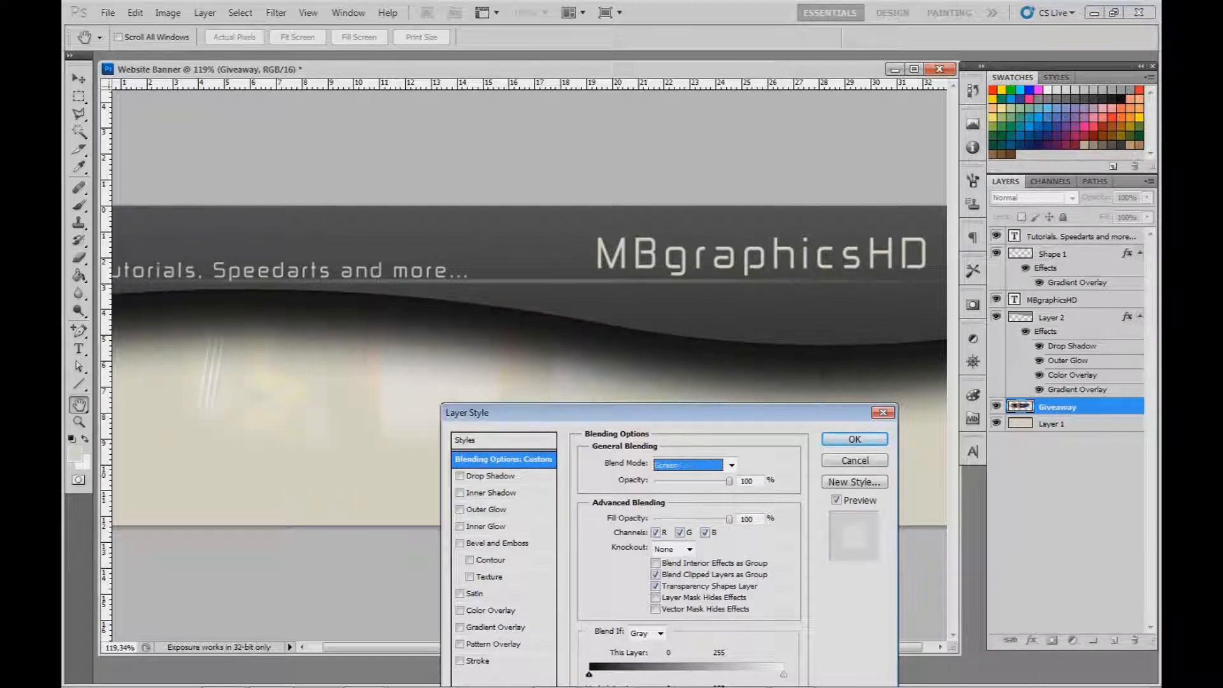
key(Down)
key(Down)
key(Down)
key(Down)
key(Down)
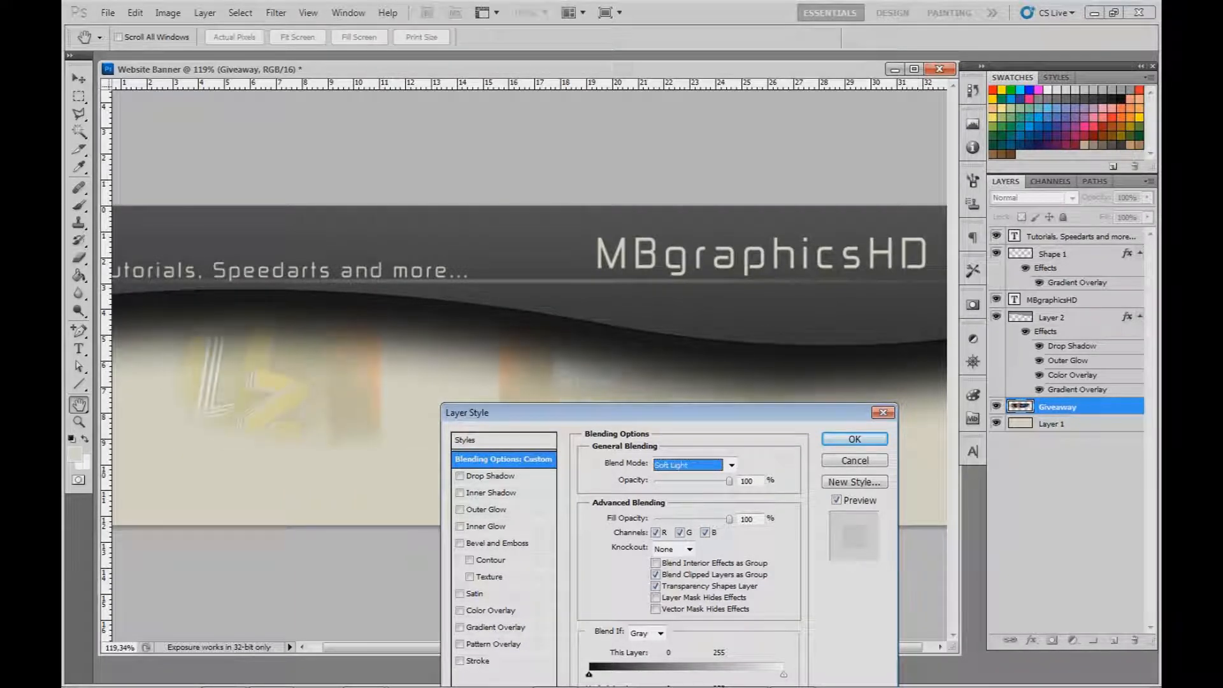
key(Down)
key(Down)
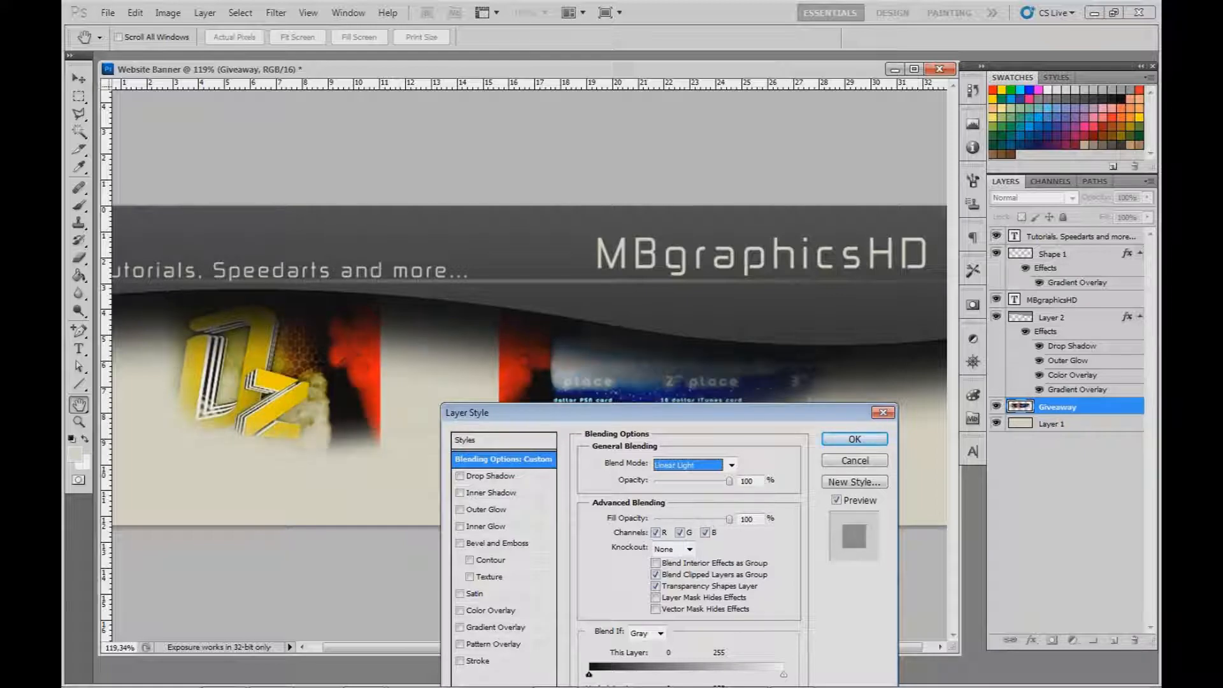
key(Down)
key(Down)
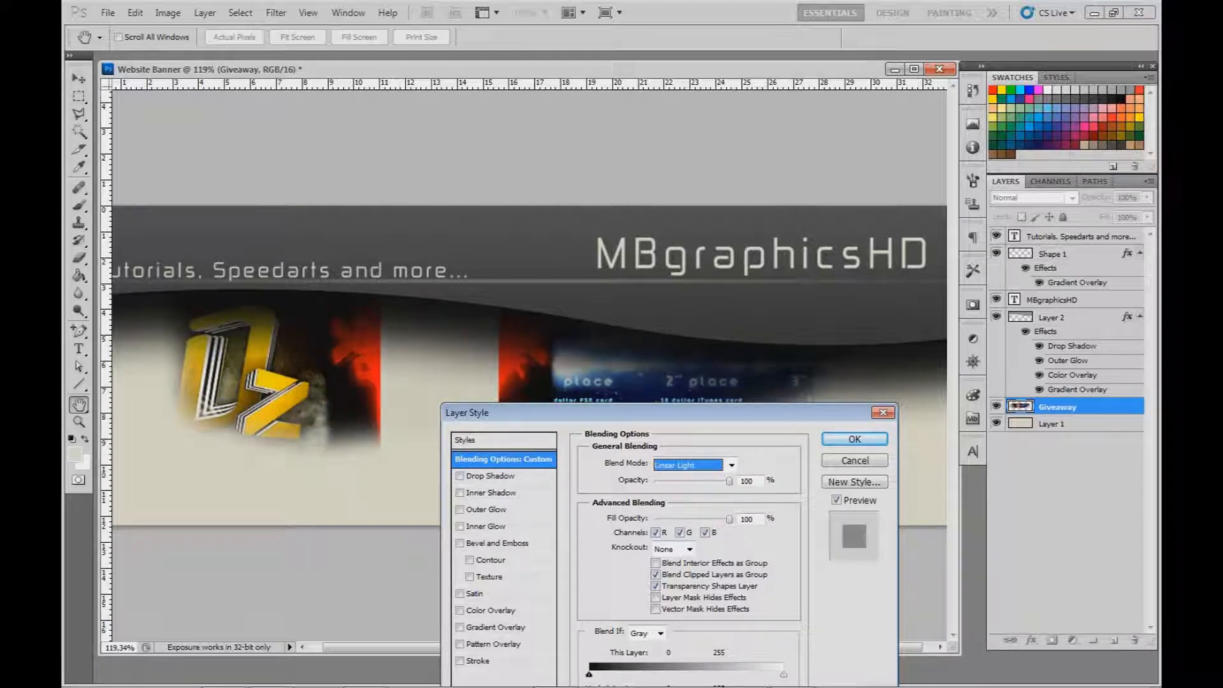
key(Down)
key(Down)
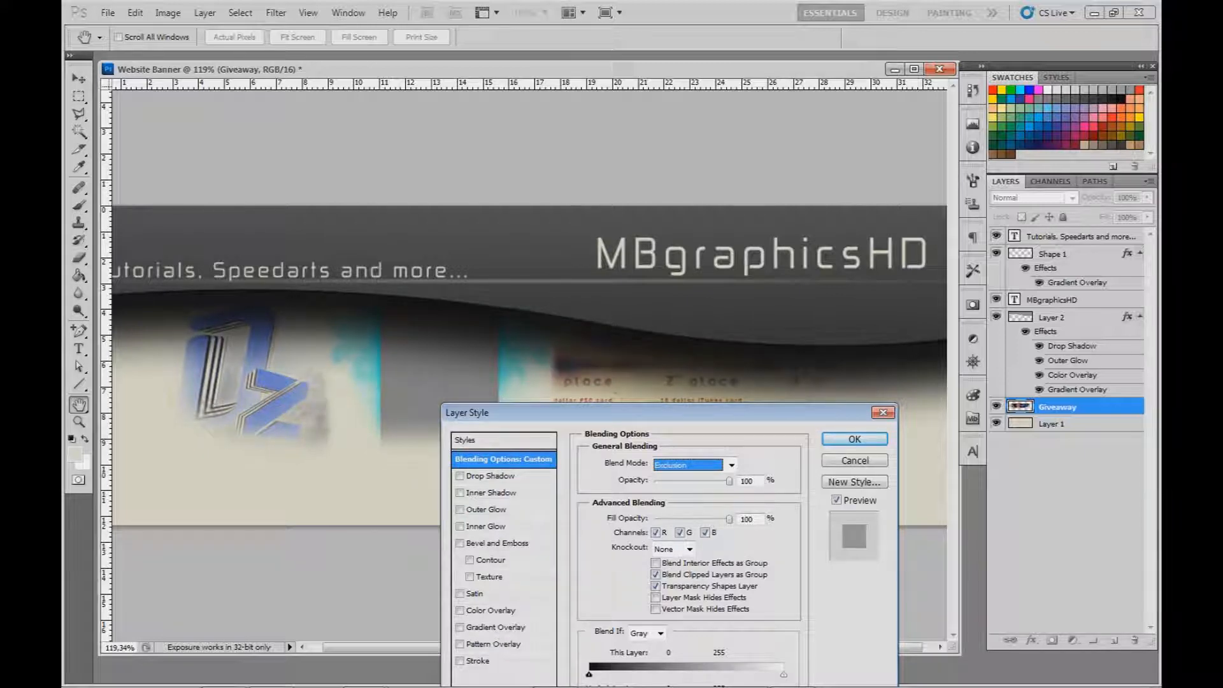
key(Down)
key(Down)
key(Down)
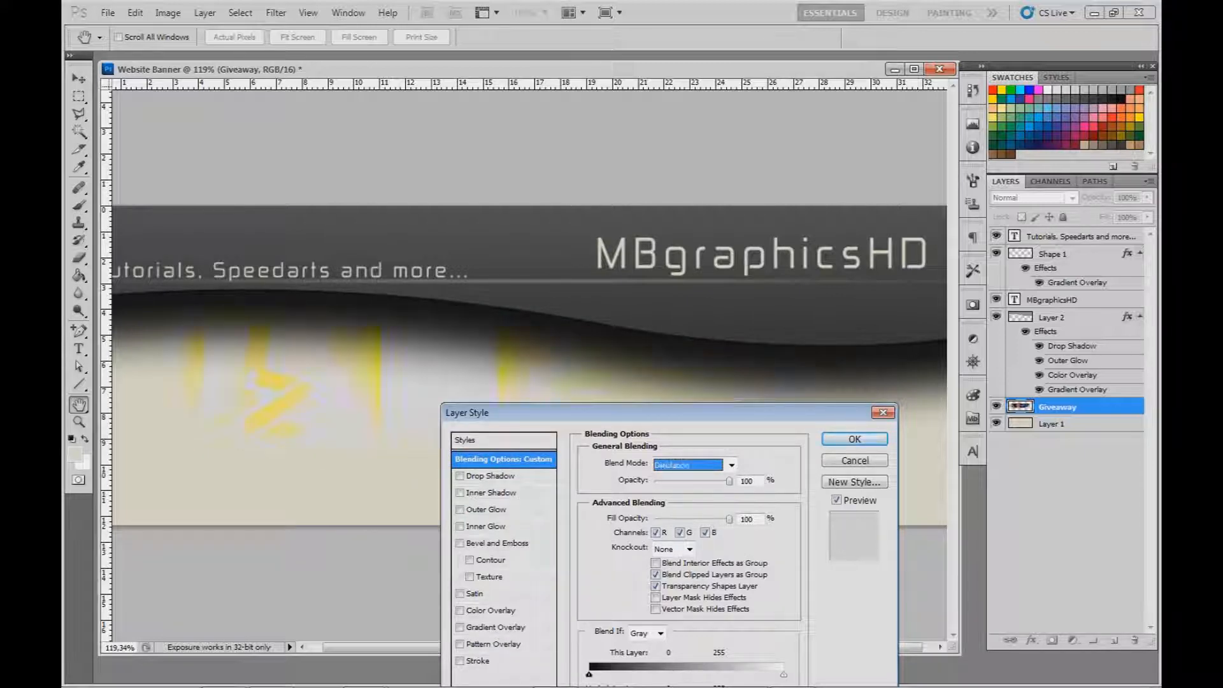
key(Down)
key(Up)
key(Up)
key(Up)
key(Up)
key(Up)
key(Up)
key(Up)
key(Up)
key(Up)
key(Up)
key(Up)
key(Up)
key(Up)
key(Up)
key(Up)
key(Up)
key(Up)
key(Up)
key(Up)
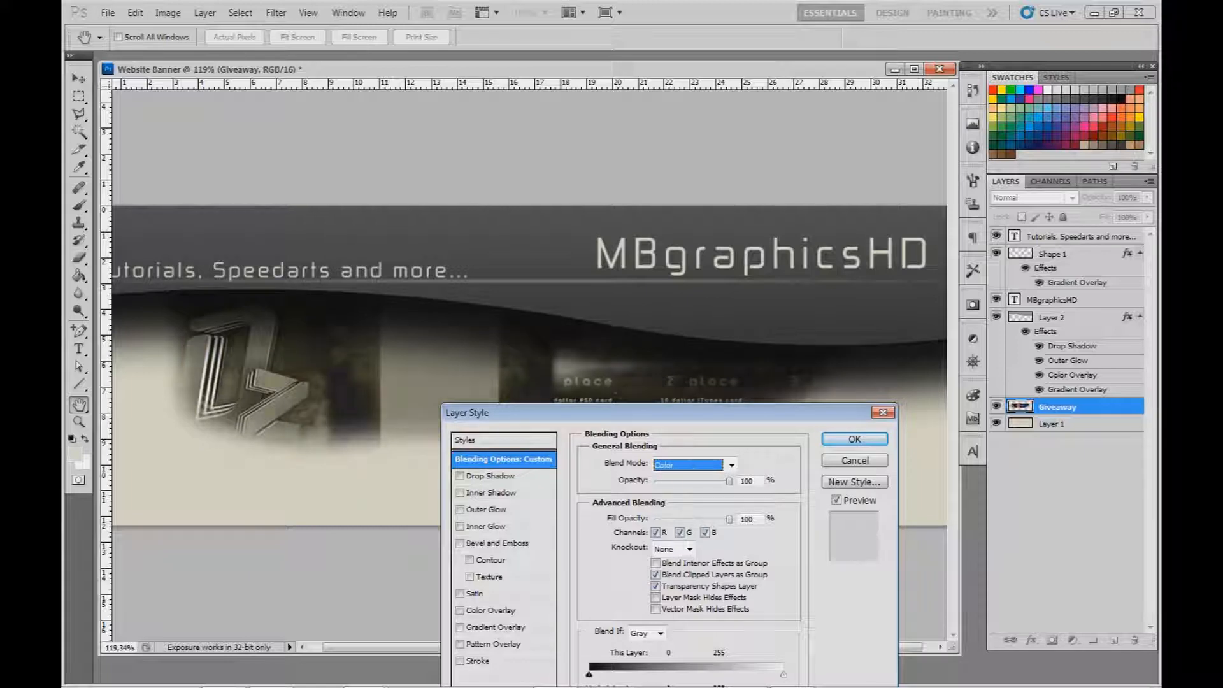
key(Up)
key(Up)
key(Up)
key(Up)
key(Up)
key(Up)
key(Up)
key(Down)
key(Down)
key(Down)
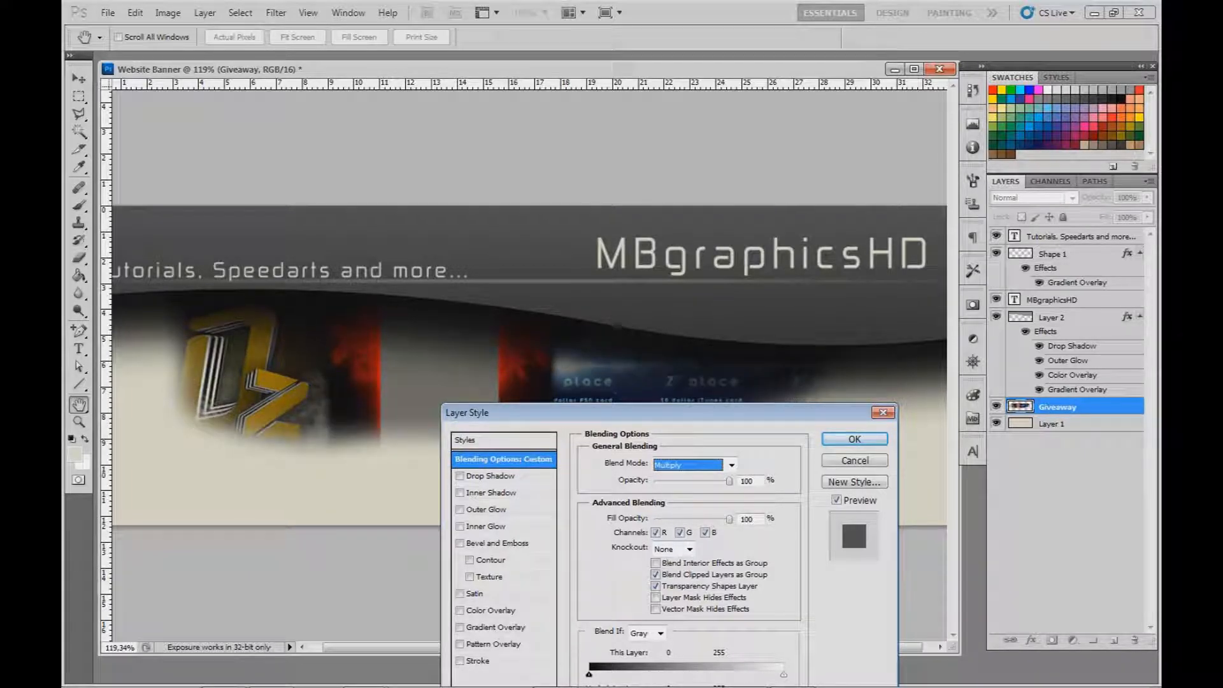
- Lower the Giveaway layer's opacity to 43% and apply its blending options
drag(730, 481, 687, 481)
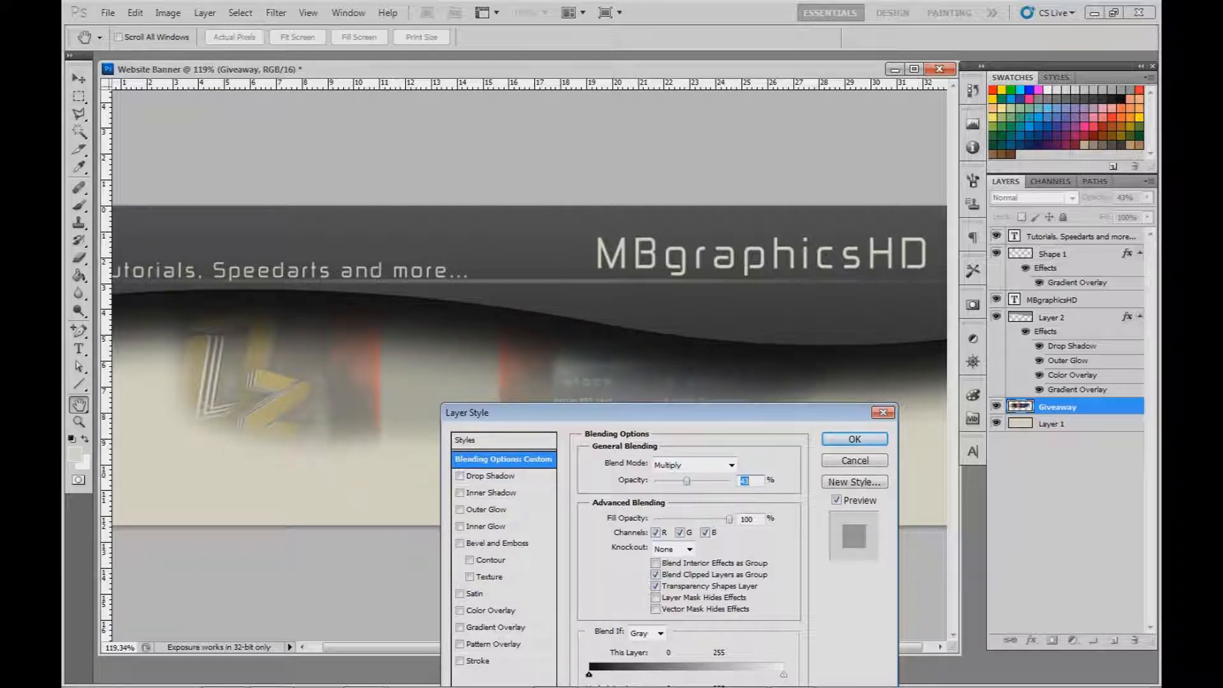
key(Return)
key(ctrl+0)
key(ctrl+y)
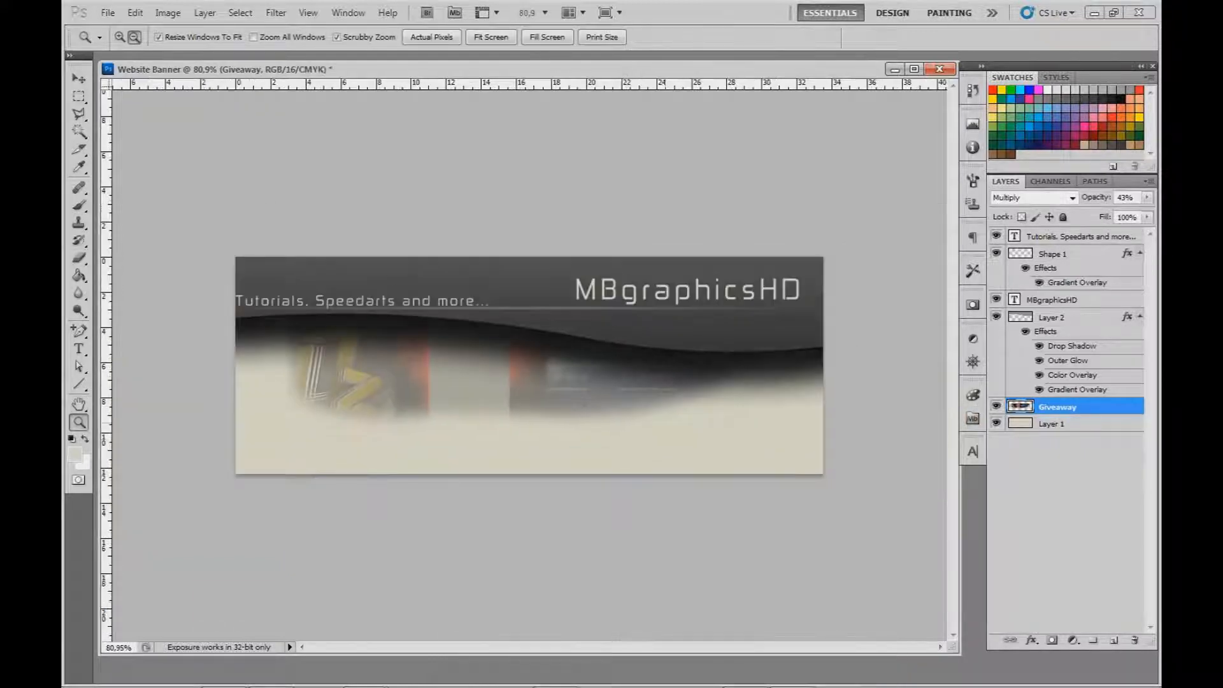
- Free-transform the Giveaway strip to 133.85% width and 119.13% height so it spans the banner beneath the wave
key(ctrl+t)
drag(514, 382, 447, 383)
drag(693, 373, 858, 373)
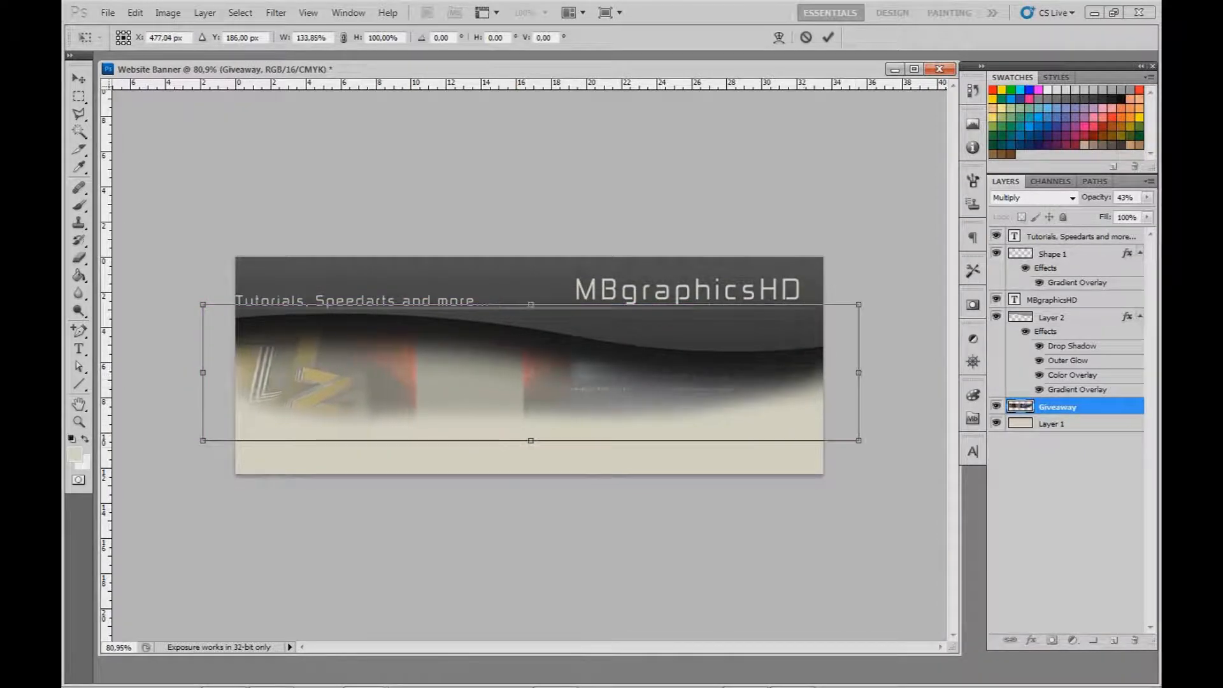
drag(531, 441, 530, 467)
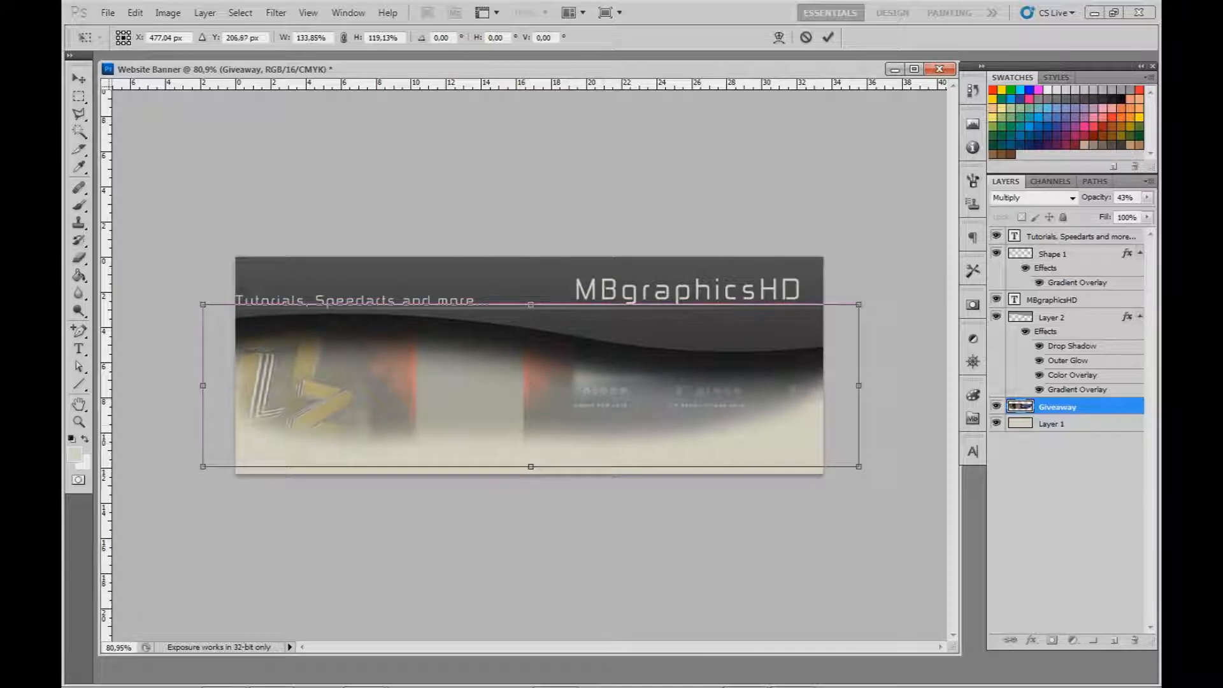
drag(530, 386, 537, 384)
key(Return)
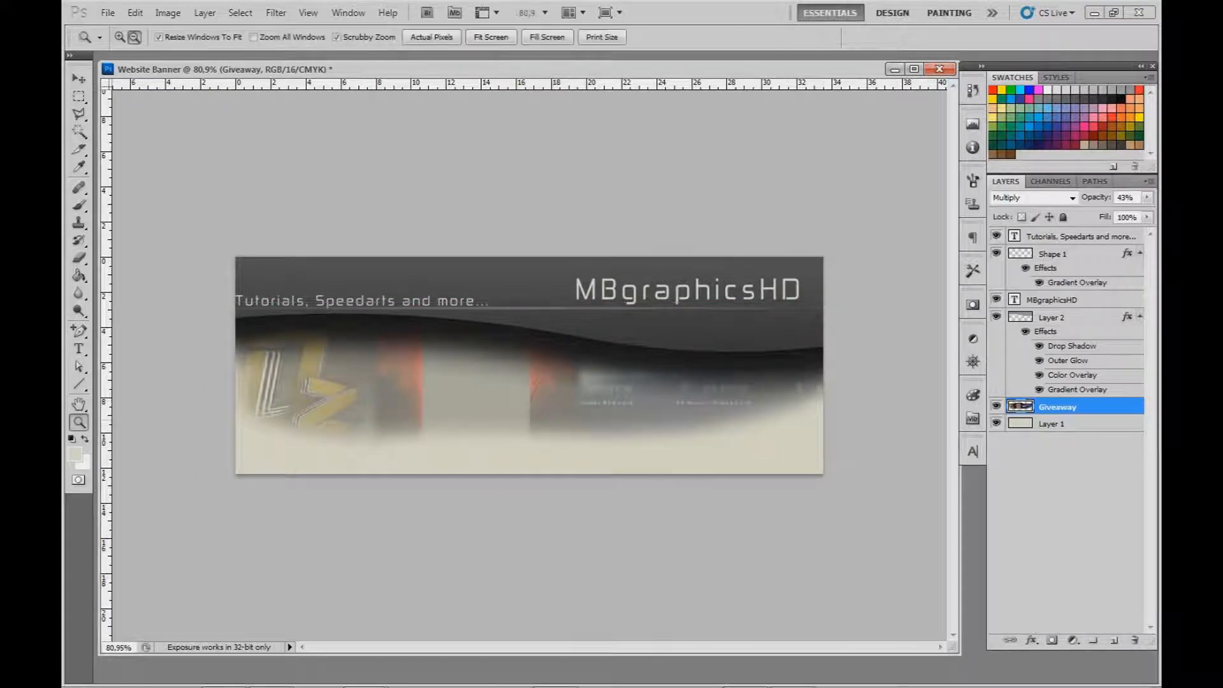
- Create a layer group above all other layers and name it Menu_Bar
scroll(529, 365, up, 3)
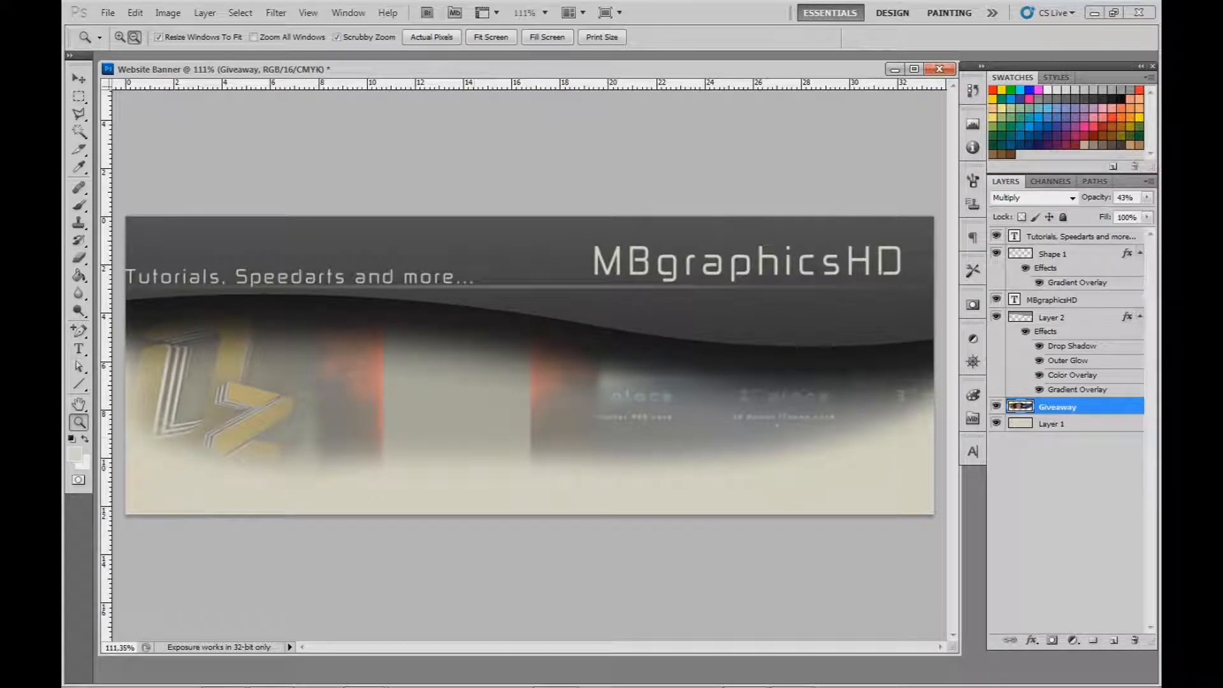
drag(529, 365, 528, 365)
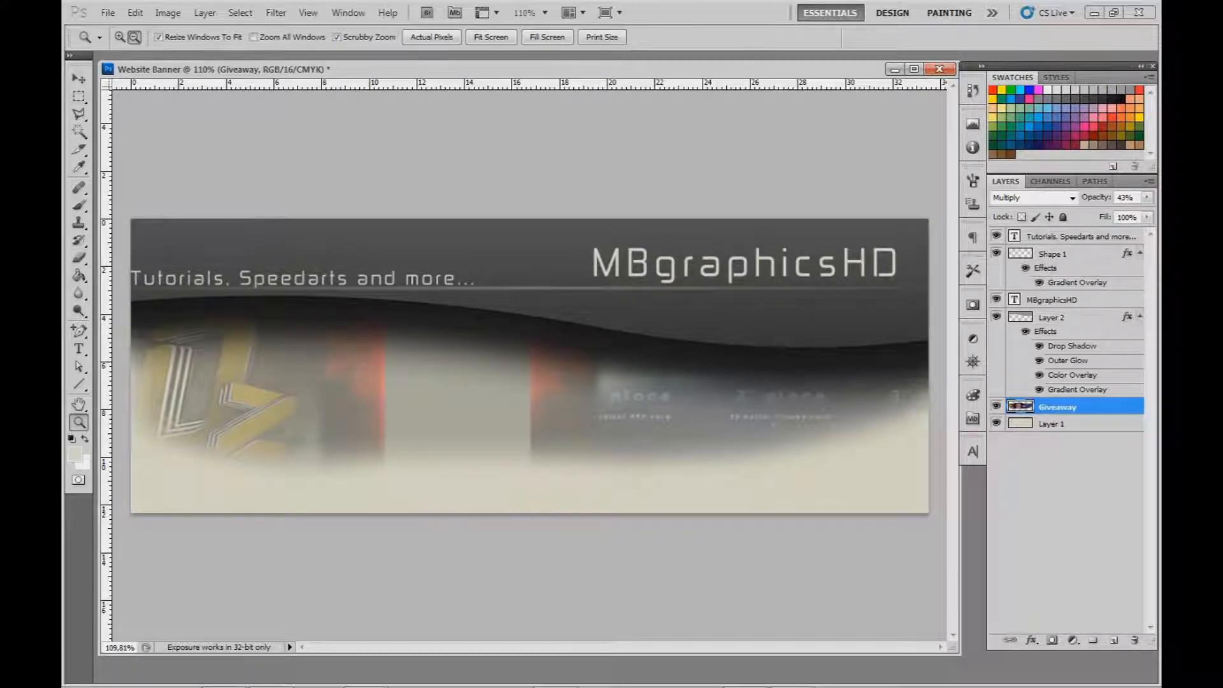
click(1053, 254)
click(1080, 237)
click(1074, 510)
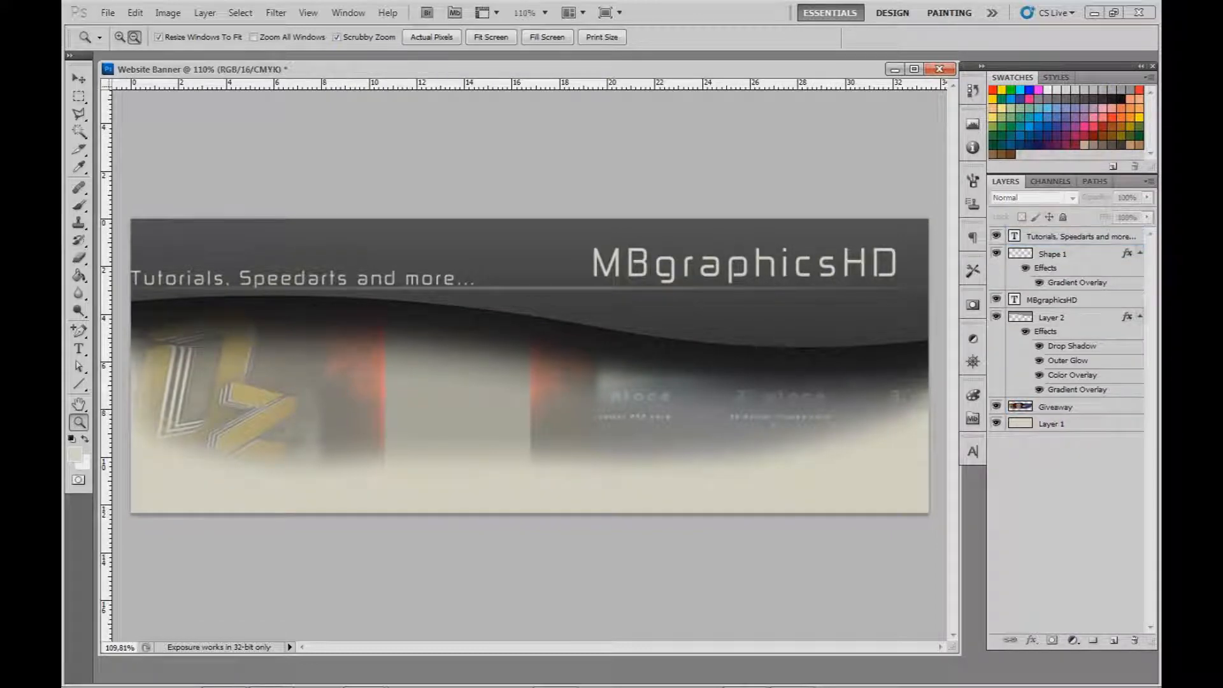
click(1093, 640)
double_click(1057, 237)
text(Me)
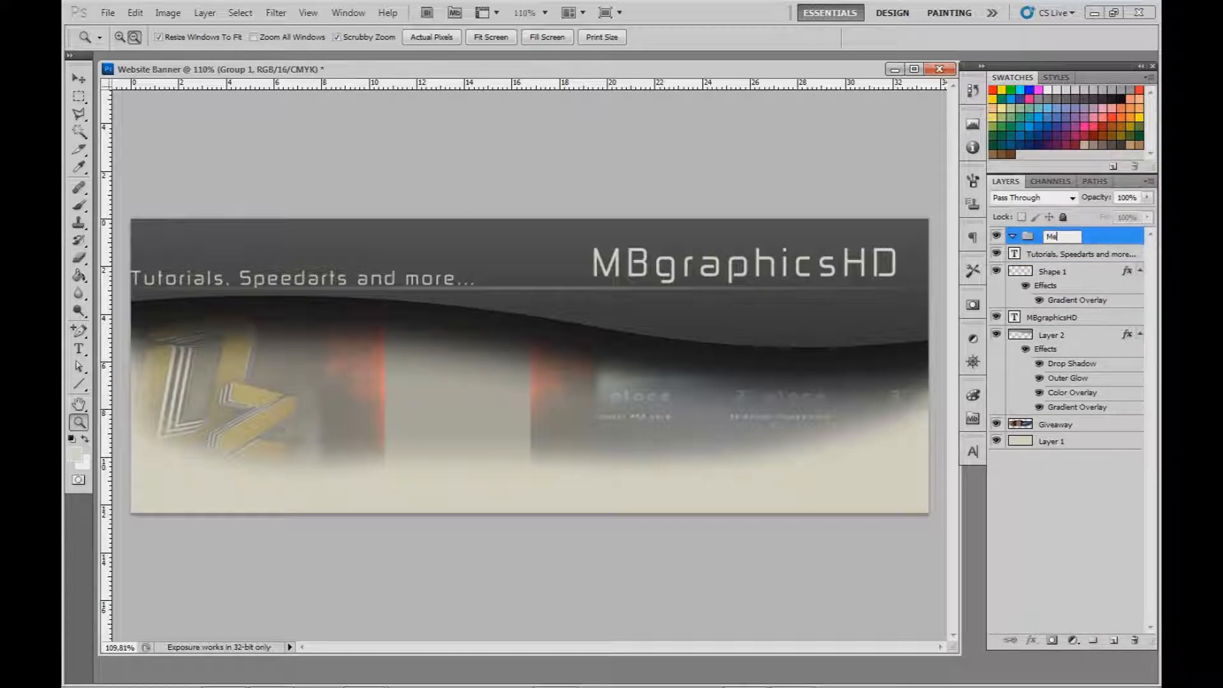
text(nu_Bar)
key(Return)
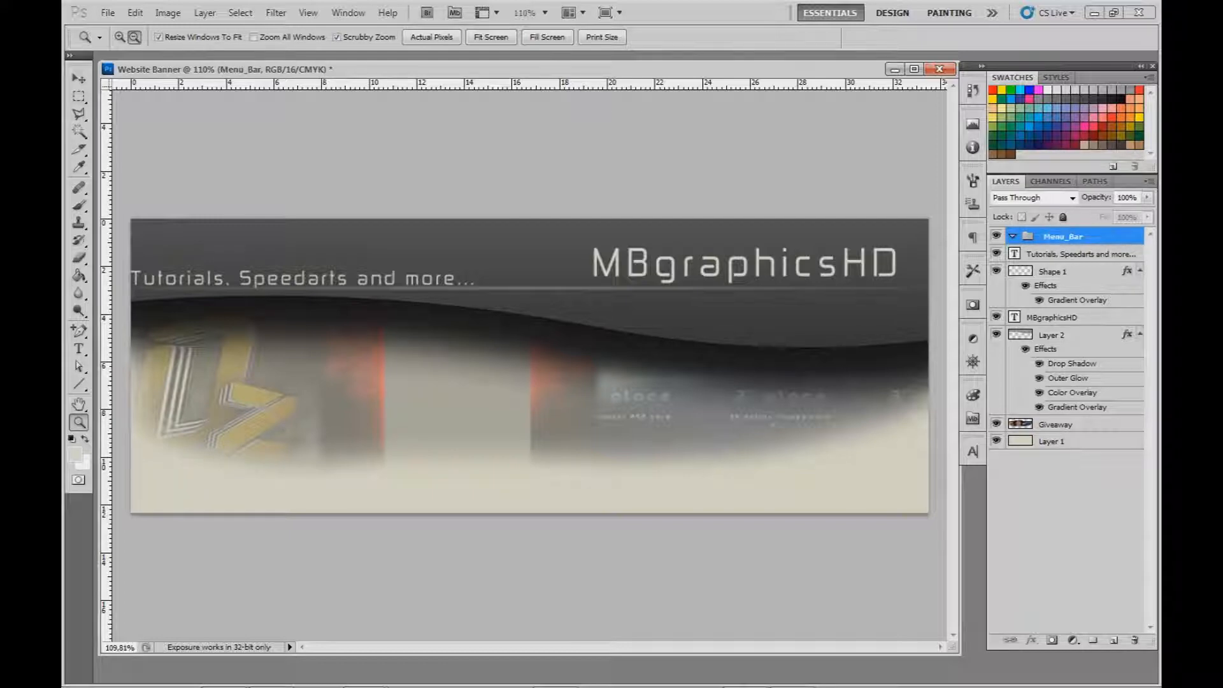
key(u)
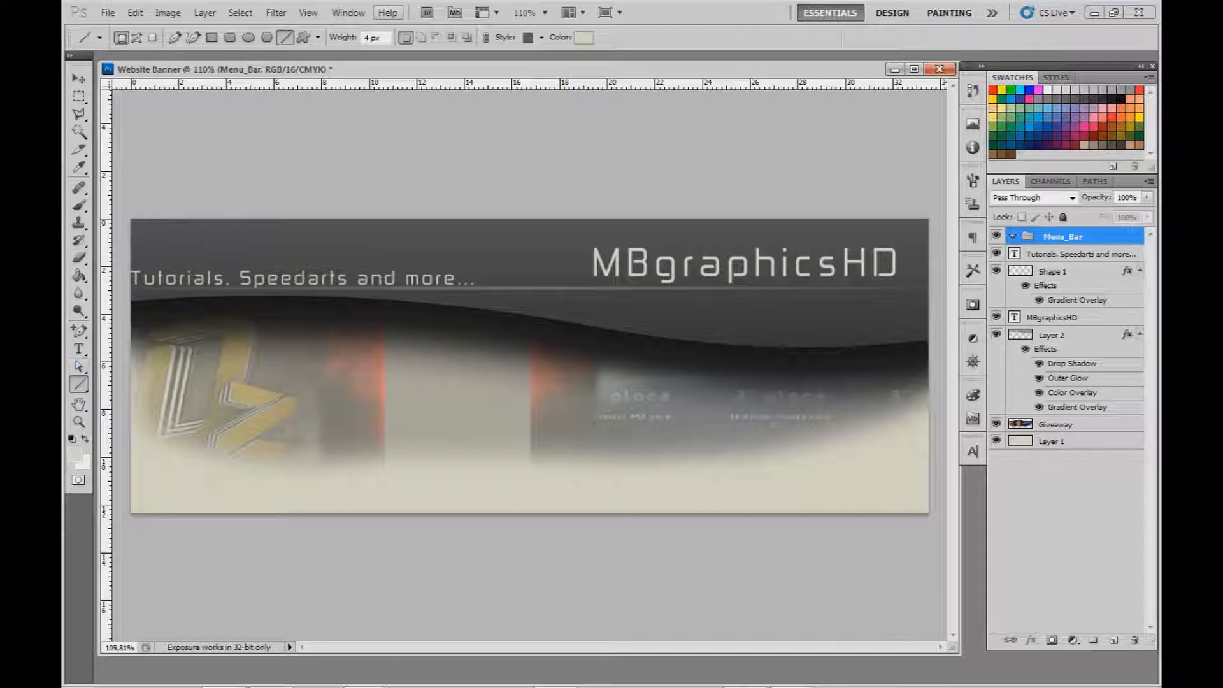
click(376, 38)
text(20 cm)
drag(463, 250, 439, 640)
key(ctrl+z)
double_click(381, 38)
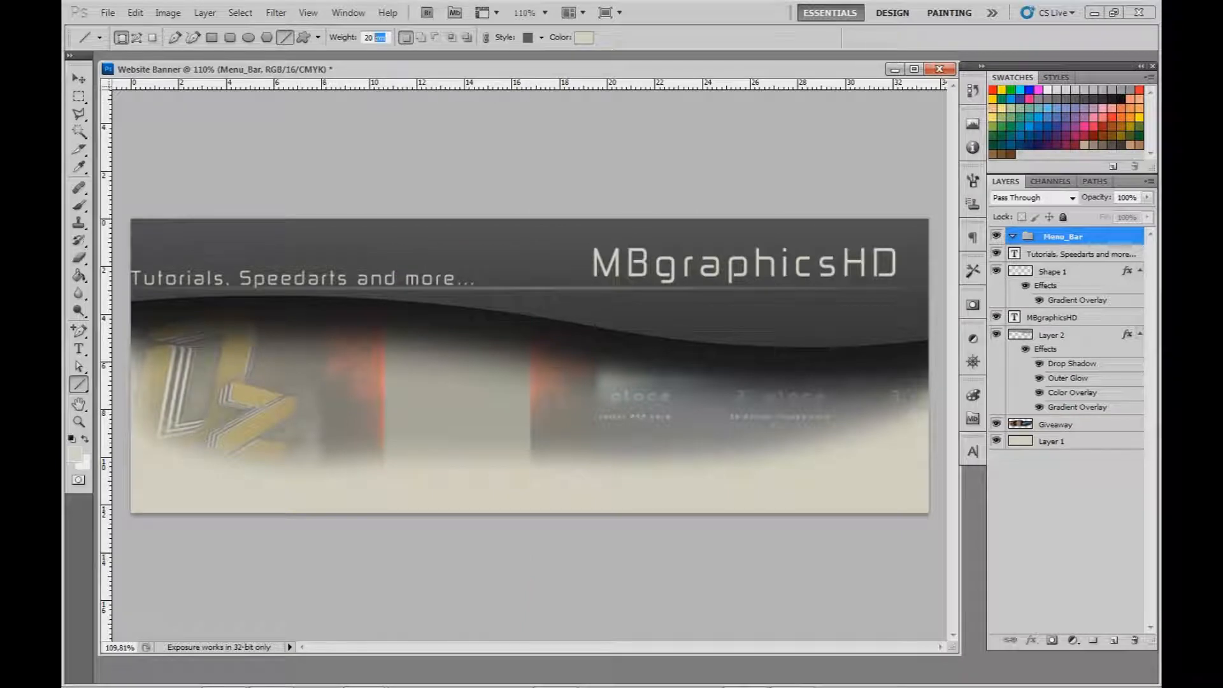
drag(216, 477, 465, 452)
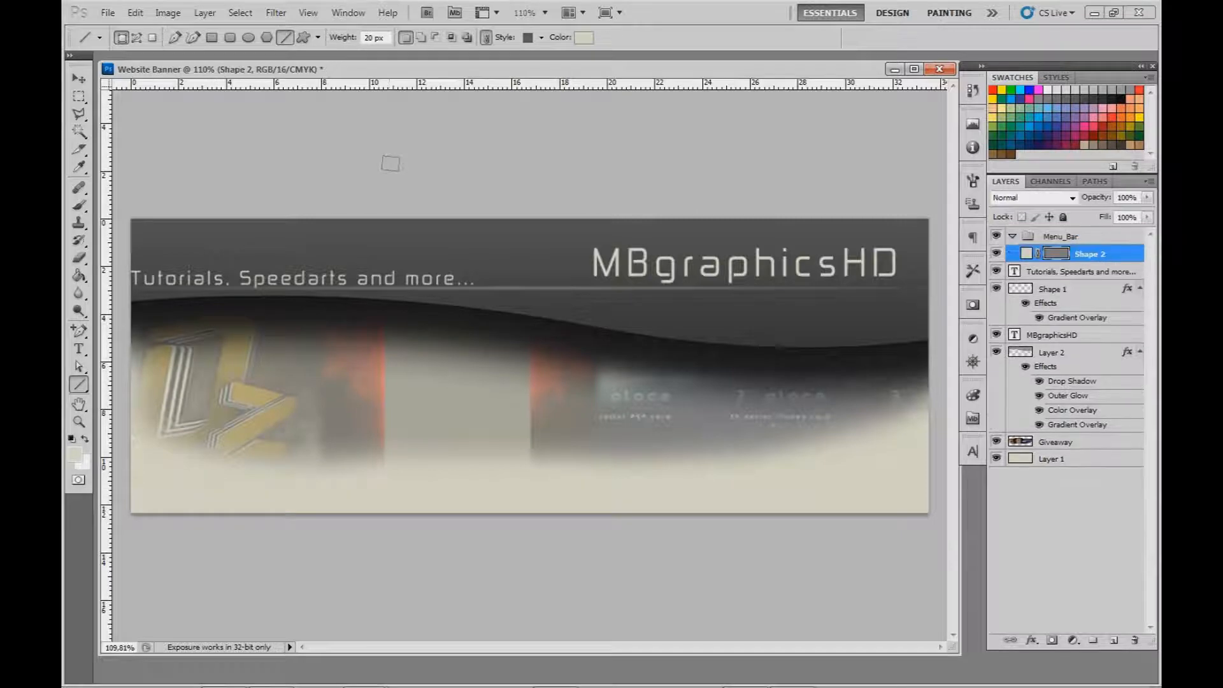
key(ctrl+z)
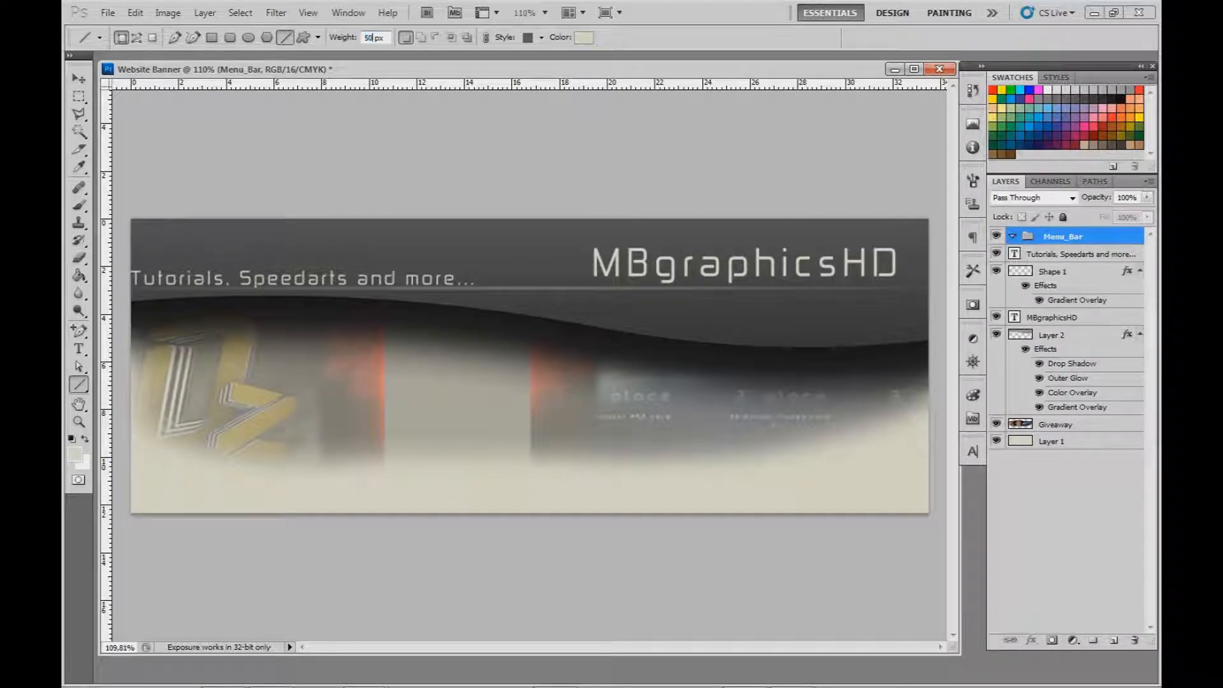
- Draw a 50 px thick horizontal line across the banner's full width near its lower edge and rasterize its layer
drag(121, 484, 937, 484)
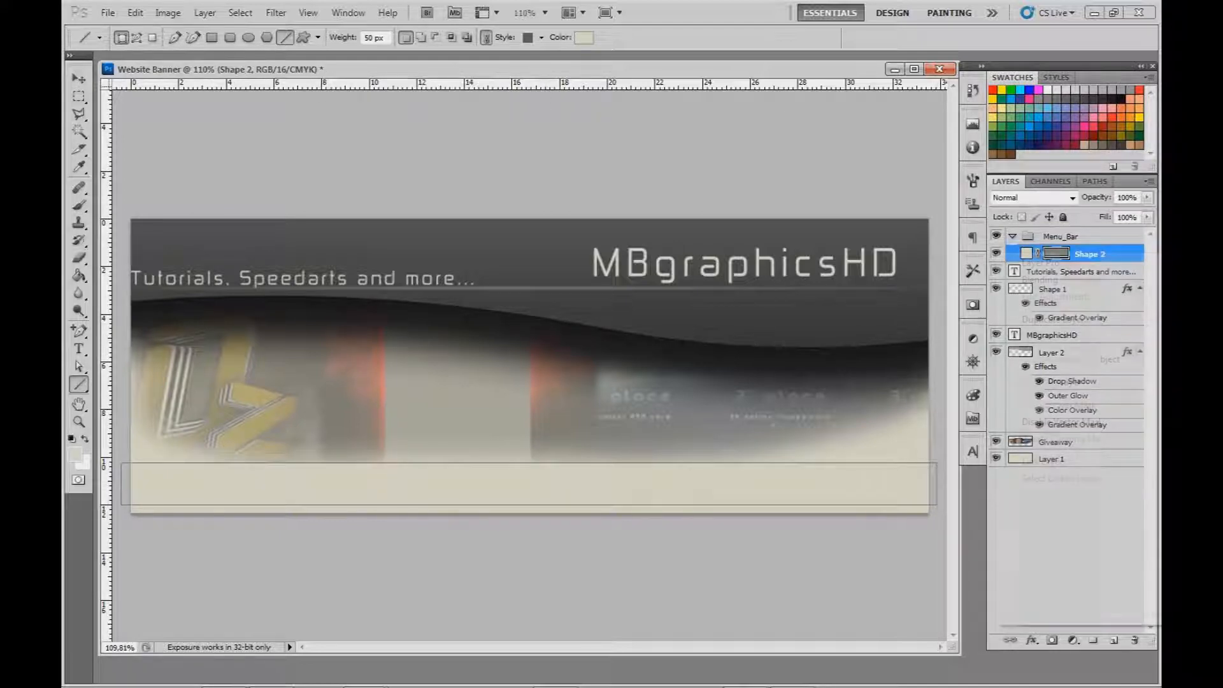
right_click(1083, 254)
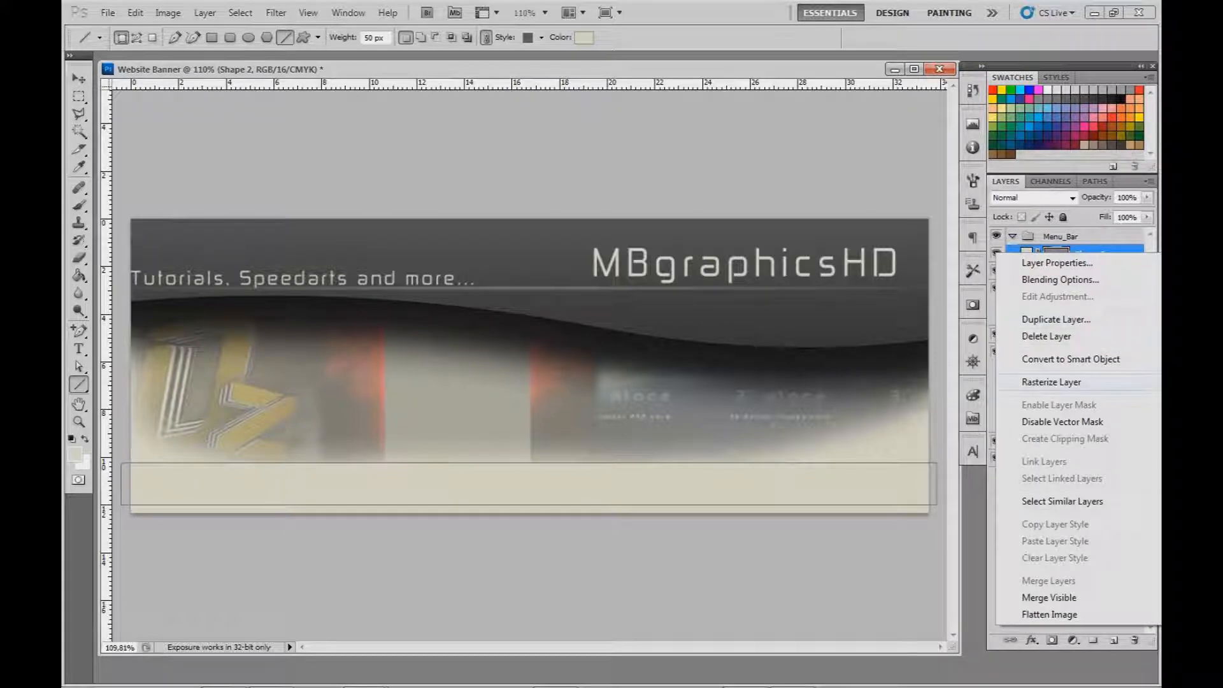
click(1053, 382)
- Add a white (#ffffff) Color Overlay to the Shape 2 bar
double_click(1107, 253)
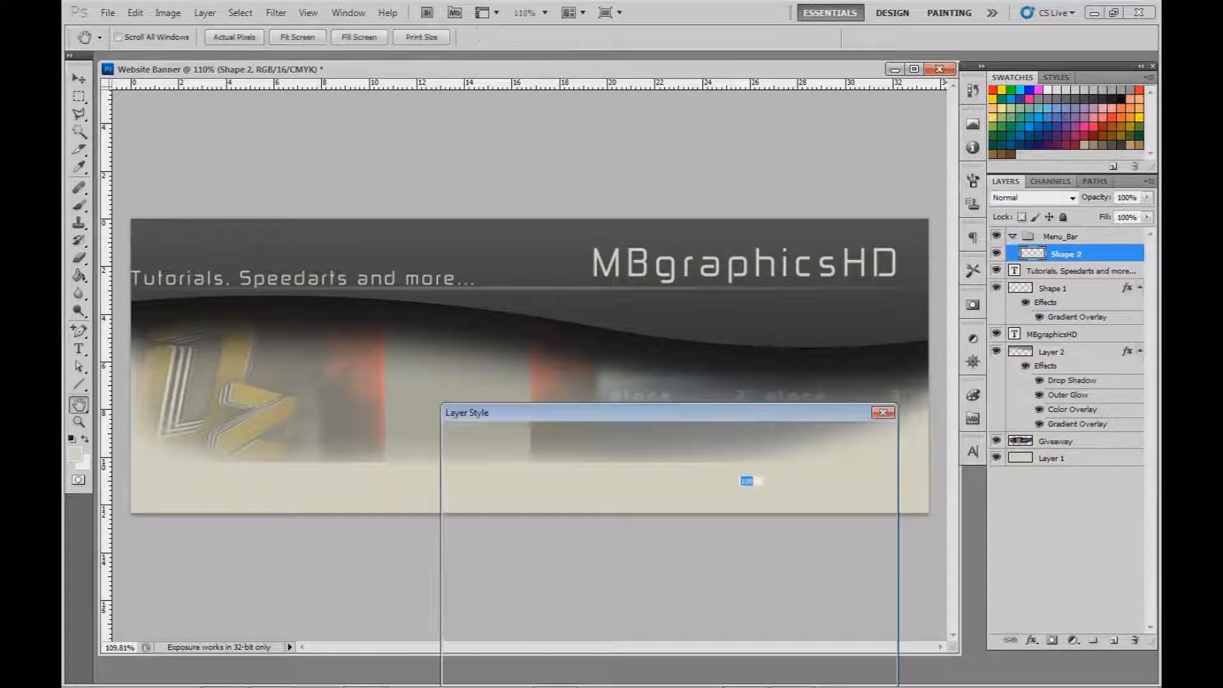
click(490, 610)
click(737, 464)
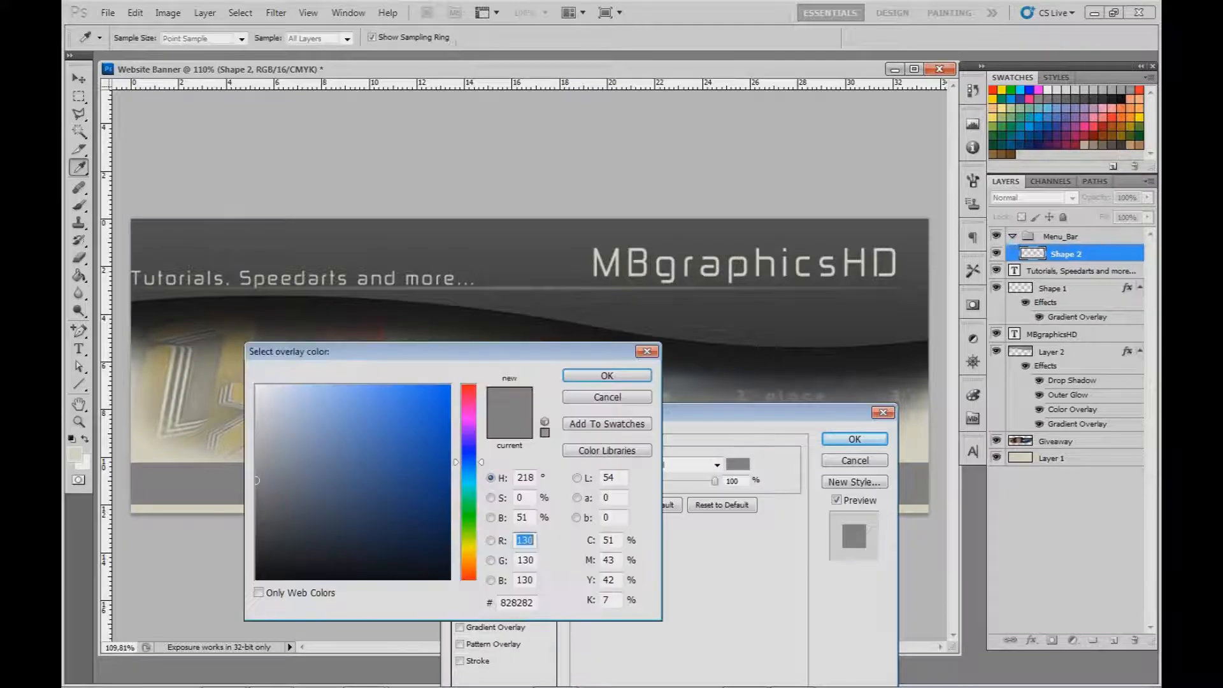
click(256, 386)
double_click(517, 539)
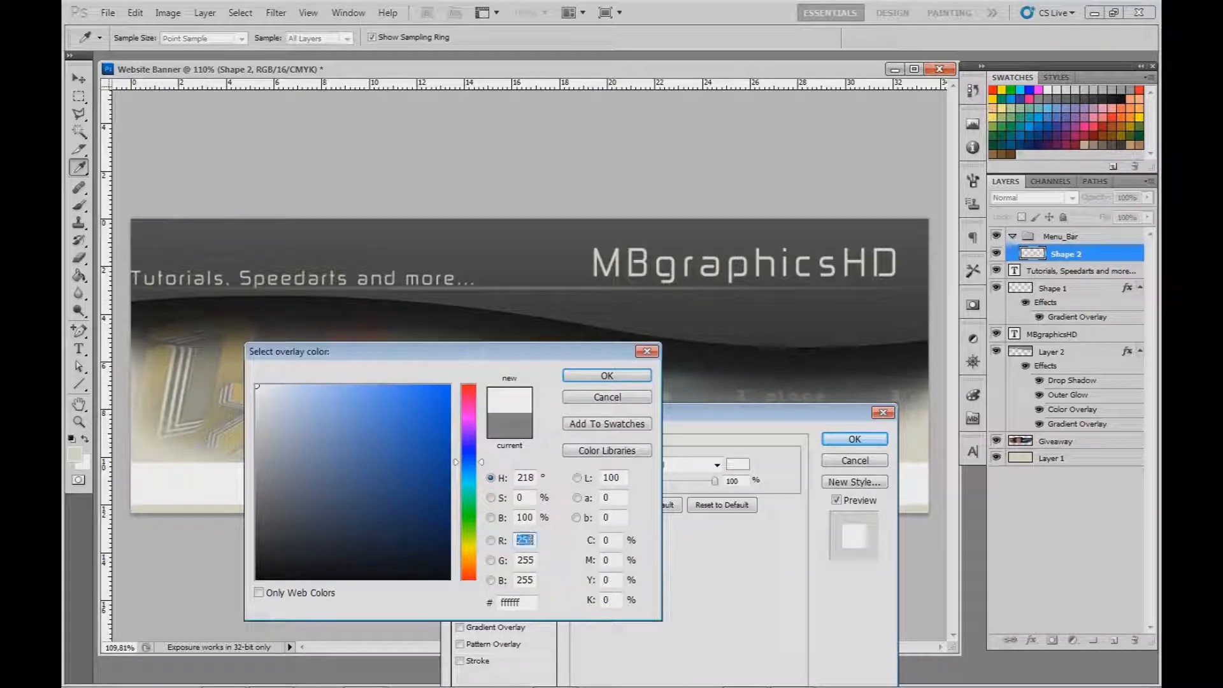
key(Return)
drag(509, 412, 418, 493)
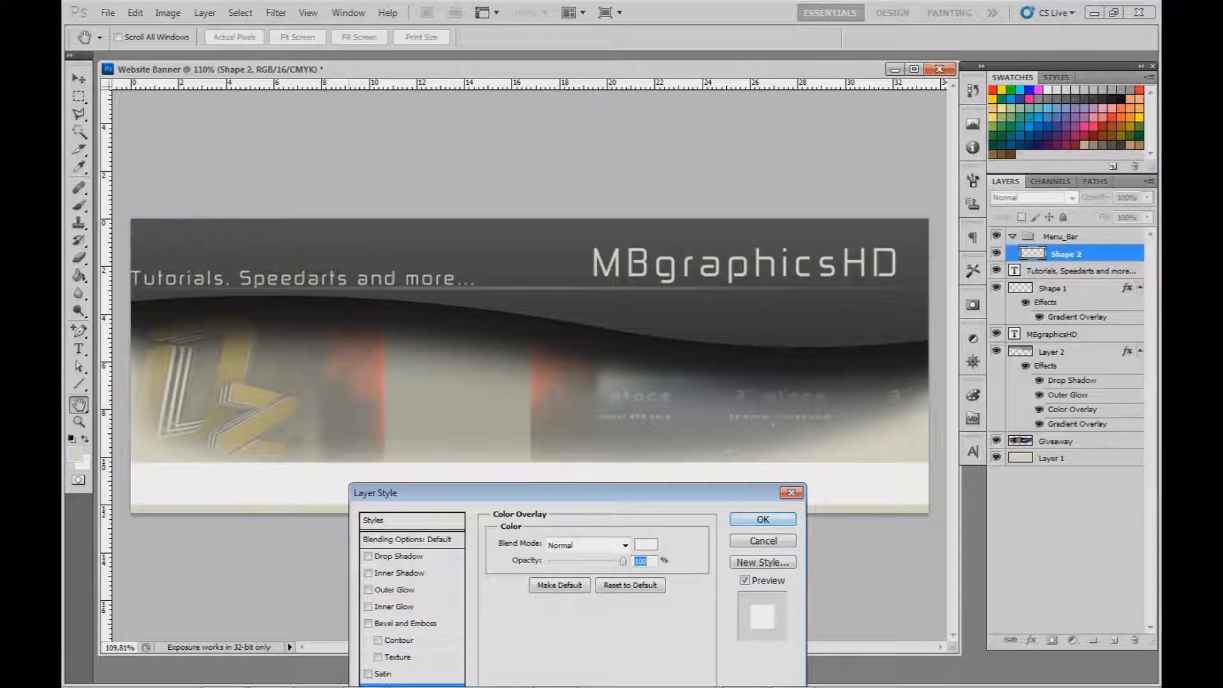
key(Return)
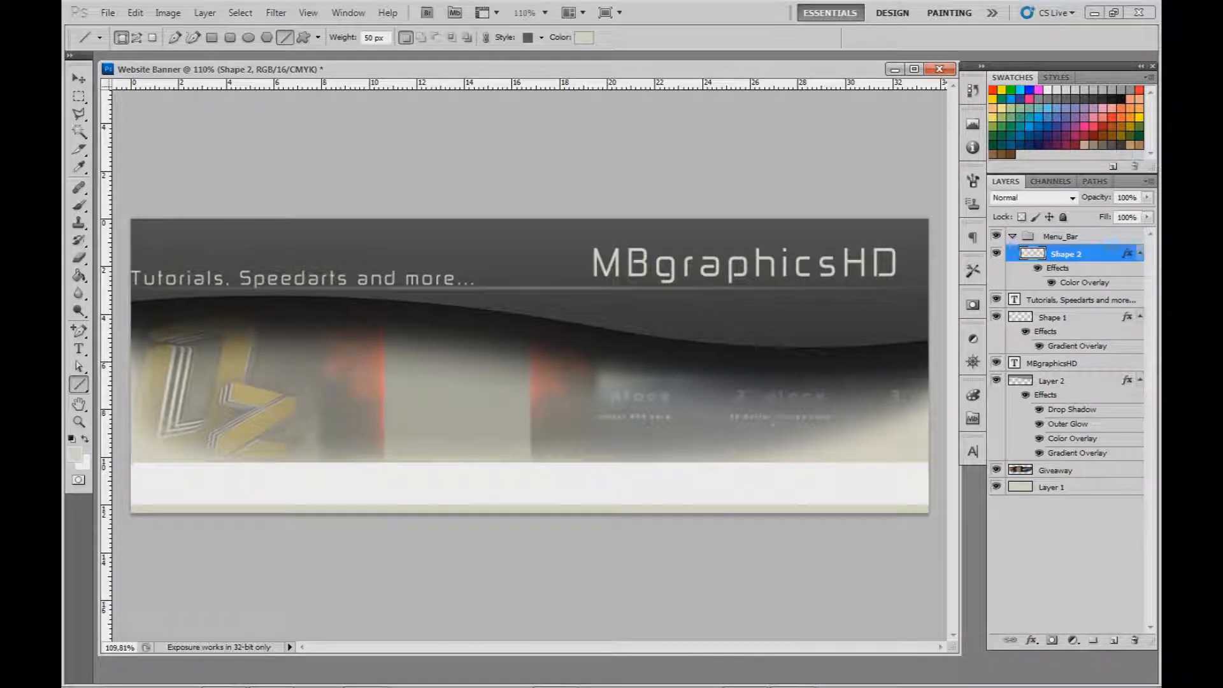
- Apply a Gaussian Blur with a 2.7 pixel radius to the white bar
key(z)
mouse_move(392, 376)
mouse_down()
mouse_move(455, 376)
mouse_move(385, 375)
mouse_up()
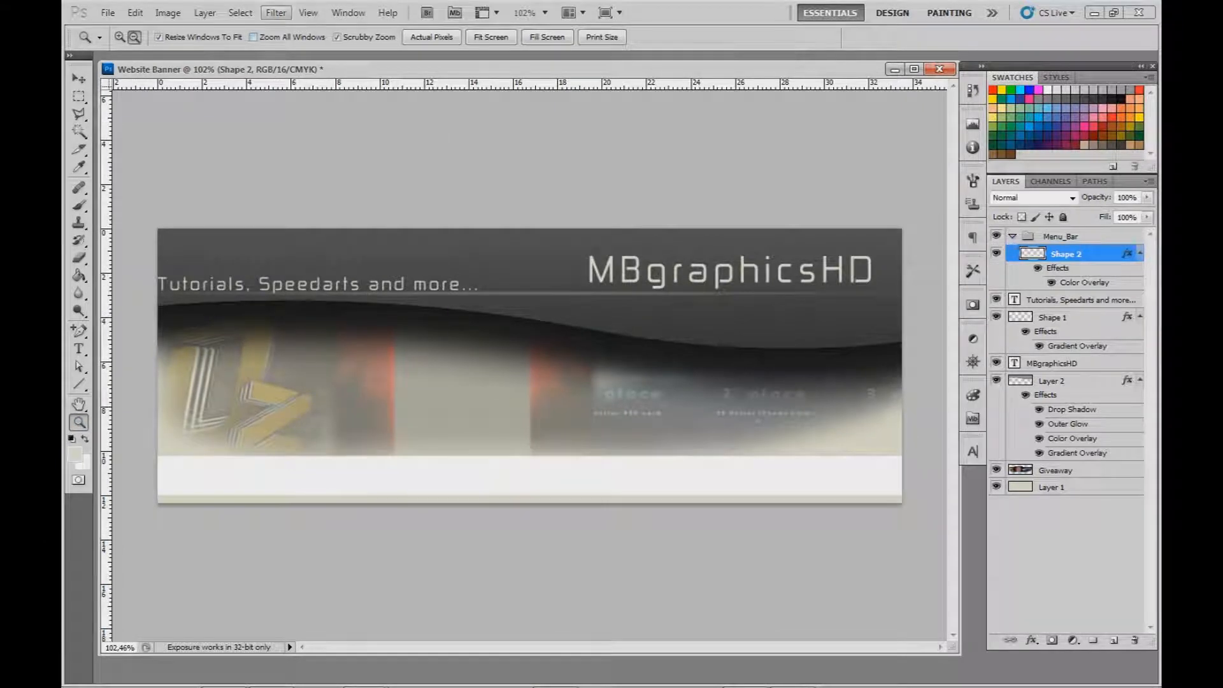
click(276, 12)
mouse_move(350, 152)
click(479, 209)
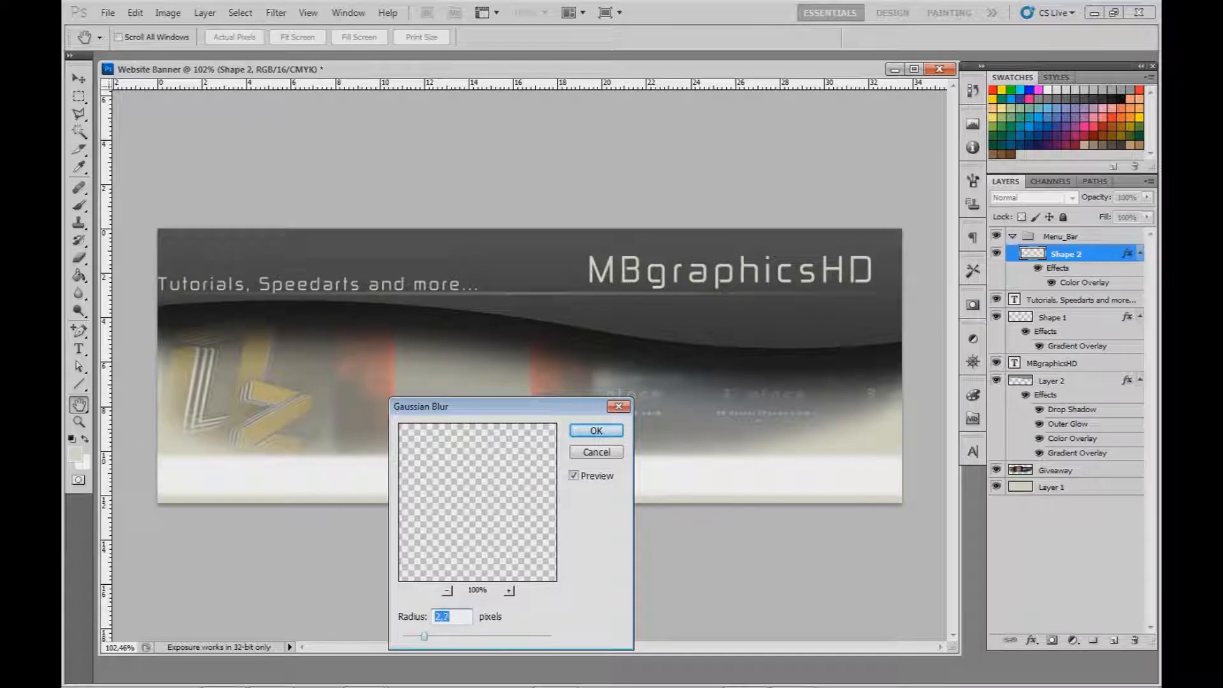
key(Return)
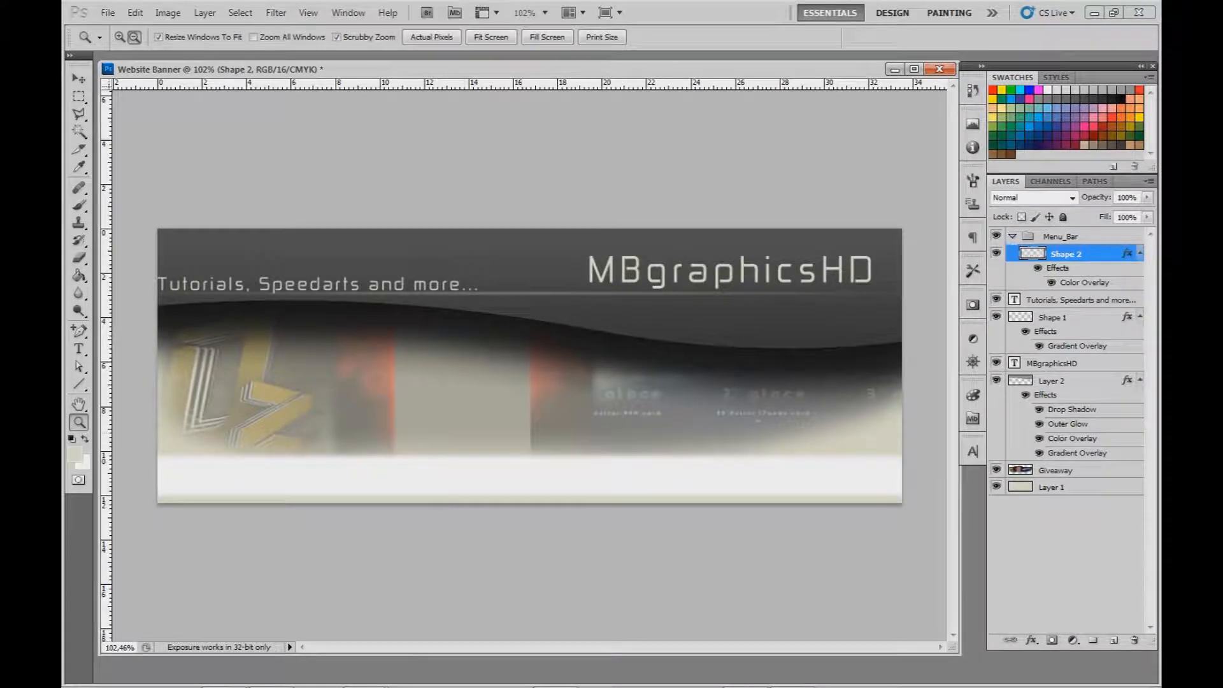
- Enable a Gradient Overlay in the Shape 2 layer's style
scroll(302, 453, up, 6)
scroll(303, 453, down, 5)
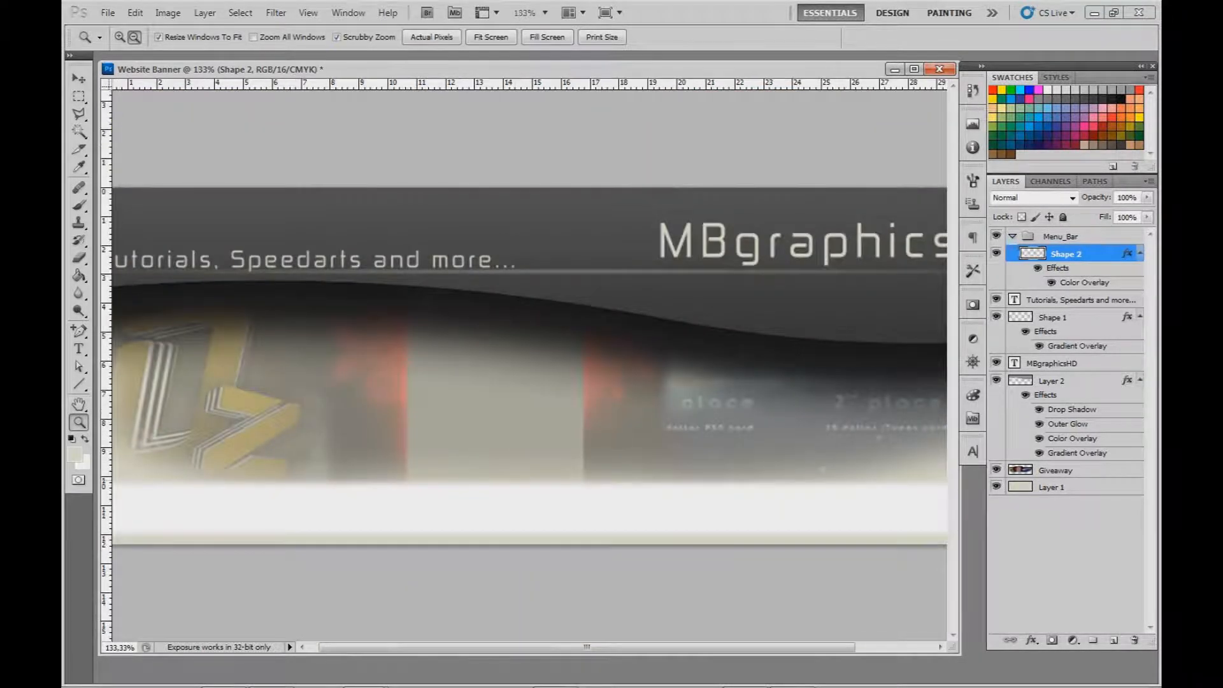
scroll(302, 453, down, 3)
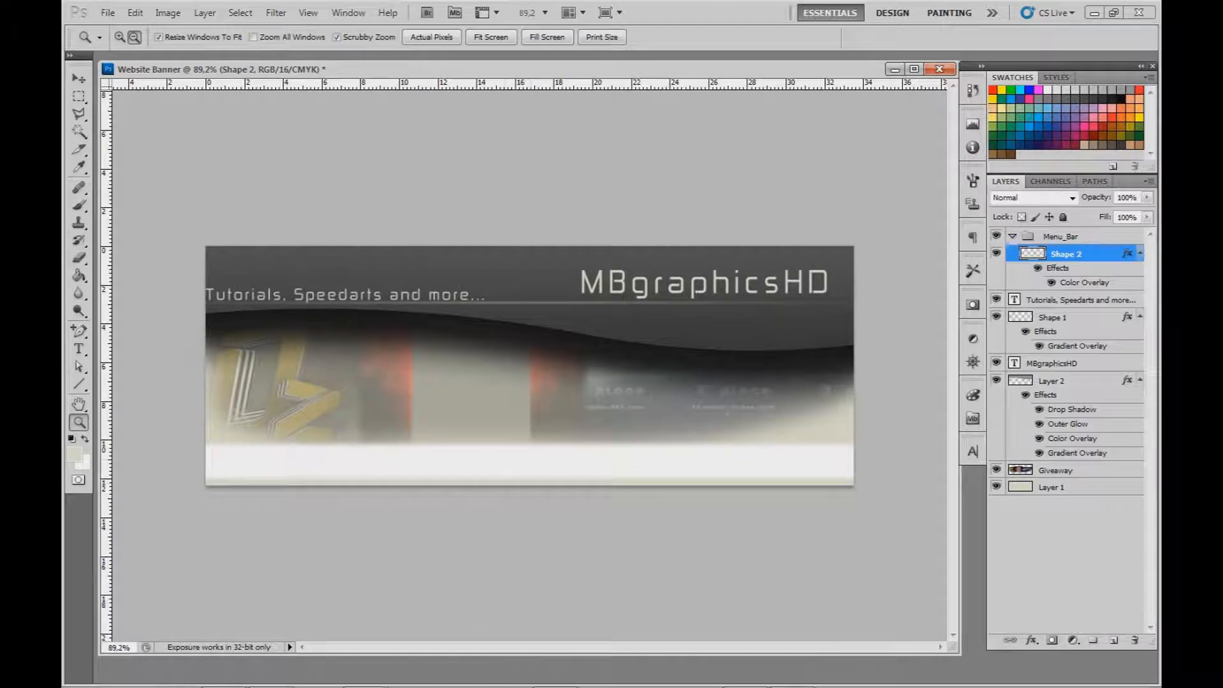
double_click(1100, 253)
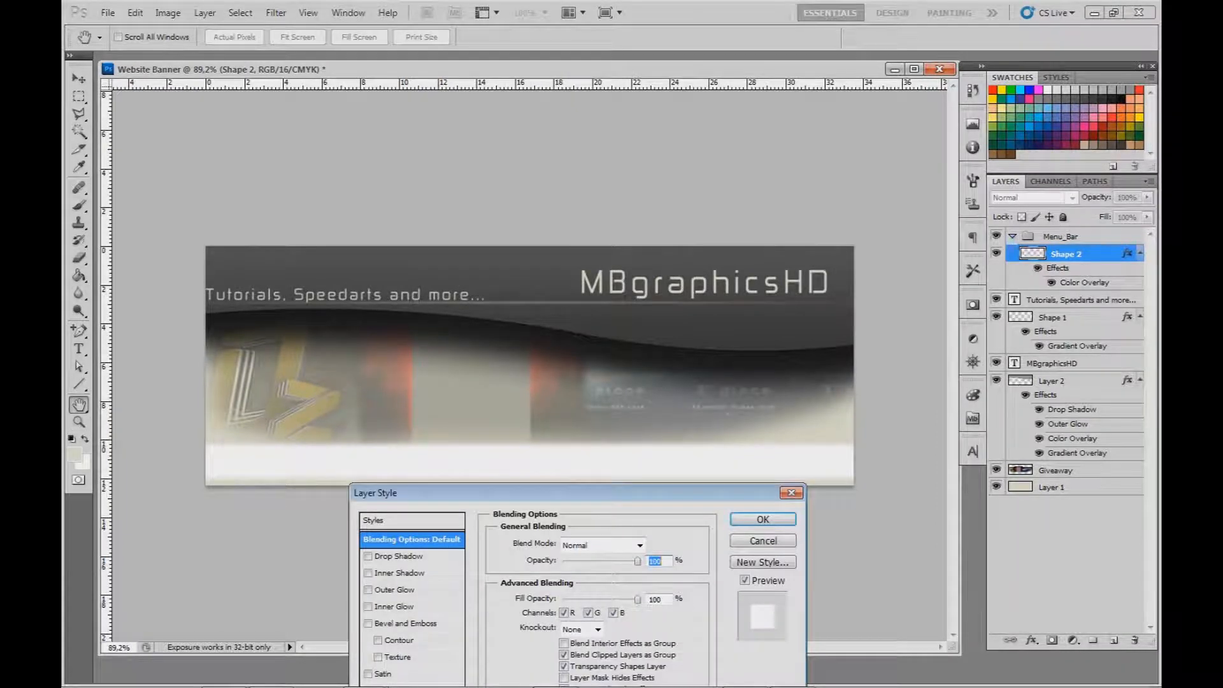
drag(612, 493, 863, 417)
click(664, 619)
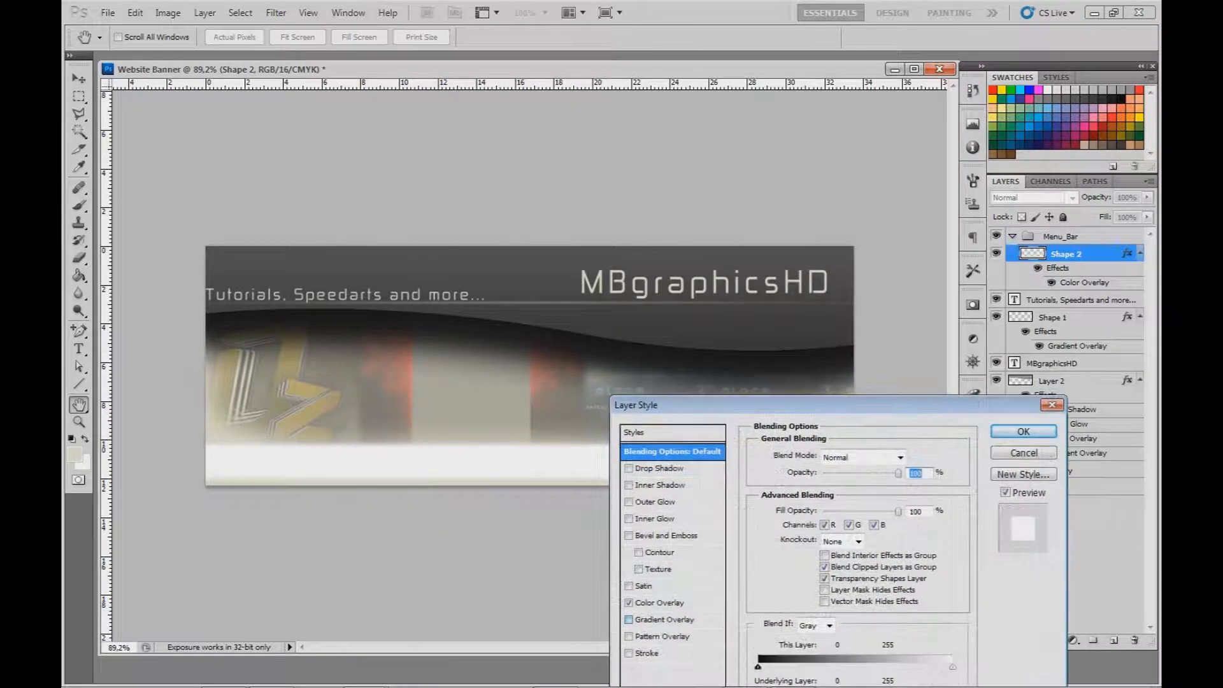
- Try the Dissolve and Screen blend modes on the bar's Color Overlay
click(659, 603)
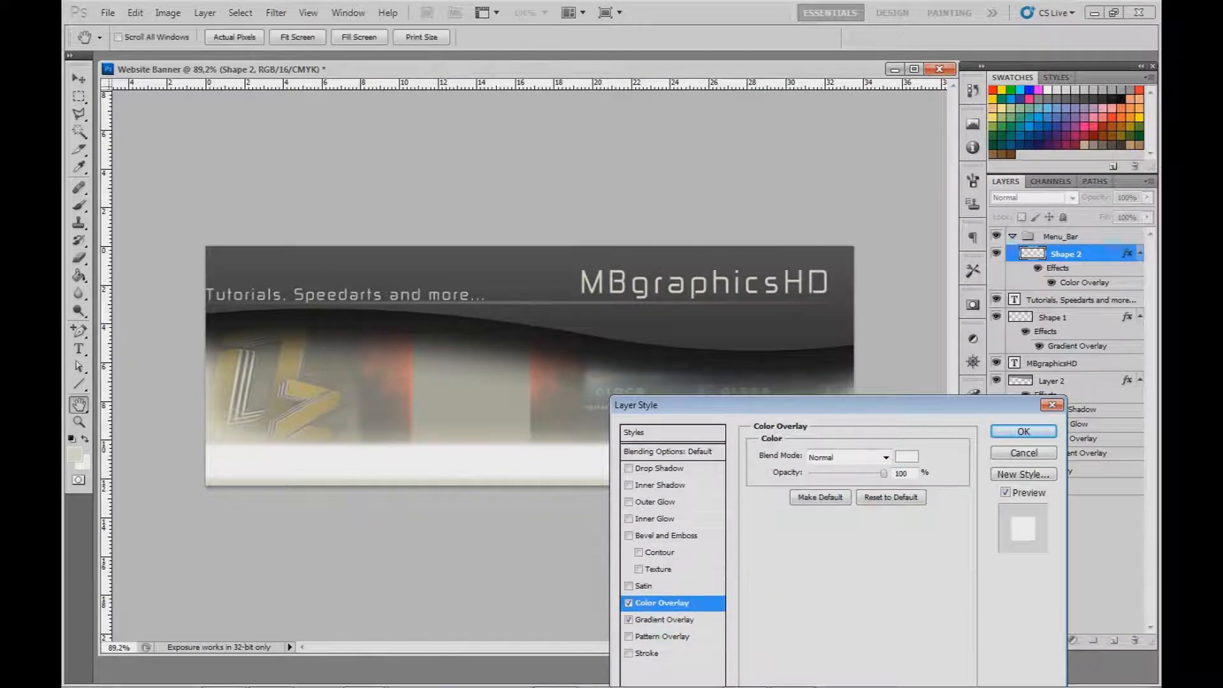
click(885, 457)
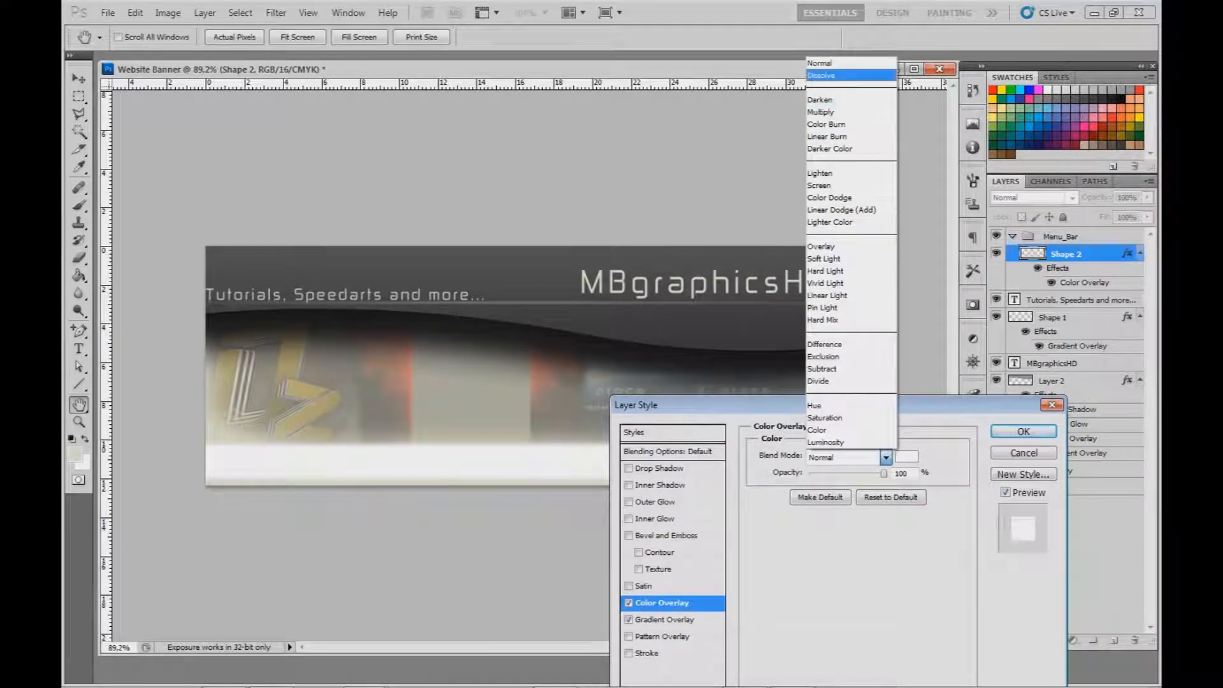
click(821, 75)
click(885, 457)
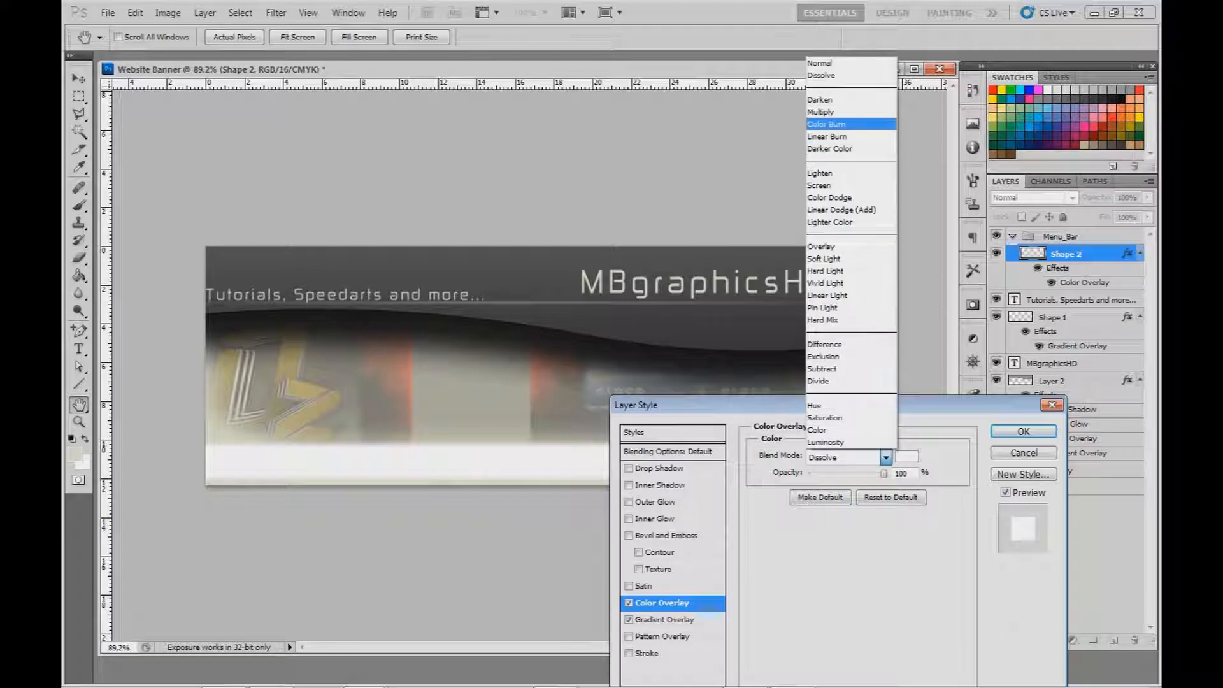
click(819, 185)
key(Tab)
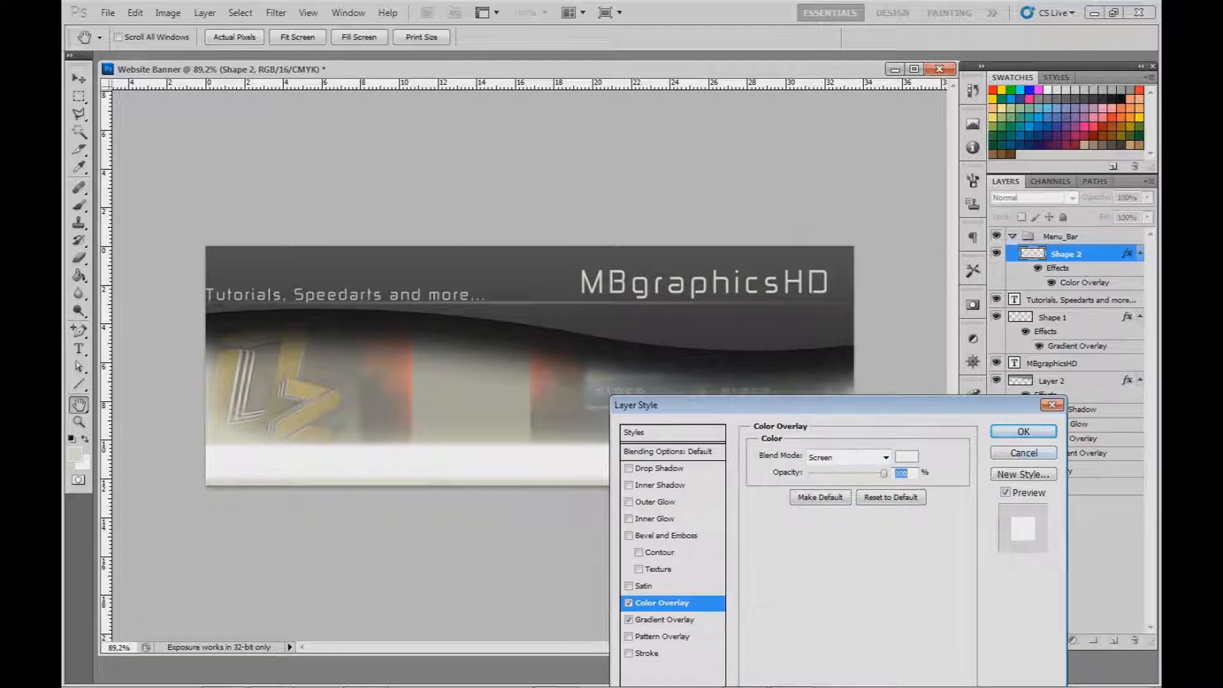
- Set the bar's Color Overlay to Multiply, lower its Gradient Overlay opacity to about 28%, and apply the layer style
click(663, 619)
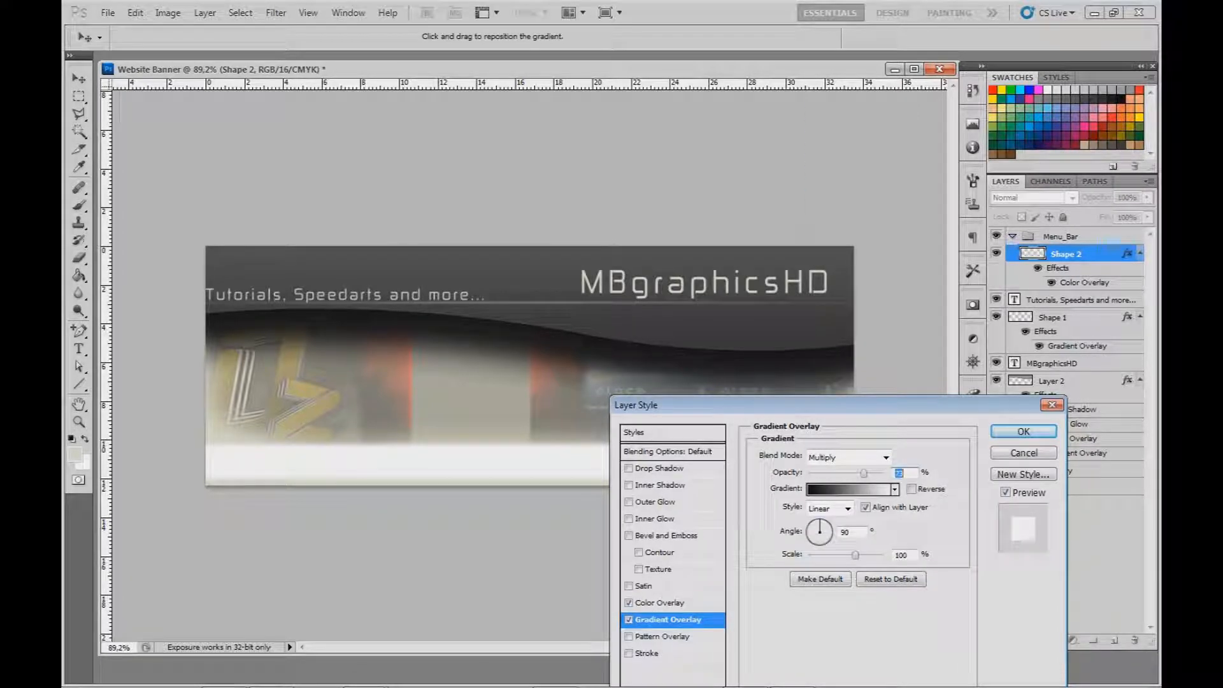
click(662, 602)
click(885, 457)
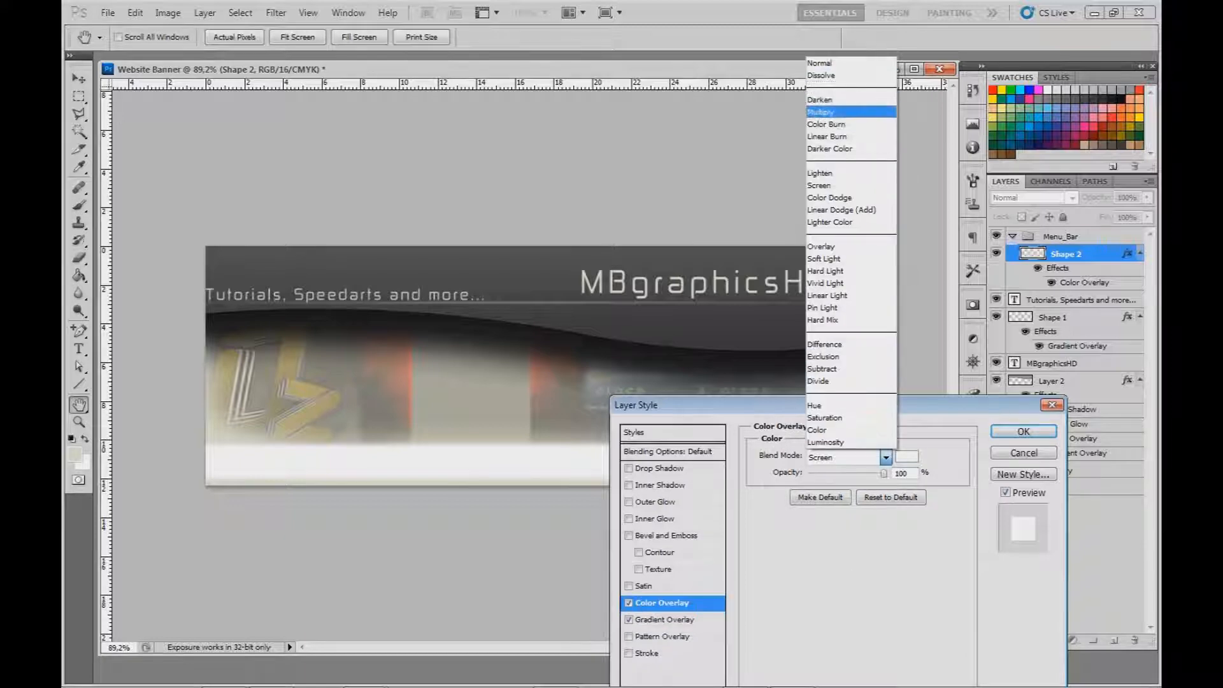
click(822, 109)
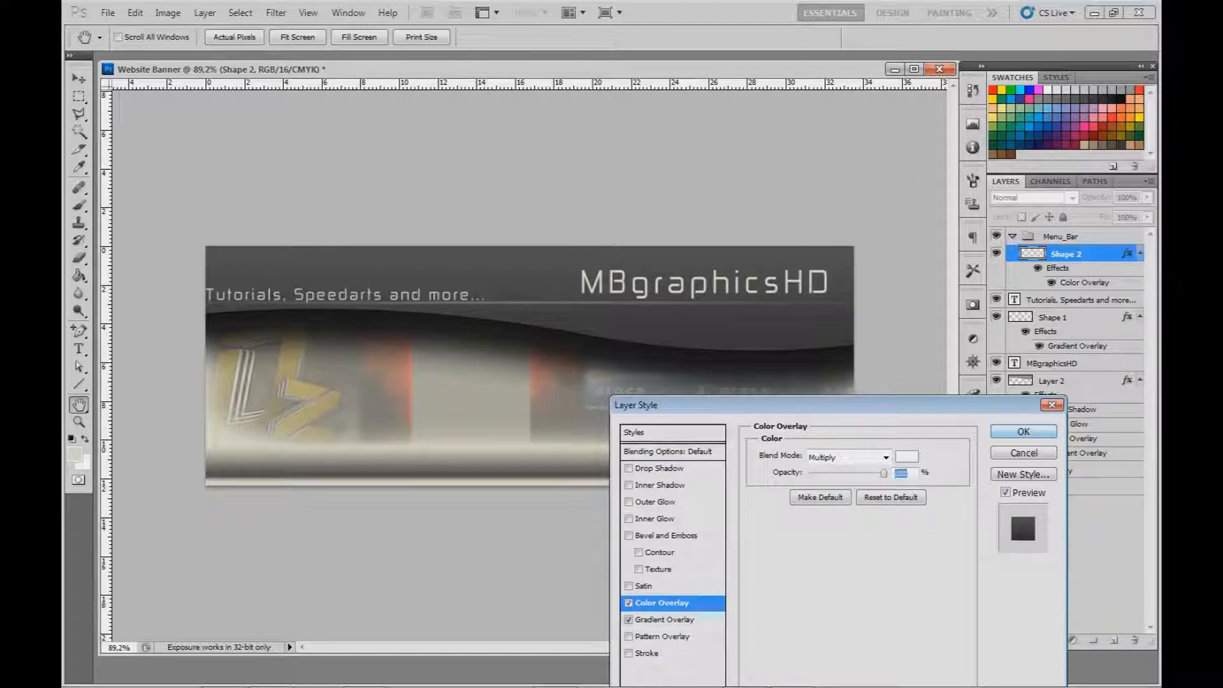
click(665, 619)
drag(865, 473, 829, 473)
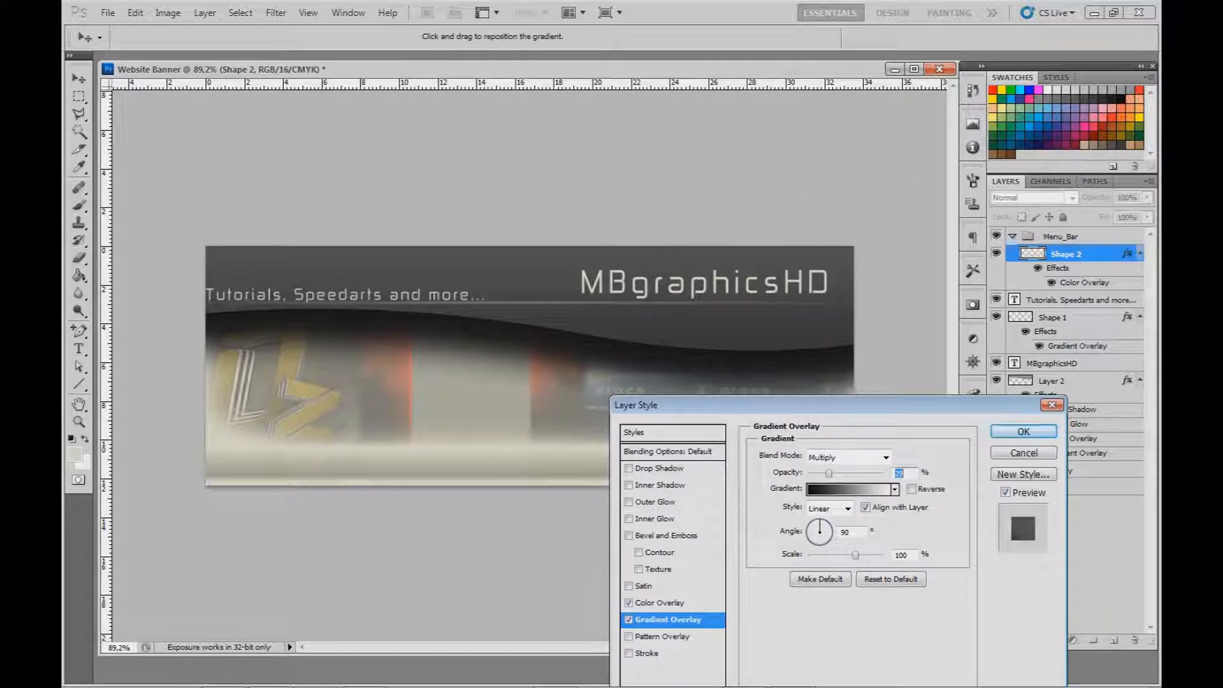
click(1023, 432)
- Activate the Type tool and set the foreground colour to dark grey #414141, sampled from the banner's header
scroll(529, 366, up, 3)
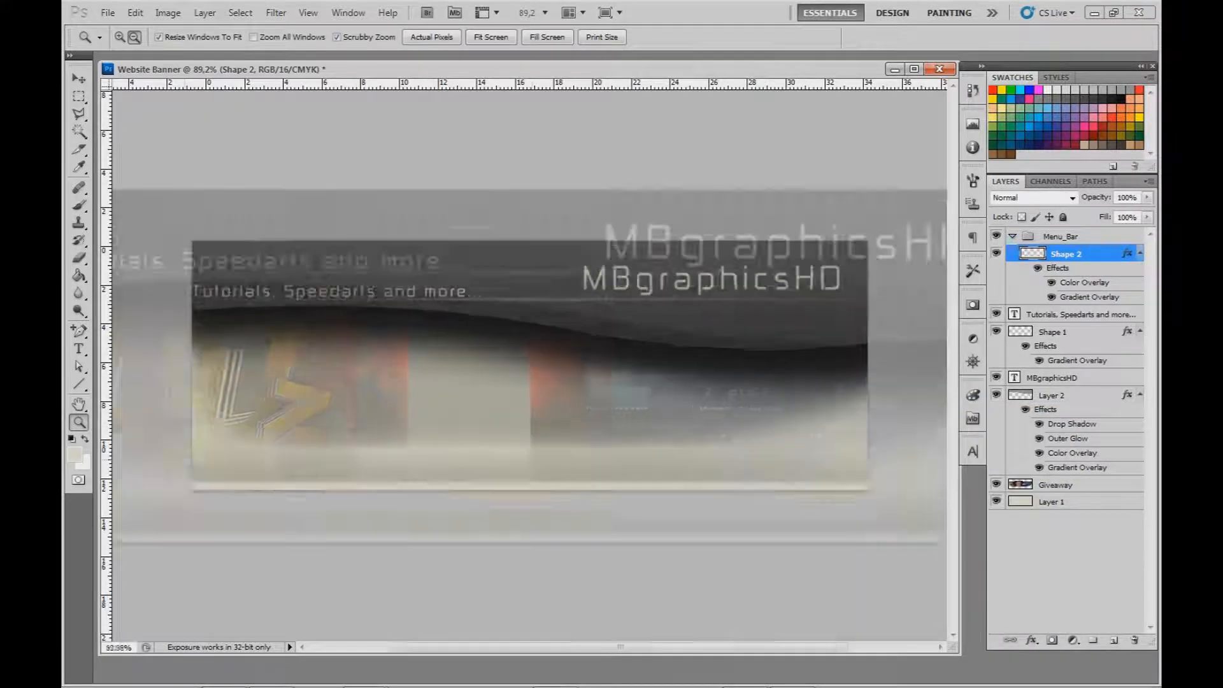
scroll(530, 366, down, 3)
key(t)
key(d)
click(75, 454)
drag(256, 503, 256, 466)
key(Return)
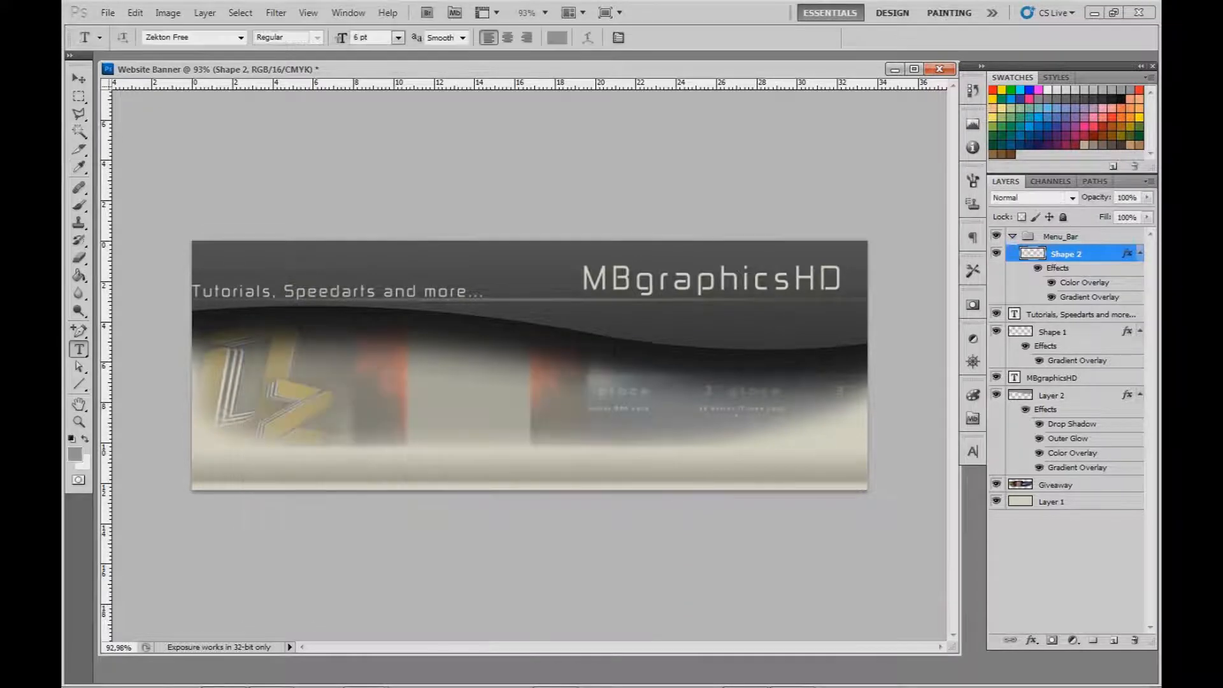
click(75, 454)
click(535, 271)
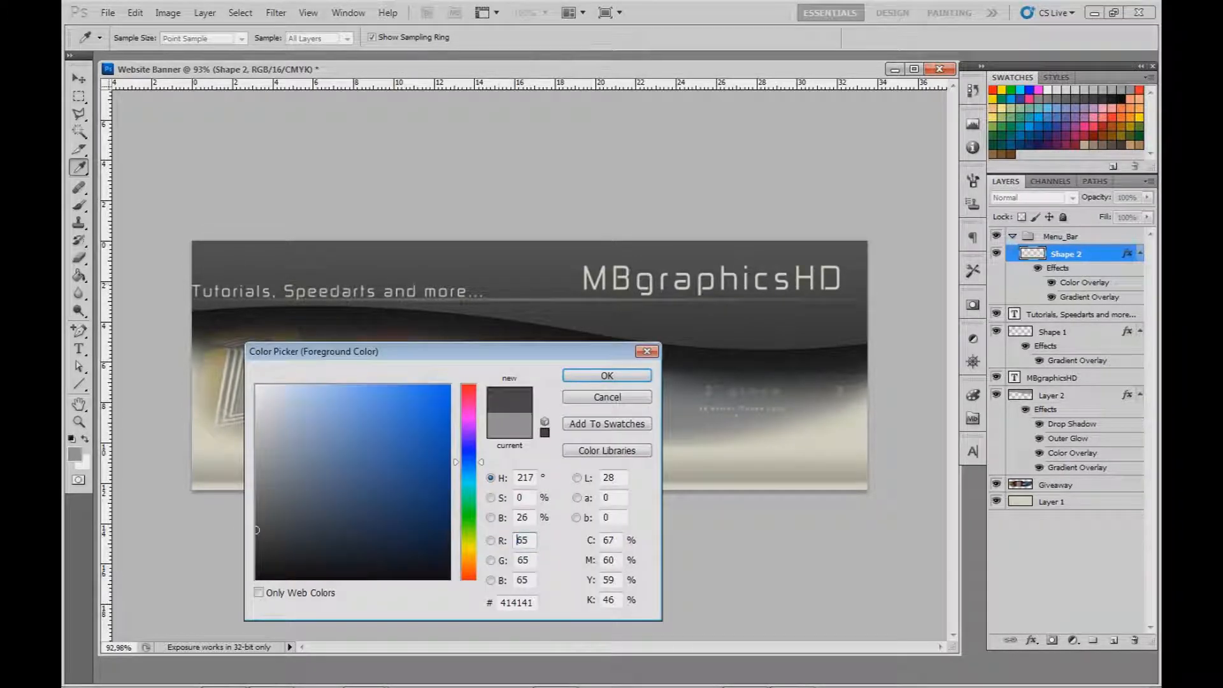
key(Return)
- Start a text line at the left end of the menu bar and set its font size to 4 pt
click(201, 473)
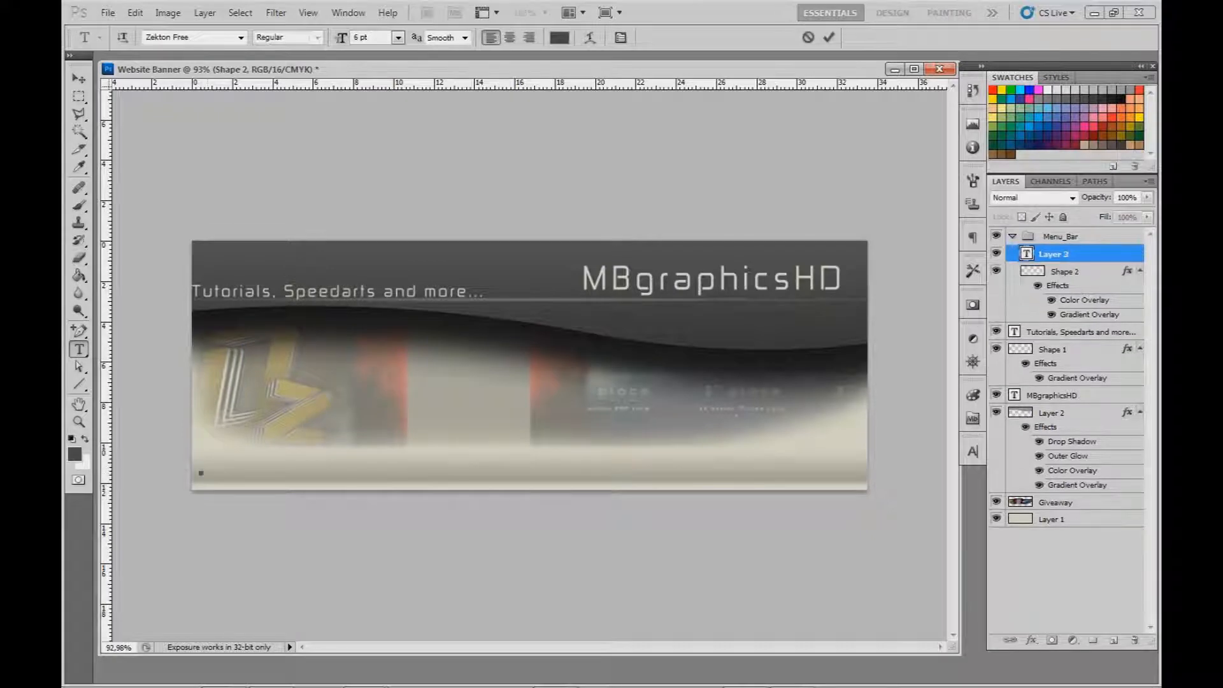
click(398, 37)
click(363, 37)
text(5)
key(Return)
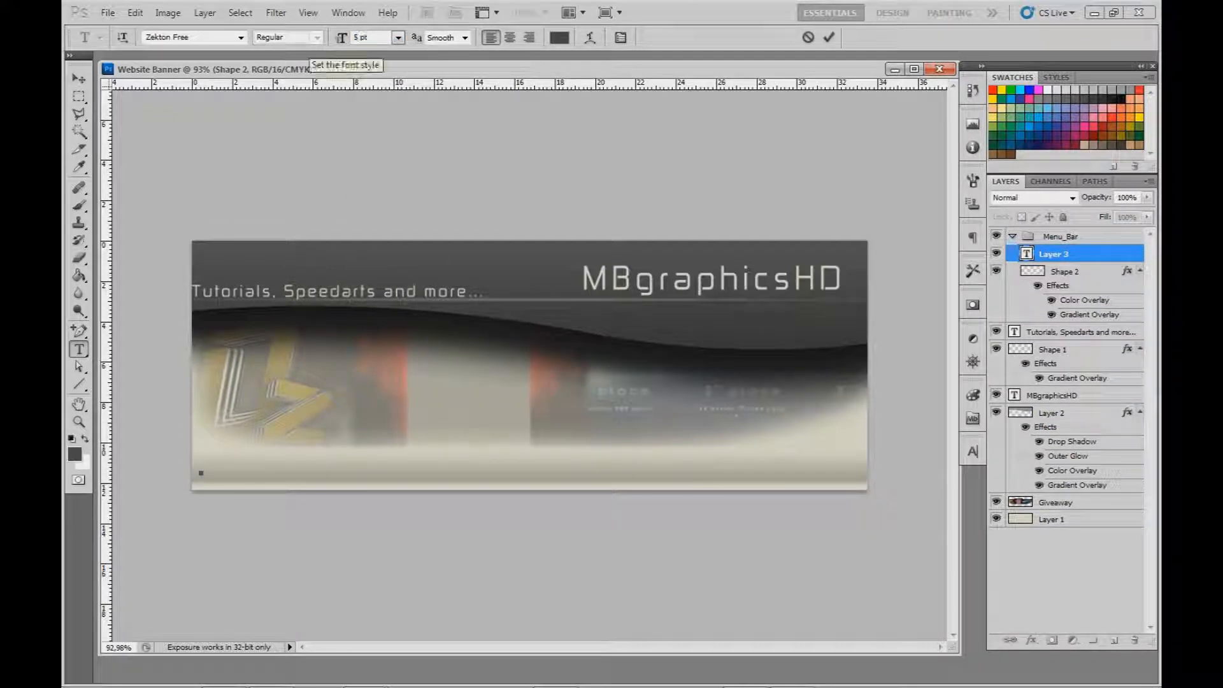
drag(384, 38, 344, 39)
text(4)
key(Return)
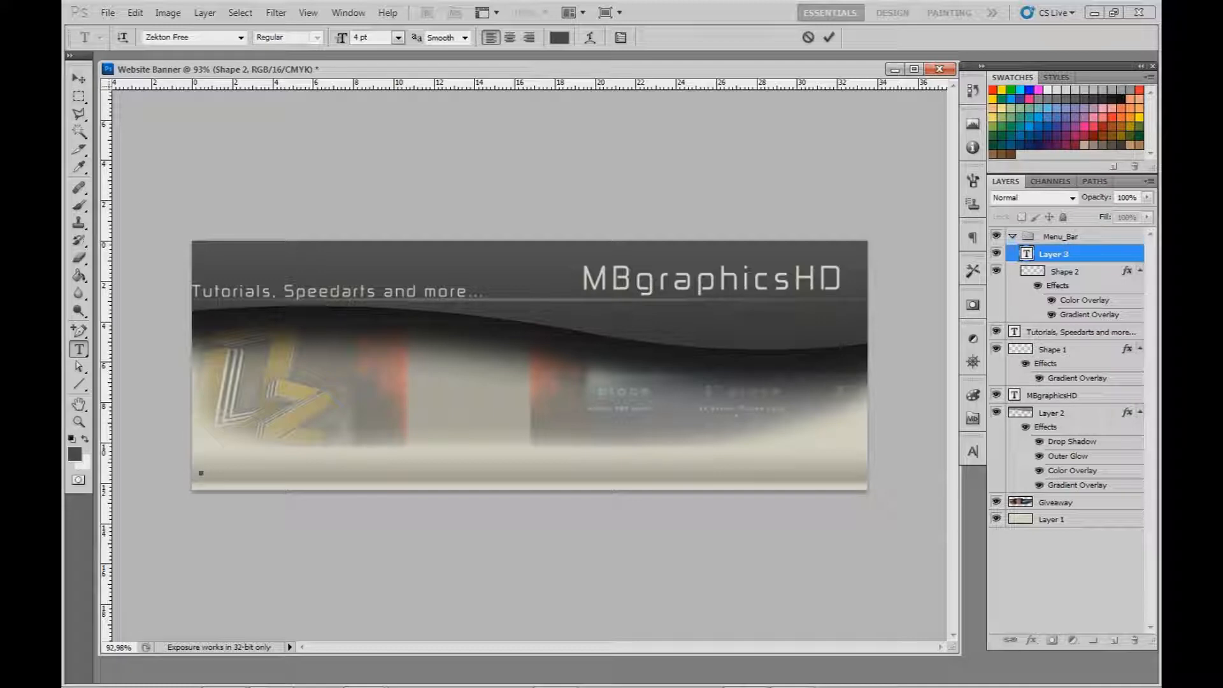
- Enter the menu labels Home, News, Products and About us on one line, separated by several spaces
text(Ho)
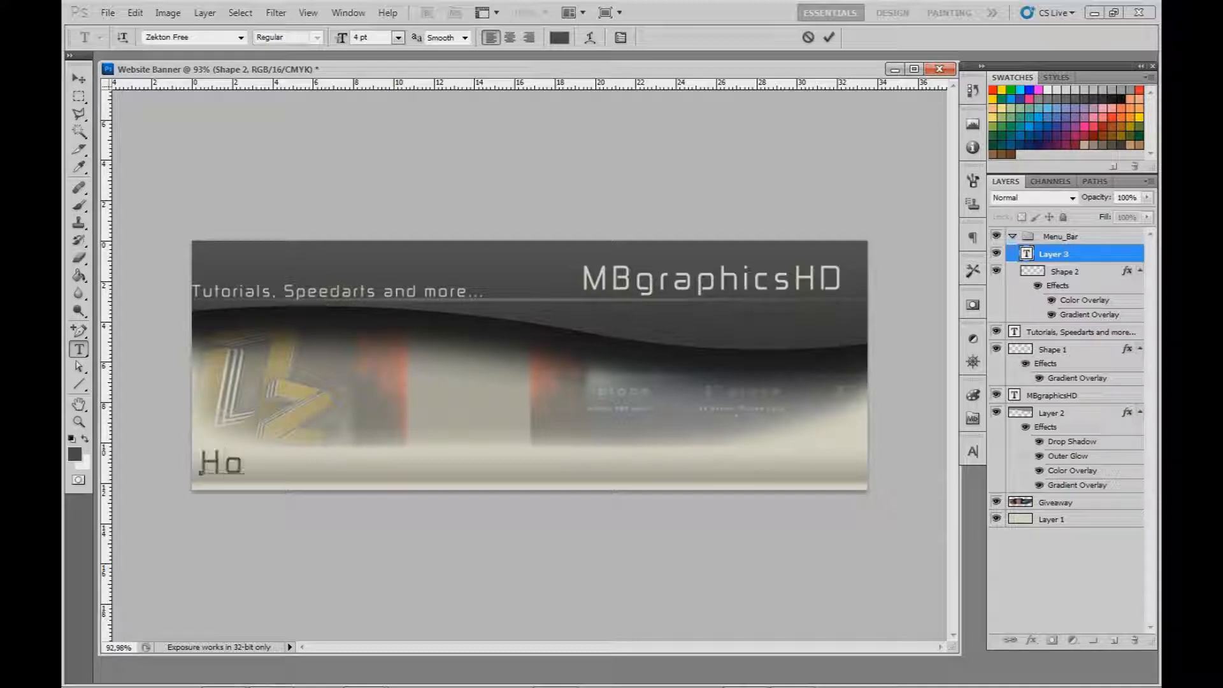
text(me   News)
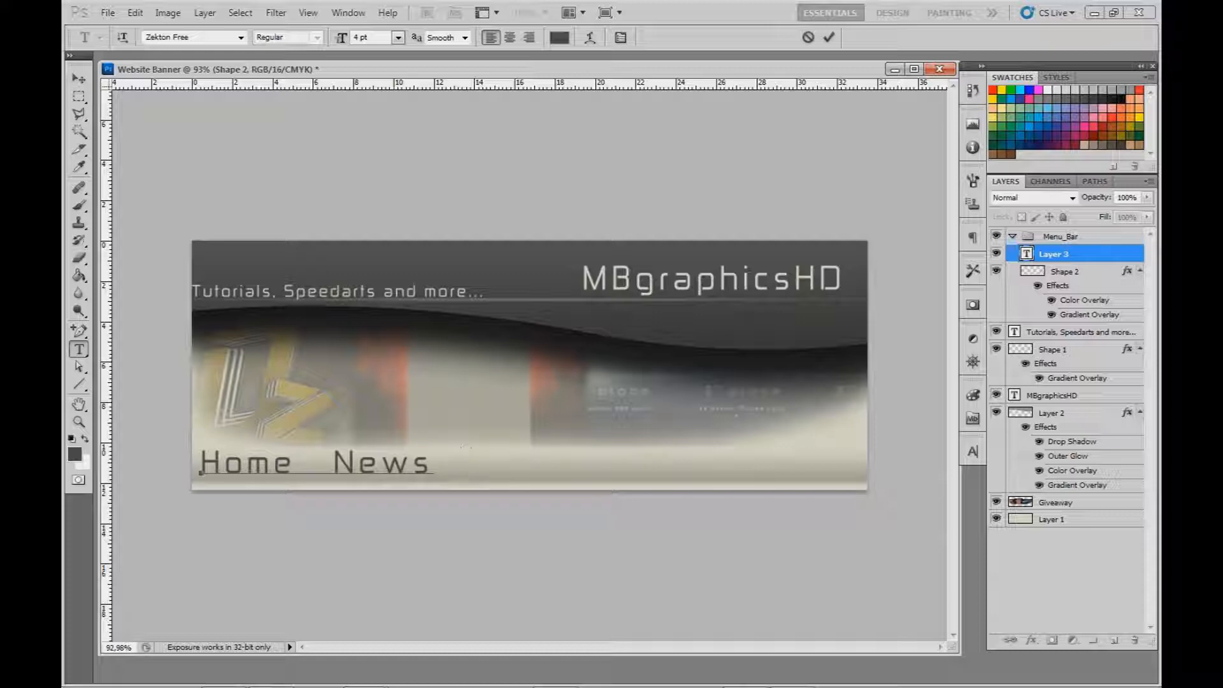
text(   Products   )
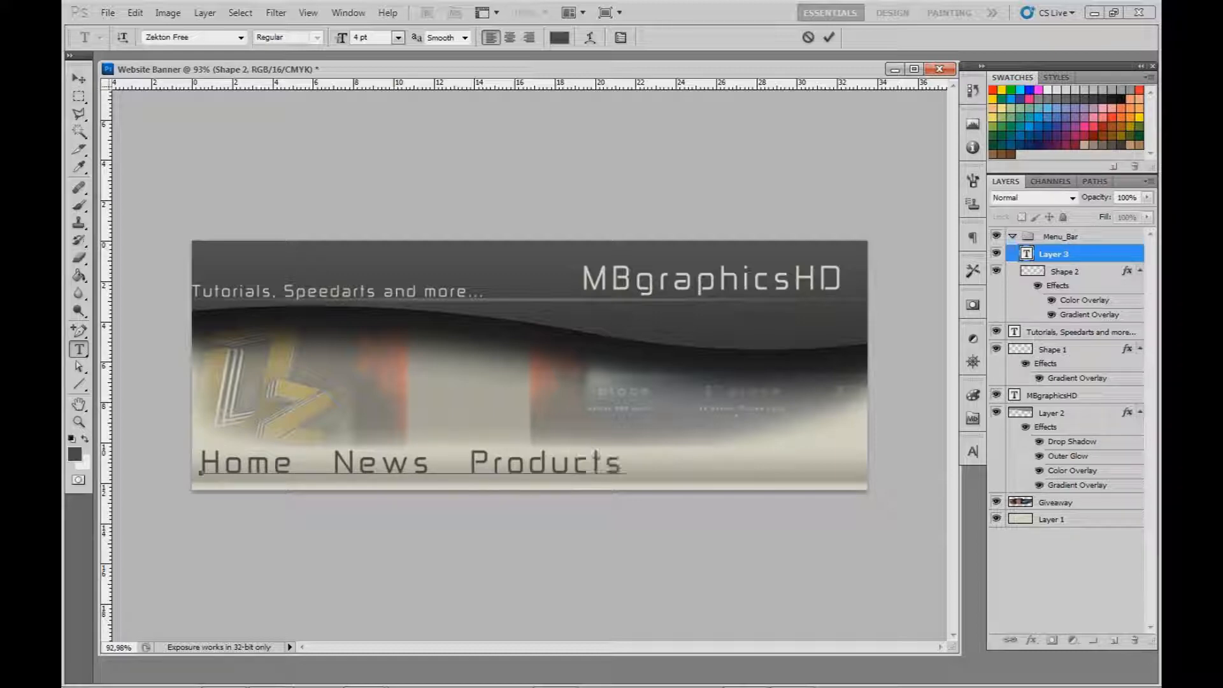
text(About)
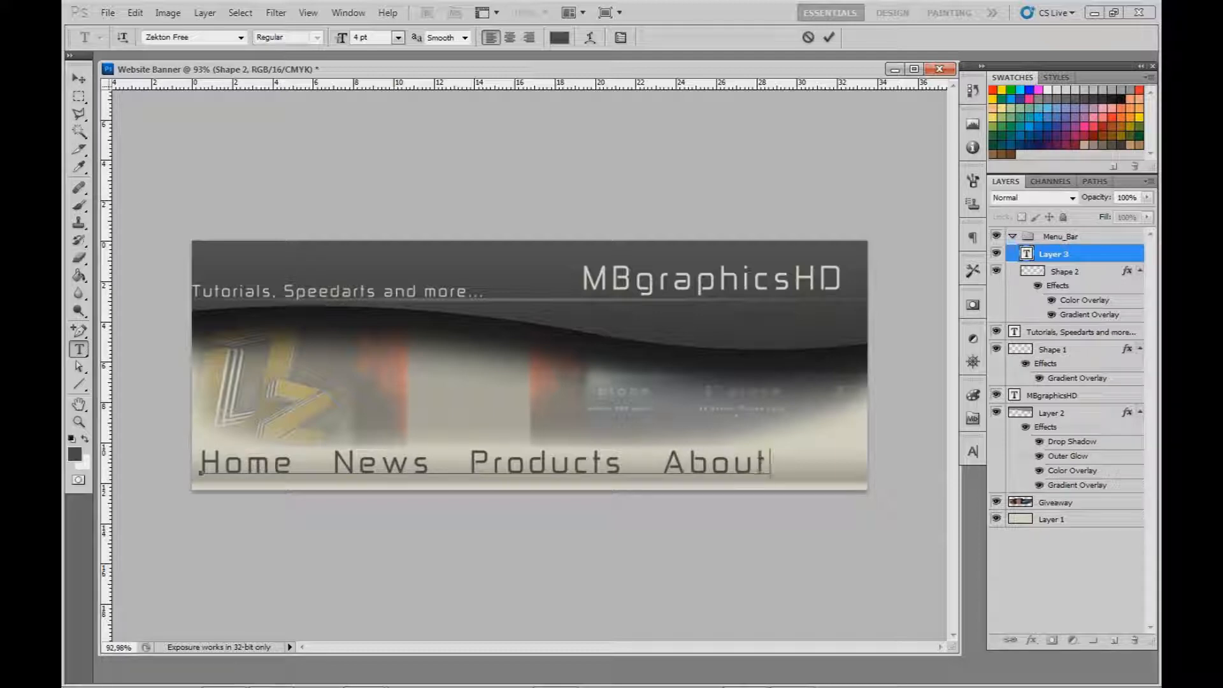
text( us)
- Widen the gaps between the four menu labels with extra spaces and commit the text
click(625, 464)
click(459, 465)
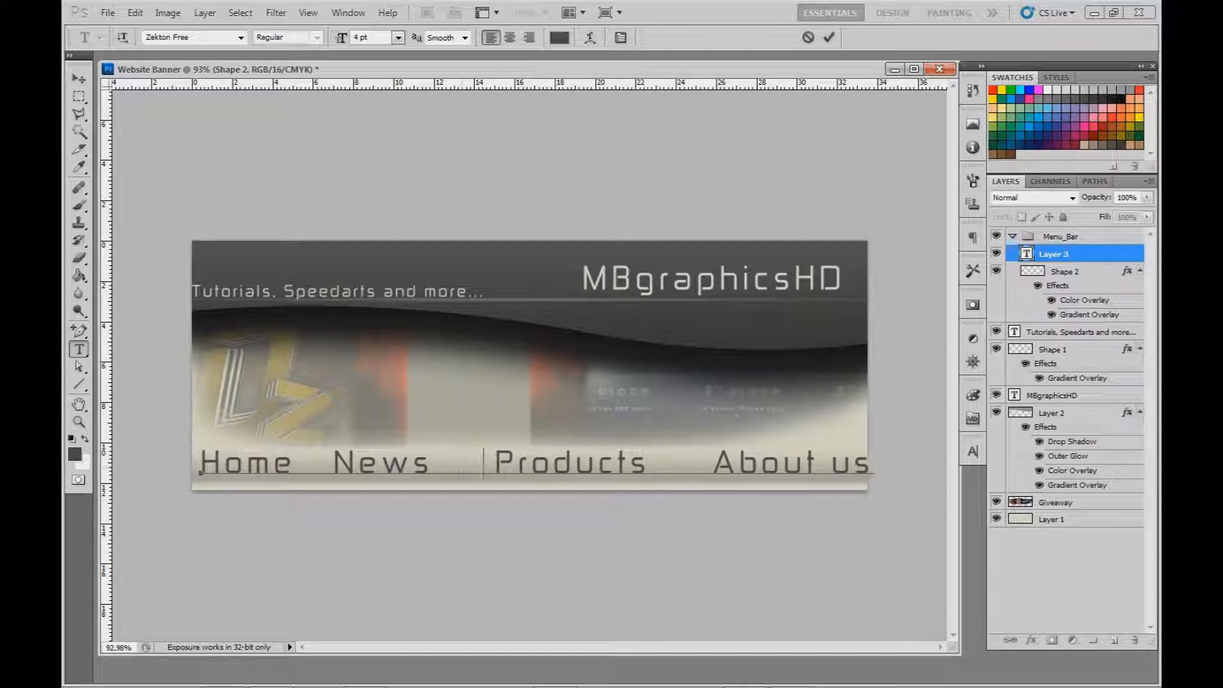
click(309, 465)
key(ctrl+Return)
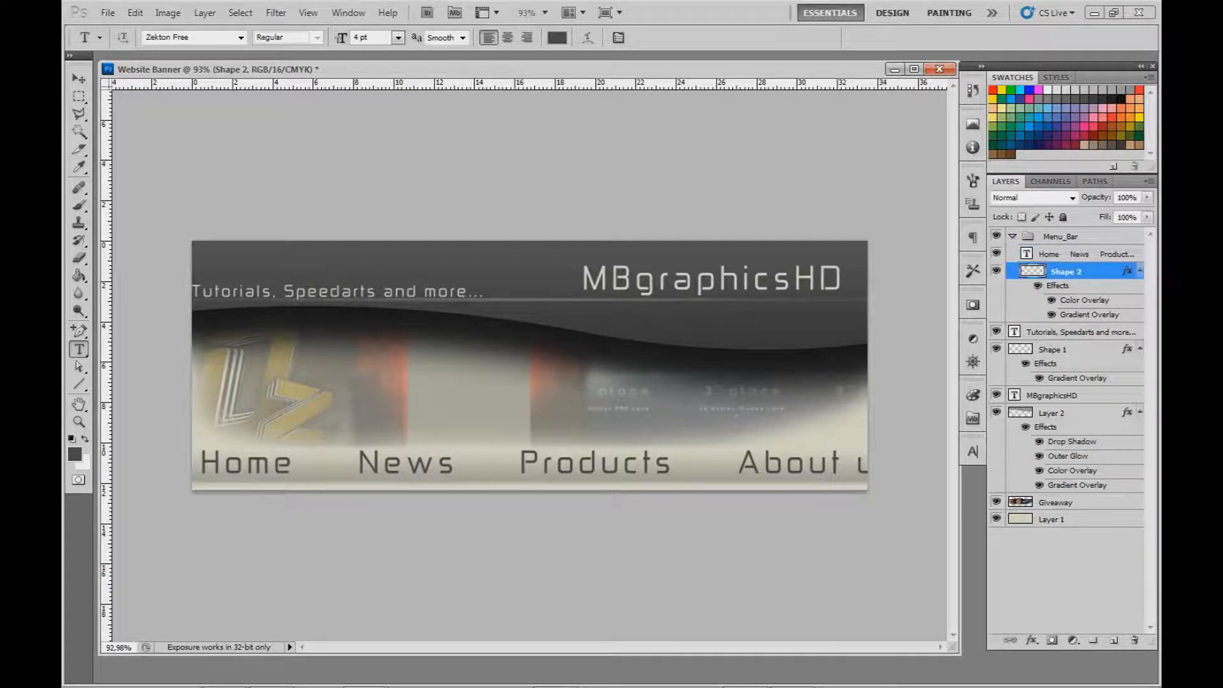
- Scale the menu text down proportionally to about 73% so all labels fit inside the bar
key(ctrl+t)
drag(900, 448, 714, 456)
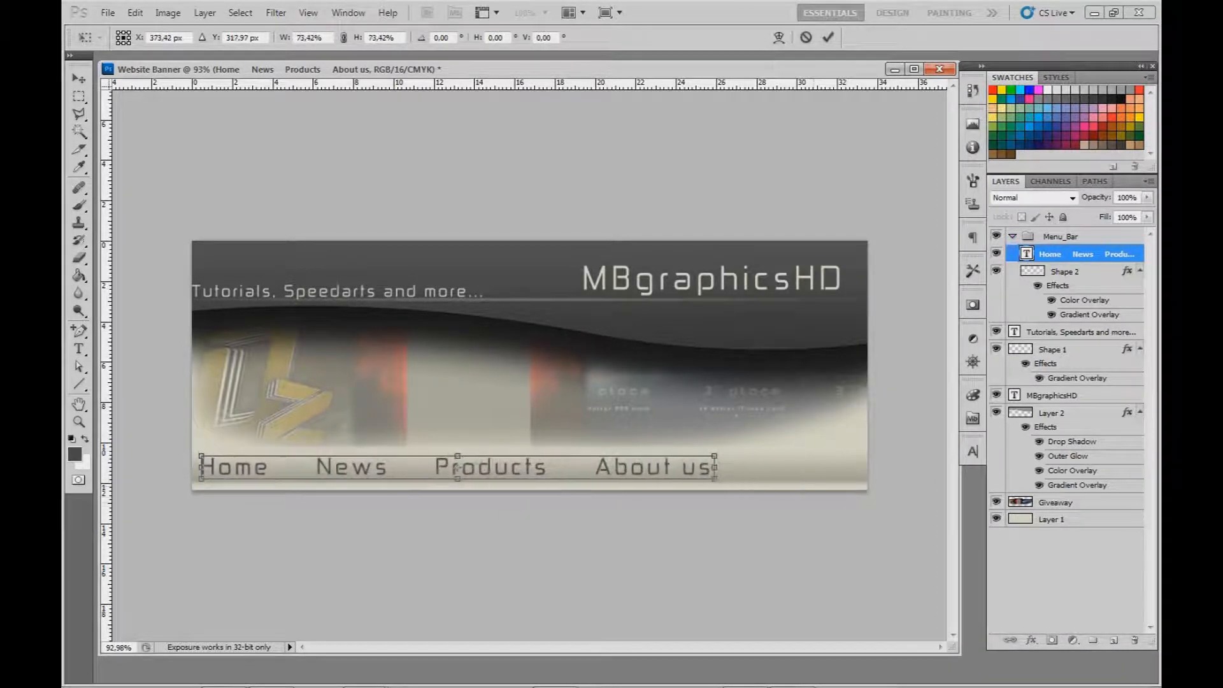
key(Return)
- Try spreading Home, News, Products and About us across the whole bar with more spaces between them
click(301, 468)
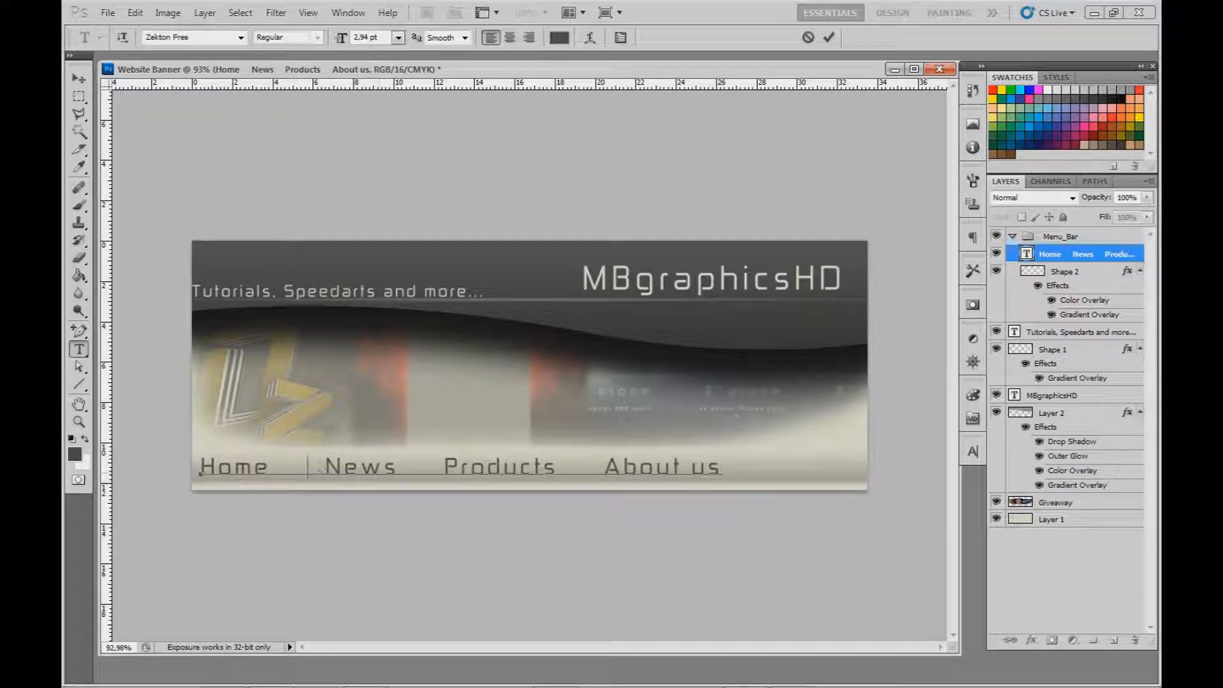
click(435, 468)
click(623, 468)
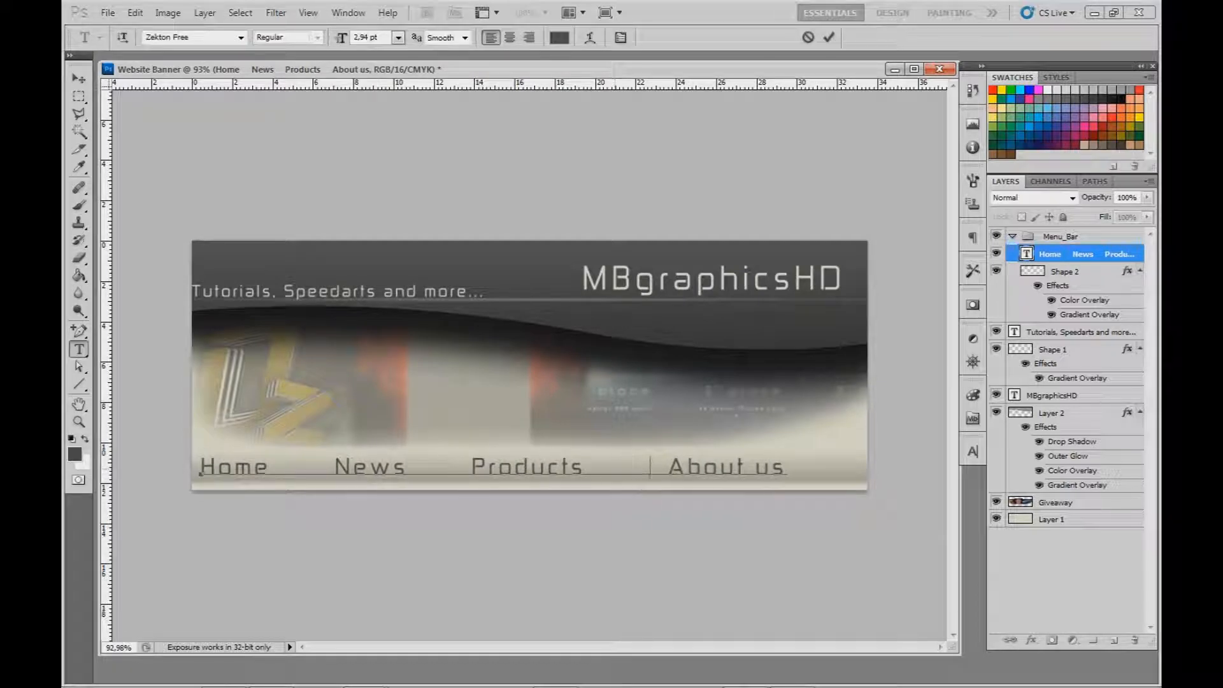
click(445, 465)
click(306, 467)
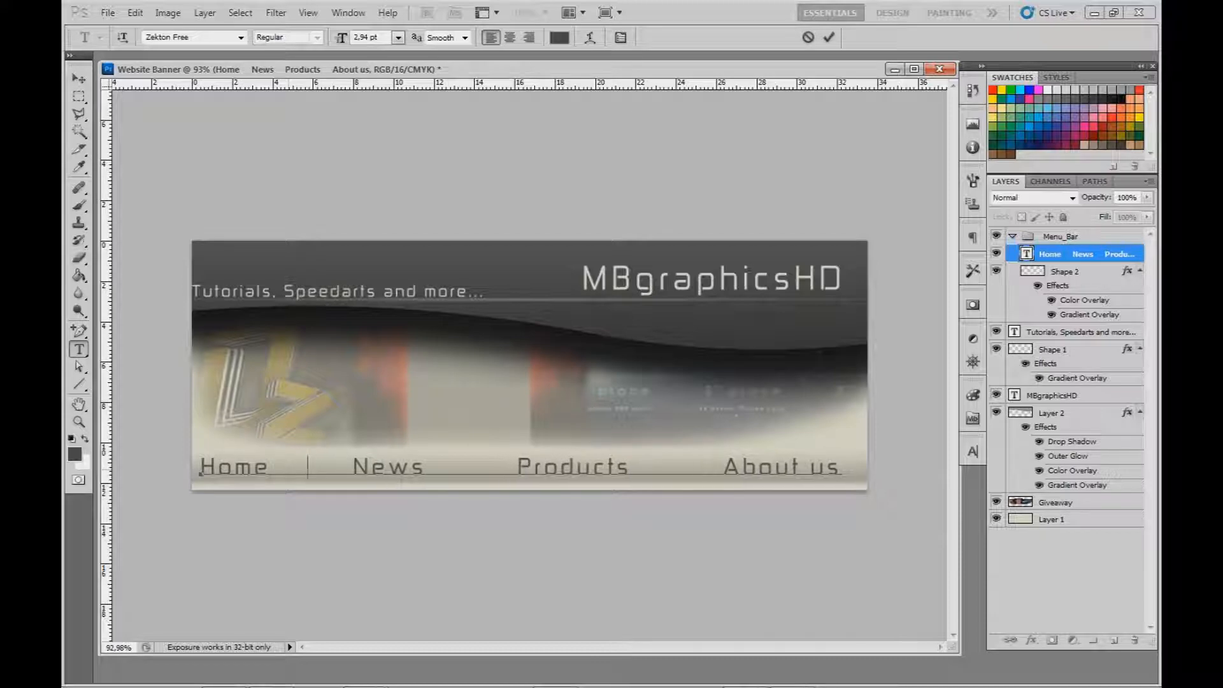
key(ctrl+Return)
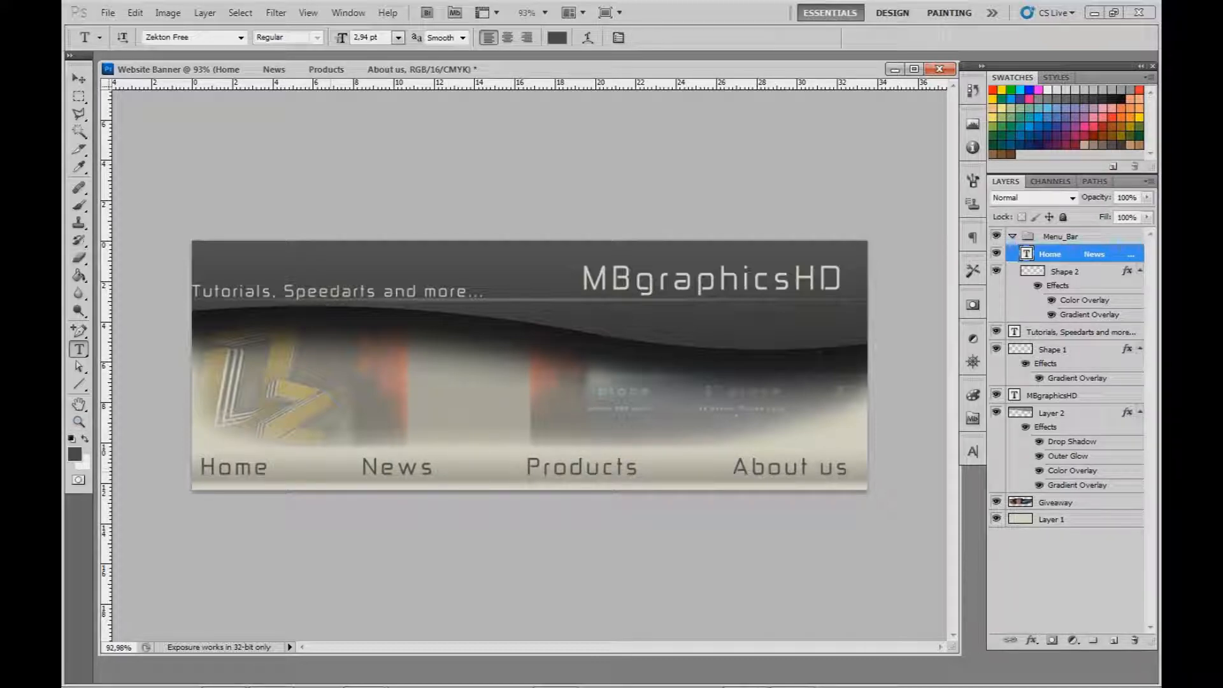
- Remove the extra spaces just added between the menu labels
click(201, 467)
key(BackSpace)
key(BackSpace)
key(BackSpace)
click(483, 468)
key(BackSpace)
key(BackSpace)
key(BackSpace)
click(659, 467)
key(Delete)
key(Delete)
key(Delete)
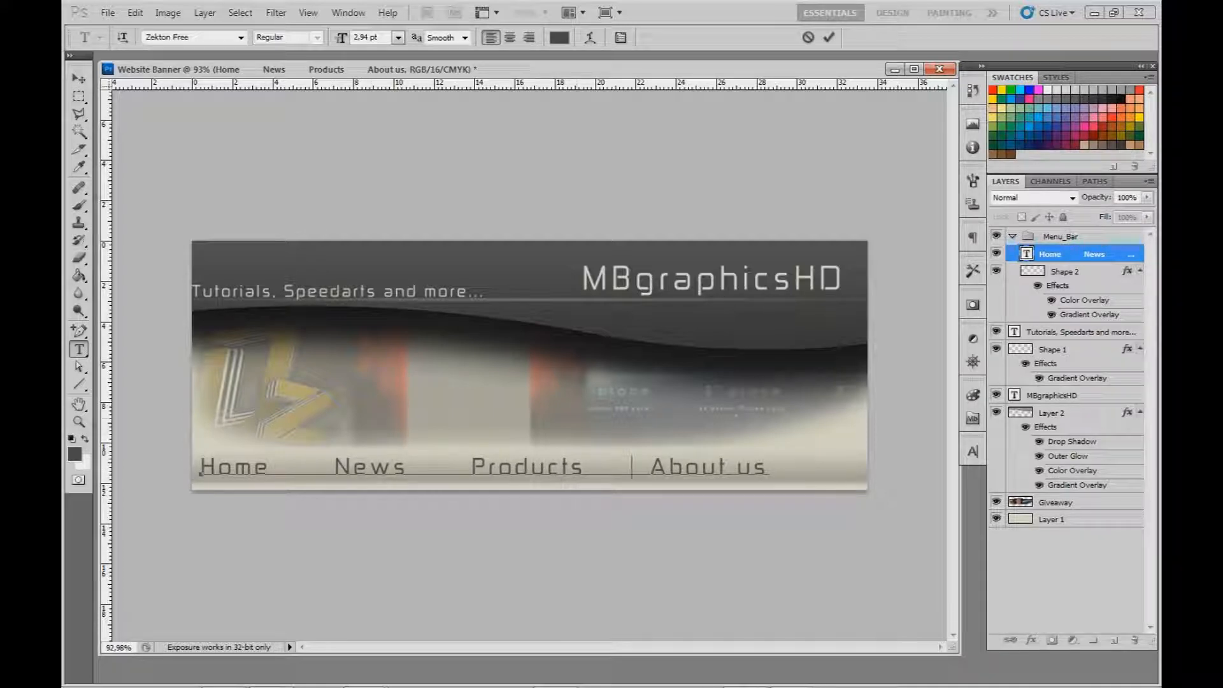
key(BackSpace)
key(BackSpace)
click(437, 467)
key(BackSpace)
key(BackSpace)
click(316, 467)
key(BackSpace)
key(Delete)
- Add a fifth label, Links, after About us with a matching gap and commit the text
click(714, 466)
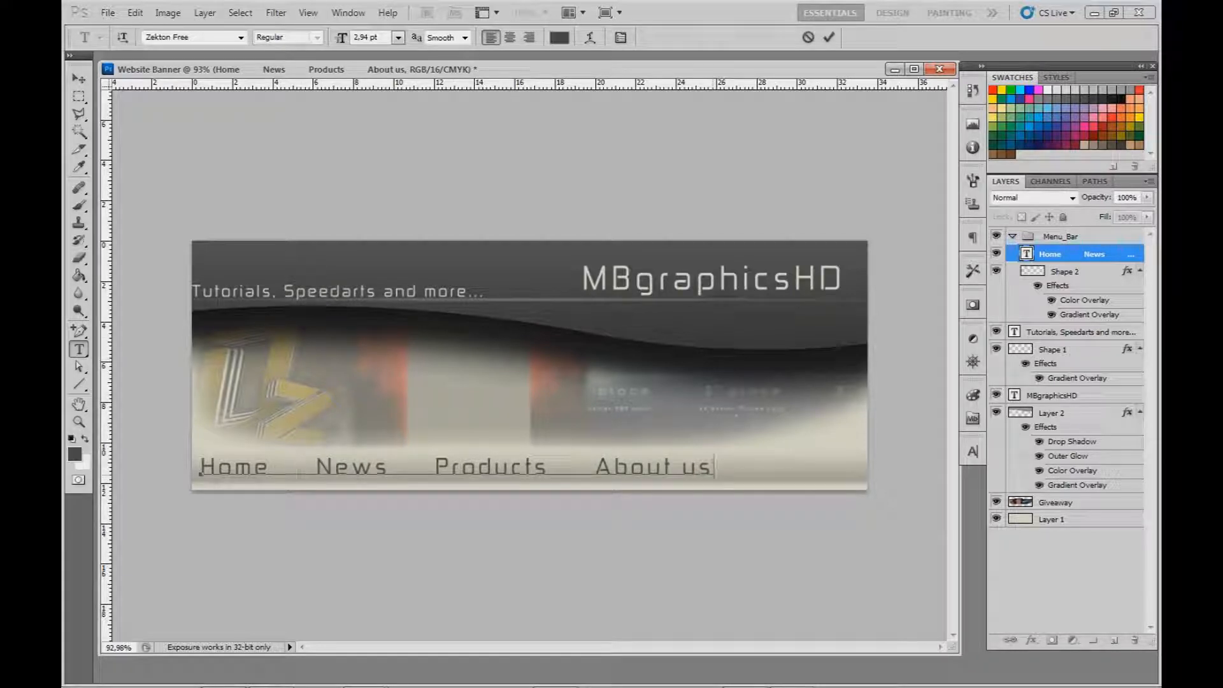
key(BackSpace)
text(s)
key(Left)
key(Left)
key(Left)
key(Left)
key(Left)
key(Left)
key(Left)
key(Left)
key(Left)
key(Left)
key(Left)
key(Left)
key(Right)
key(Right)
key(Right)
key(Right)
key(End)
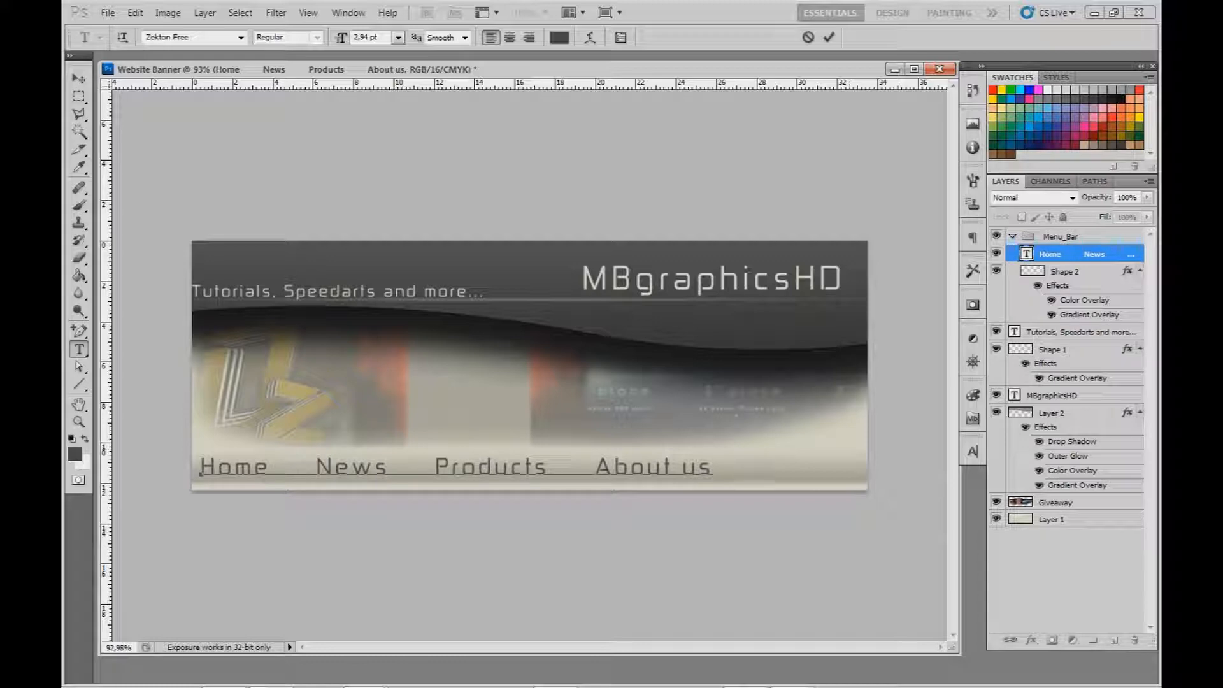
text(Links)
key(ctrl+Return)
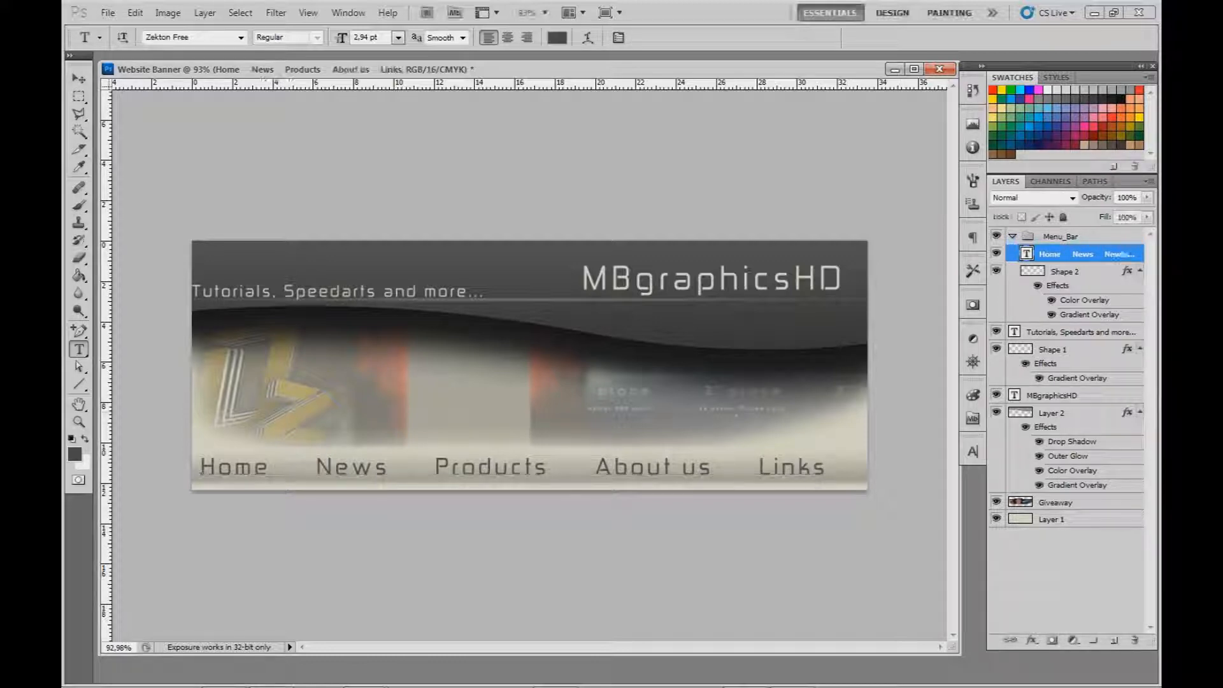
- Centre the menu text horizontally on the banner by transforming its X position to 475 px
key(ctrl+t)
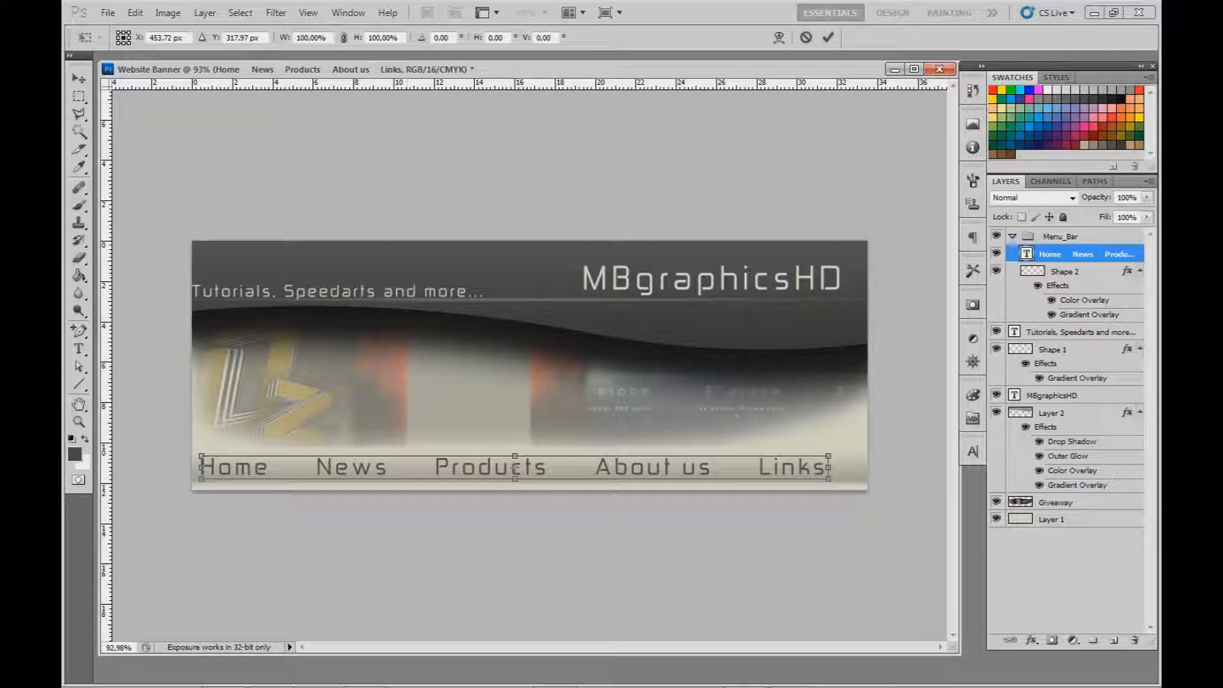
double_click(179, 38)
drag(140, 37, 89, 37)
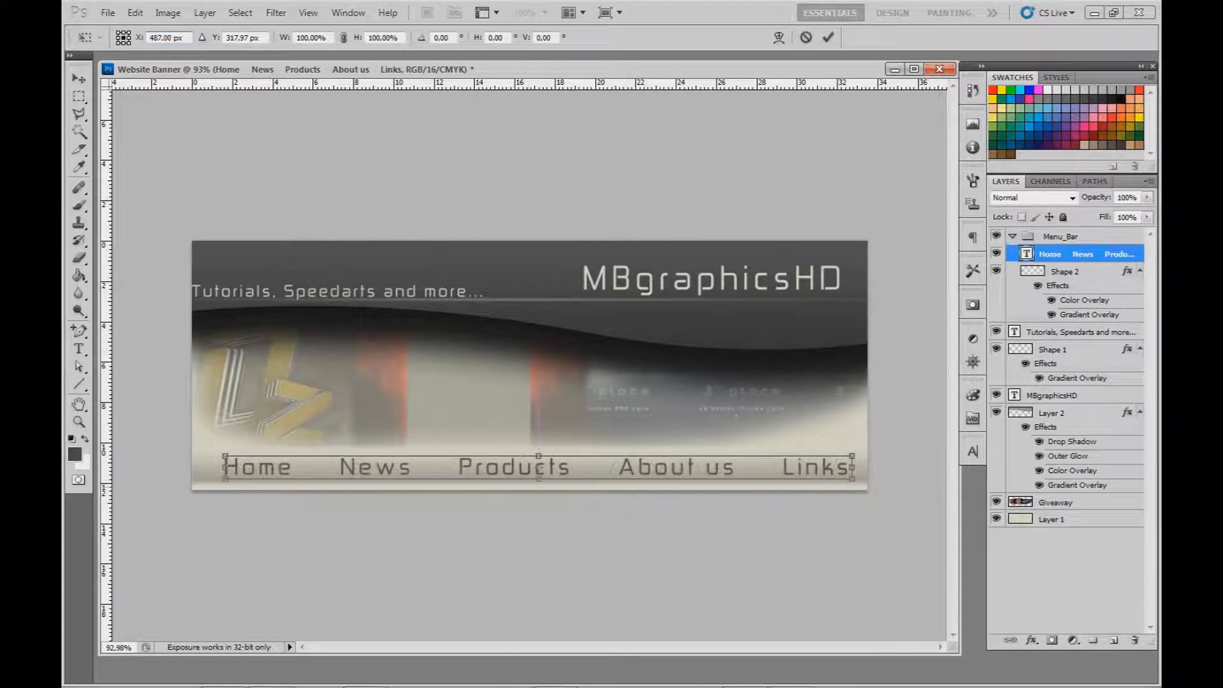
click(172, 38)
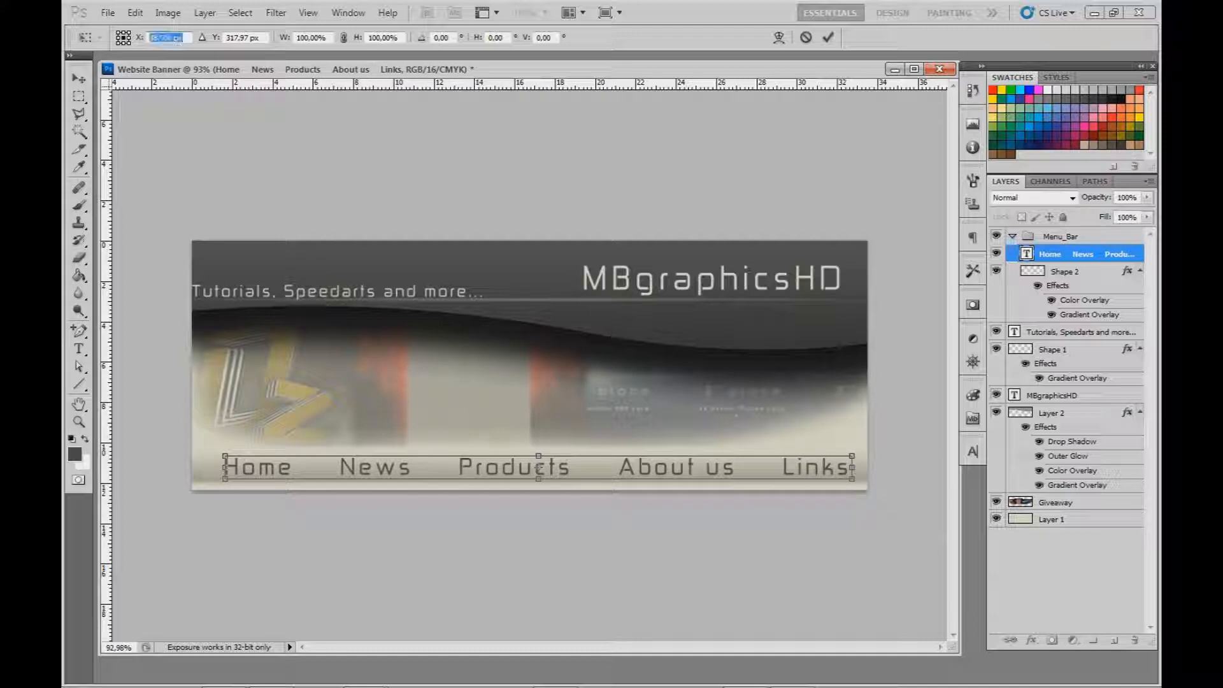
text(475)
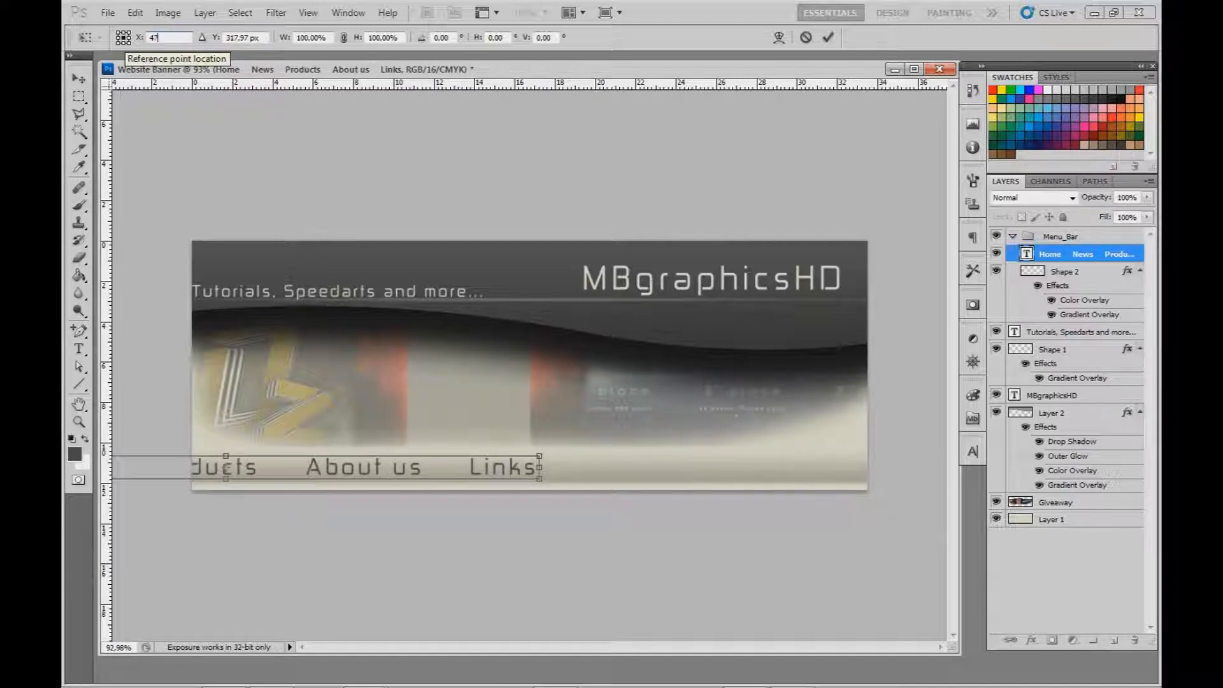
key(Return)
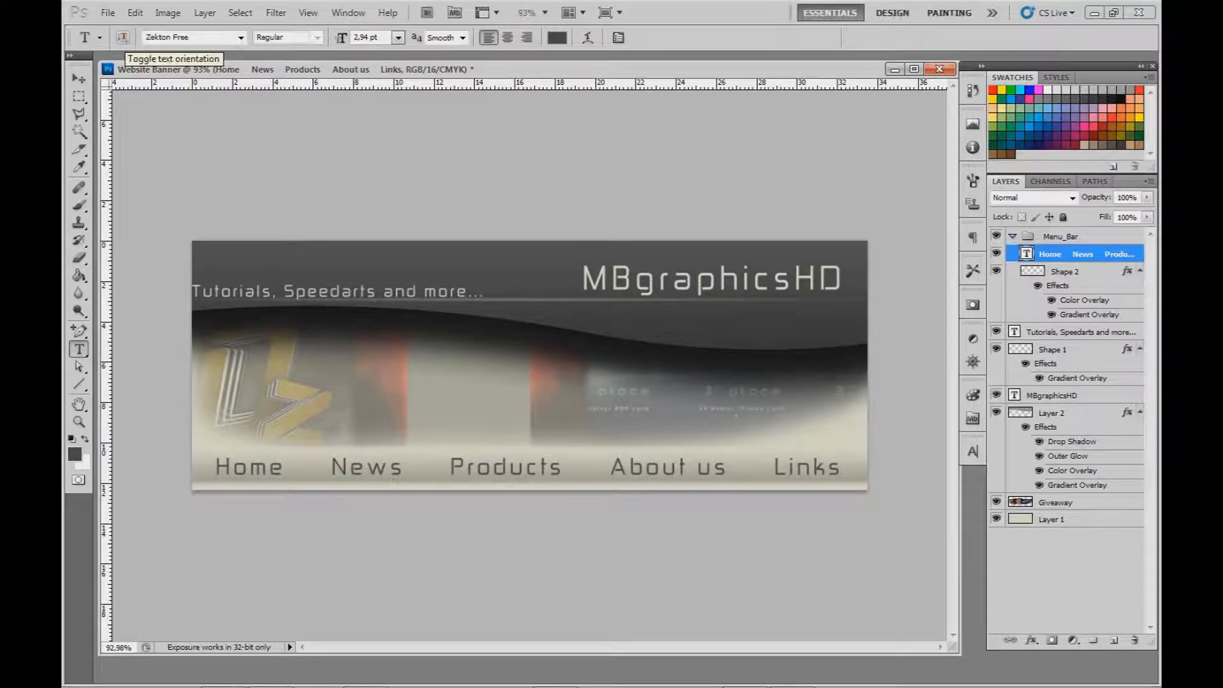
- Set up the Line tool with a 3 px weight and a near-white foreground colour
click(79, 422)
drag(528, 366, 567, 365)
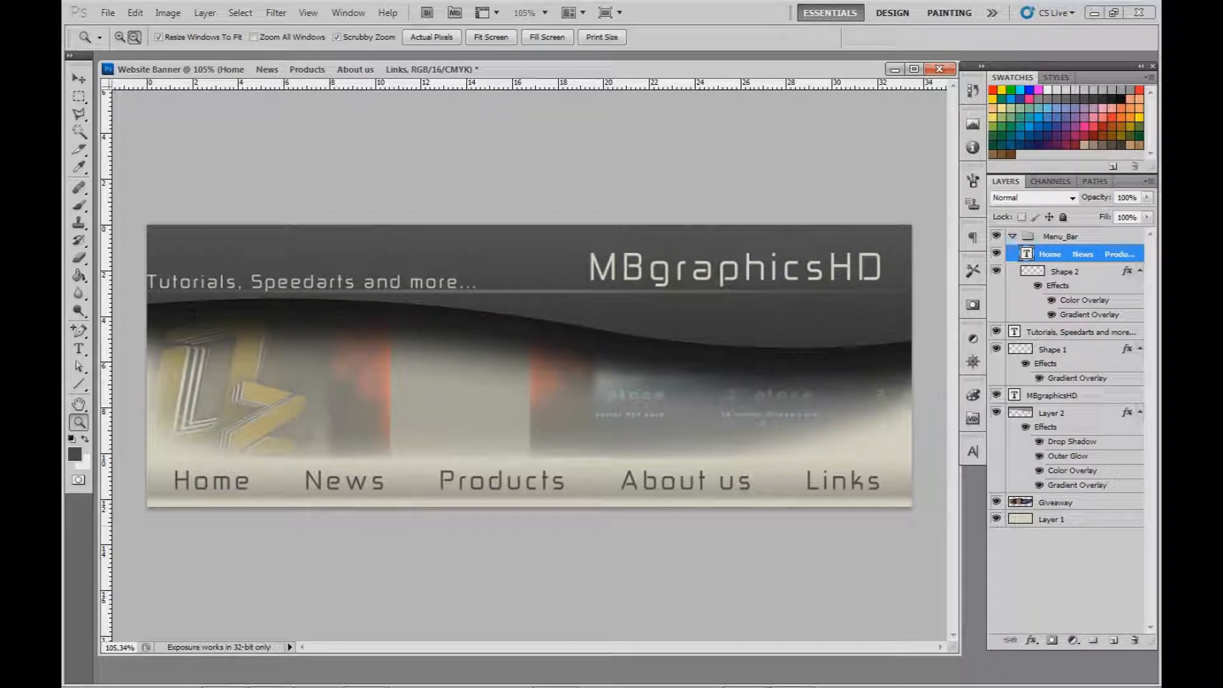
drag(252, 406, 287, 406)
click(78, 384)
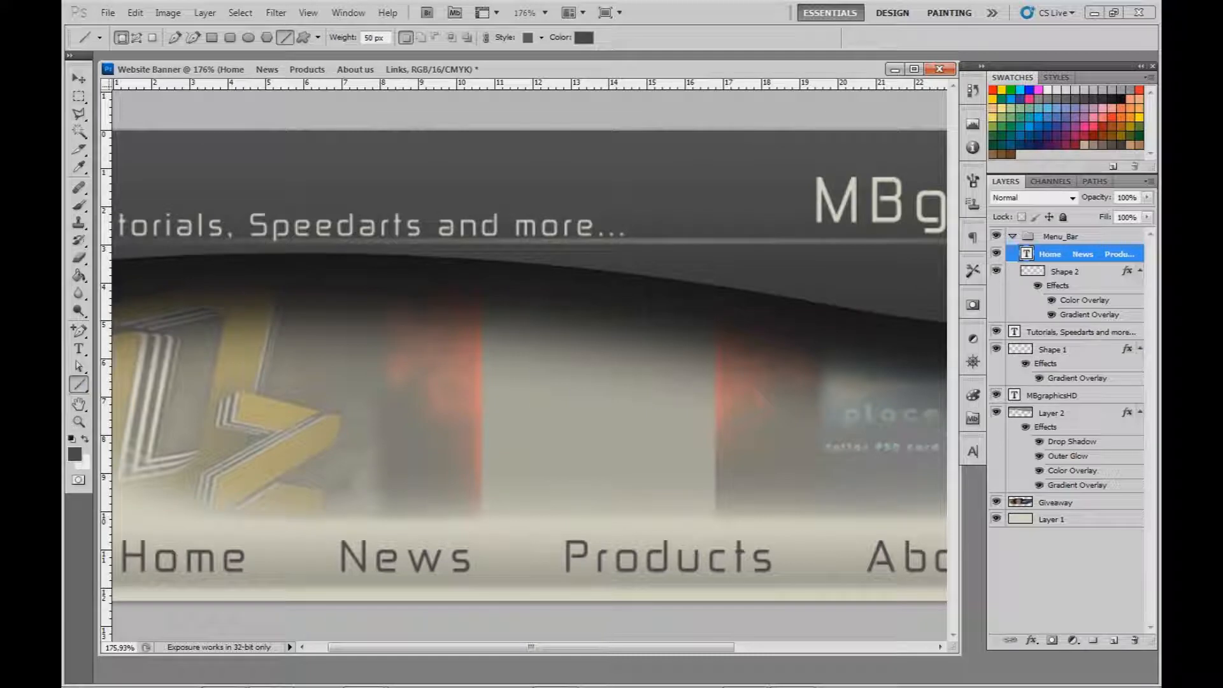
double_click(368, 38)
text(3)
click(75, 454)
drag(313, 468, 256, 385)
click(607, 375)
- Draw a vertical divider line between Home and News across the menu bar's height and rasterize its layer
click(79, 422)
drag(274, 546, 333, 546)
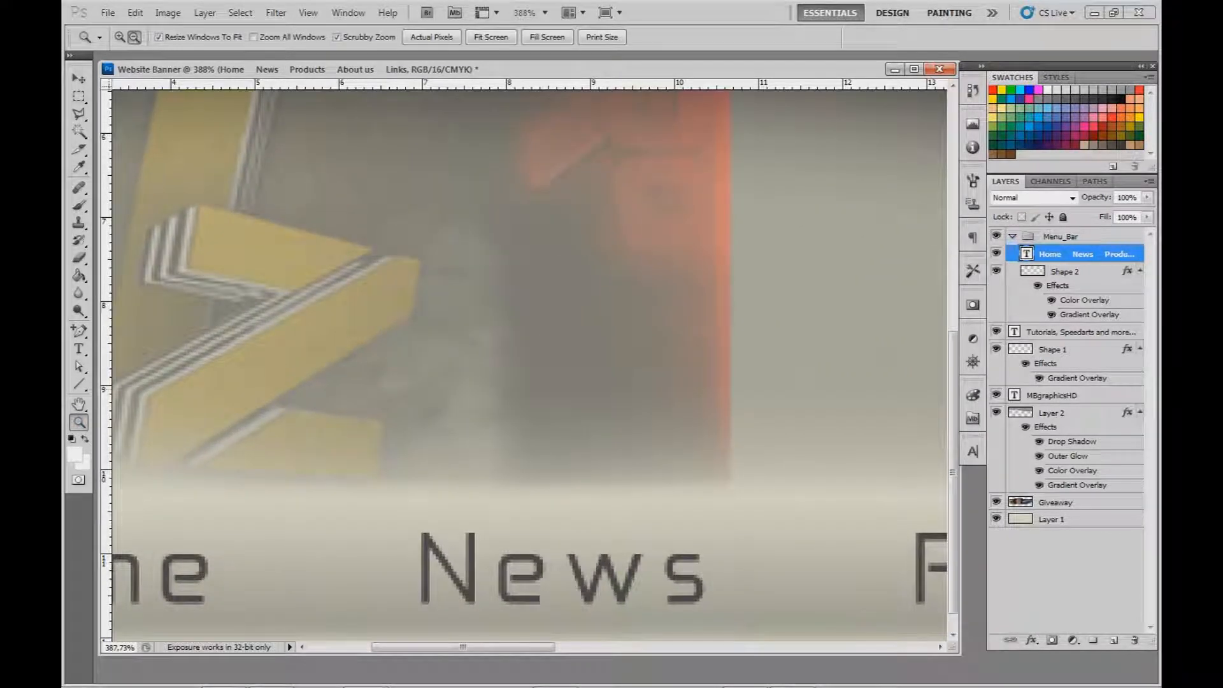
key(u)
drag(297, 501, 297, 617)
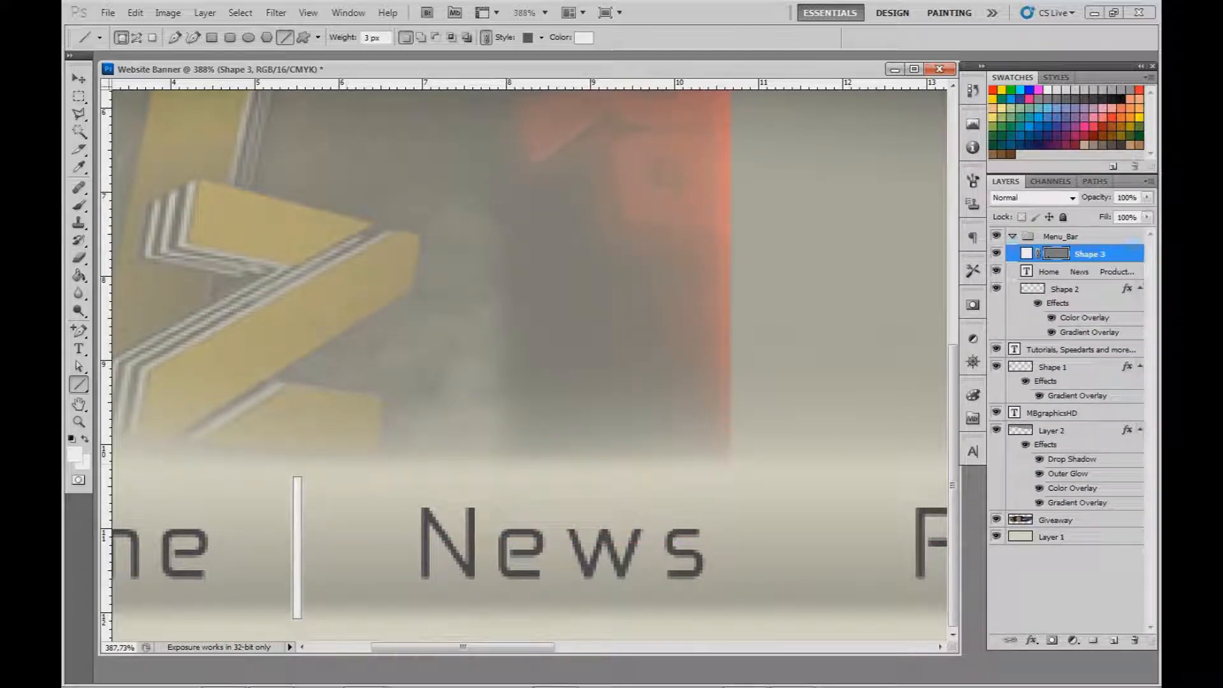
right_click(1016, 254)
click(1058, 383)
- Duplicate the divider and move the copy horizontally between News and Products, to about X 328 px
key(z)
drag(529, 395, 567, 395)
scroll(529, 394, down, 1)
drag(676, 446, 530, 446)
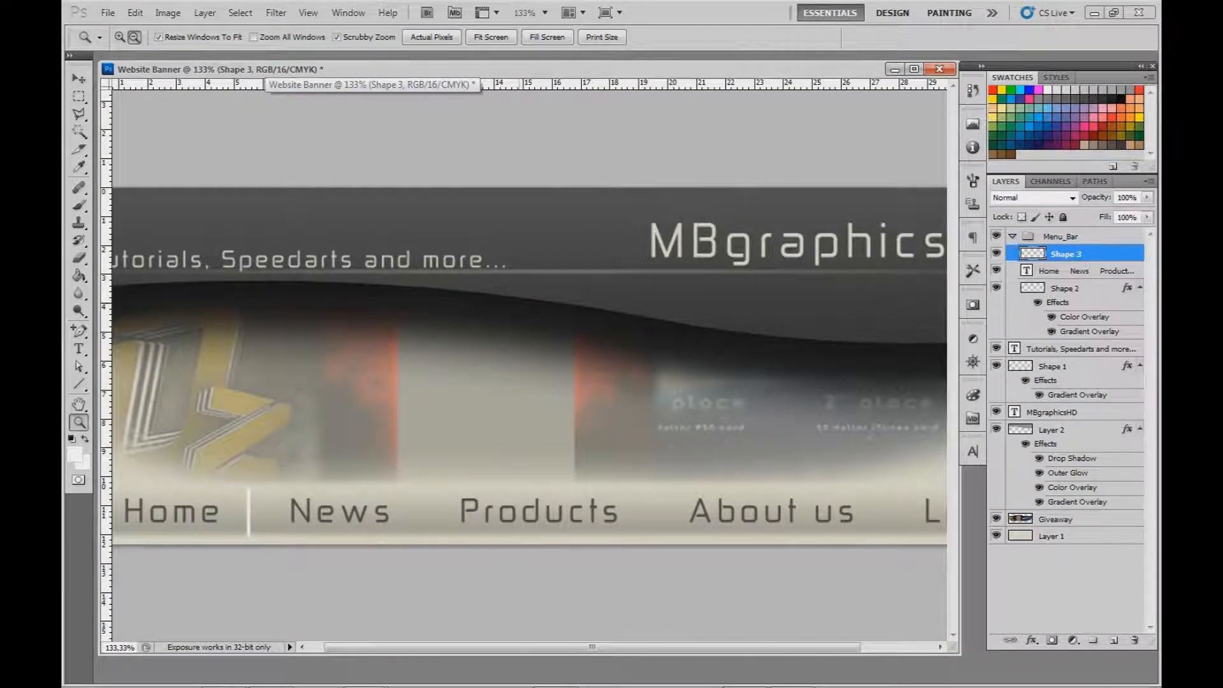
key(ctrl+j)
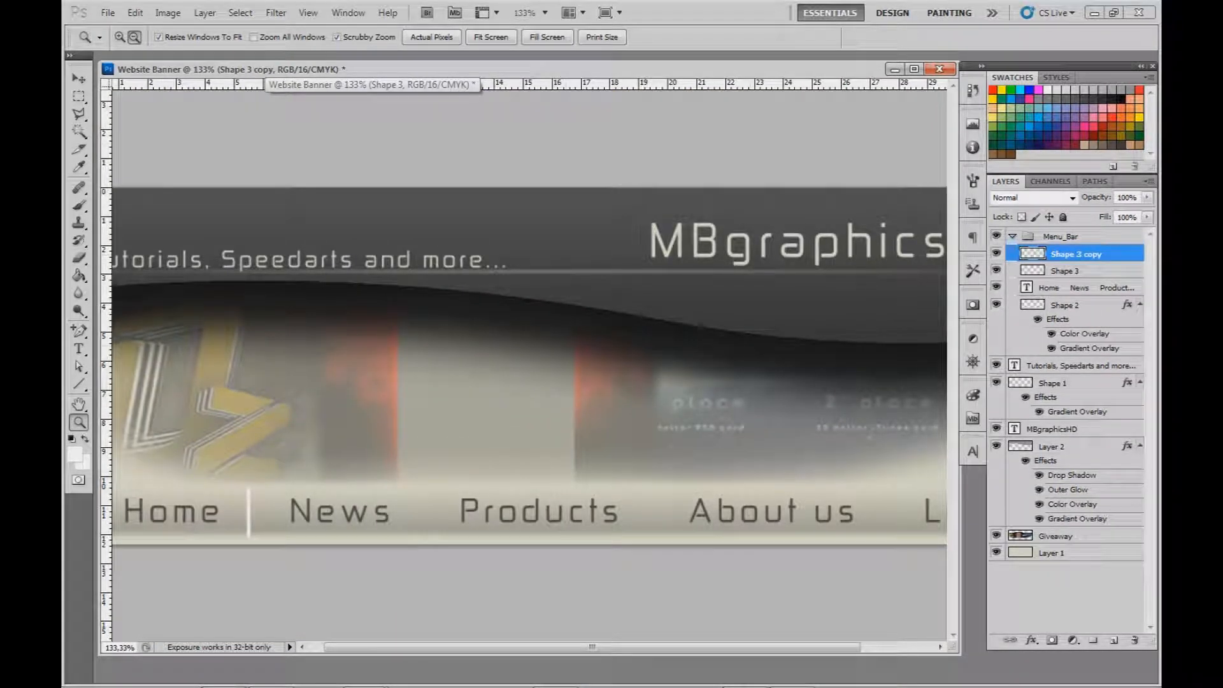
key(ctrl+t)
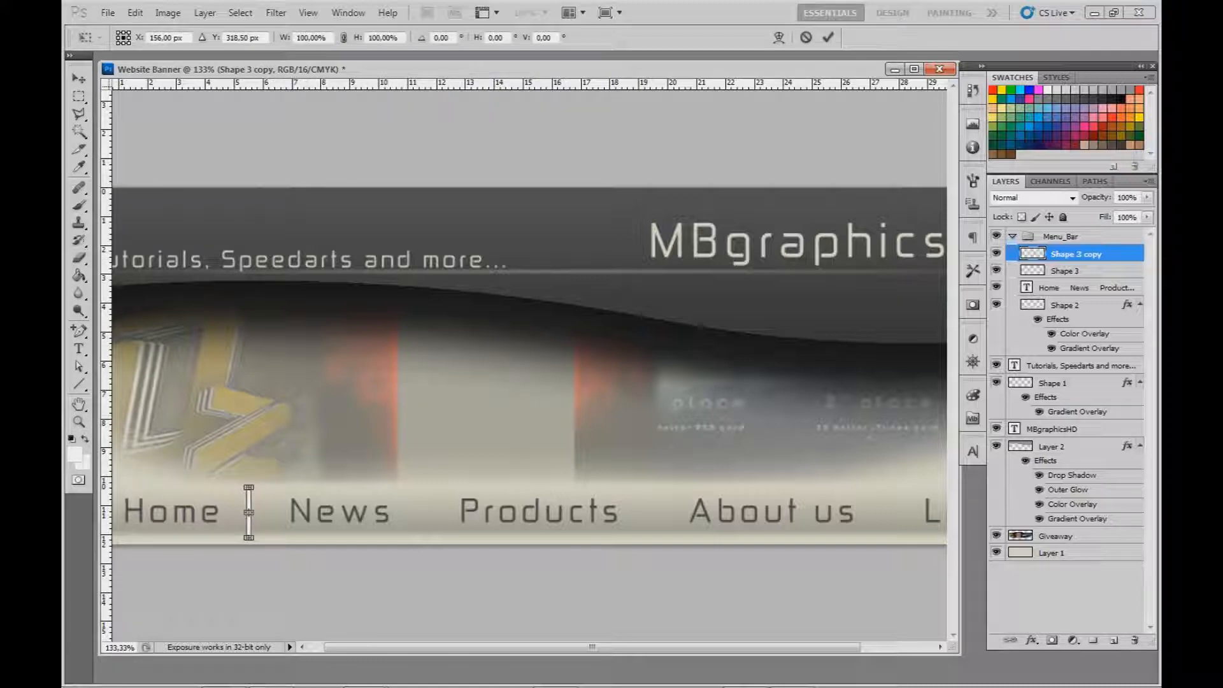
drag(249, 513, 423, 512)
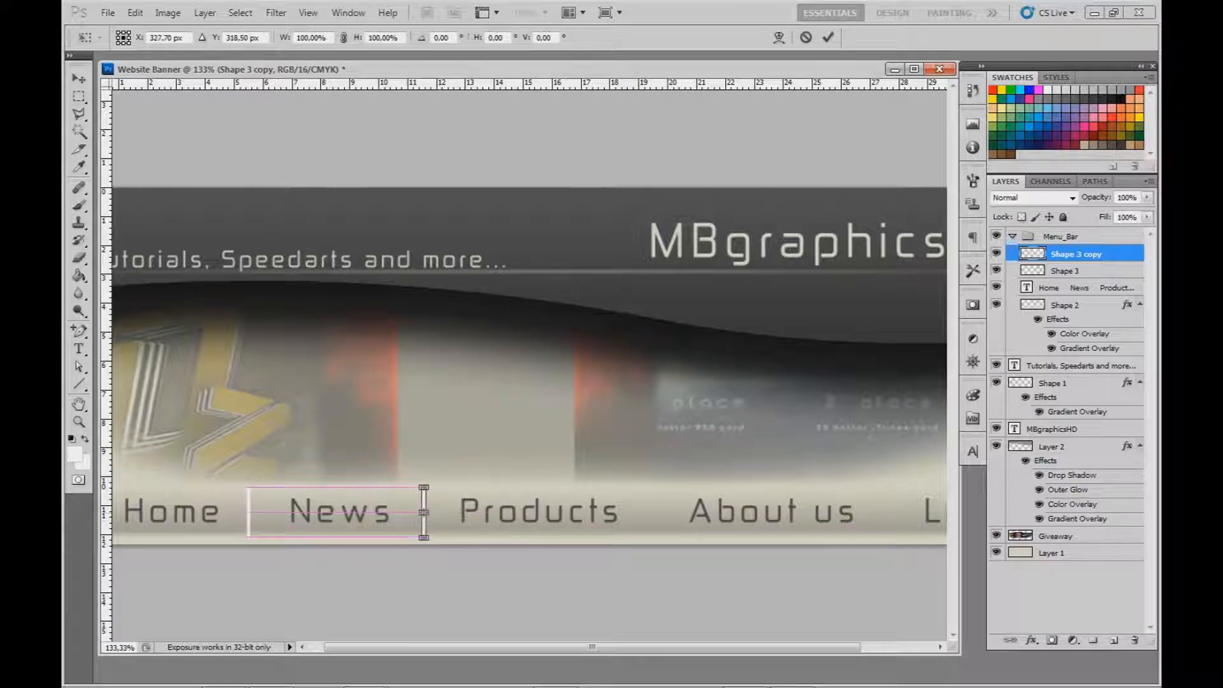
key(Return)
- Duplicate the divider again and move the copy horizontally between Products and About us
key(z)
key(ctrl+j)
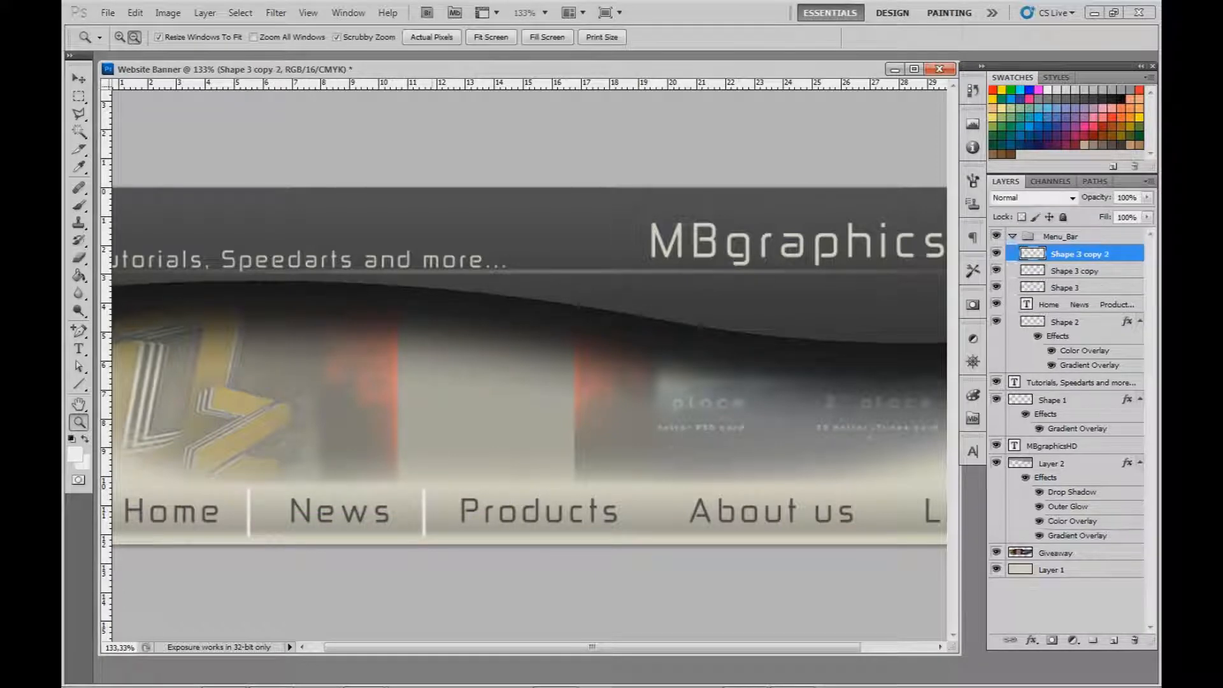
key(ctrl+t)
drag(424, 513, 653, 513)
key(Return)
- Place another divider copy between About us and Links, at about X 790 px
key(z)
key(ctrl+j)
key(ctrl+t)
drag(652, 513, 895, 513)
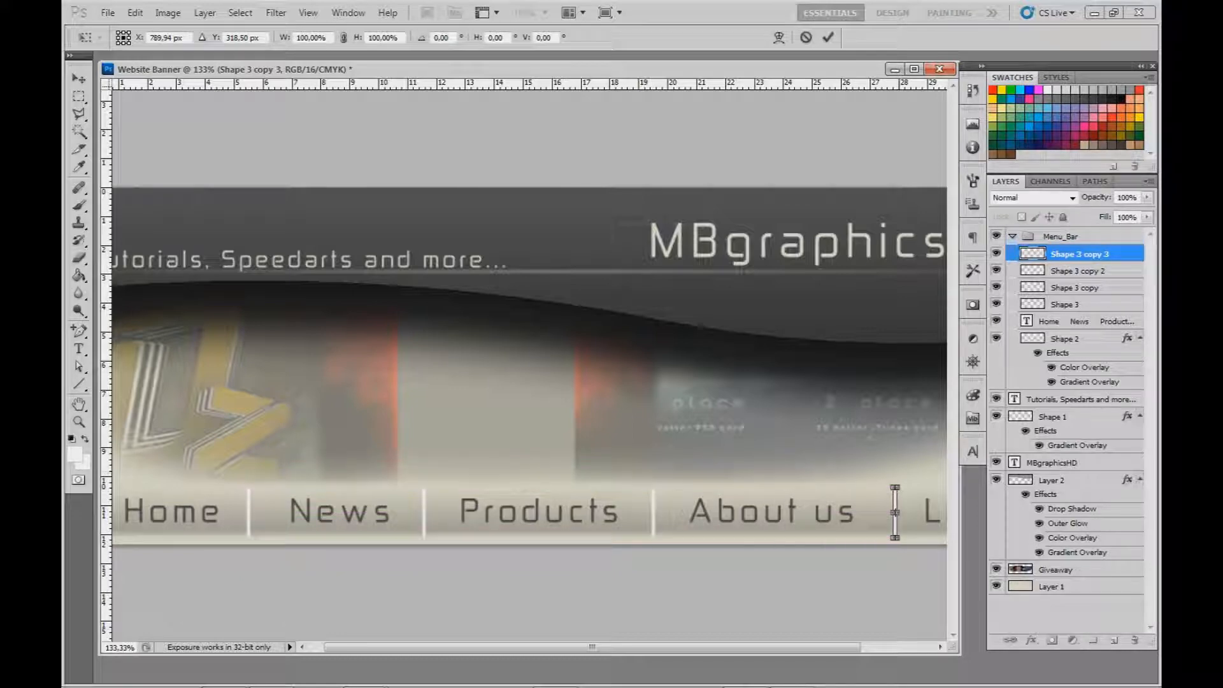
key(Return)
- Shift the first divider slightly right to about X 161 px so it sits midway between Home and News
key(z)
drag(213, 431, 274, 431)
click(1076, 305)
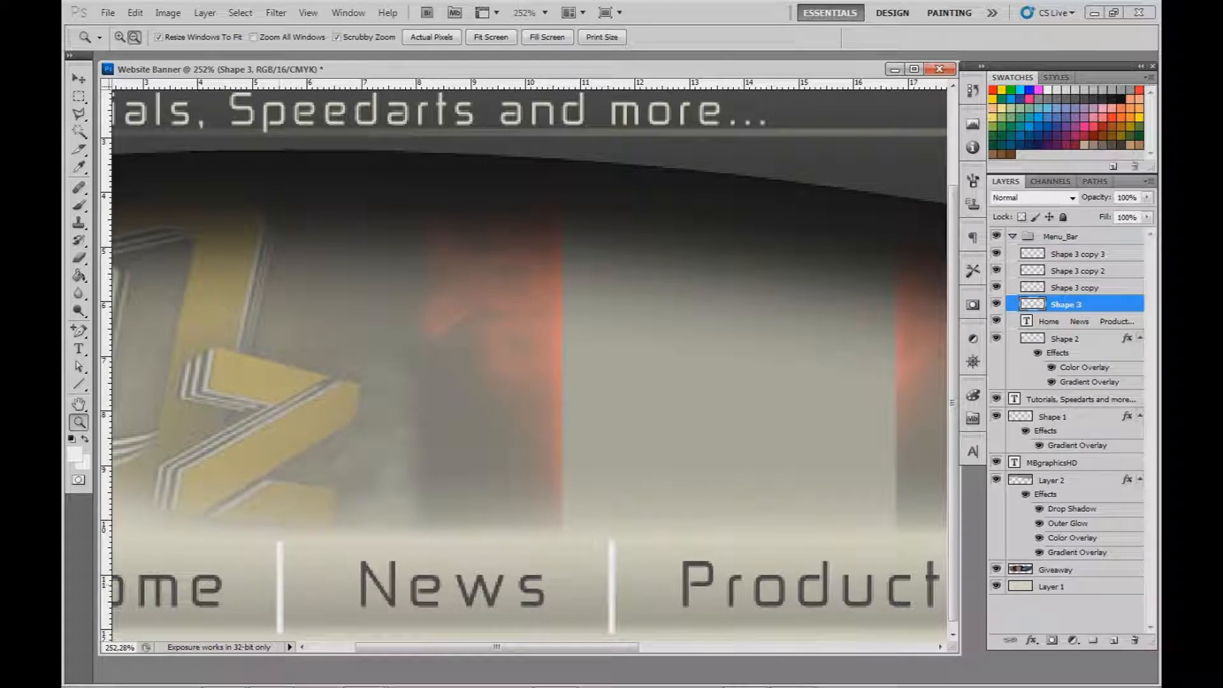
key(ctrl+t)
key(Right)
key(Right)
key(Right)
key(Right)
key(Right)
key(Right)
key(Right)
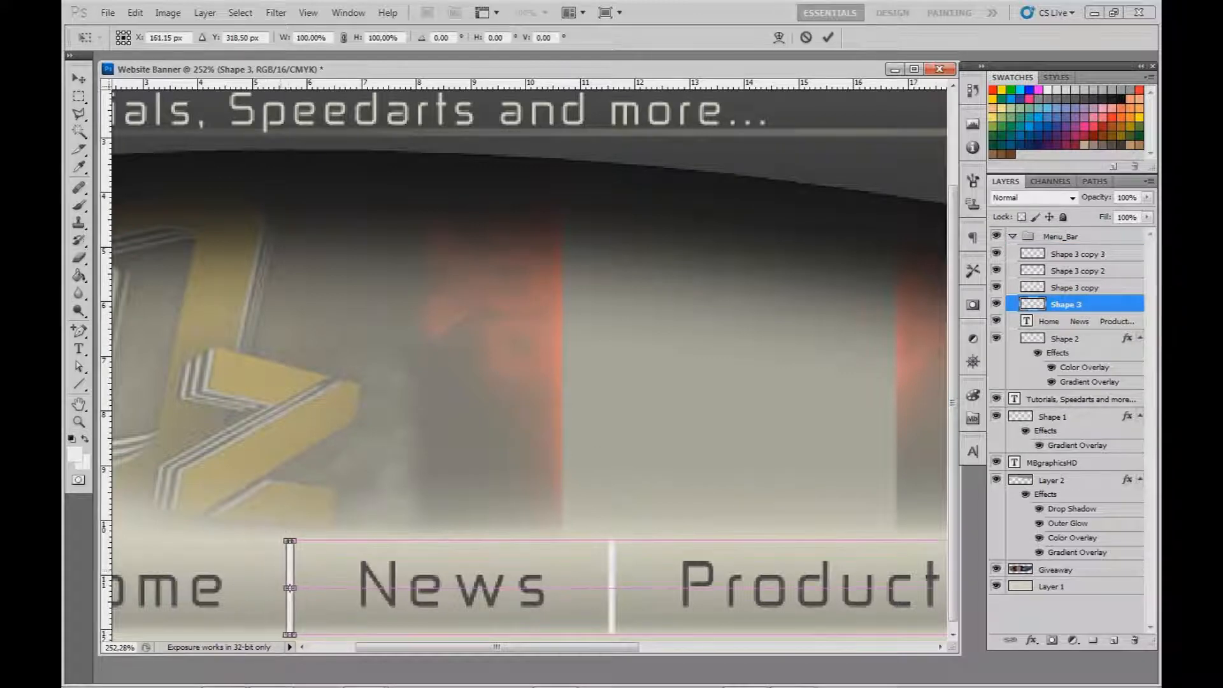
key(Return)
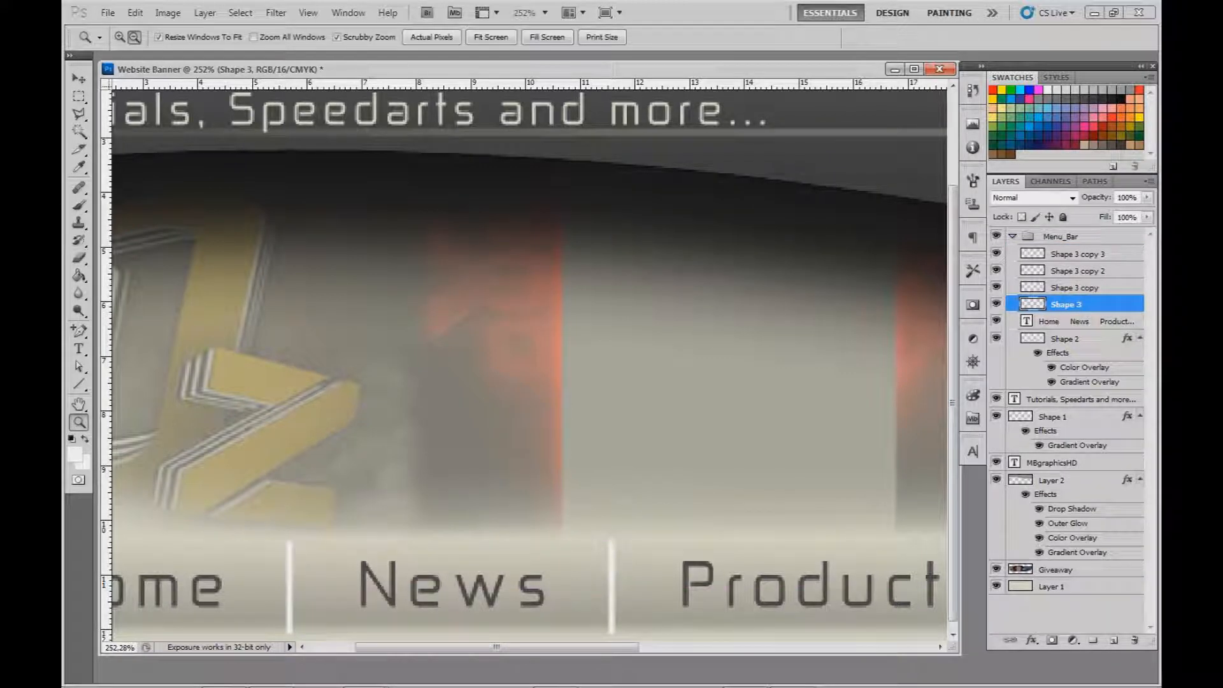
- Fine-tune the horizontal position of the divider between News and Products
click(1077, 287)
key(ctrl+t)
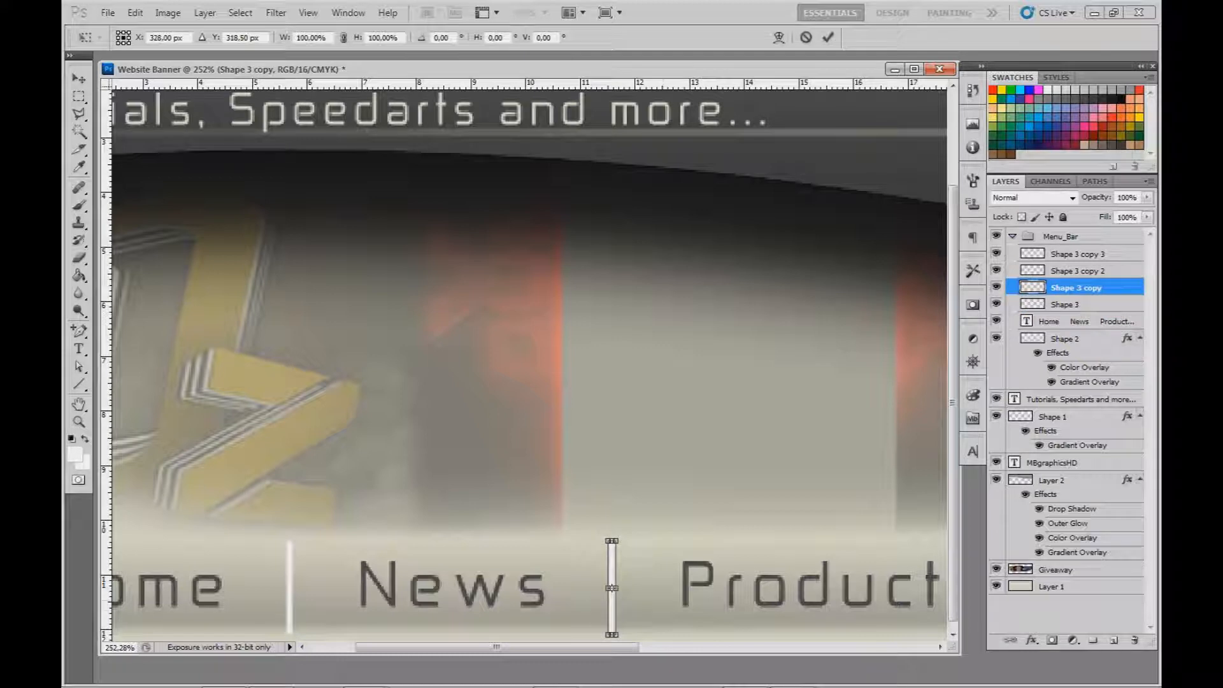
drag(612, 587, 610, 587)
key(Return)
scroll(529, 363, right, 10)
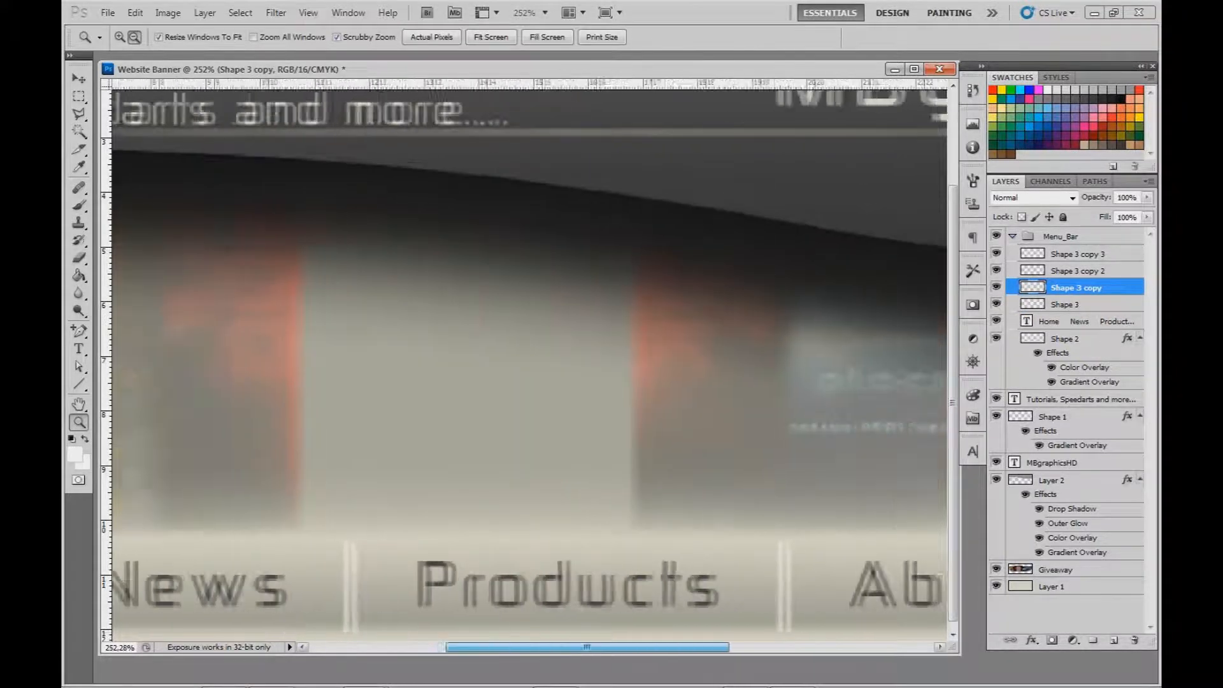
- Nudge the divider between Products and About us slightly to the right
key(alt+])
key(ctrl+t)
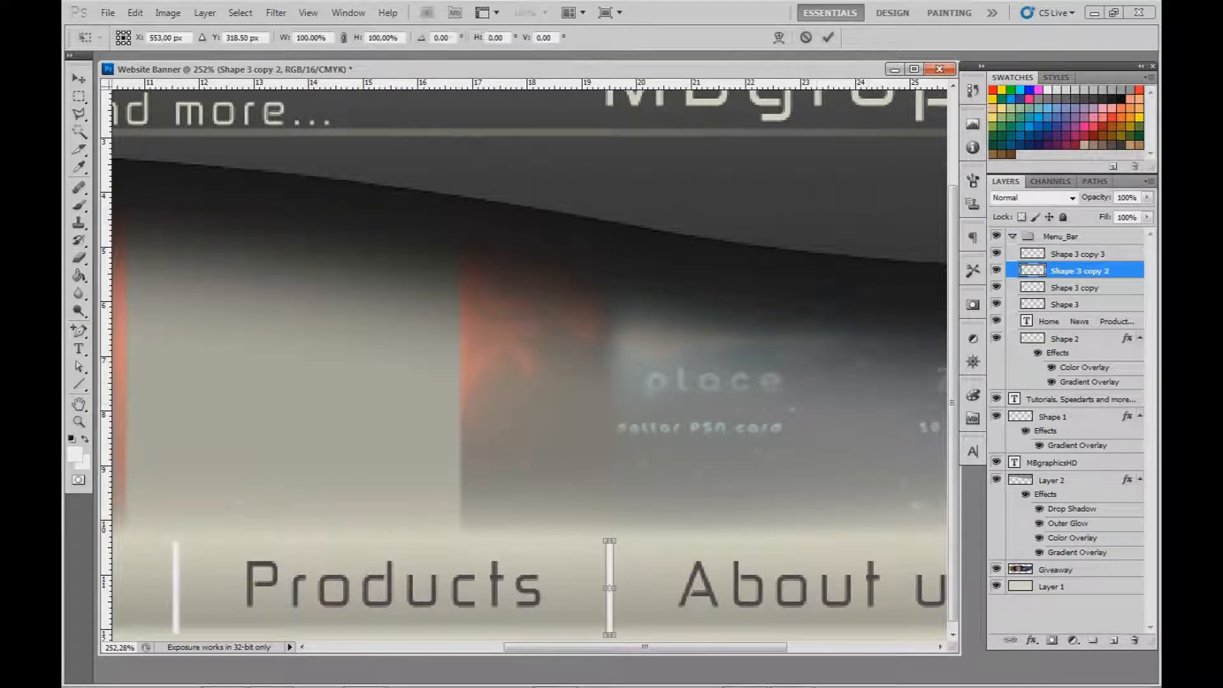
drag(610, 588, 610, 588)
key(Right)
key(Right)
key(Right)
key(Right)
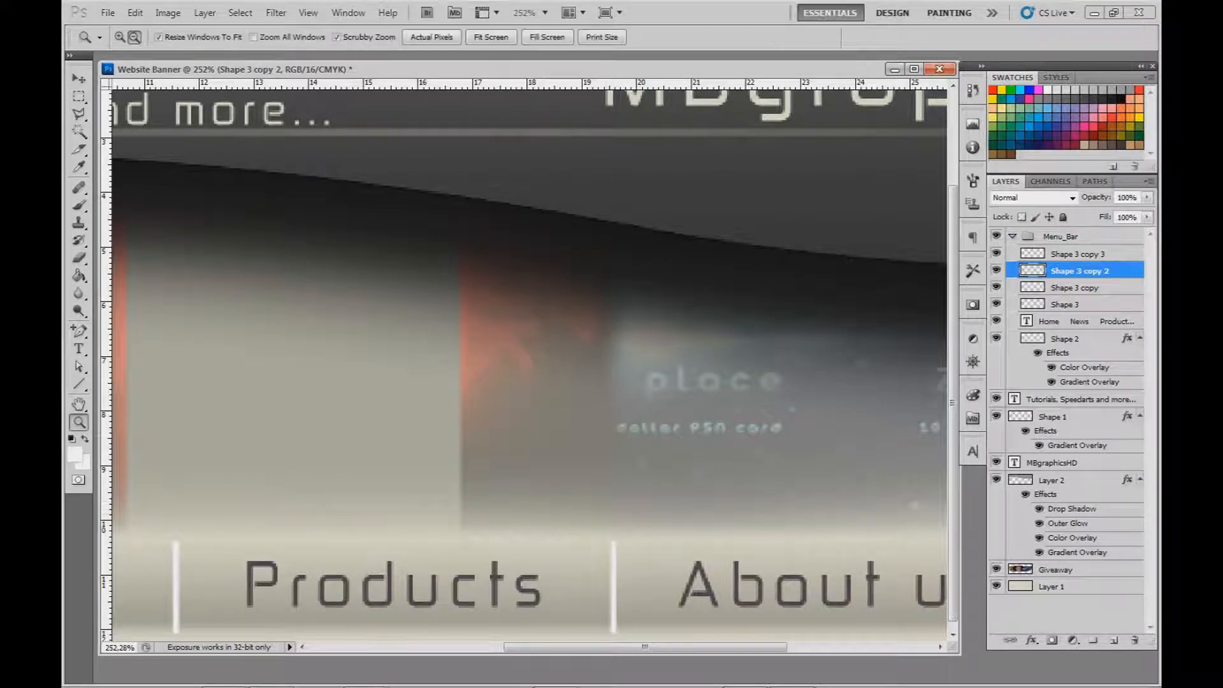
- Nudge the divider between About us and Links slightly to the left and commit the transform
drag(645, 647, 767, 647)
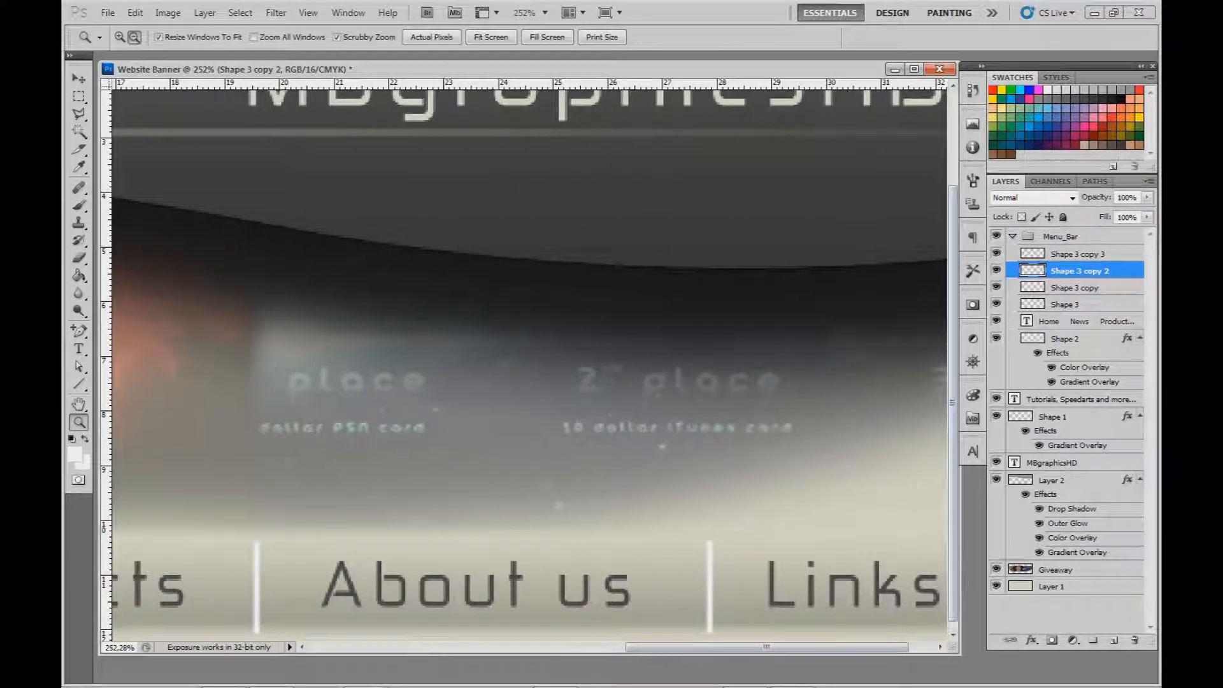
click(1079, 254)
key(ctrl+t)
key(Left)
key(Left)
key(Left)
key(Left)
key(Left)
key(Left)
key(Left)
key(Return)
key(z)
drag(624, 383, 540, 382)
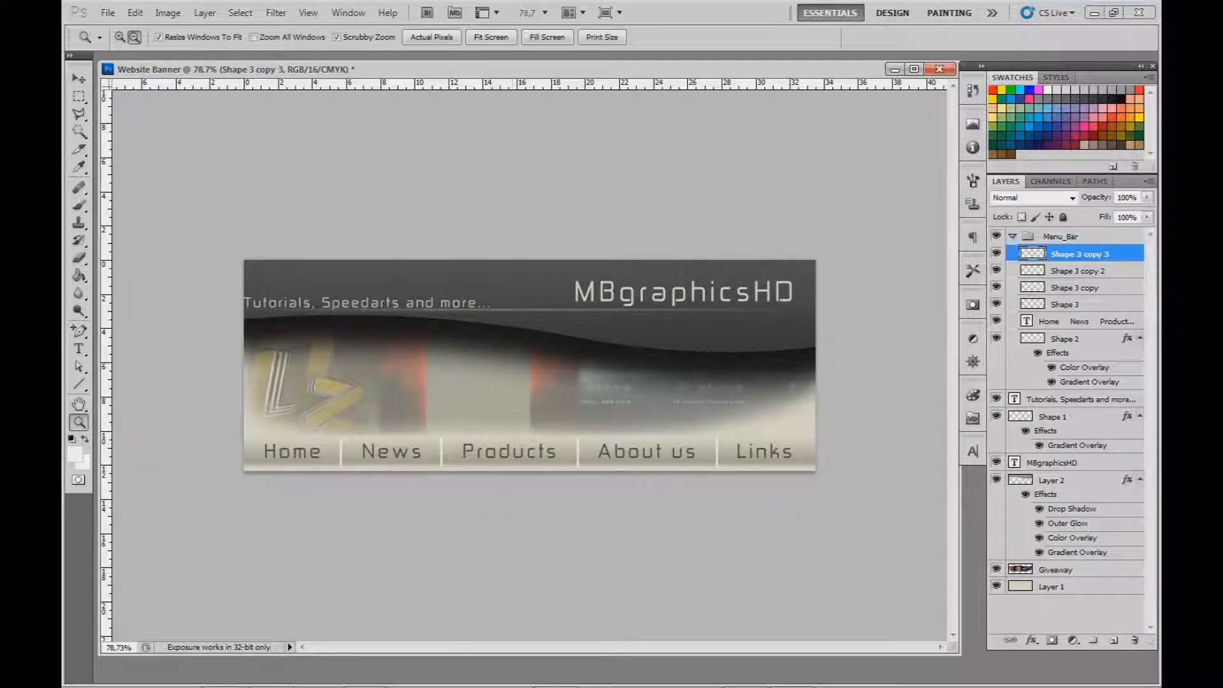
- Merge the four divider layers, Shape 3 through Shape 3 copy 3, into one layer
shift+click(1066, 305)
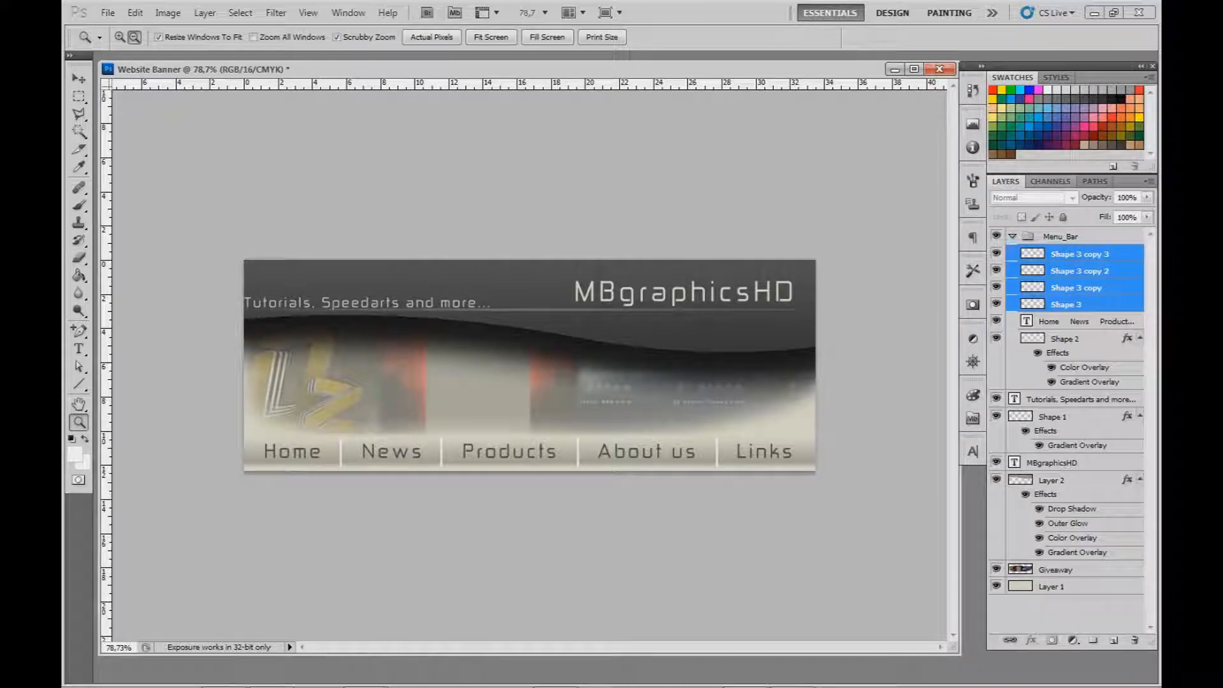
click(1080, 254)
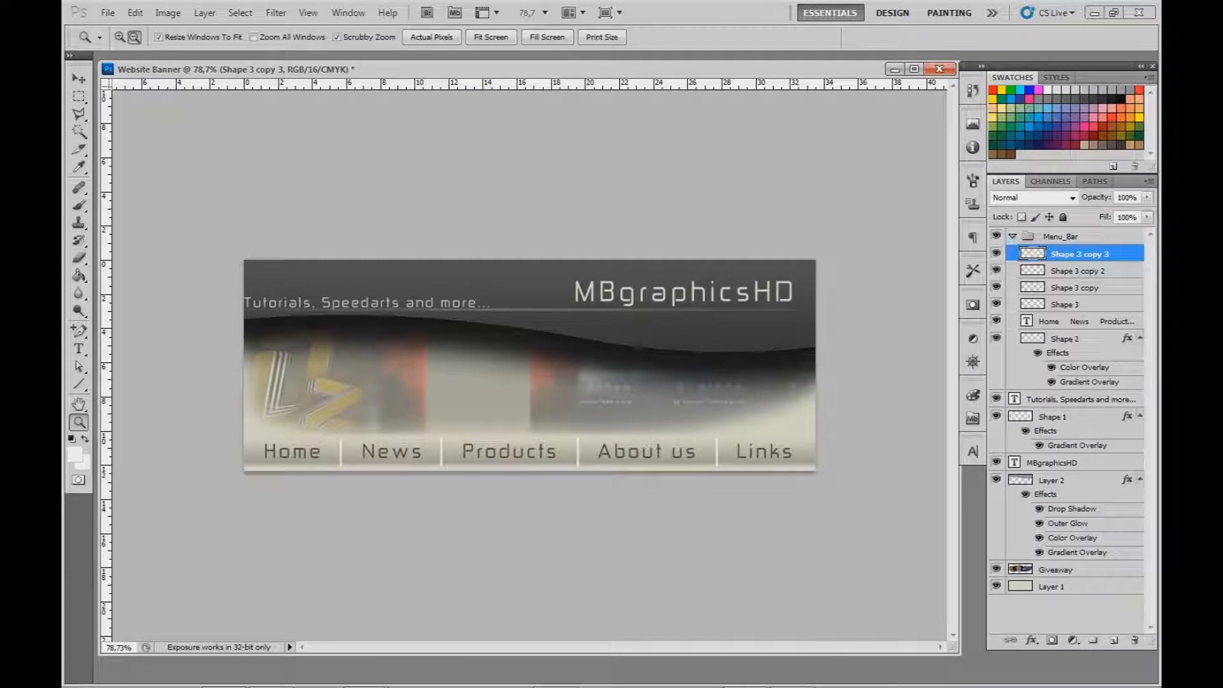
shift+click(1066, 305)
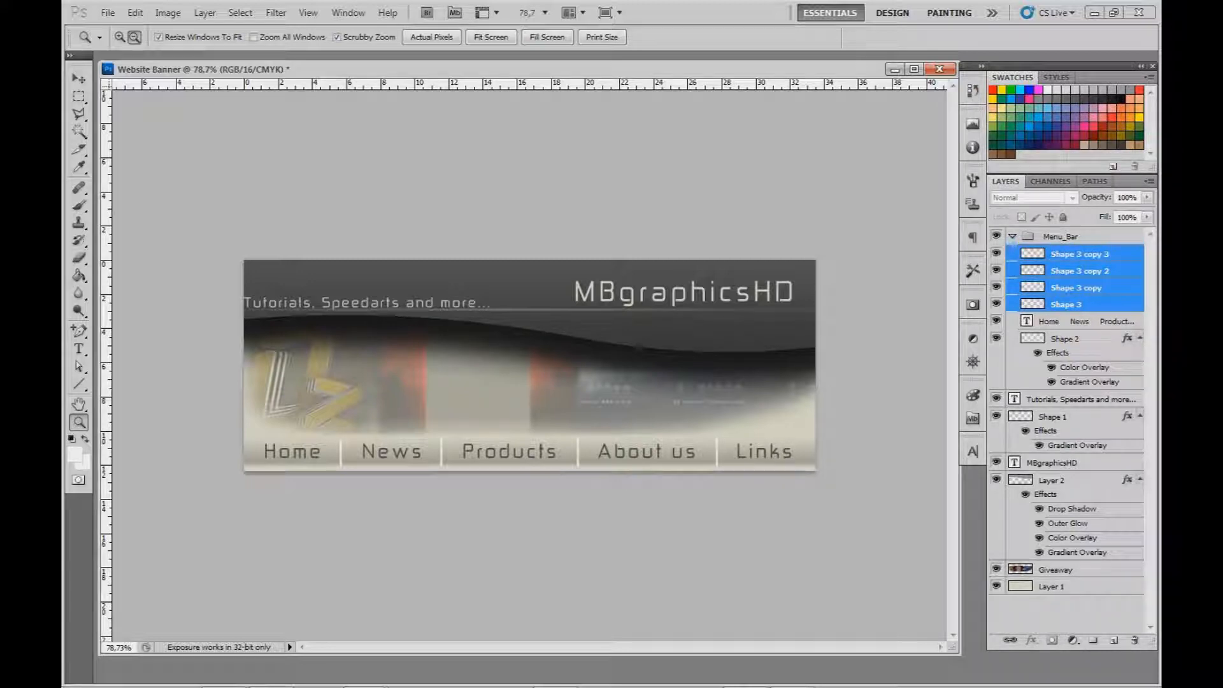
right_click(1076, 295)
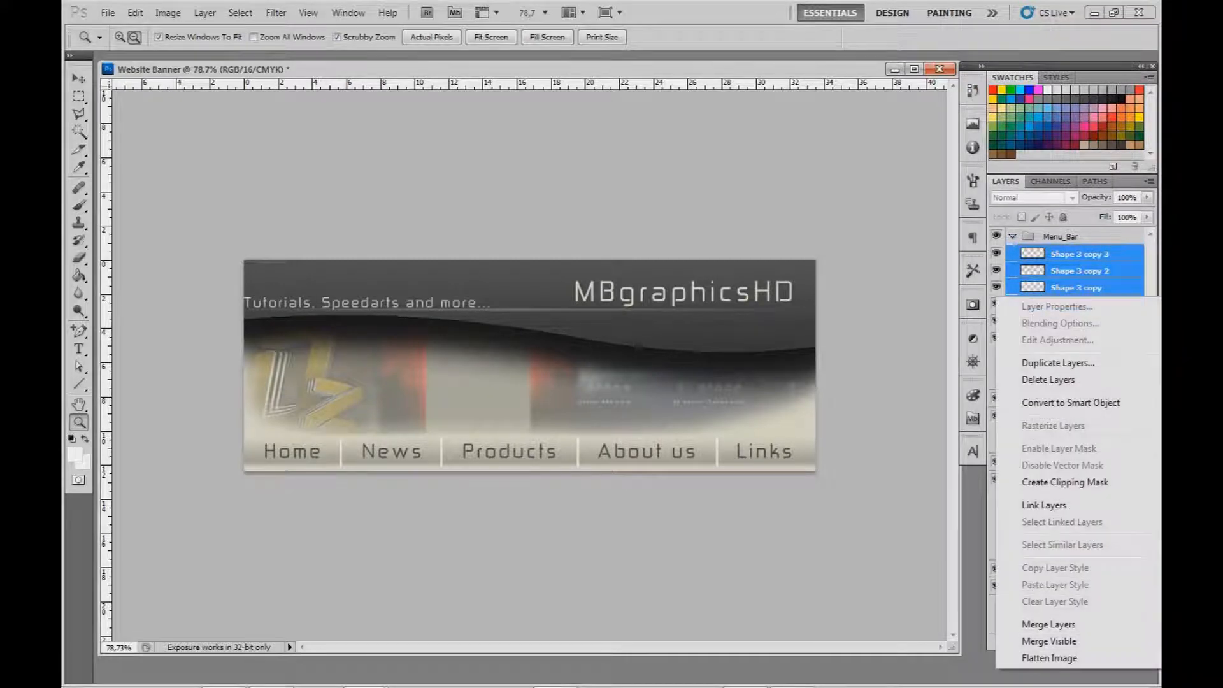
click(1048, 625)
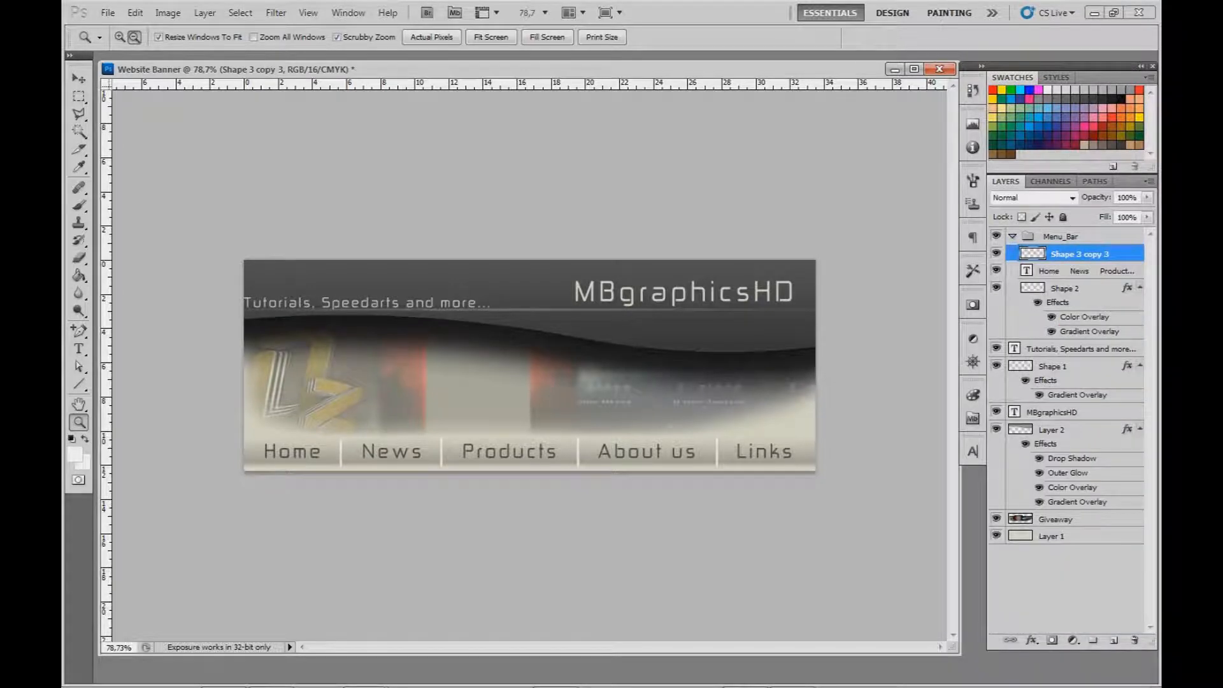
- Add a Multiply drop shadow to the merged dividers with distance 0 px, size 16 px and opacity 34%
scroll(530, 366, up, 2)
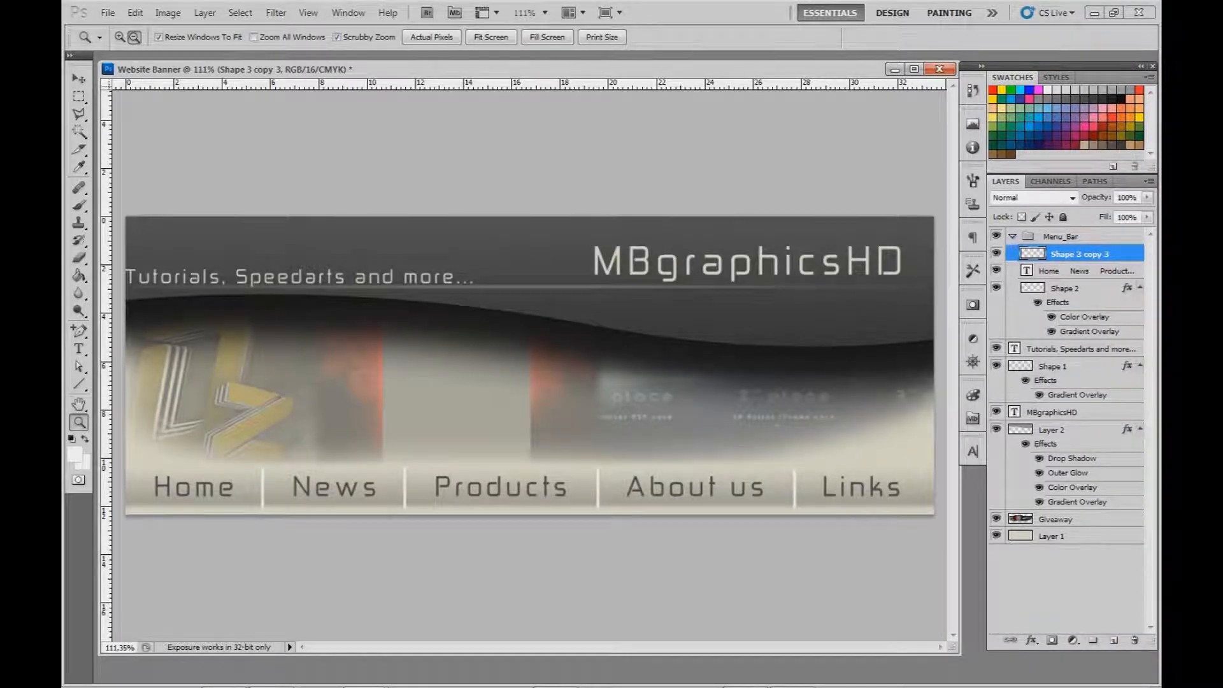
double_click(1126, 254)
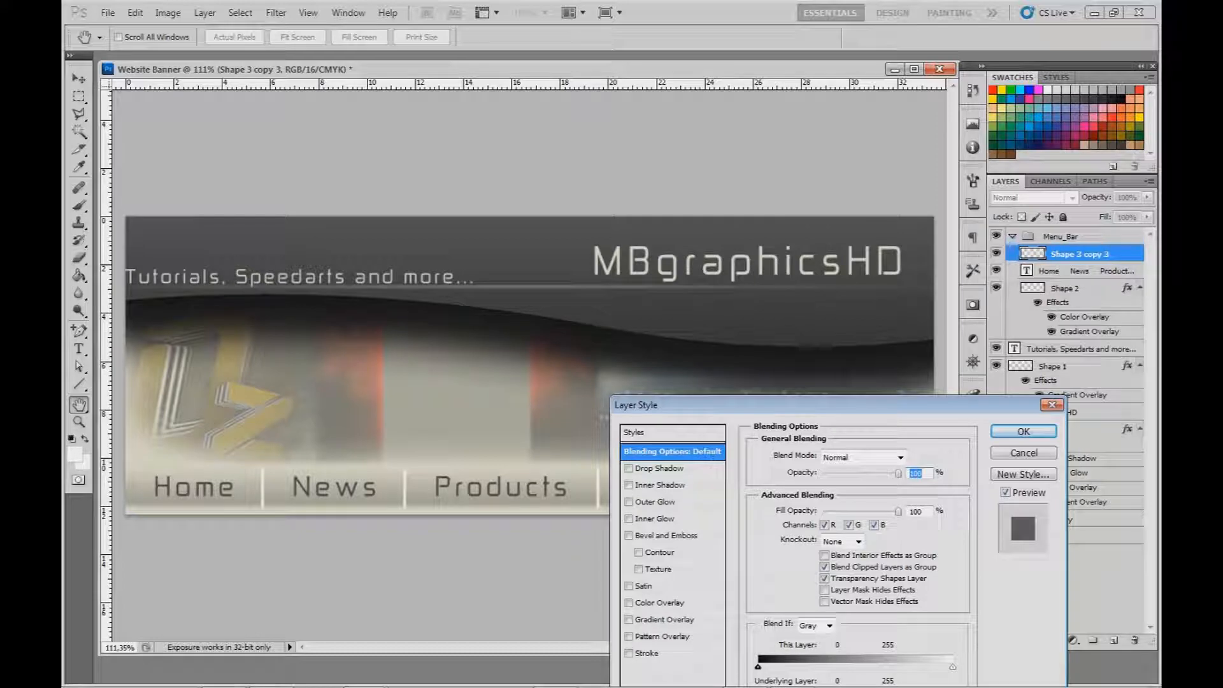
click(661, 469)
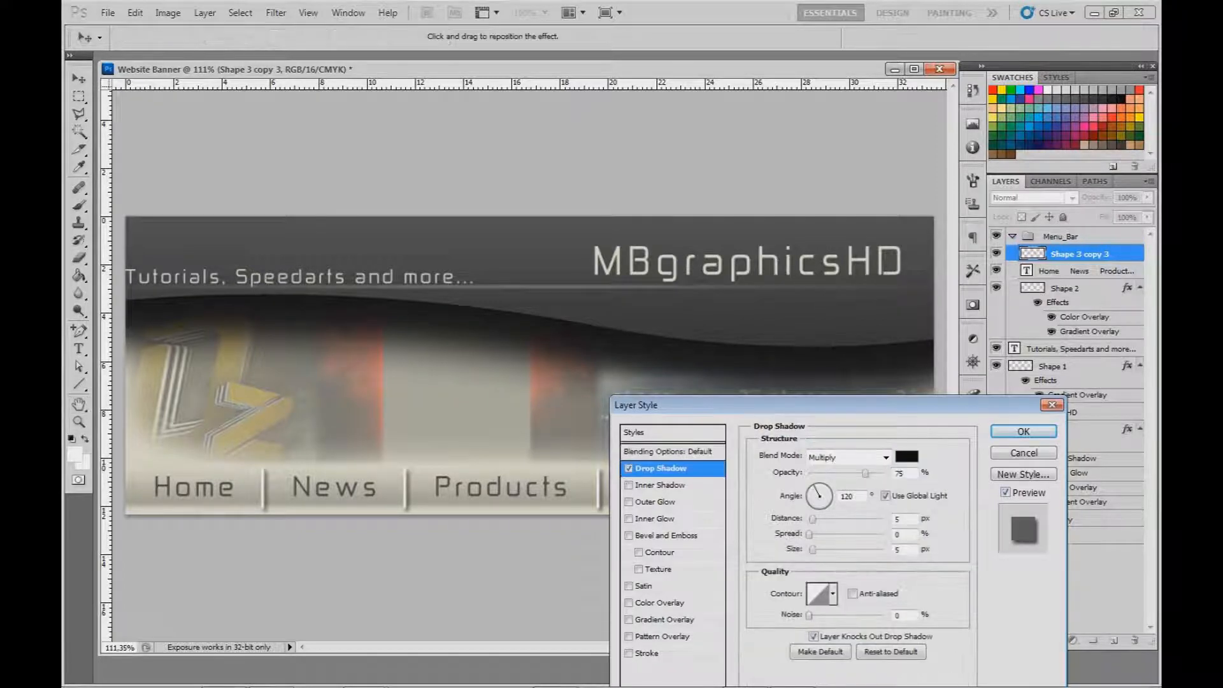
text(0)
drag(813, 550, 818, 549)
drag(865, 473, 835, 473)
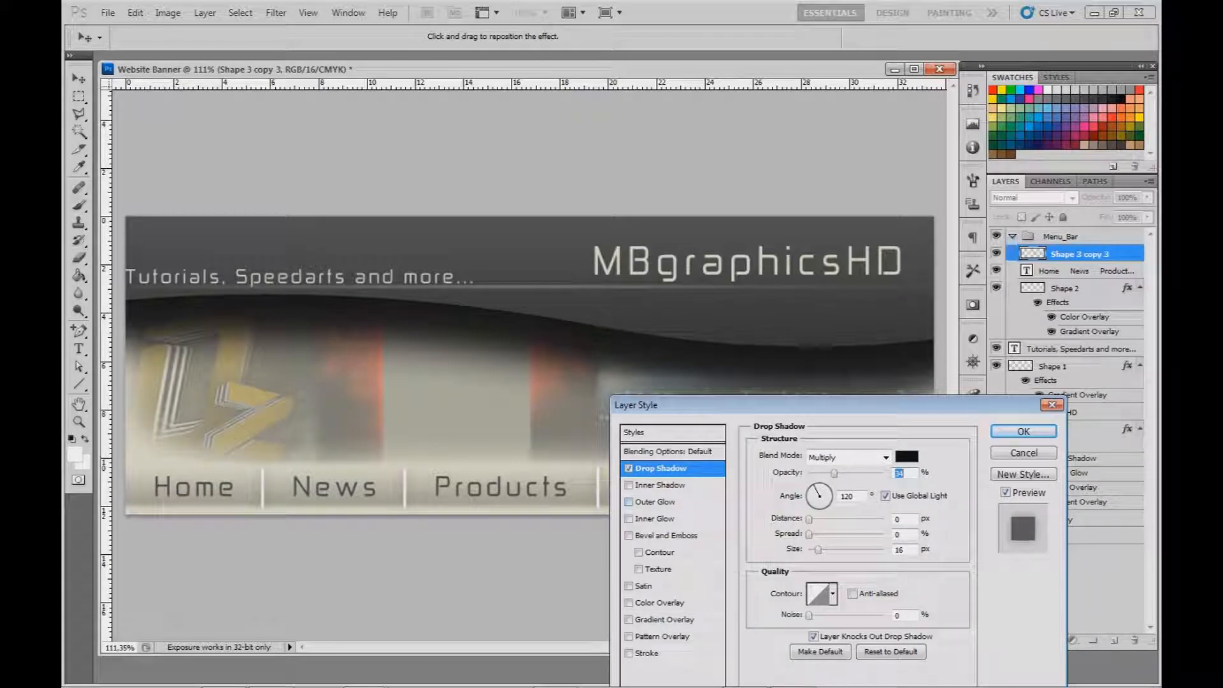
- Add a reversed Multiply gradient overlay in Reflected style to the dividers and lower its opacity
click(628, 620)
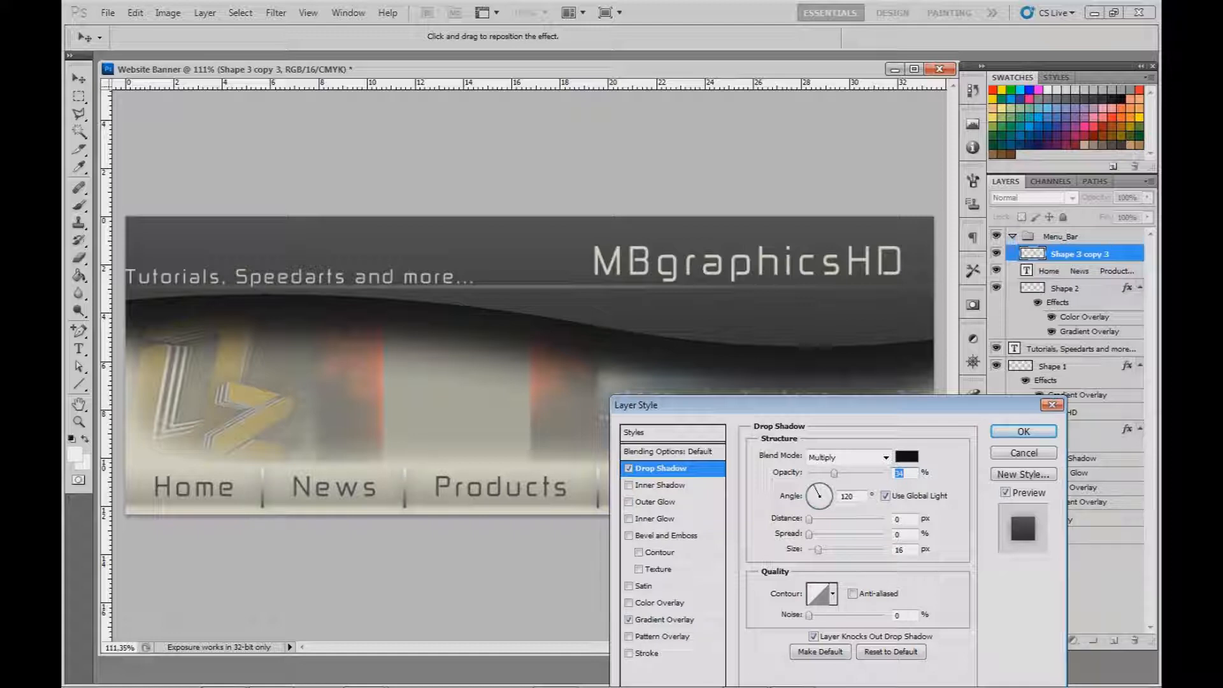
click(663, 619)
click(885, 458)
click(886, 457)
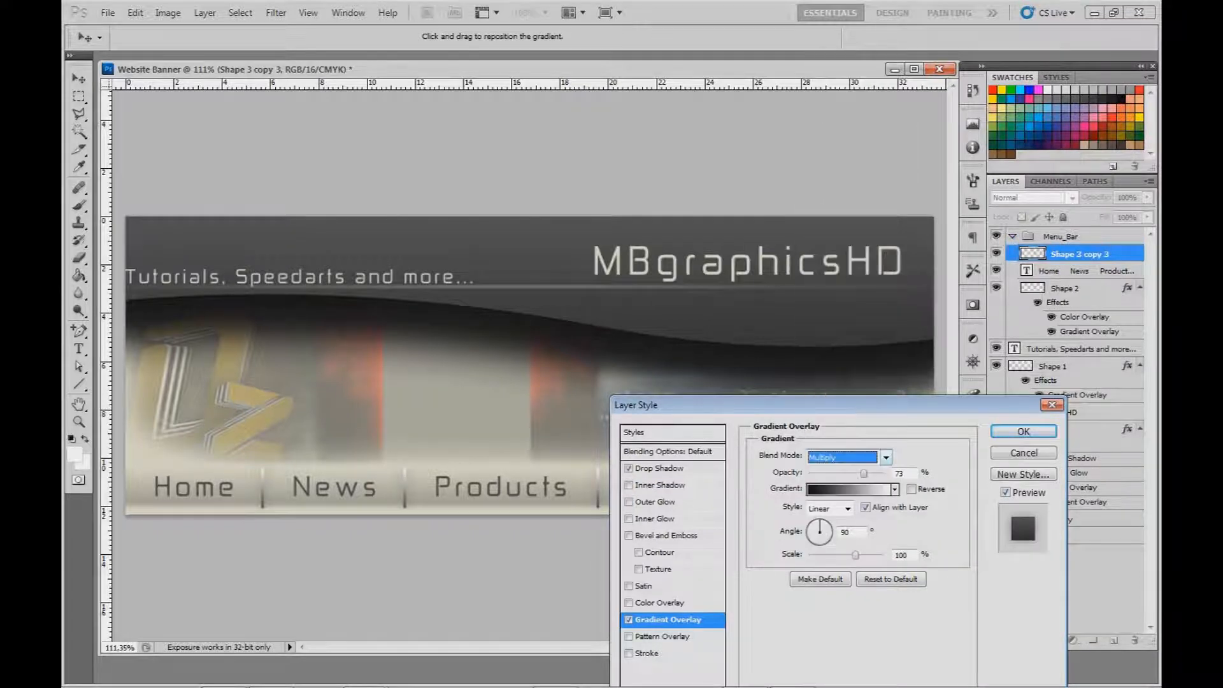
click(848, 508)
click(823, 560)
click(911, 489)
drag(864, 473, 830, 473)
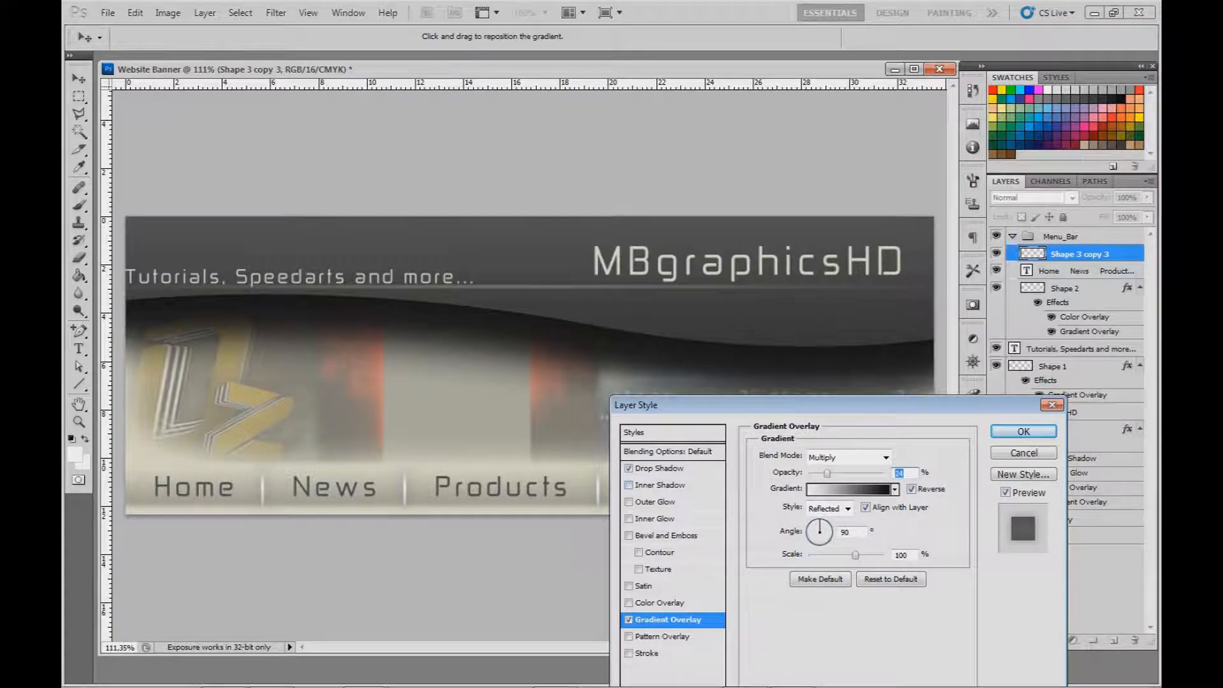
- Set the dividers' drop shadow blend mode to Screen and their gradient overlay opacity to 30%, and apply the styles
click(660, 468)
click(886, 457)
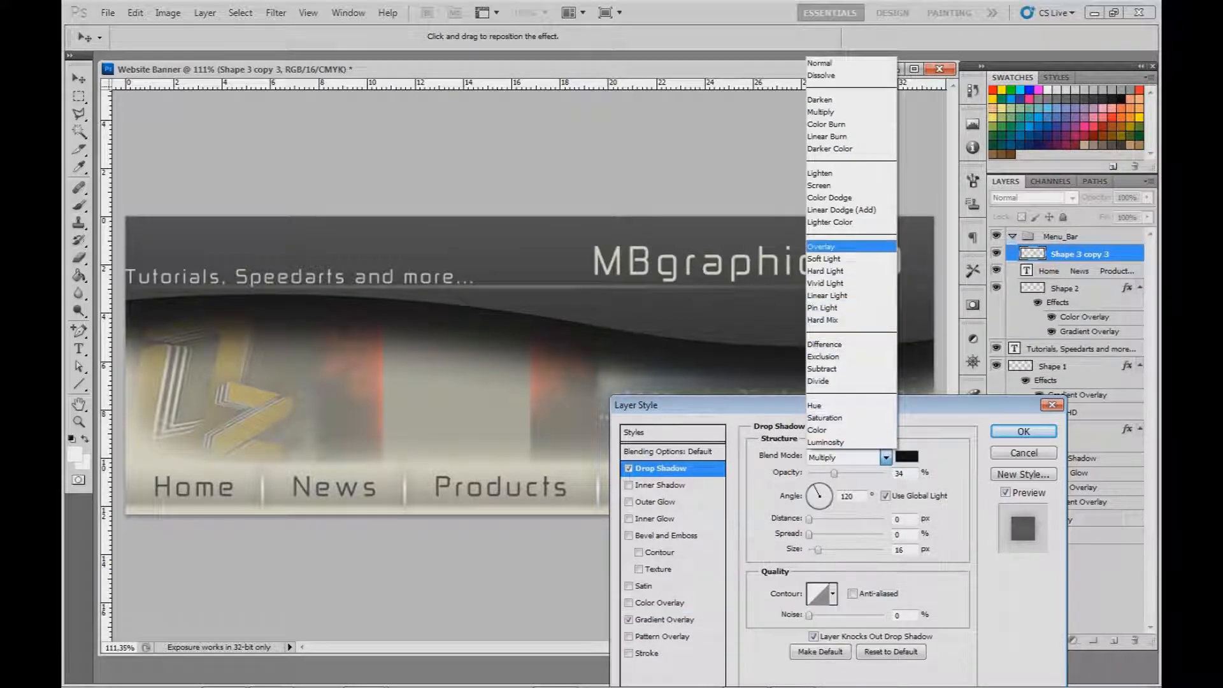
click(819, 185)
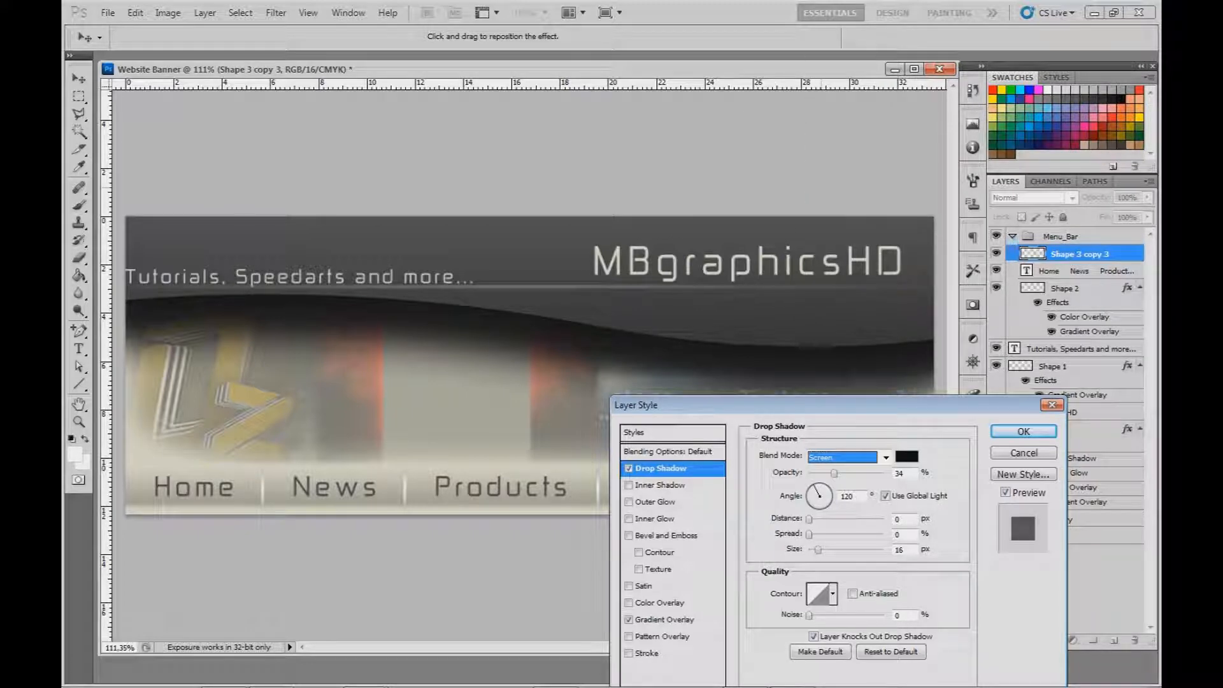
click(834, 473)
click(664, 619)
mouse_move(828, 473)
mouse_down()
mouse_move(884, 473)
mouse_move(831, 473)
mouse_up()
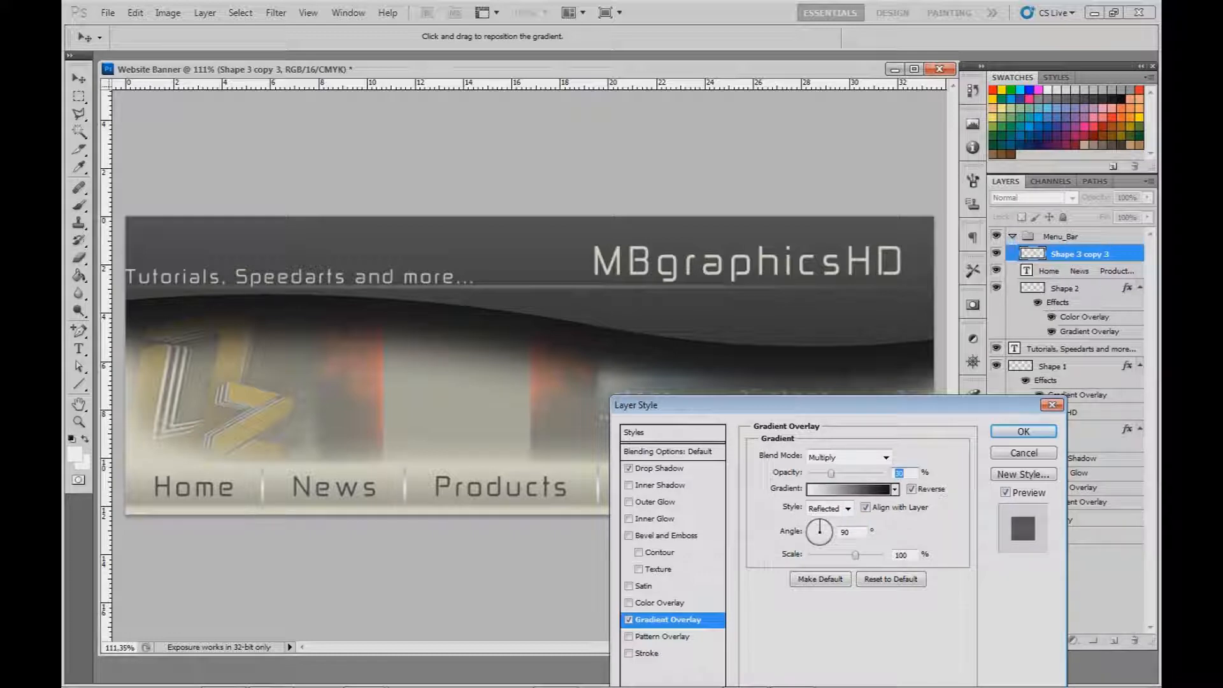
click(1023, 432)
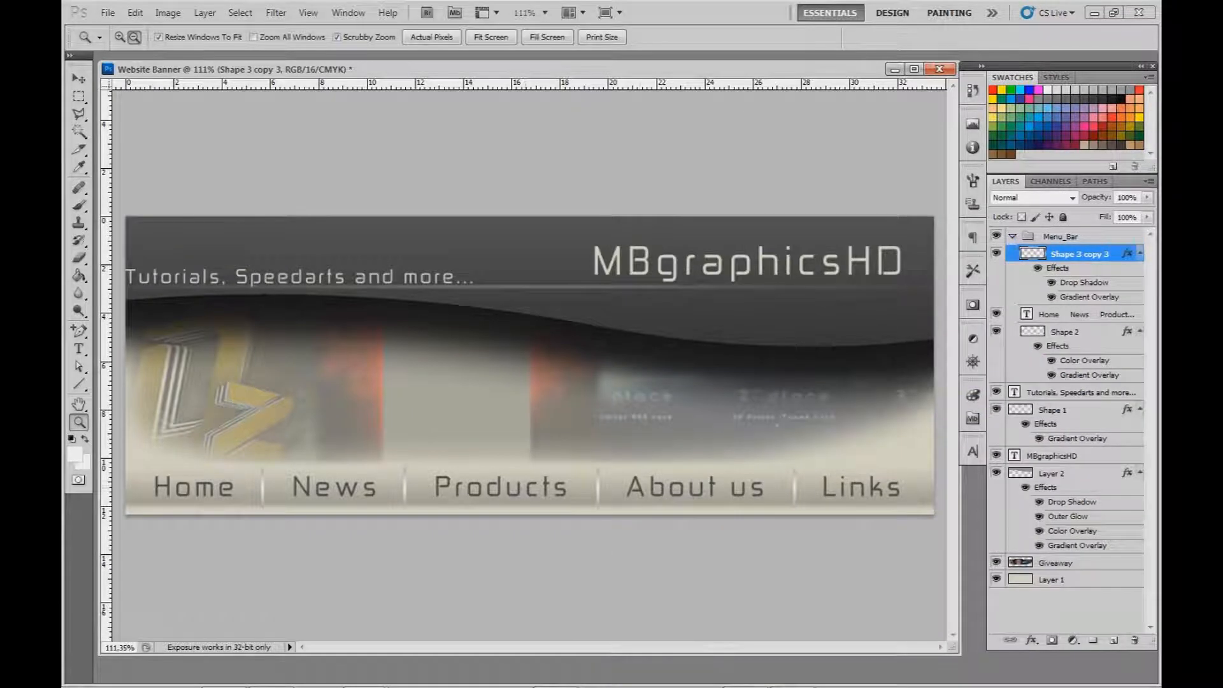
alt+click(530, 366)
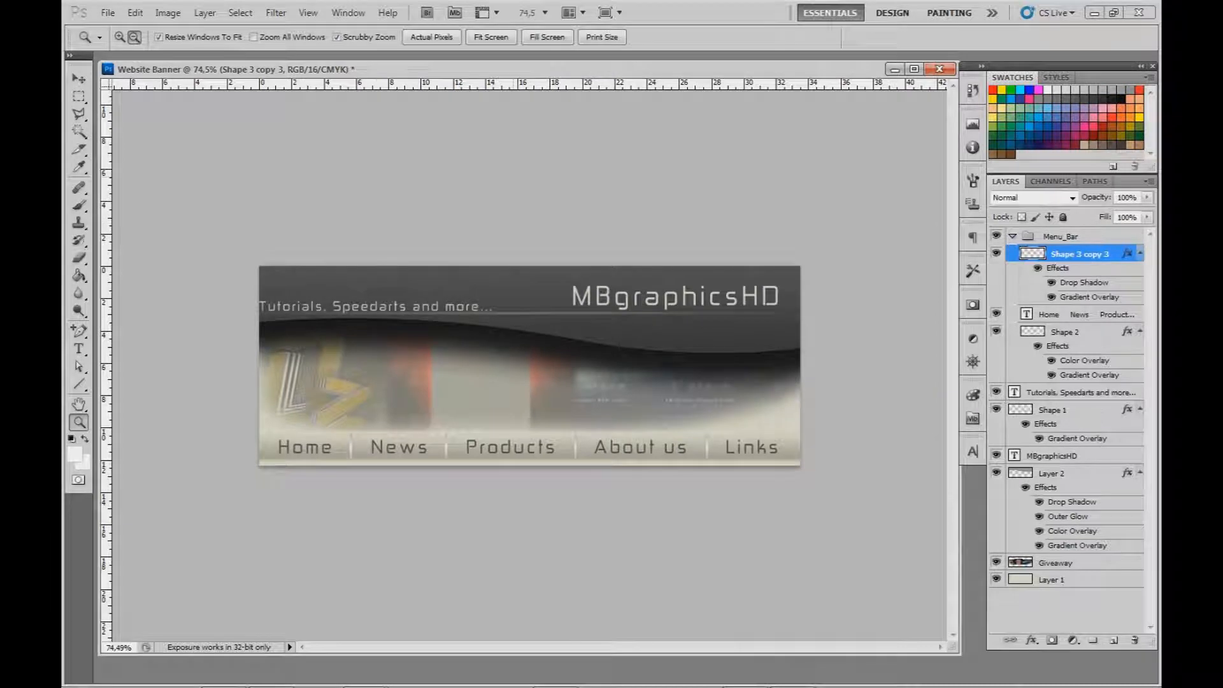
scroll(521, 365, up, 1)
scroll(521, 366, up, 2)
scroll(521, 366, down, 1)
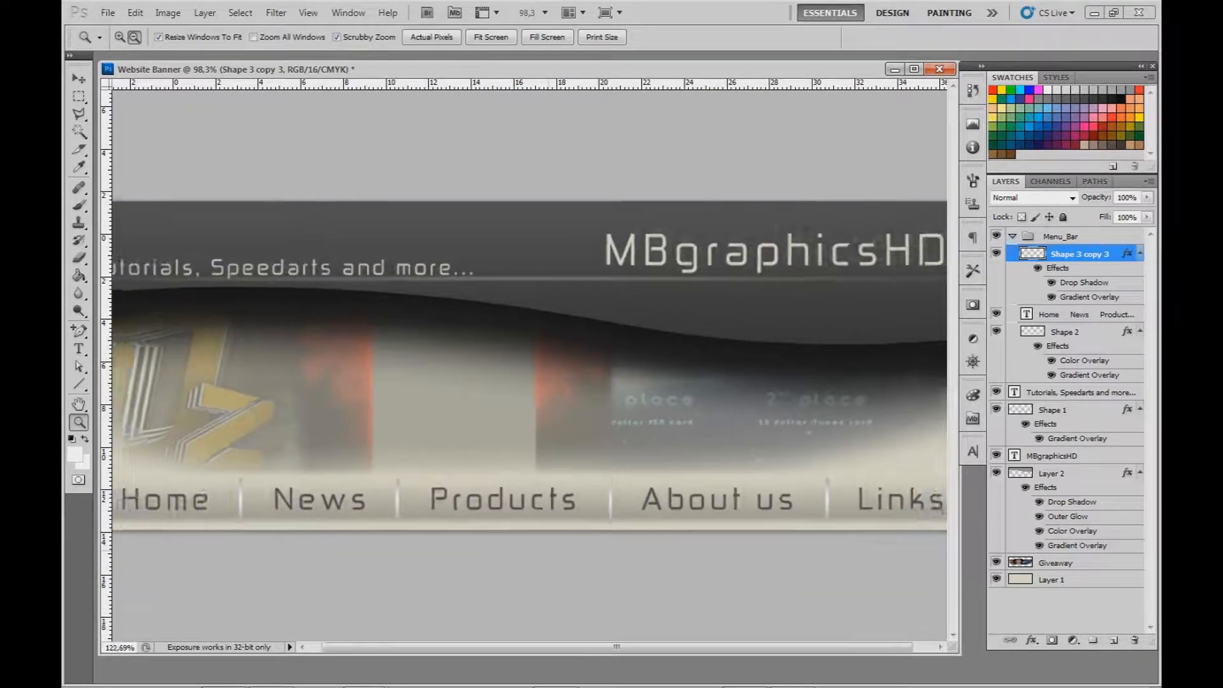
scroll(530, 366, down, 2)
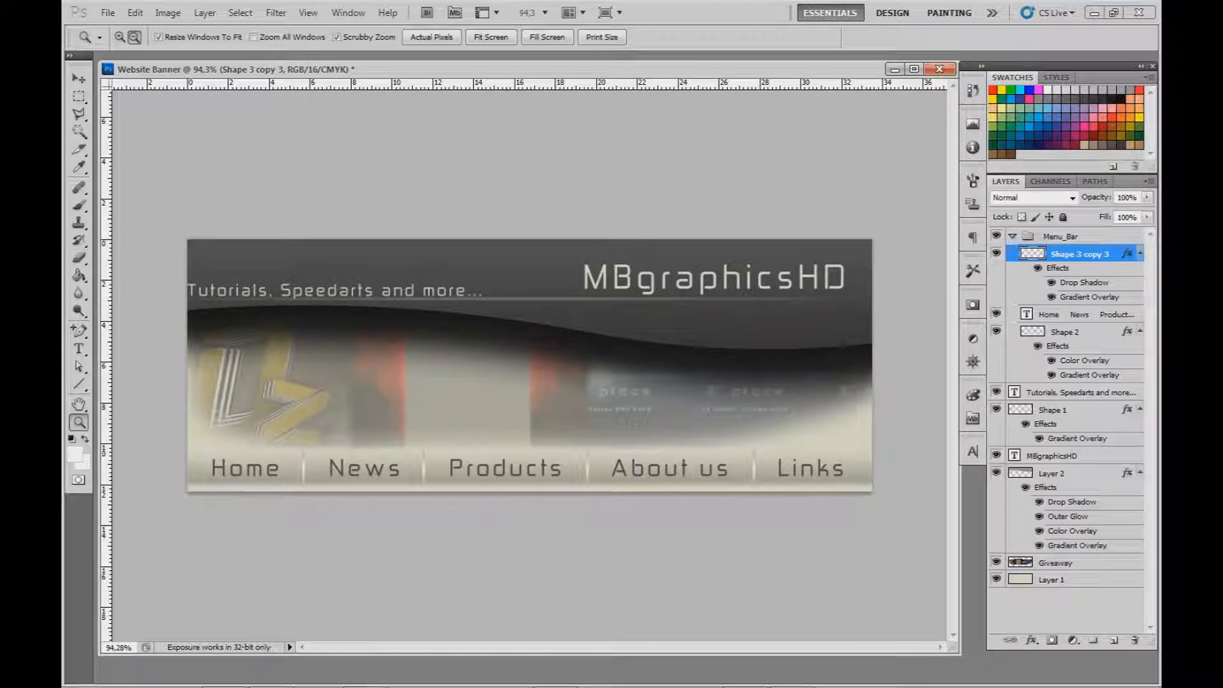
- Duplicate the thin line under the title and move the copy to the menu bar's lower edge, at about Y 340.5 px
click(1054, 410)
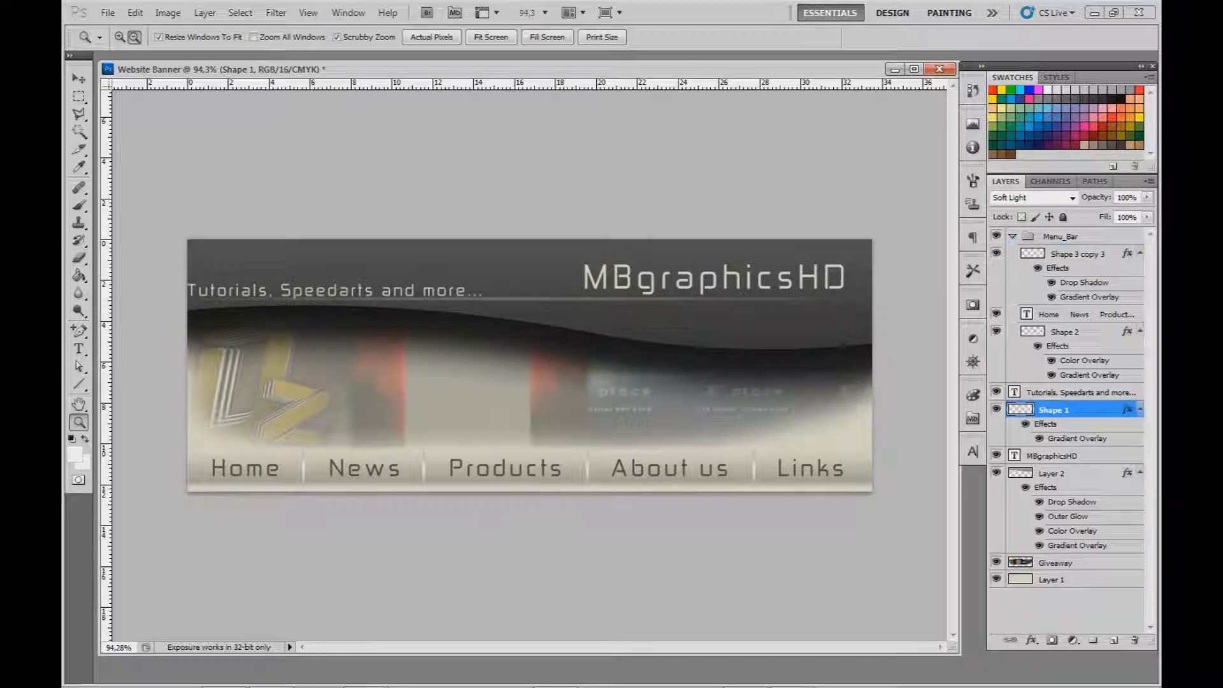
key(ctrl+j)
key(ctrl+t)
drag(698, 299, 698, 486)
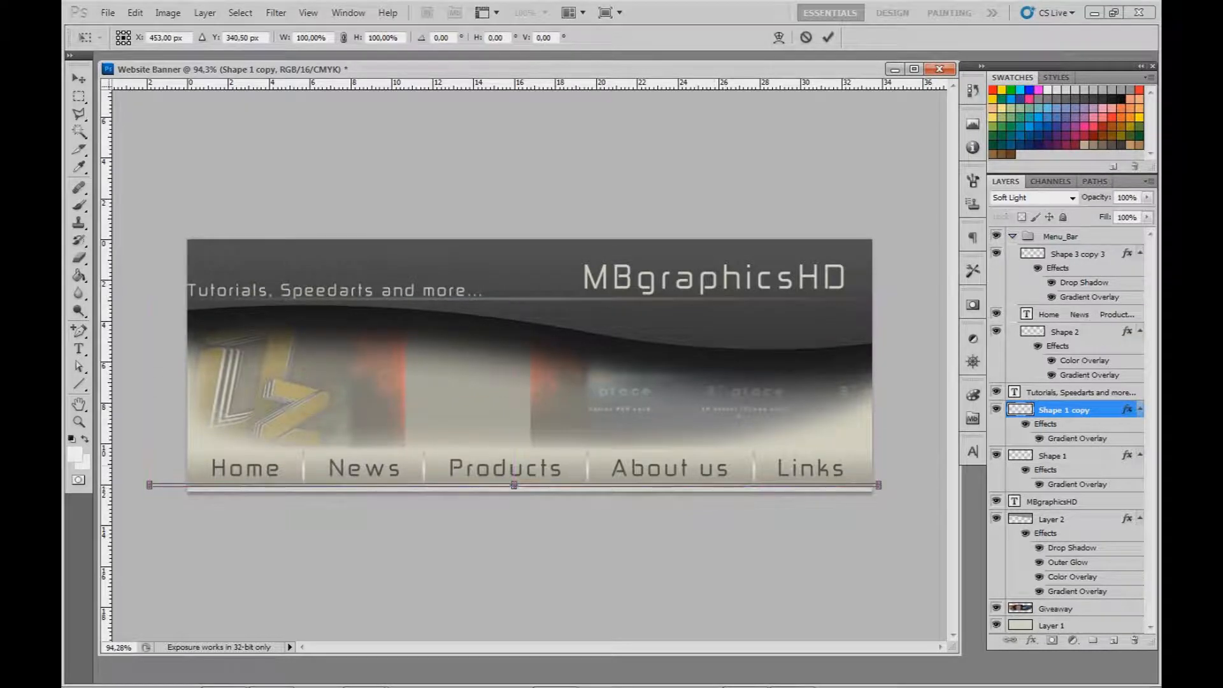
key(Return)
key(z)
- Duplicate the lower menu bar line and move the copy straight up to the menu bar's upper edge
key(ctrl+j)
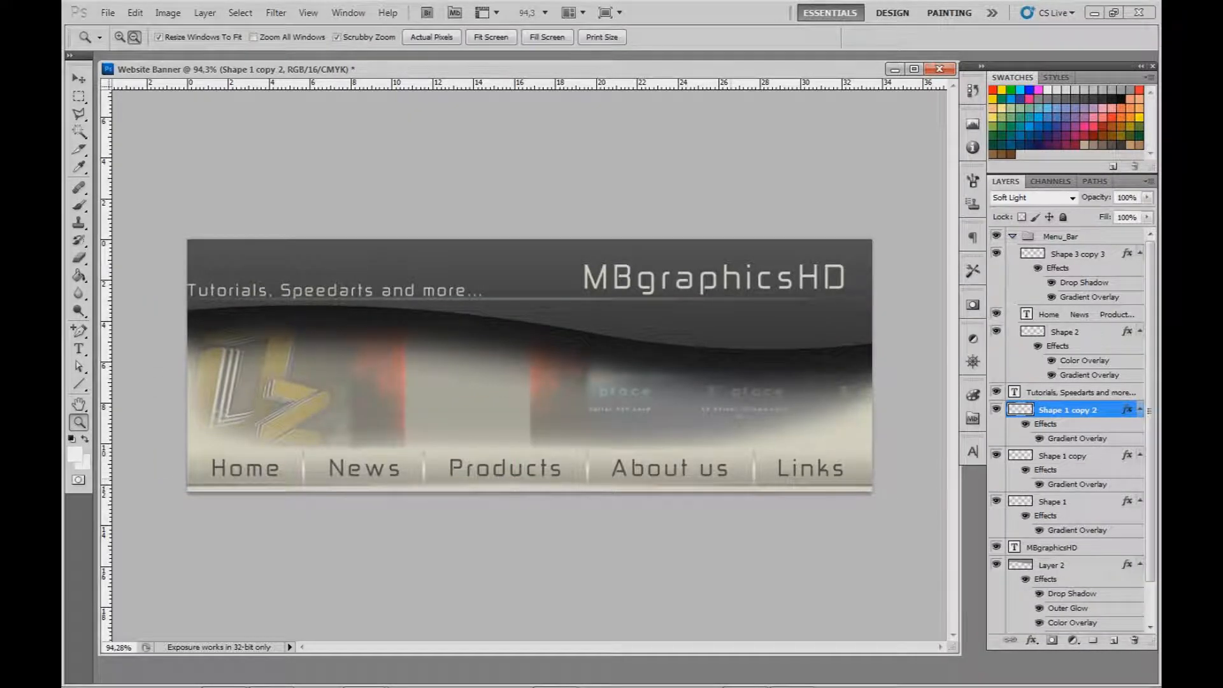
key(ctrl+t)
drag(513, 486, 514, 453)
key(Return)
key(z)
- Move both menu bar line layers into the Menu_Bar group, above the dividers layer
drag(600, 402, 662, 401)
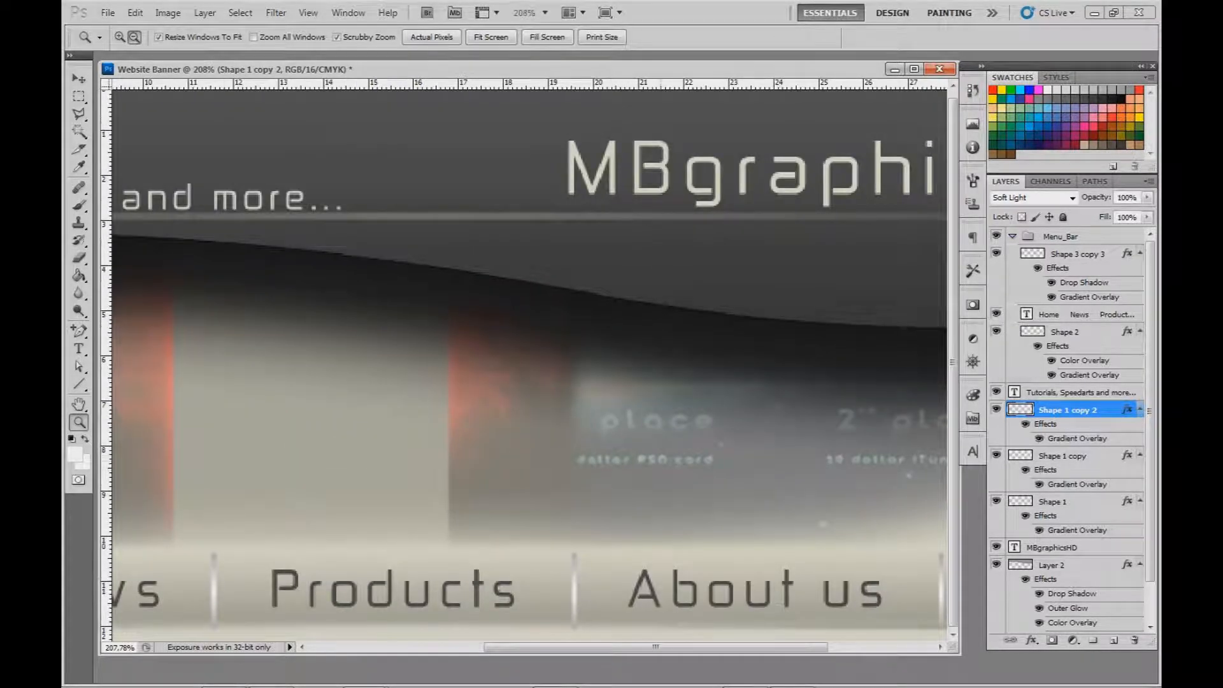
shift+click(1063, 456)
drag(1067, 410, 1068, 248)
drag(754, 376, 688, 376)
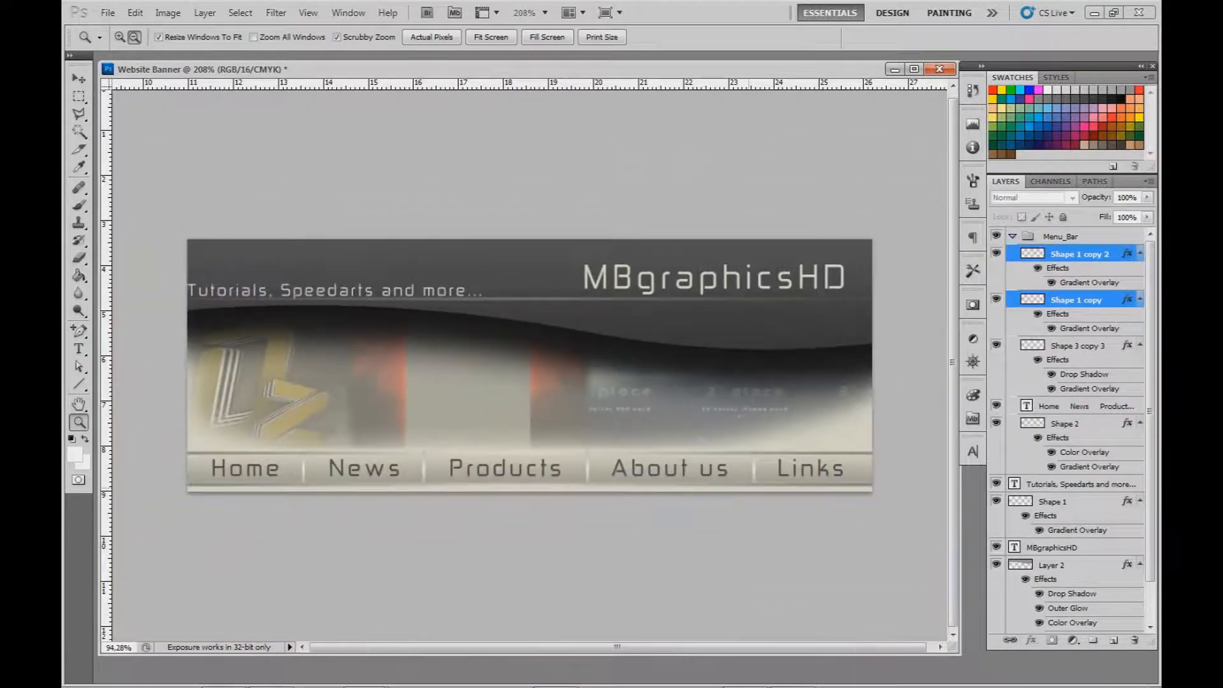
- Increase the gradient overlay opacity on the line along the menu bar's upper edge, keeping the gradient reversed
click(1078, 254)
click(1052, 283)
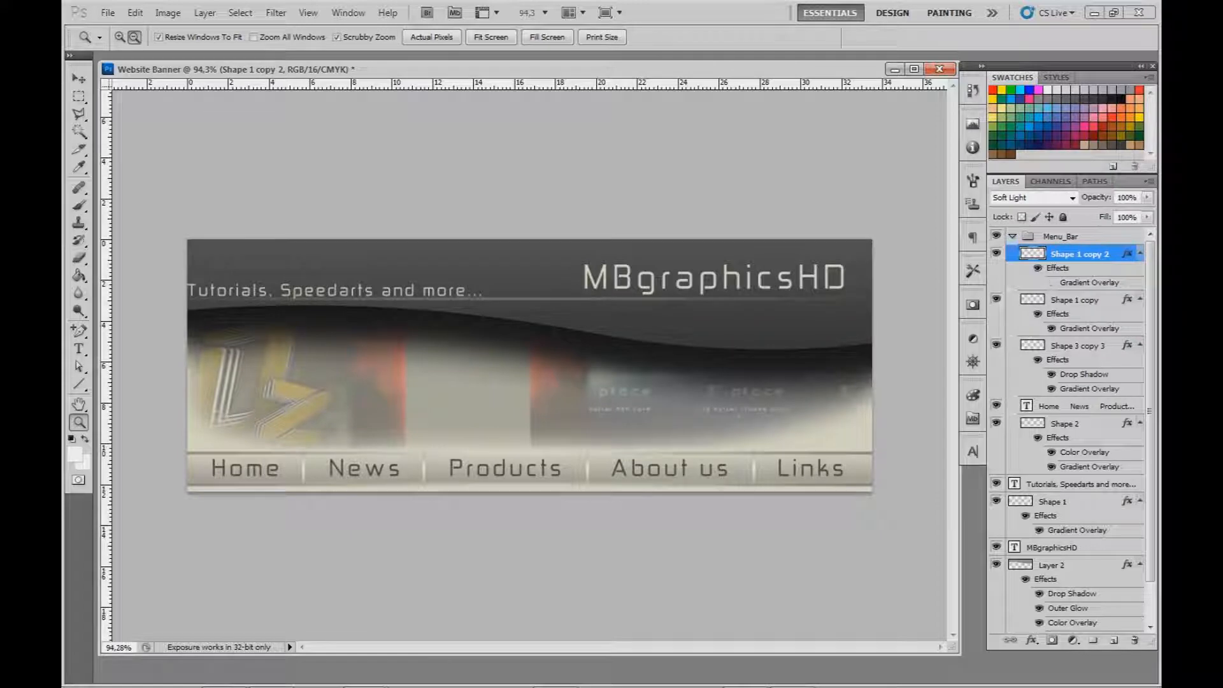
click(1051, 282)
double_click(1089, 283)
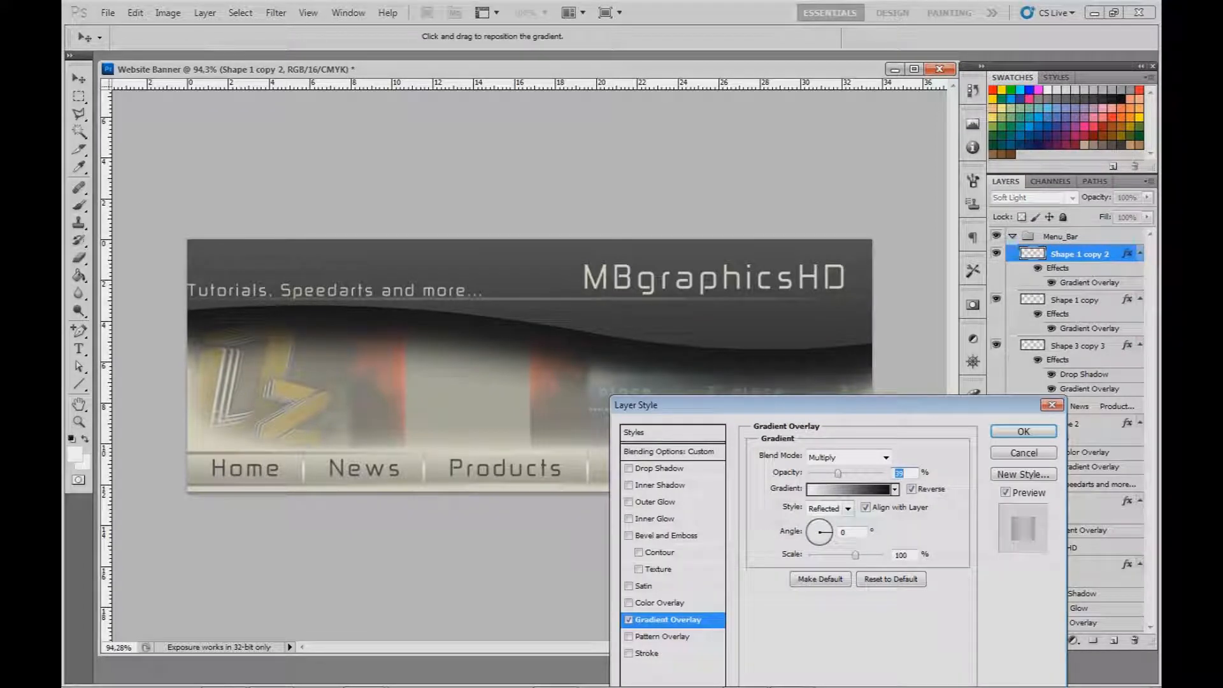
mouse_move(838, 473)
mouse_down()
mouse_move(867, 473)
mouse_move(849, 473)
mouse_up()
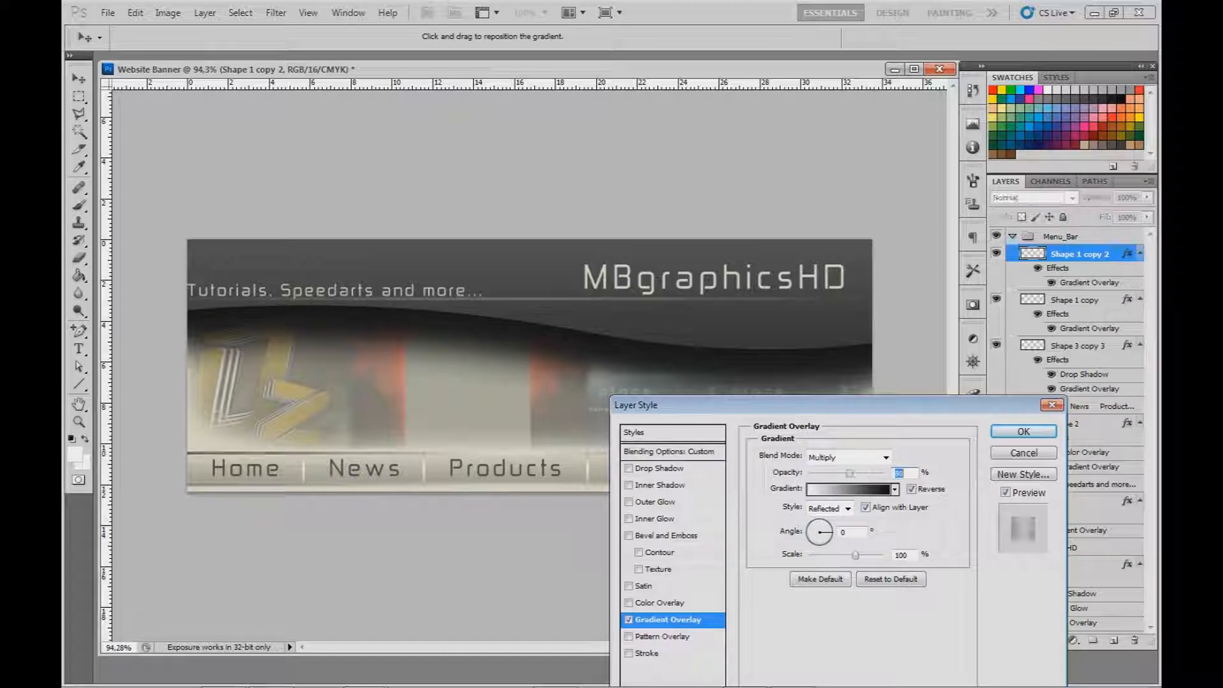
click(912, 489)
click(911, 489)
drag(847, 405, 835, 529)
mouse_move(837, 598)
mouse_down()
mouse_move(811, 598)
mouse_move(832, 598)
mouse_up()
click(1011, 556)
- Increase the gradient overlay opacity on the line along the menu bar's lower edge
click(1083, 300)
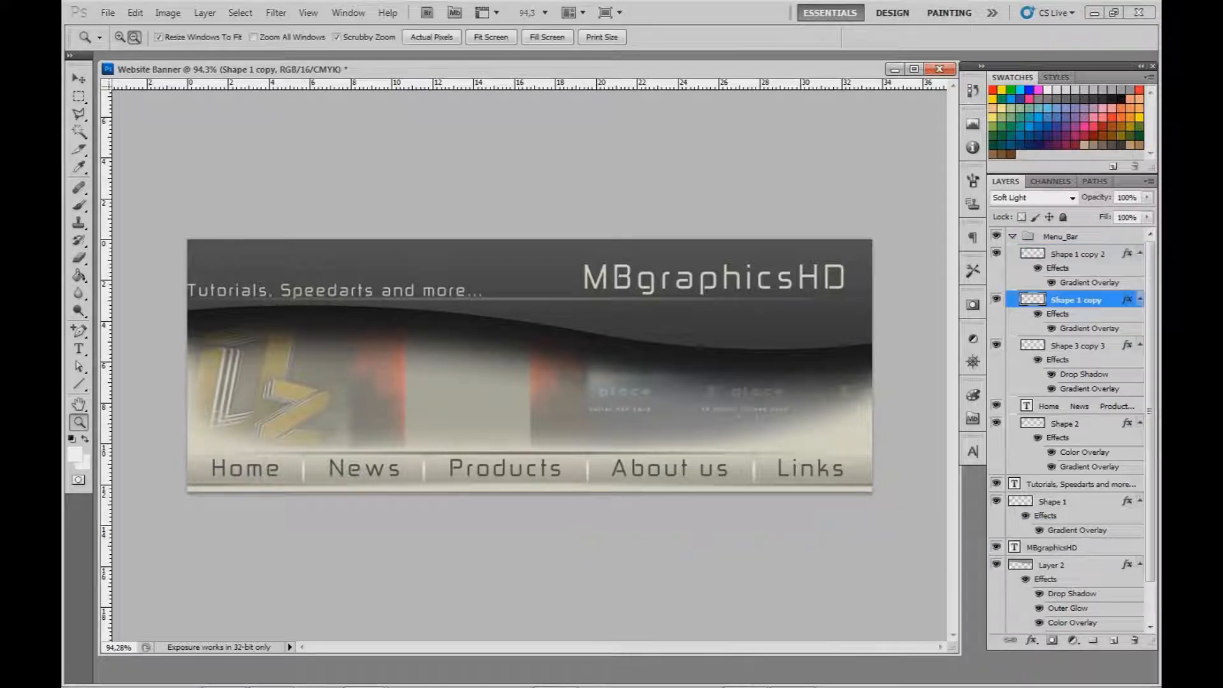
double_click(1089, 328)
click(899, 614)
drag(826, 598, 836, 598)
click(1012, 556)
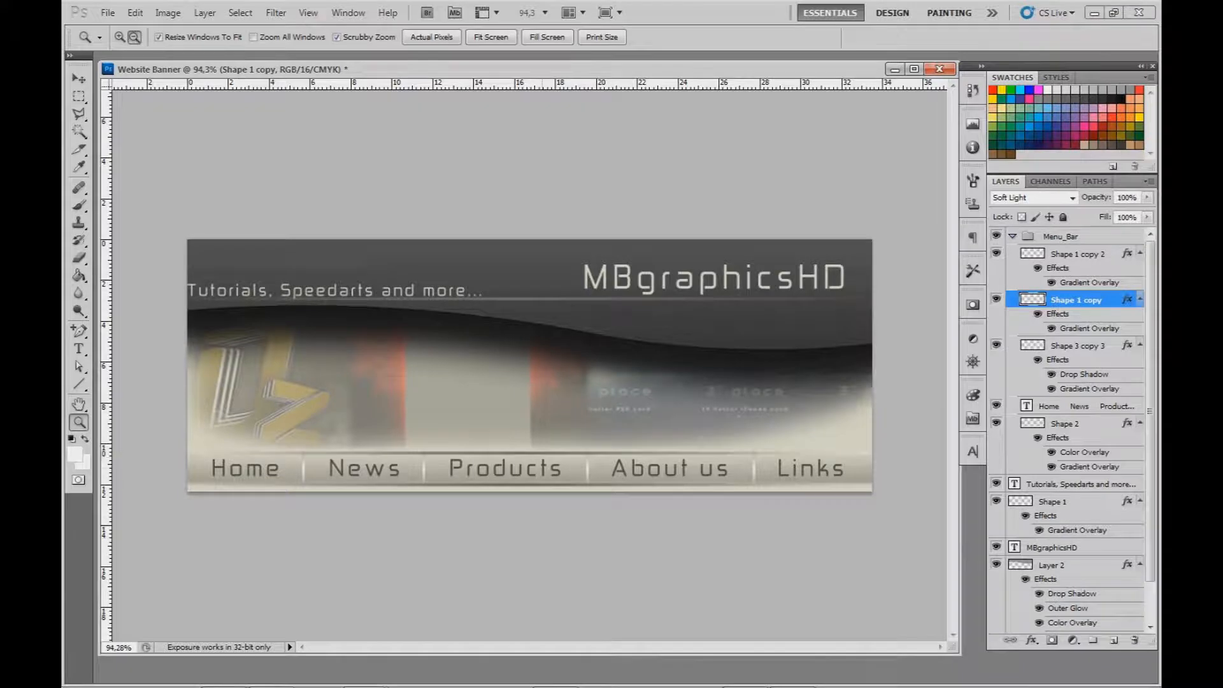
scroll(529, 366, up, 2)
scroll(530, 365, down, 2)
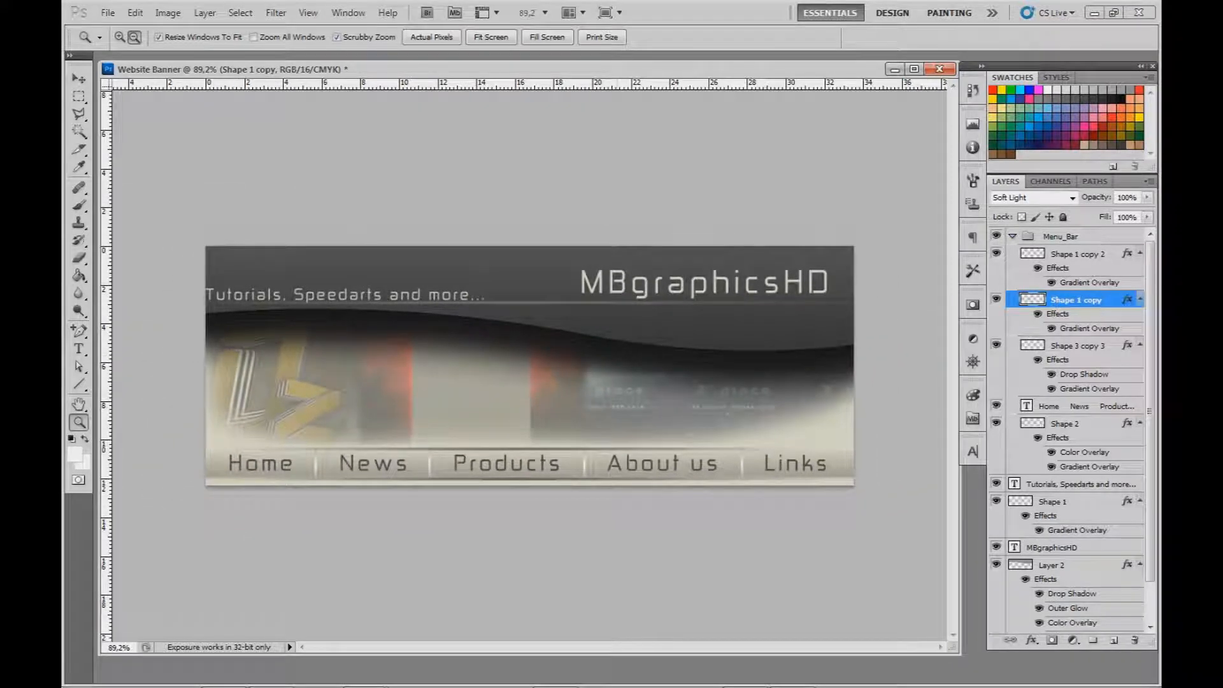
mouse_move(594, 335)
mouse_down()
mouse_move(630, 334)
mouse_move(597, 334)
mouse_up()
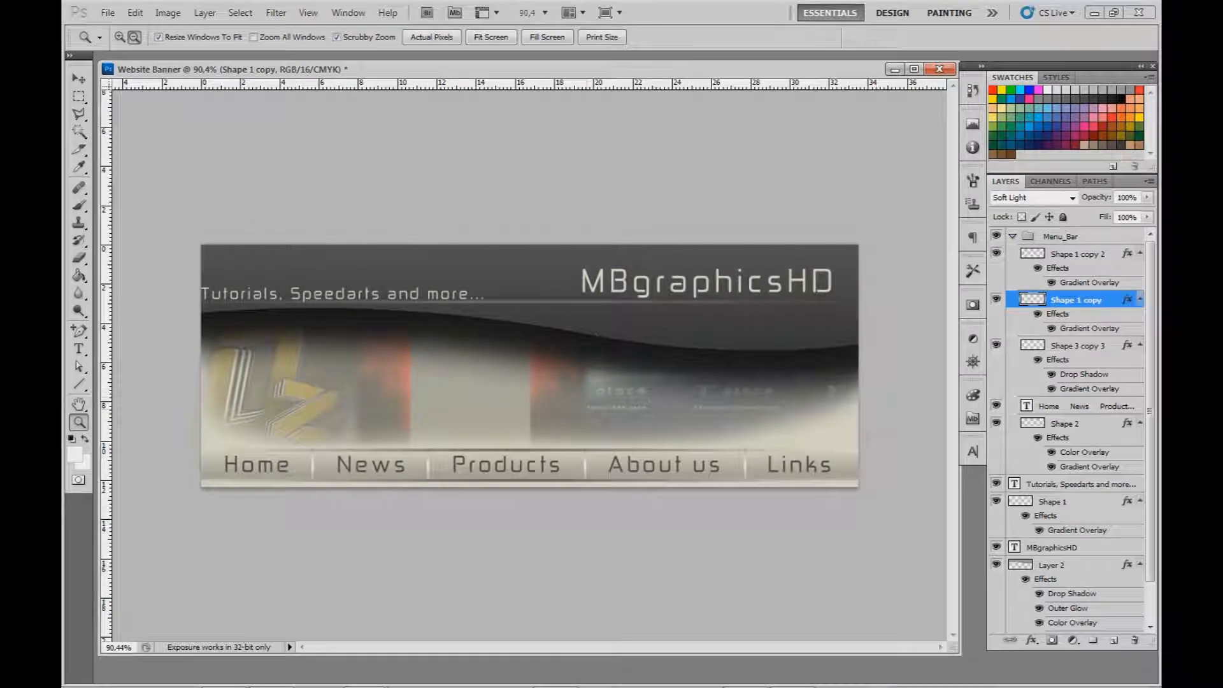
drag(597, 335, 631, 334)
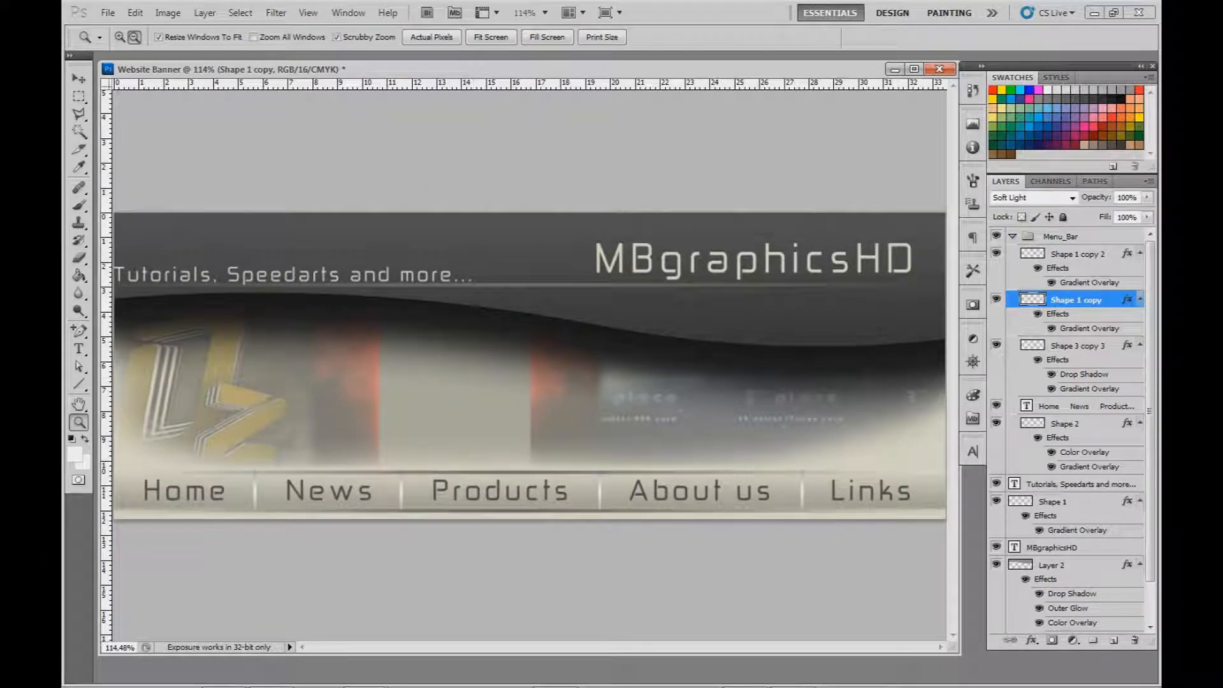
drag(631, 334, 628, 334)
mouse_move(153, 348)
mouse_down()
mouse_move(235, 347)
mouse_move(148, 347)
mouse_up()
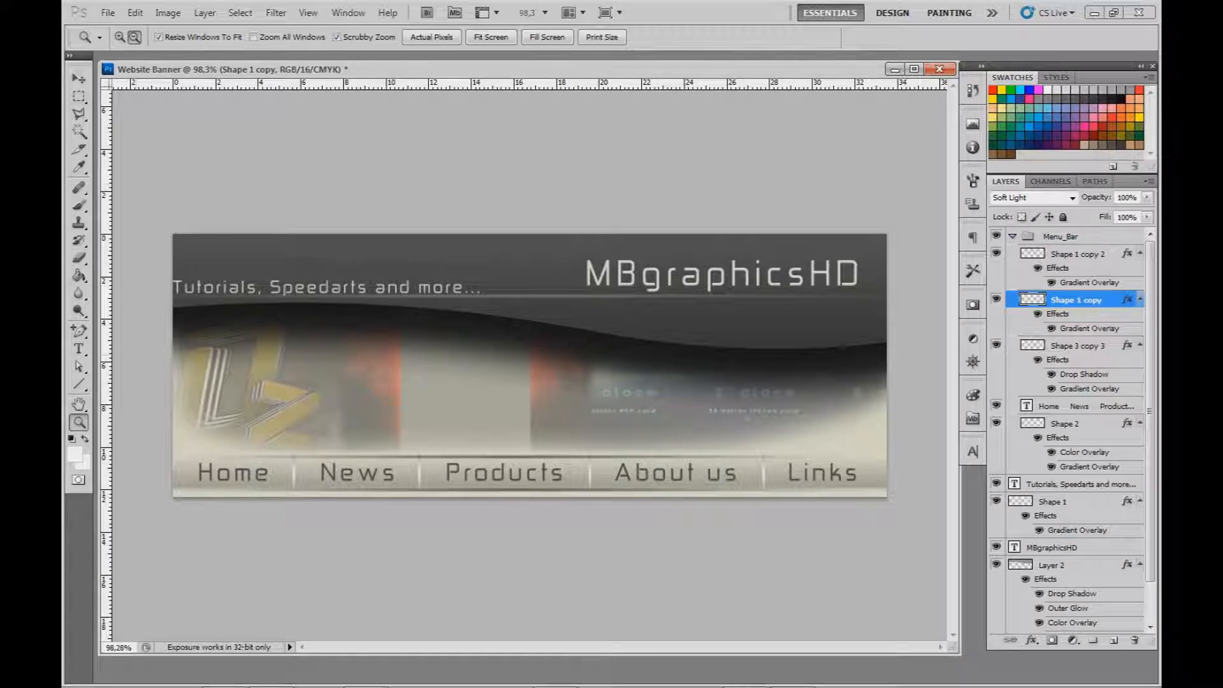
- Merge all layers below the Menu_Bar group, from the tagline text down to the background, into a single layer
click(1012, 236)
click(1070, 522)
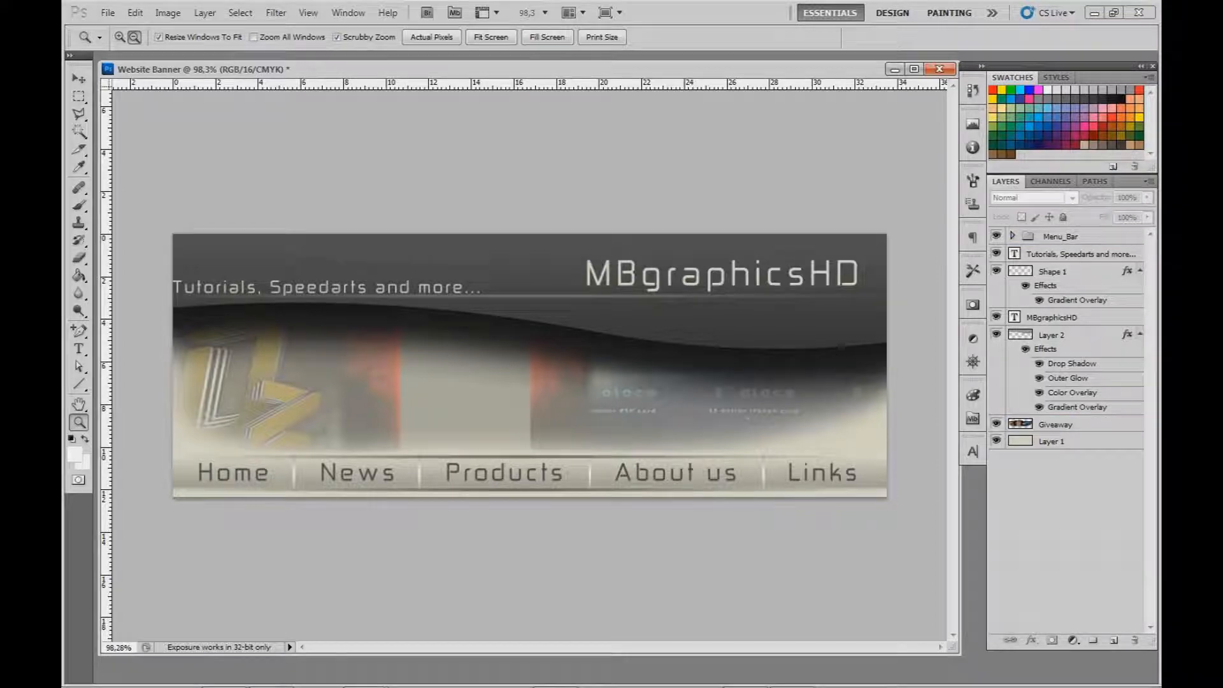
click(1077, 441)
shift+click(1080, 254)
right_click(1079, 281)
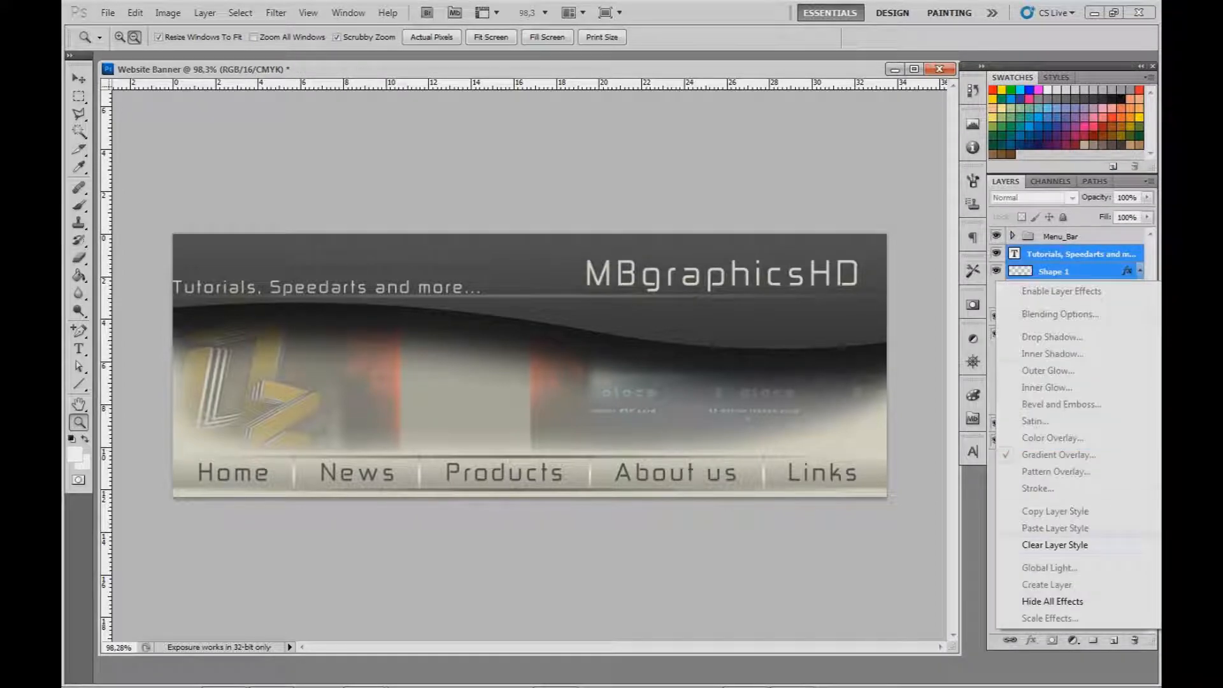
click(1080, 254)
click(1080, 254)
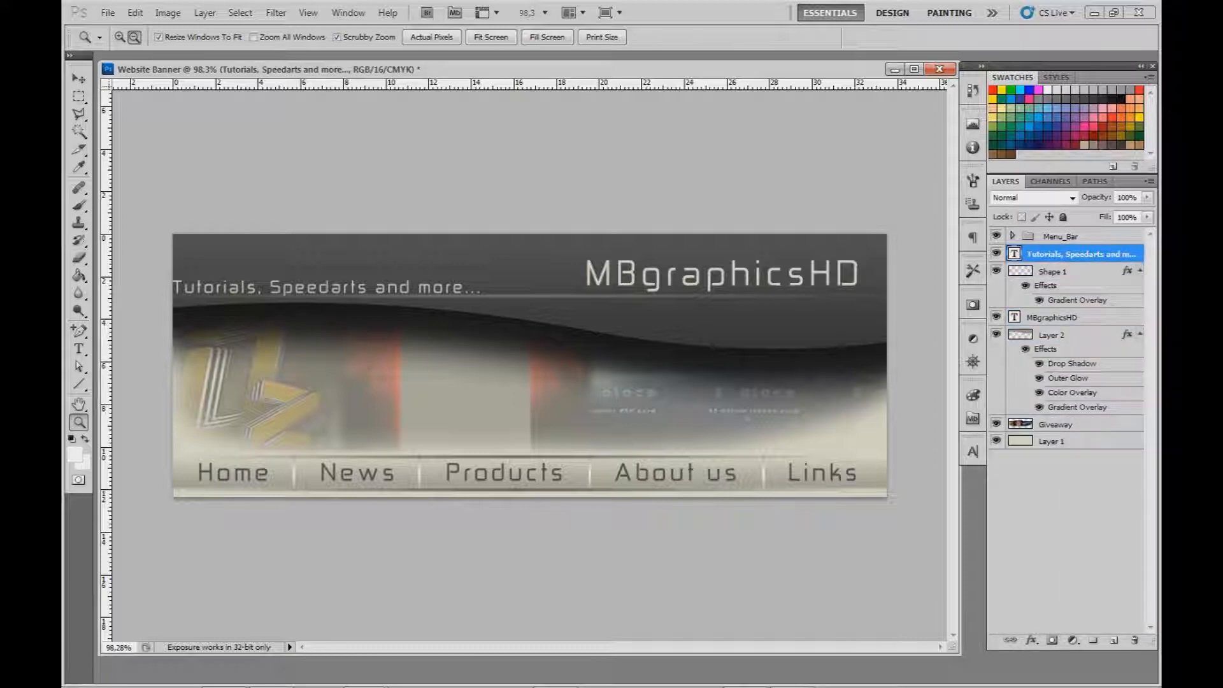
click(1140, 271)
click(1140, 306)
shift+click(1080, 340)
right_click(1079, 339)
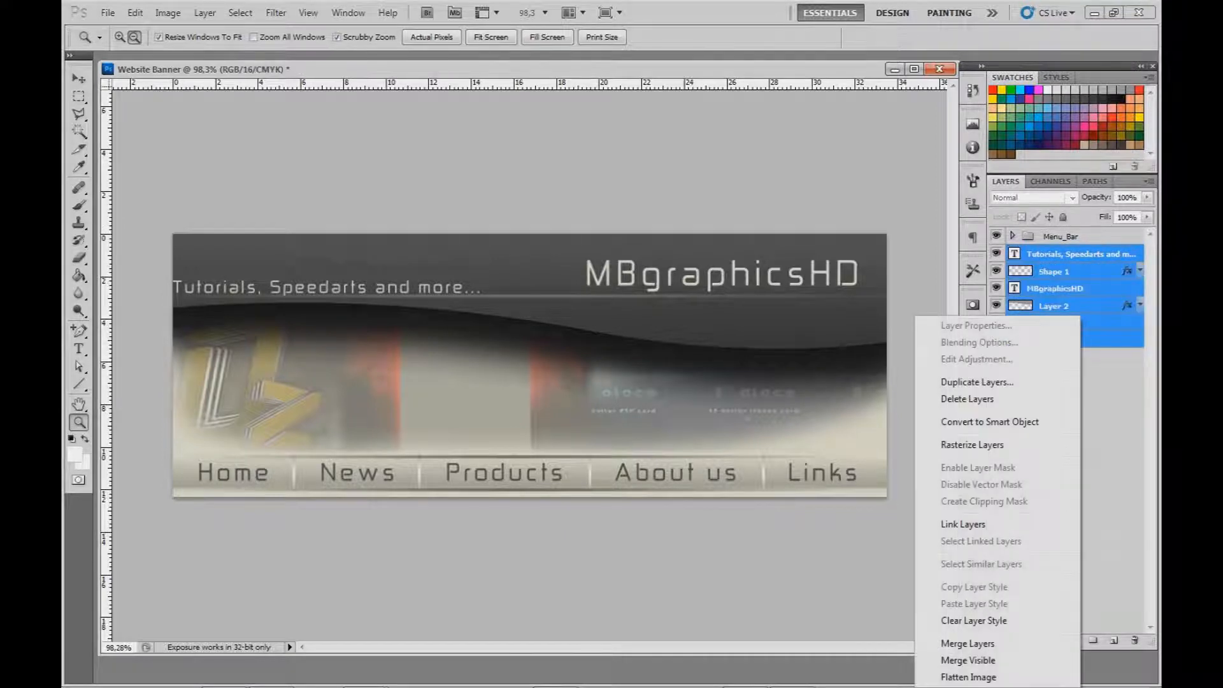
click(968, 643)
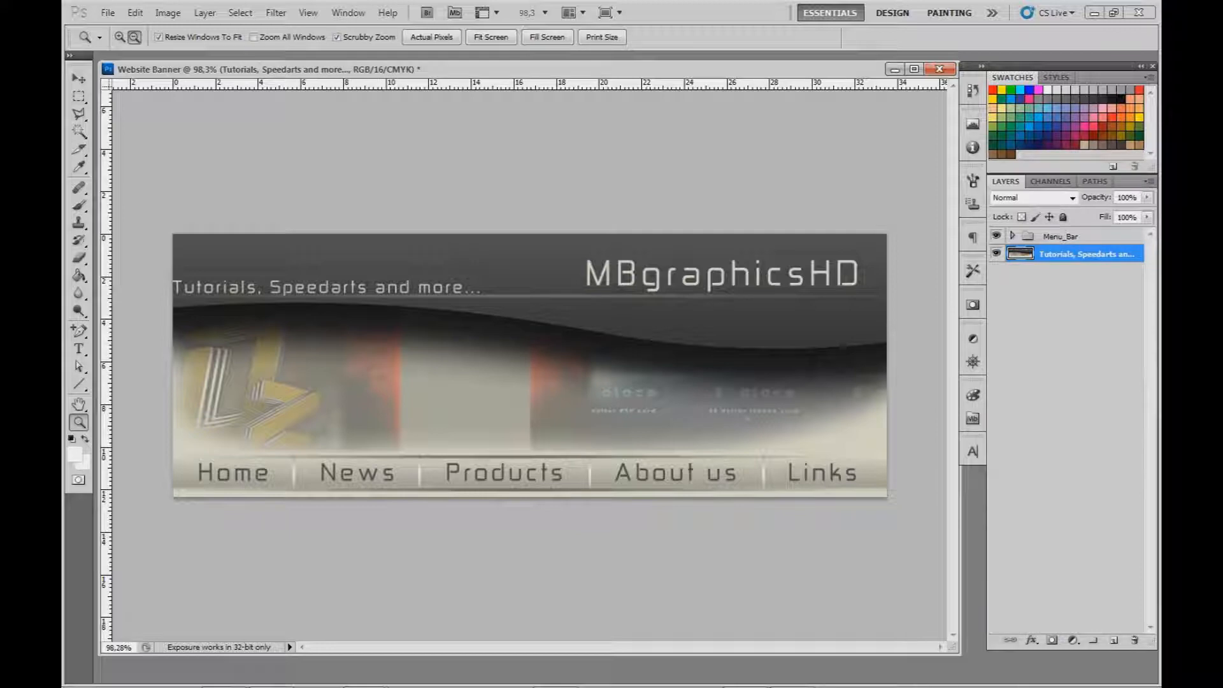
- Merge all the layers inside the Menu_Bar group into one layer
click(1012, 237)
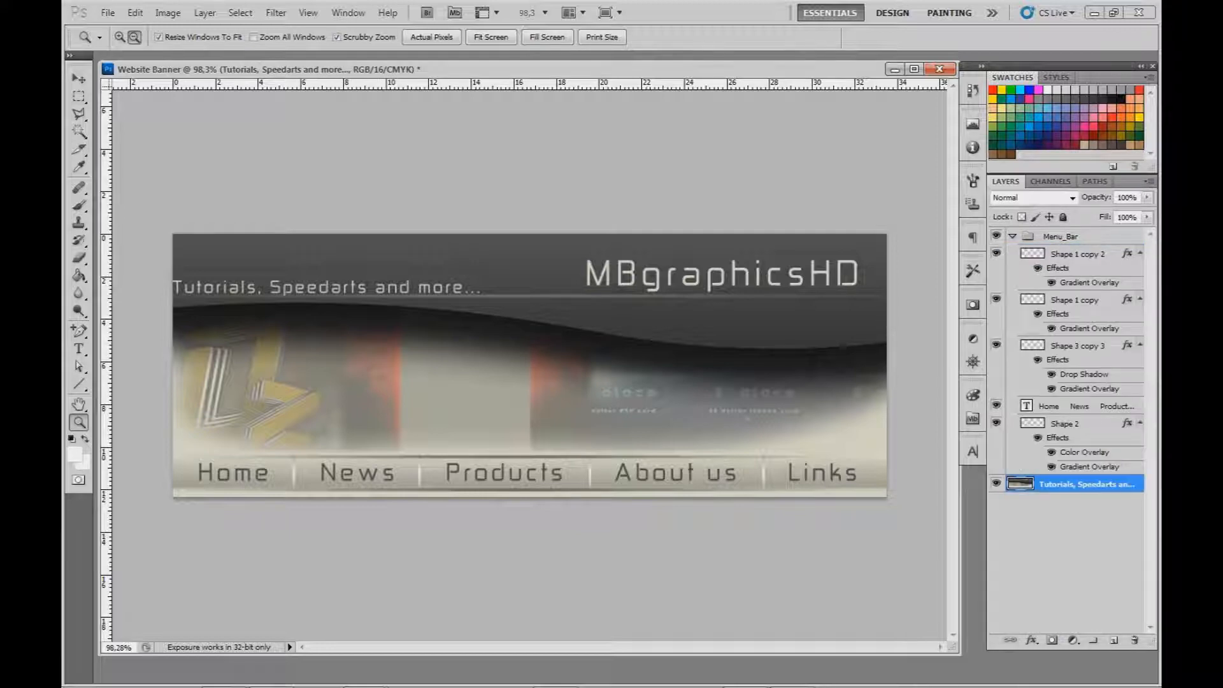
click(1080, 423)
shift+click(1079, 250)
right_click(1079, 248)
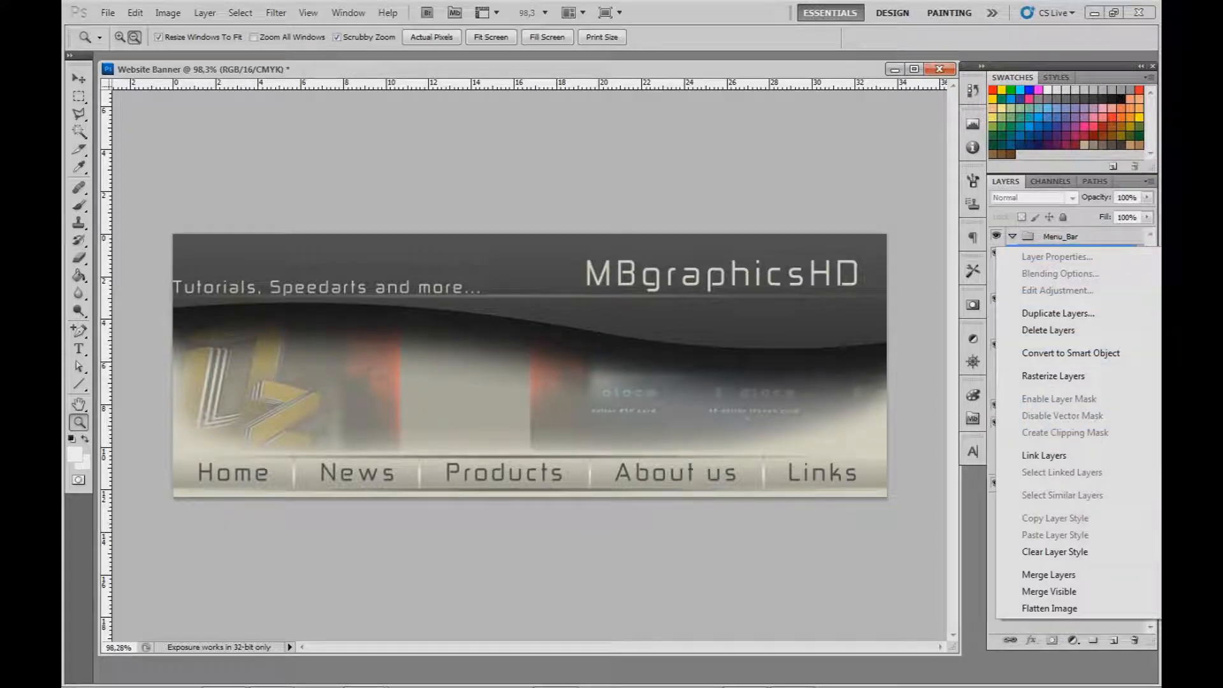
click(1049, 575)
- Move the merged menu bar layer out of the Menu_Bar group and place it above the merged banner layer
click(1060, 459)
click(1085, 271)
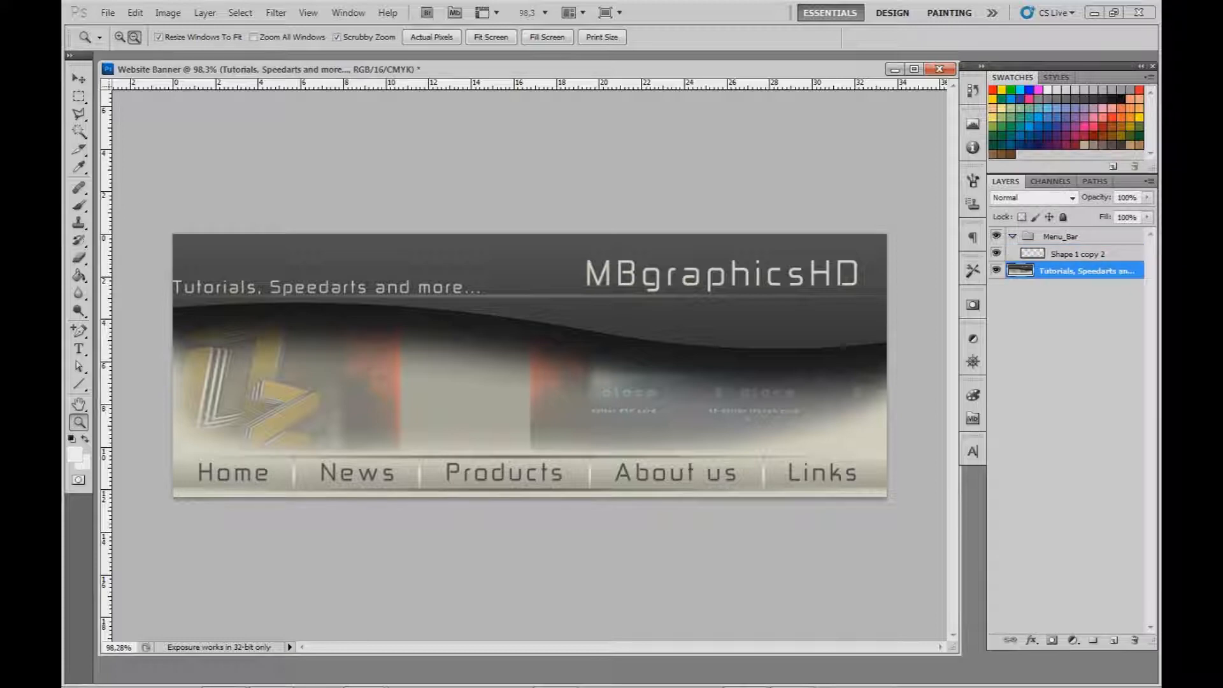
drag(1076, 254, 1079, 349)
click(1076, 382)
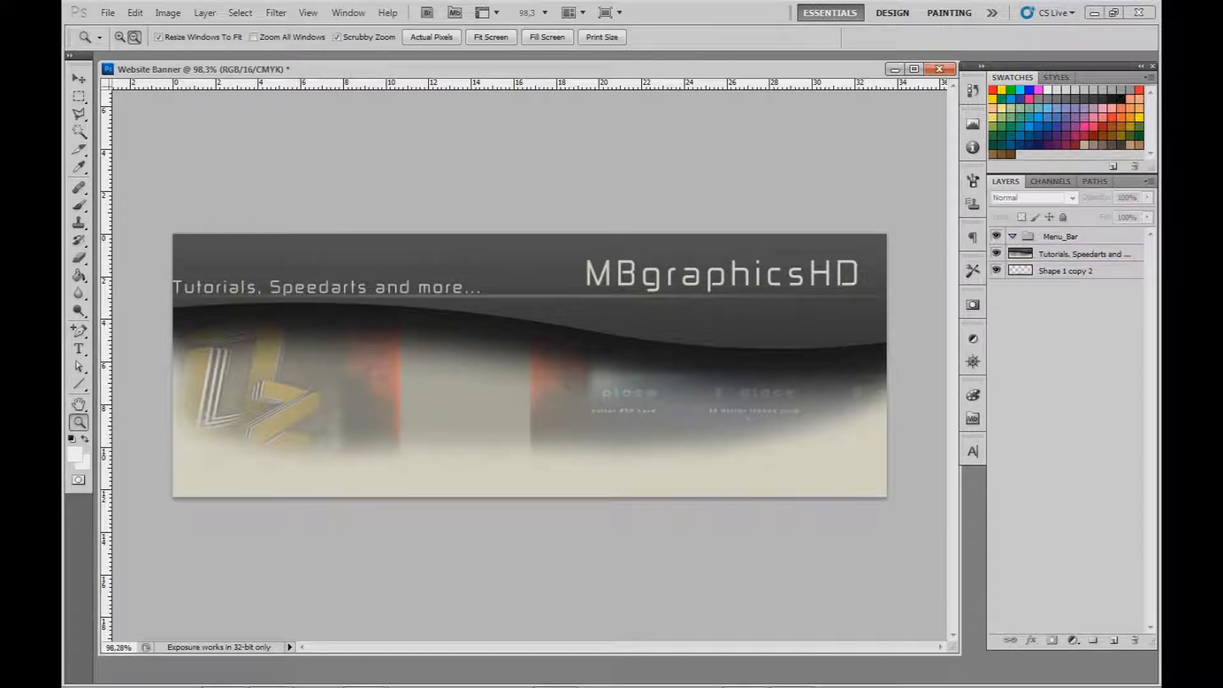
drag(1076, 271, 1076, 246)
click(1076, 382)
click(1076, 254)
click(1076, 382)
- Merge the menu bar layer with the banner layer and remove the empty Menu_Bar group
click(1076, 272)
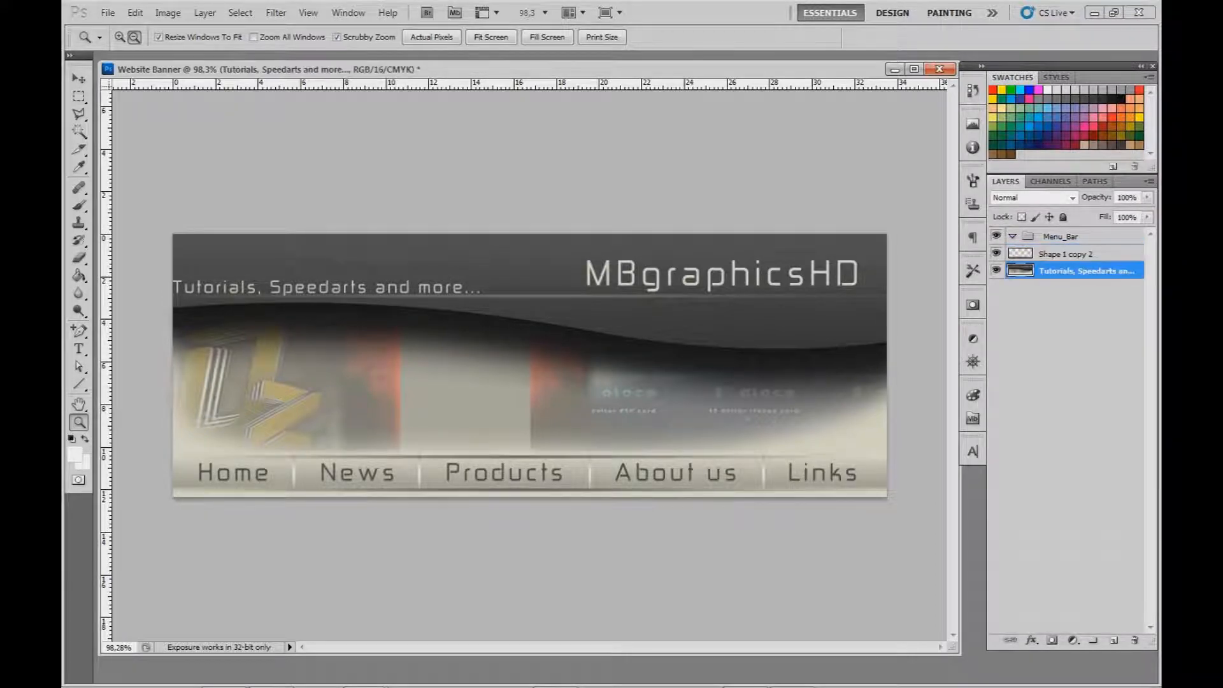
shift+click(1076, 254)
right_click(1082, 254)
click(1045, 583)
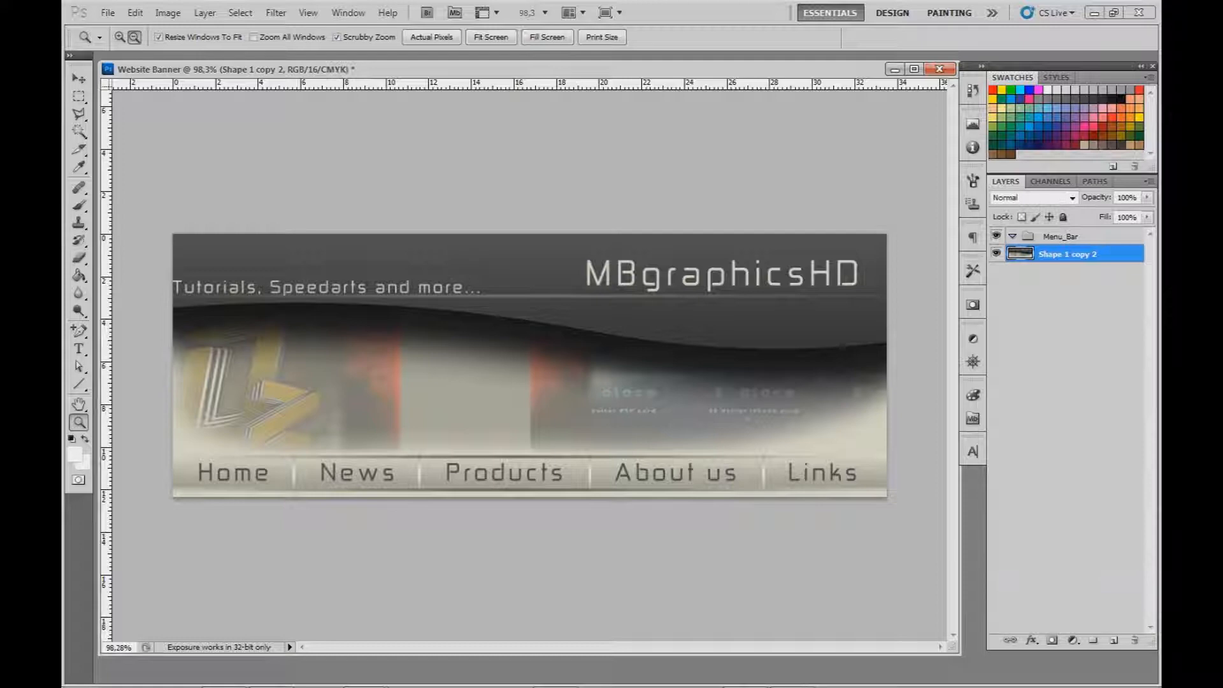
click(1070, 382)
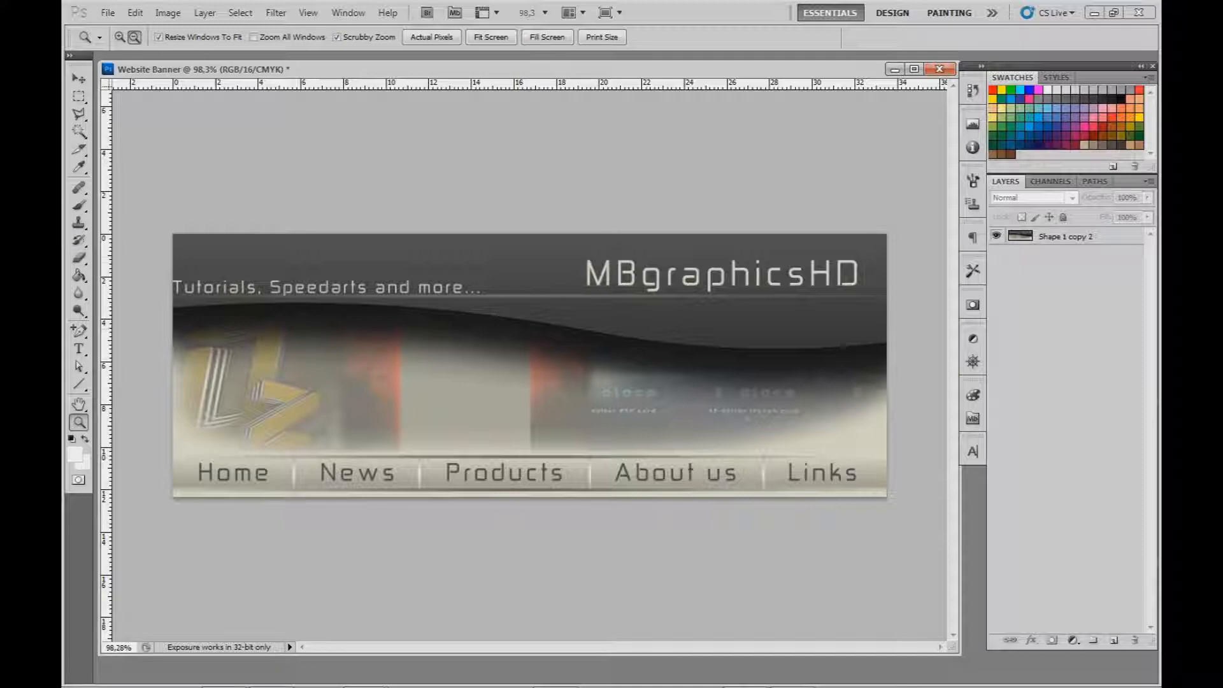
click(79, 149)
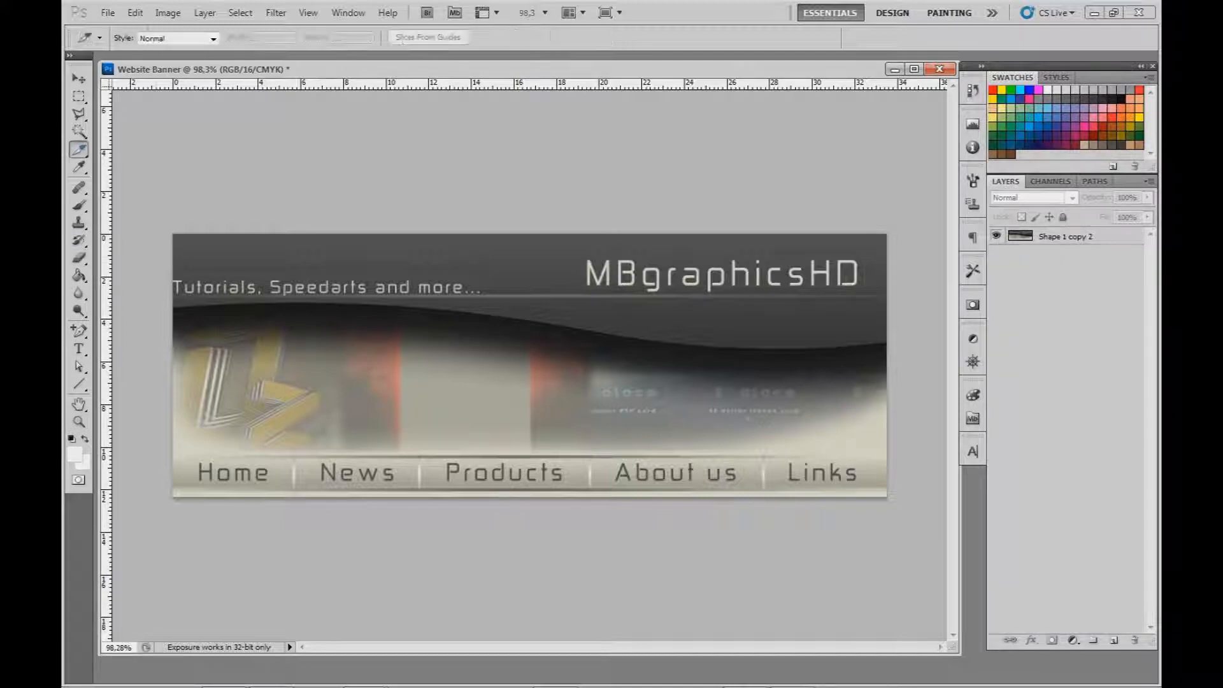
click(138, 163)
drag(186, 252, 191, 262)
key(ctrl+z)
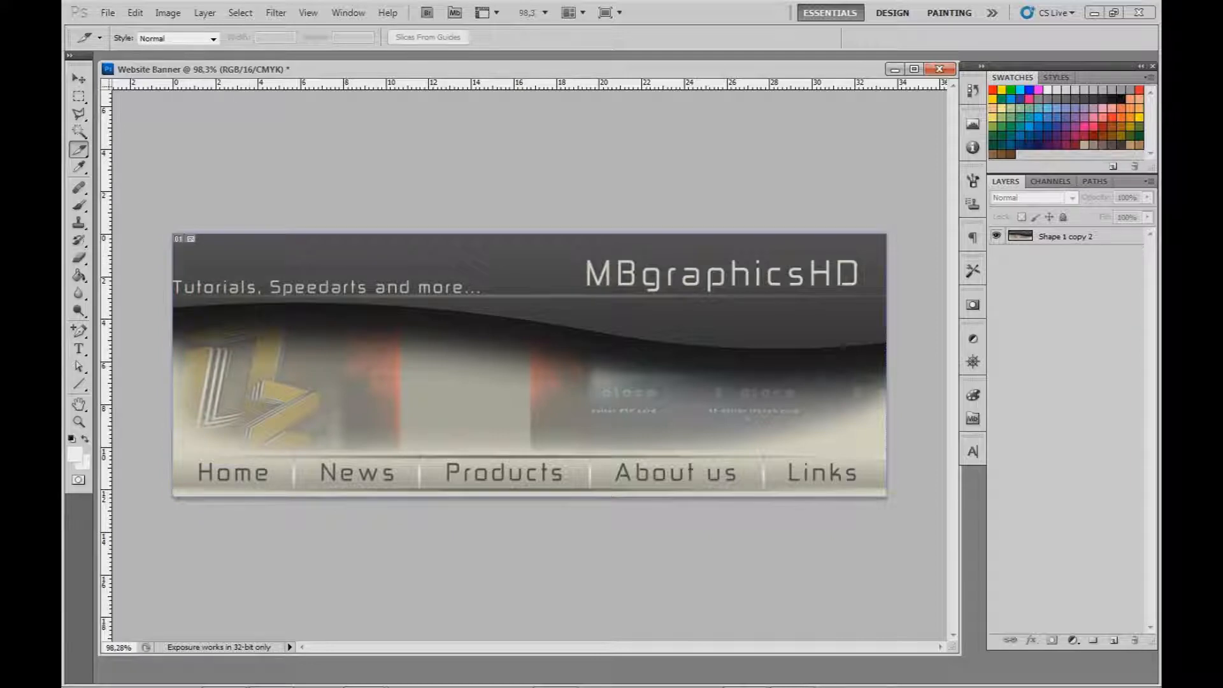
- Examine the finished banner's wave, texts, artwork strip and menu bar at several magnifications
key(z)
drag(529, 365, 556, 365)
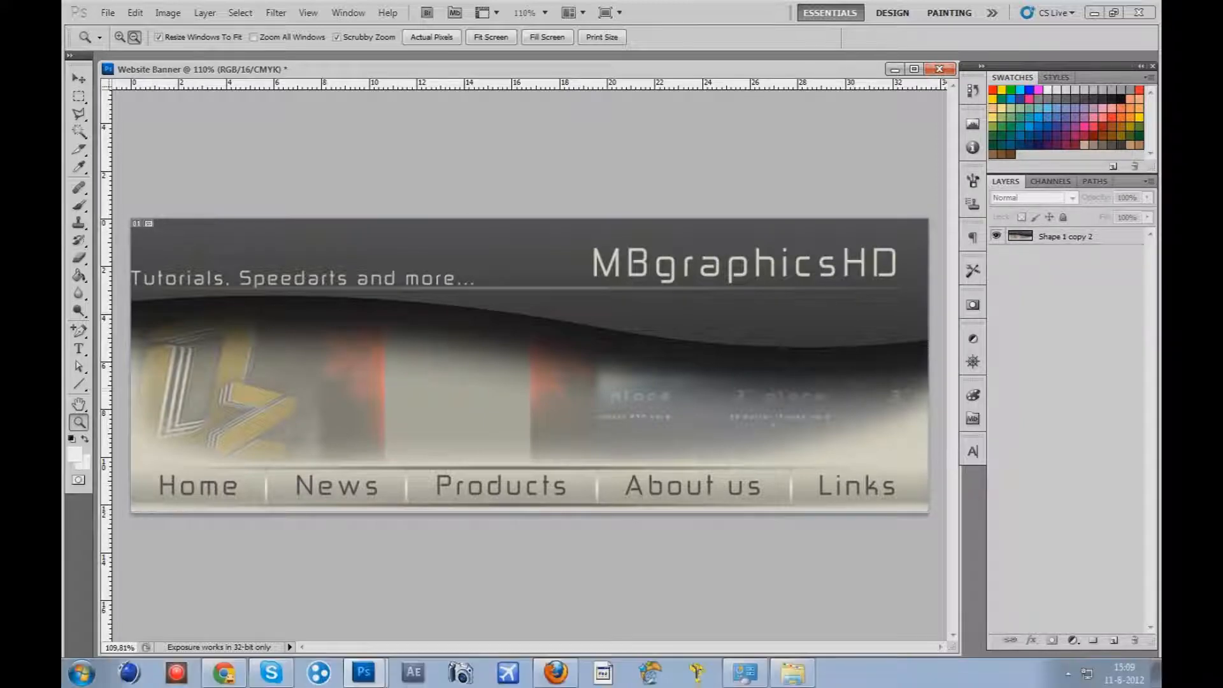
drag(529, 364, 543, 365)
scroll(529, 365, down, 2)
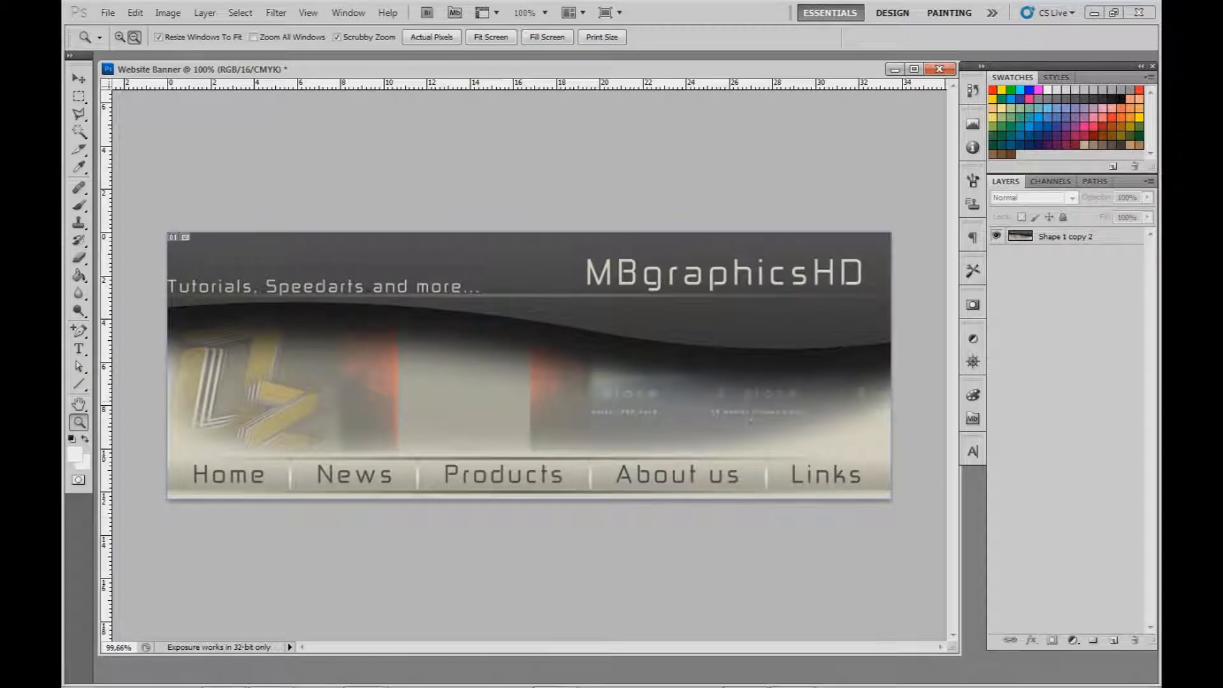
scroll(418, 365, up, 4)
scroll(419, 365, down, 3)
scroll(419, 365, up, 1)
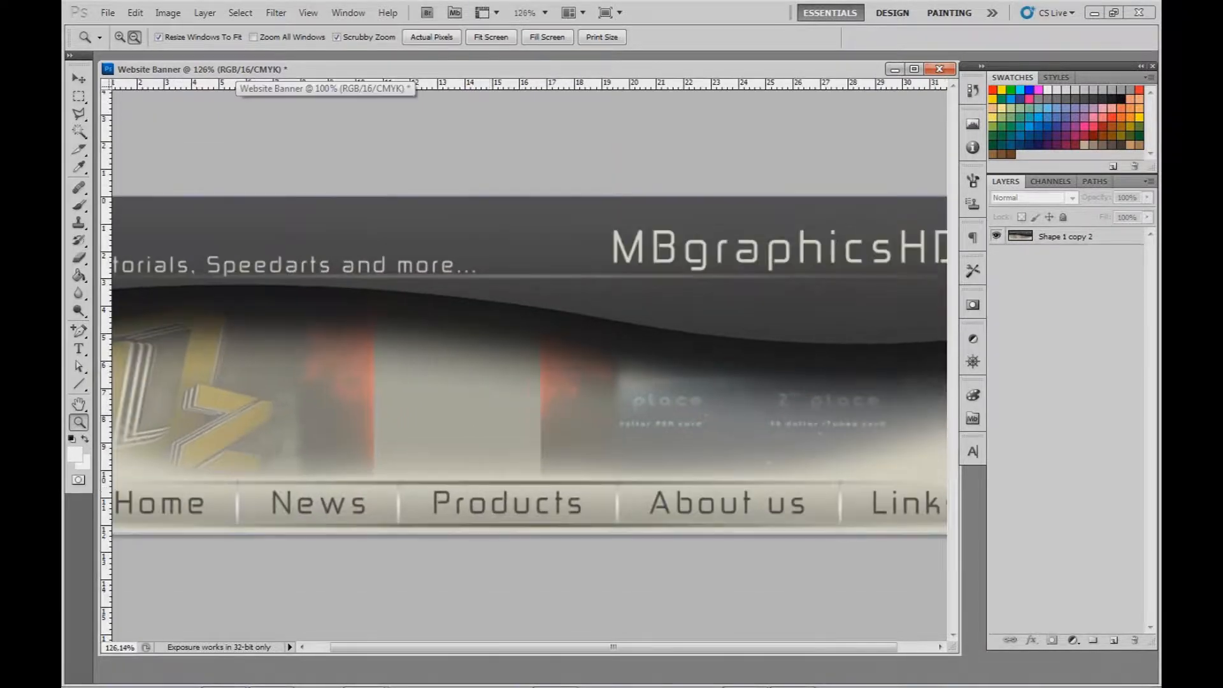
scroll(419, 365, down, 3)
scroll(419, 365, up, 2)
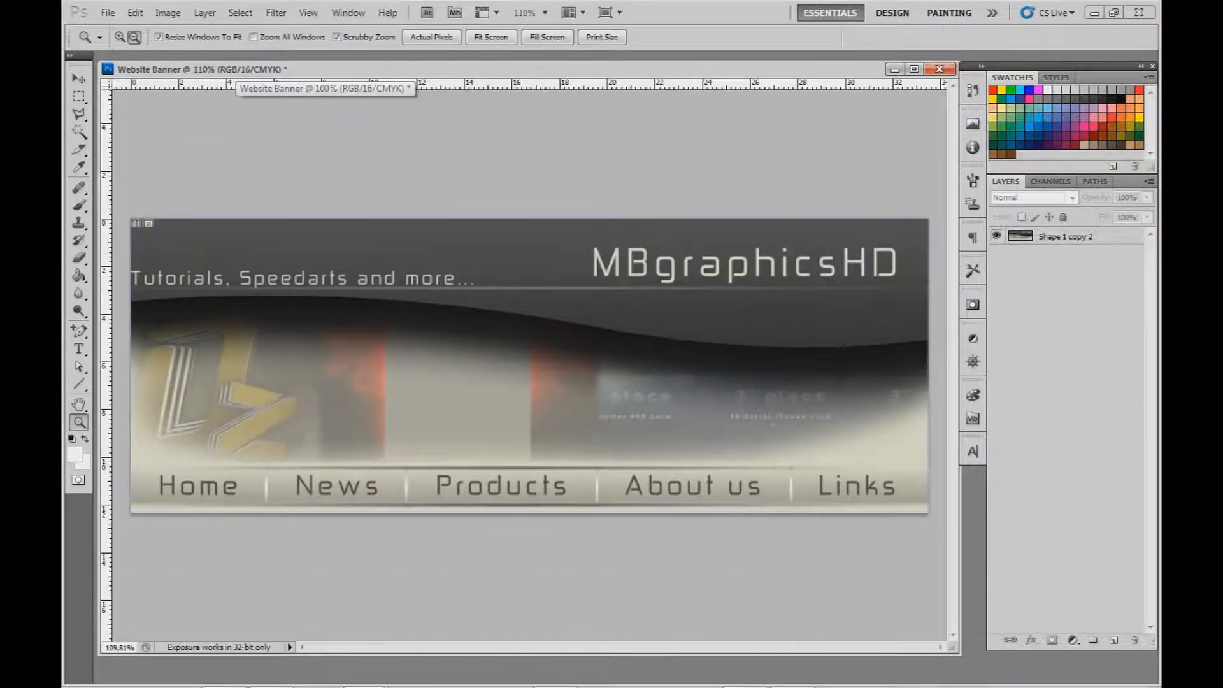